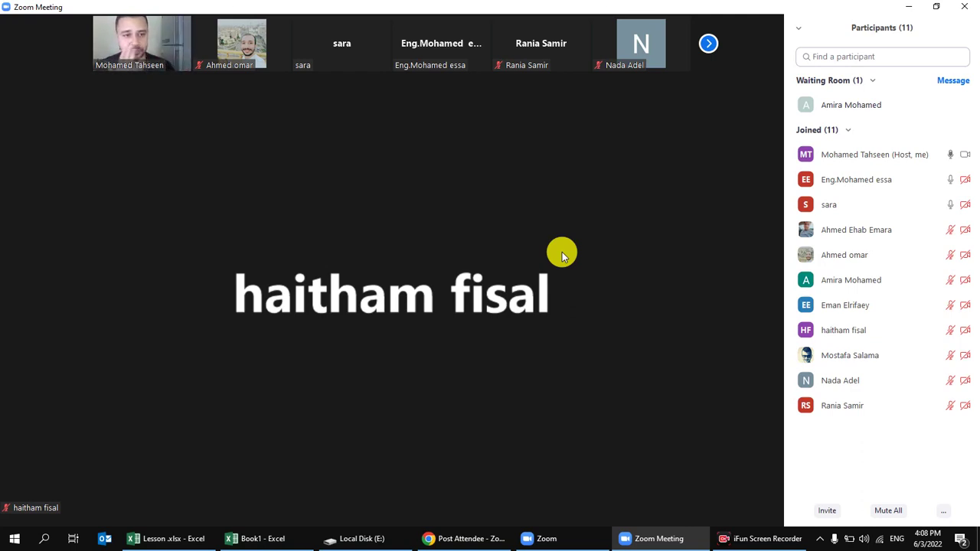
Admit the waiting participant to the meeting and turn off the camera.
click(957, 107)
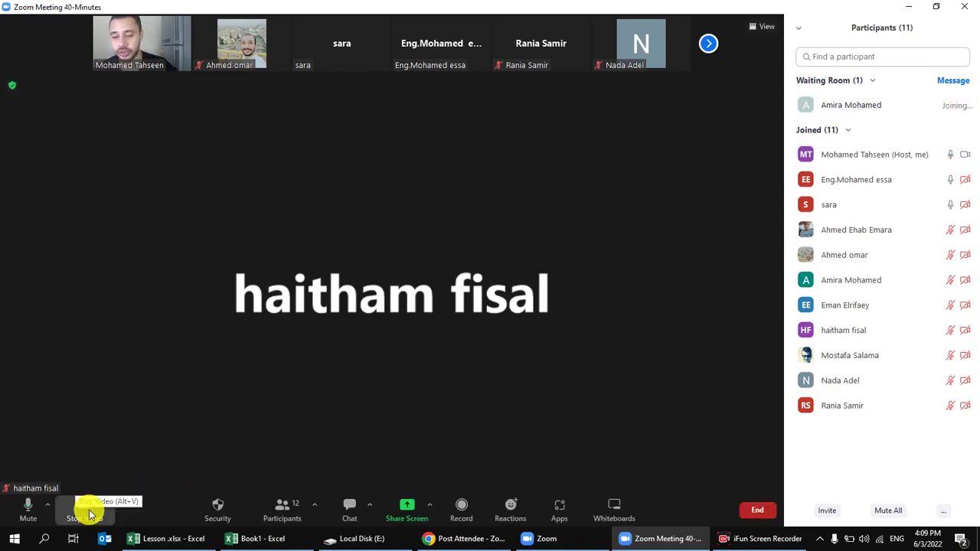
click(89, 514)
Share a portion of the screen with the meeting participants.
click(408, 507)
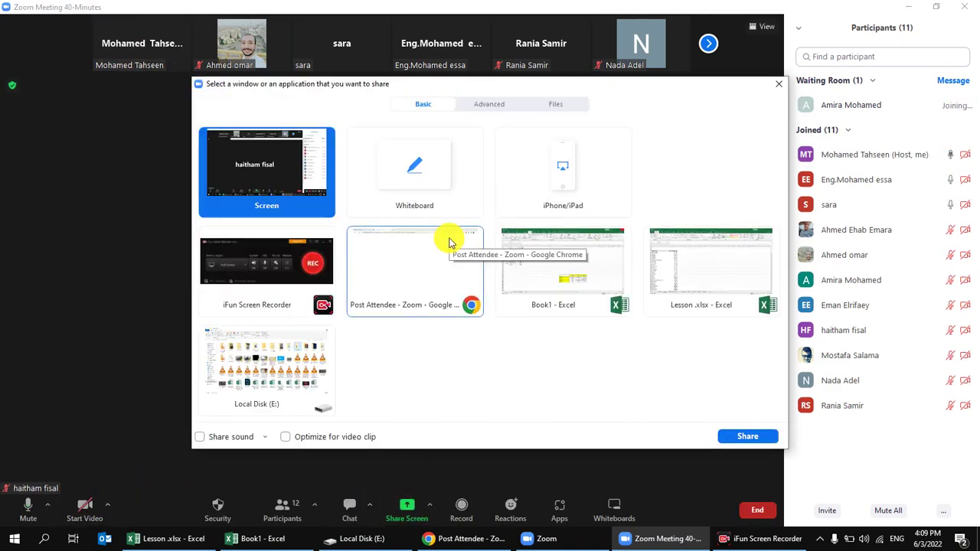
click(490, 105)
click(420, 164)
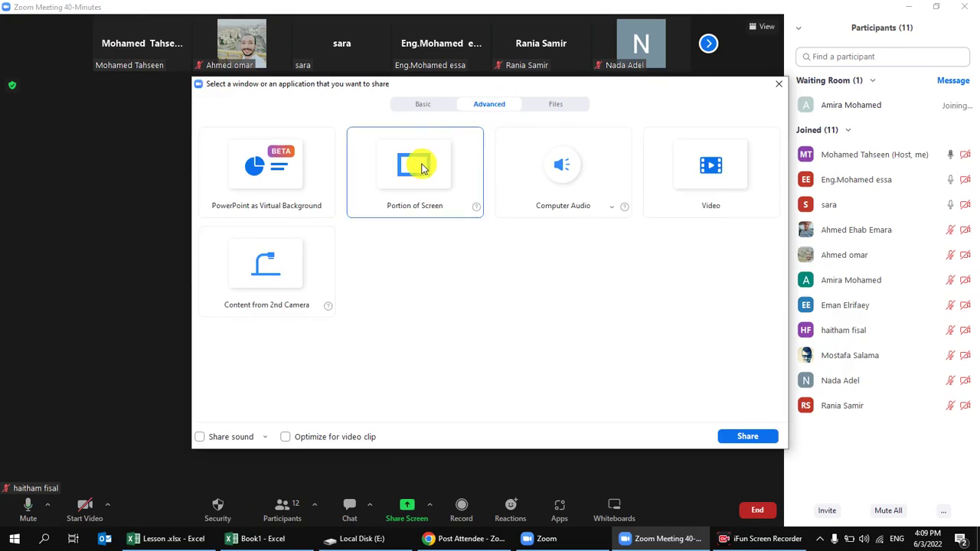
double_click(420, 166)
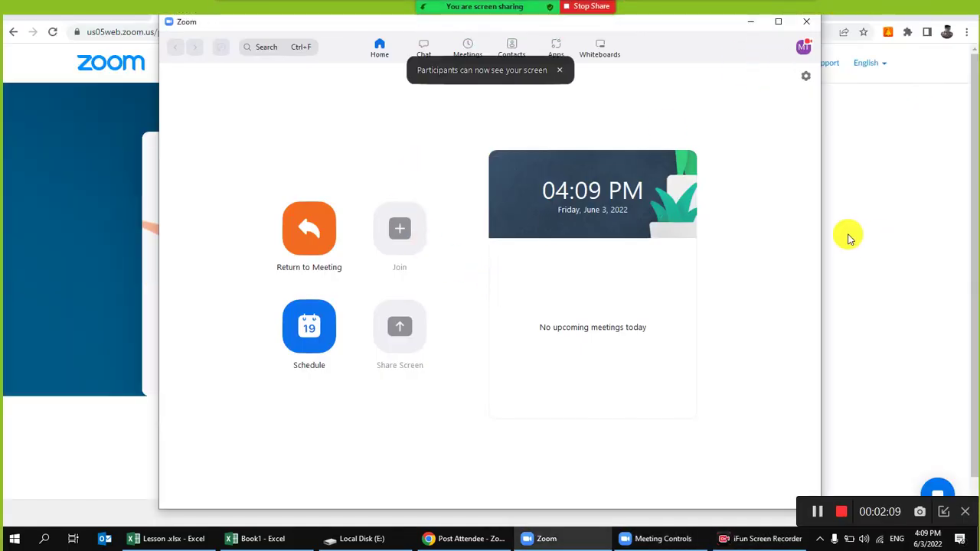
Switch to the Book1 workbook in Excel and open the VLookup sheet.
click(463, 538)
click(242, 541)
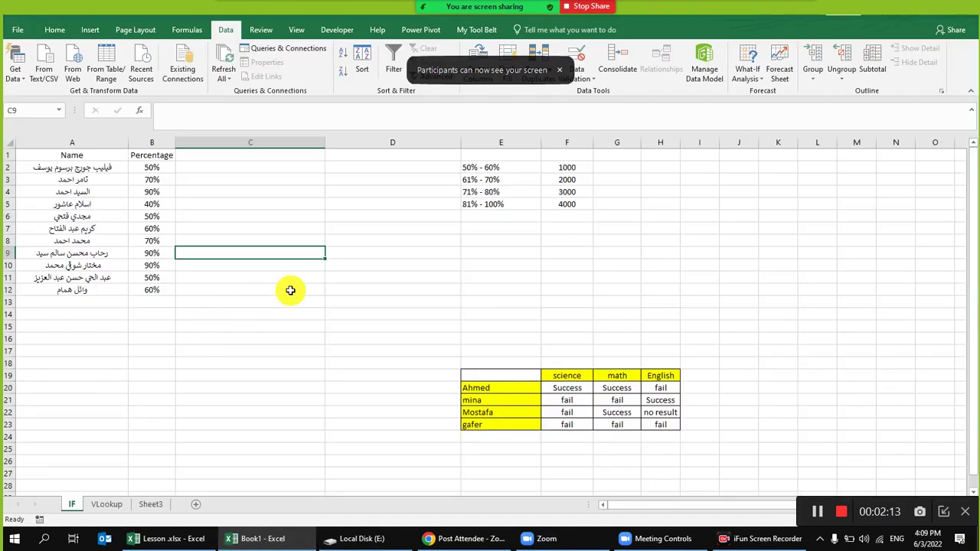
click(106, 506)
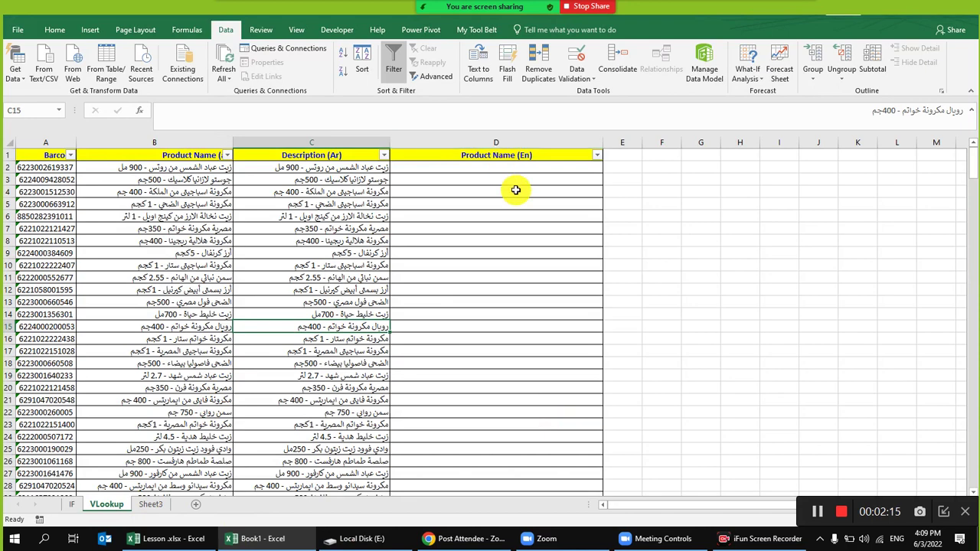
click(514, 216)
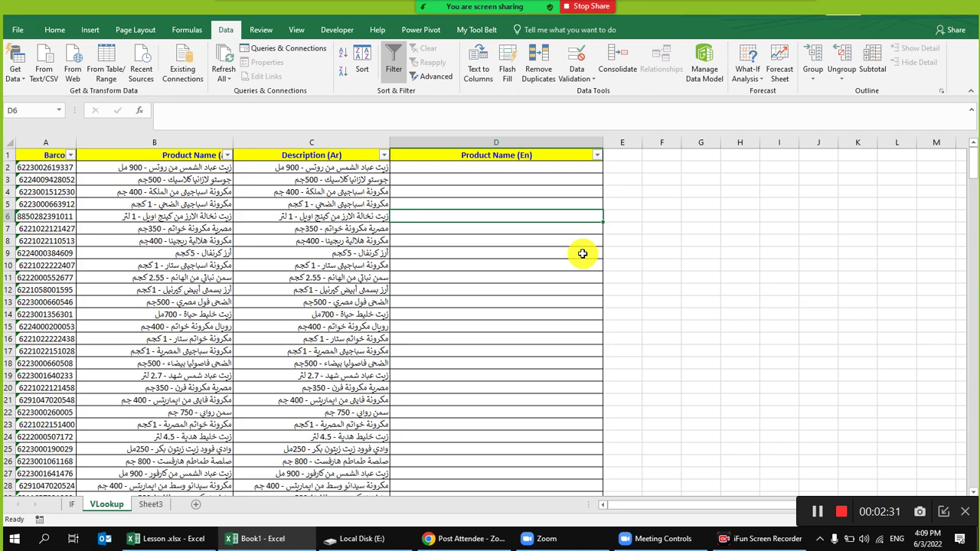
Centre the Product Name (ar) column and delete the Description (Ar) column.
click(192, 143)
click(55, 29)
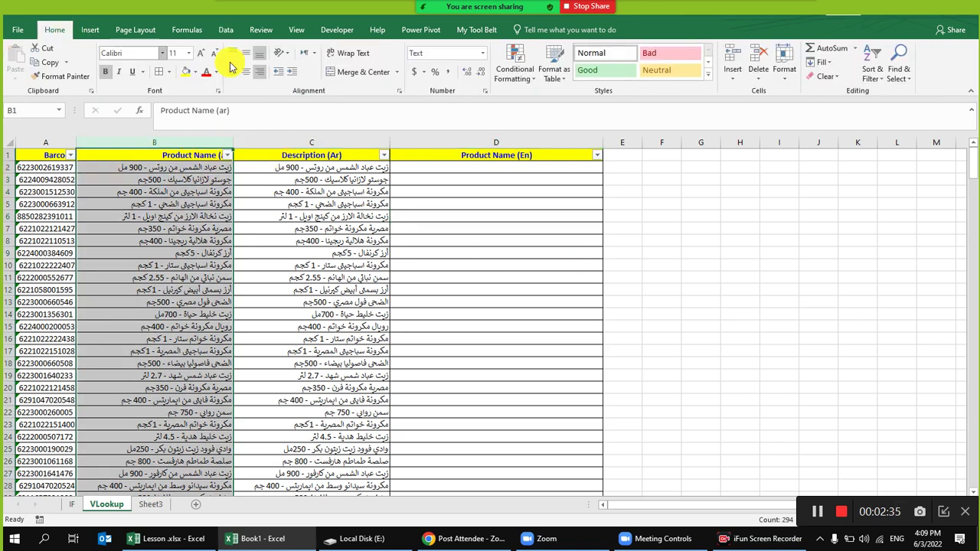
click(309, 143)
right_click(342, 157)
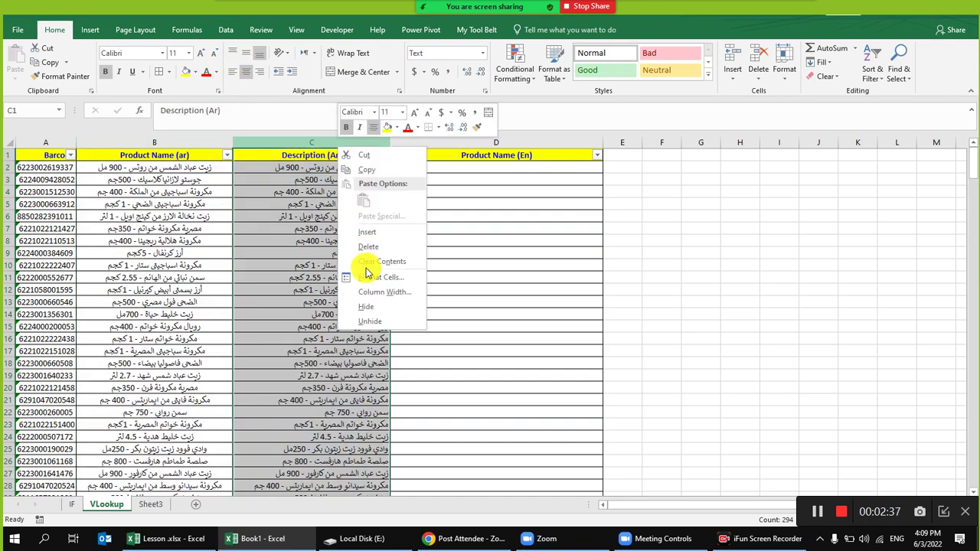
click(383, 254)
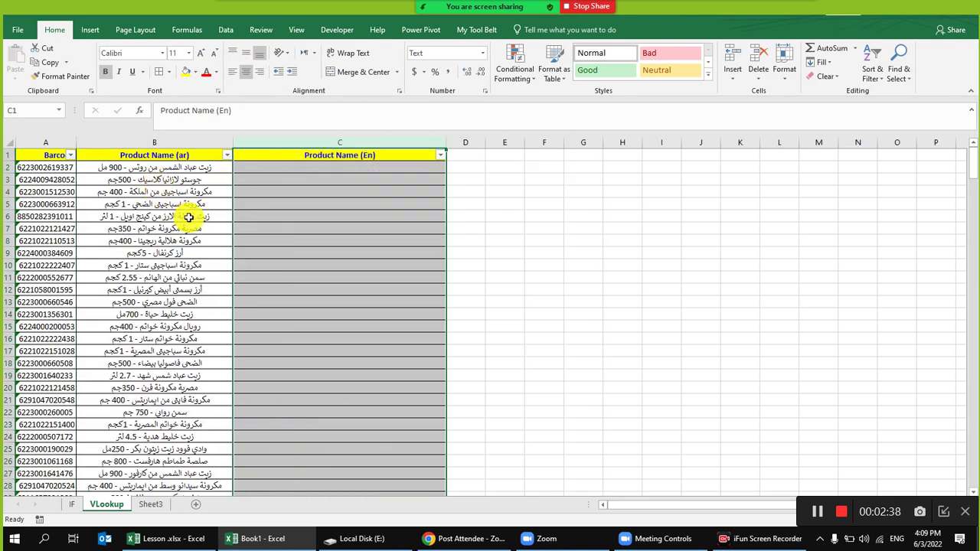
click(175, 167)
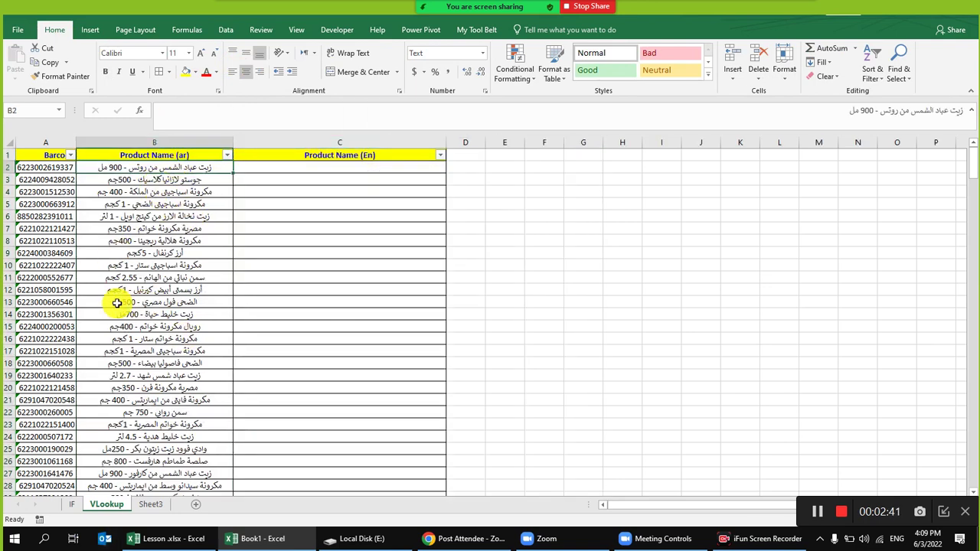
drag(309, 168, 309, 339)
click(320, 306)
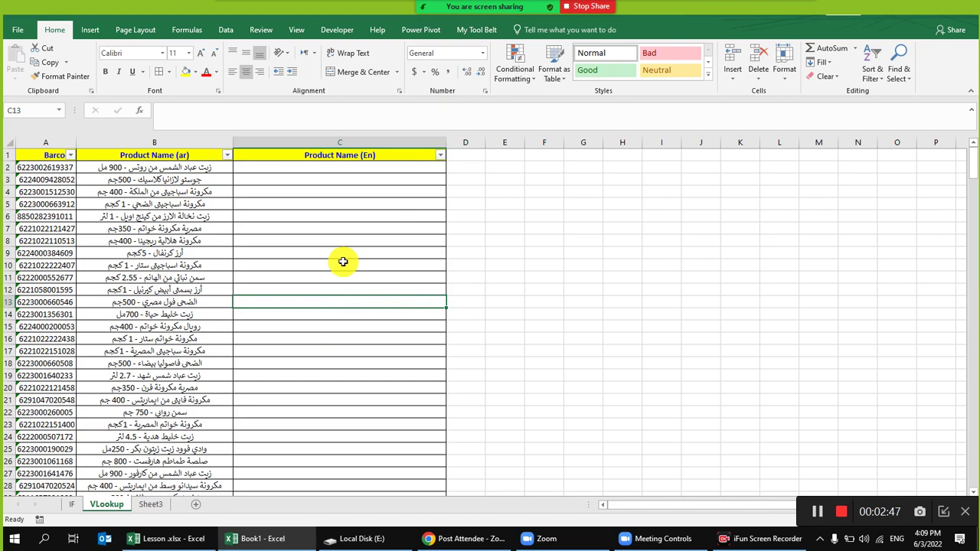
Turn on the camera in the Zoom meeting.
mouse_move(449, 18)
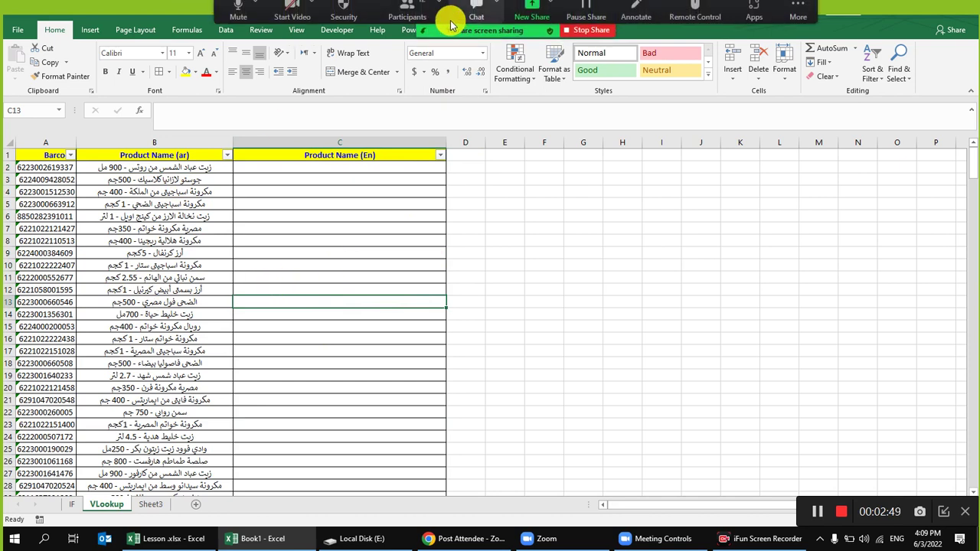
click(291, 12)
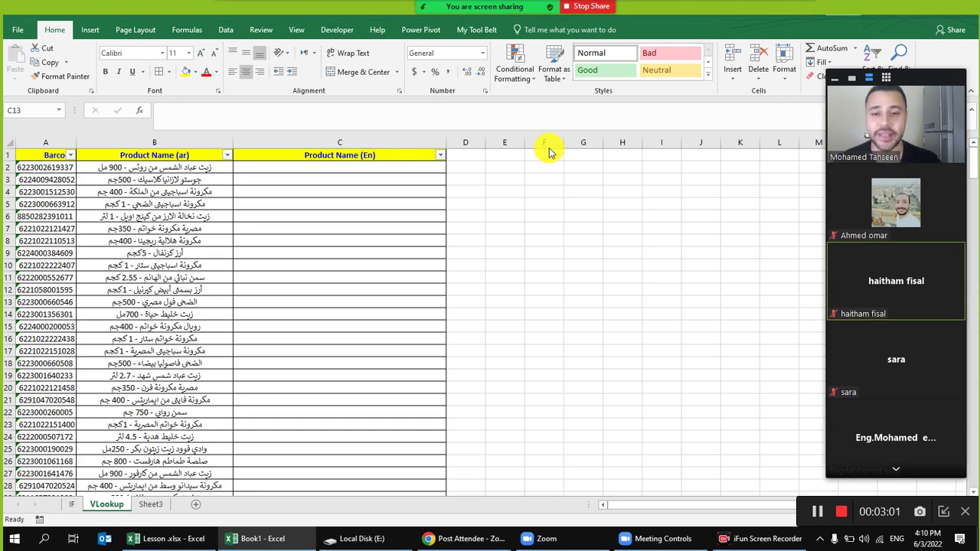
Highlight the Product Name (ar) and Product Name (En) cells and admit the participant in the waiting room.
click(181, 144)
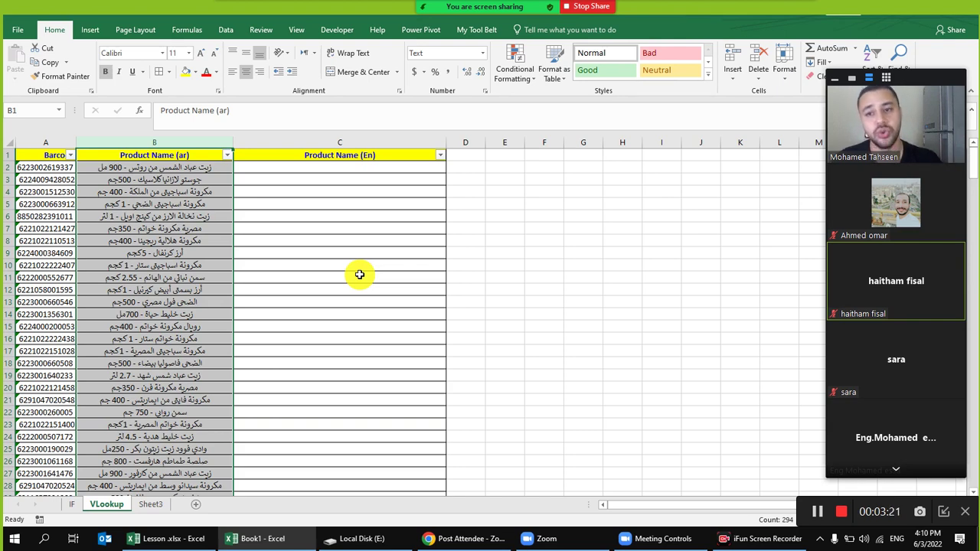
click(198, 169)
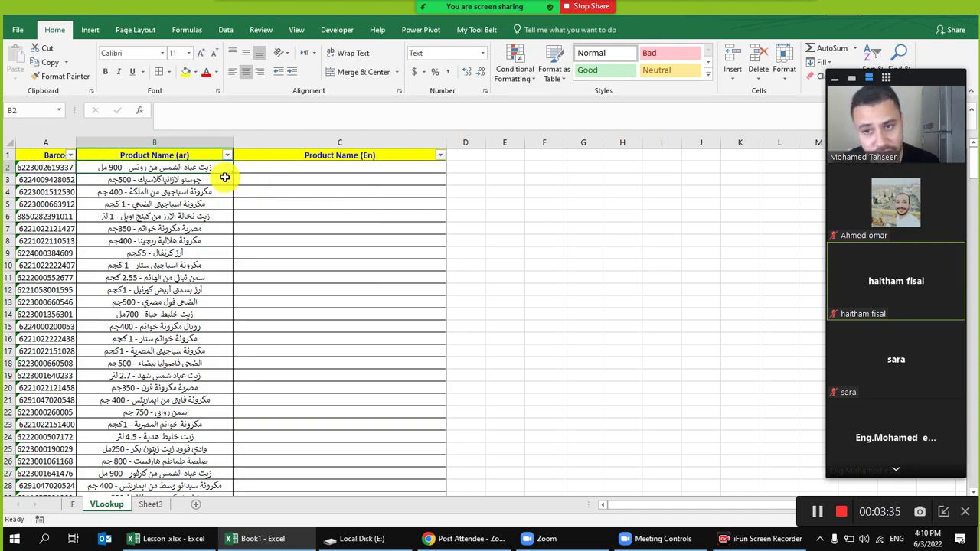
drag(204, 167, 204, 265)
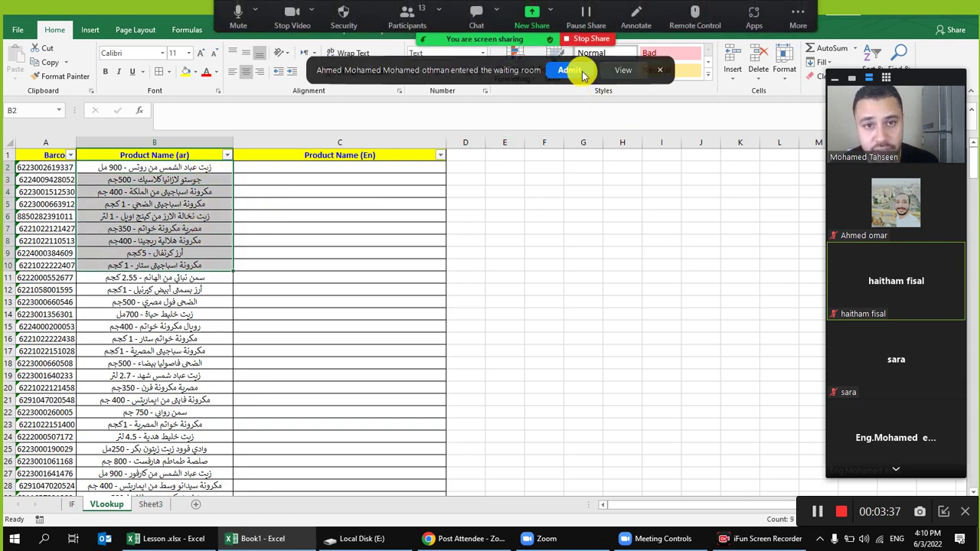
drag(203, 167, 173, 278)
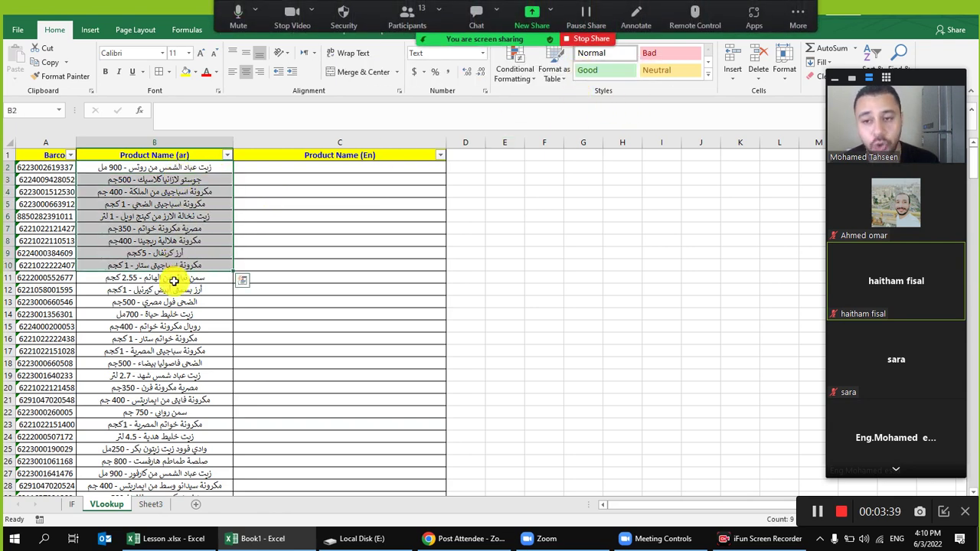
drag(315, 168, 316, 276)
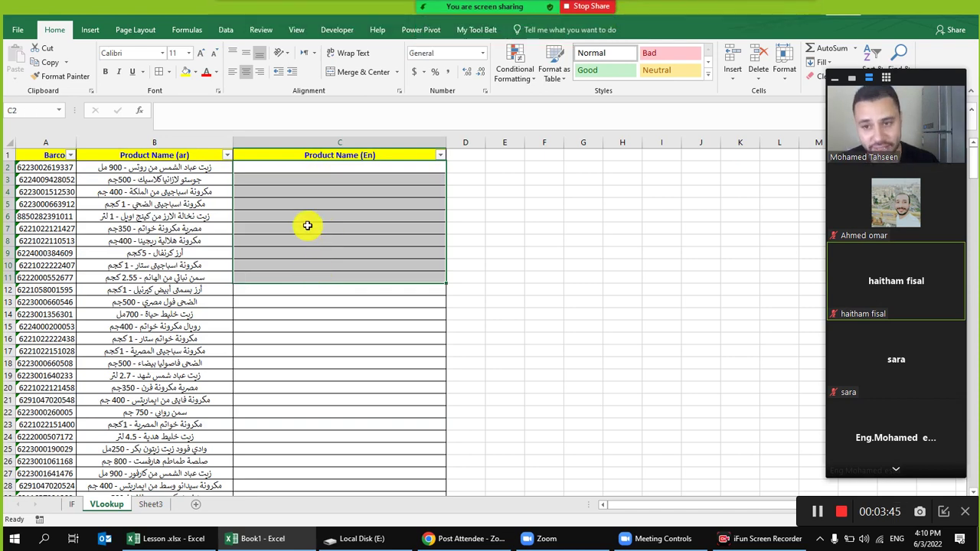
click(160, 143)
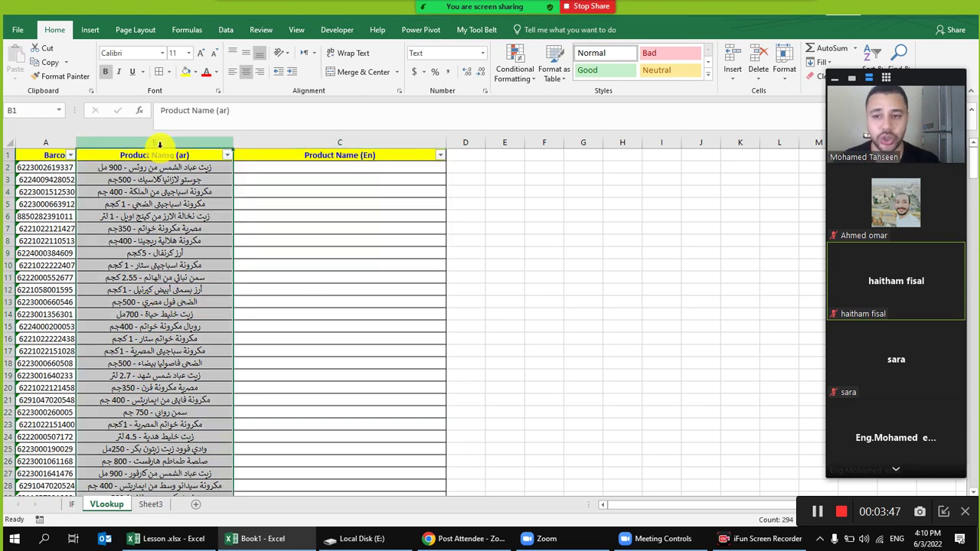
Turn the meeting camera back off.
mouse_move(300, 22)
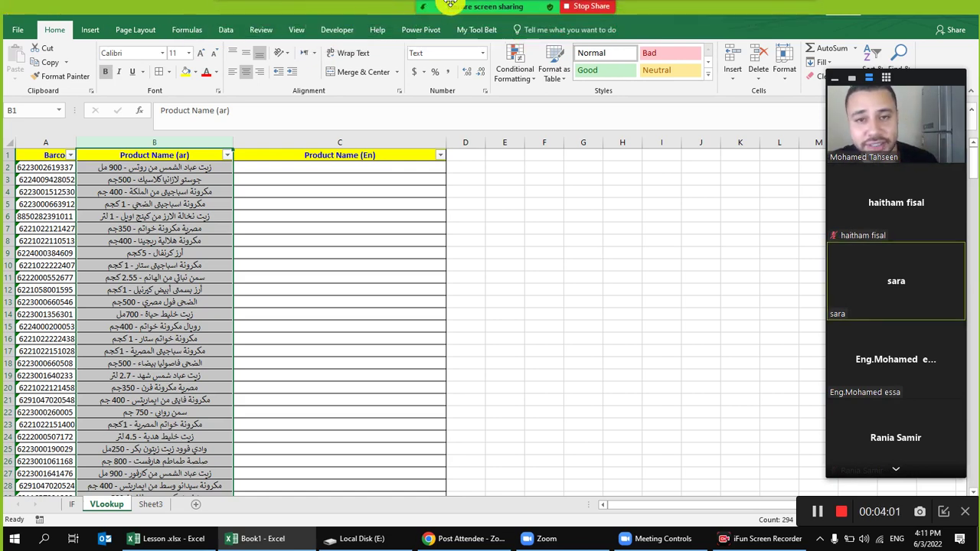
click(297, 13)
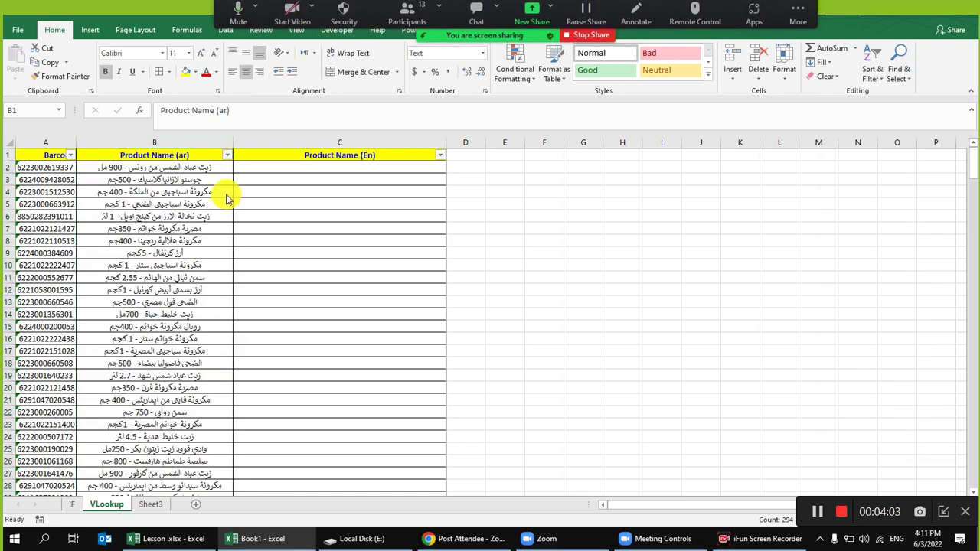
Compare the empty Product Name (En) column with the reference table of Arabic and English product names in columns R and S.
click(281, 180)
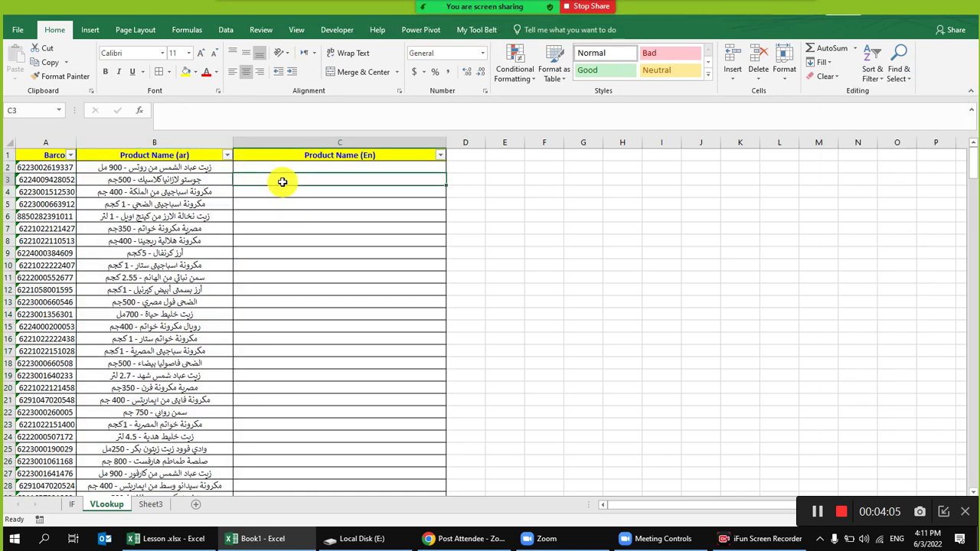
click(252, 166)
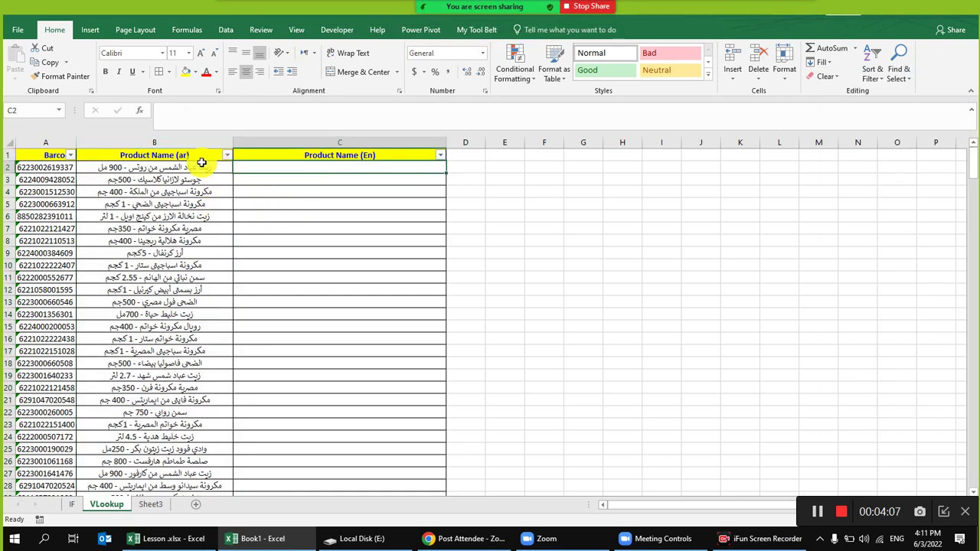
click(201, 164)
click(257, 169)
drag(541, 262, 875, 289)
click(664, 354)
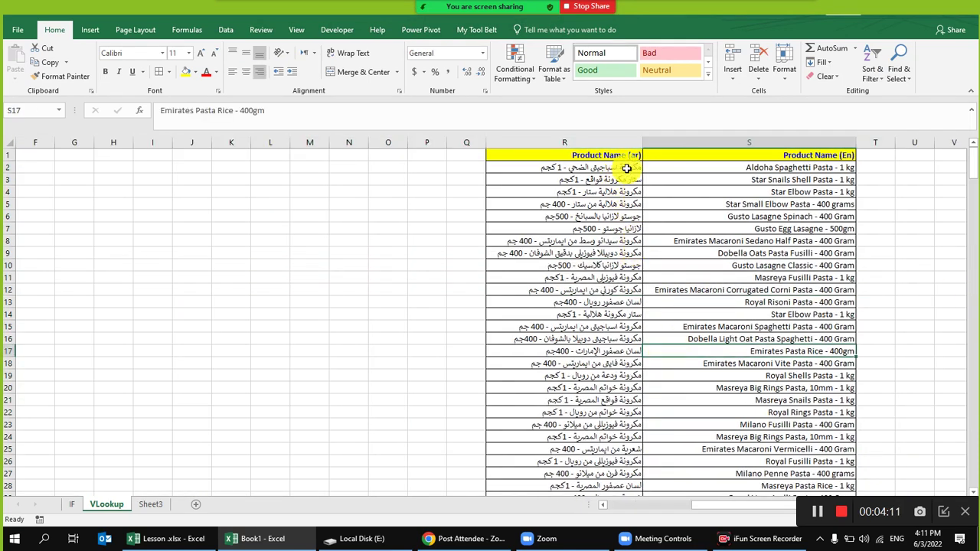
click(814, 167)
click(622, 167)
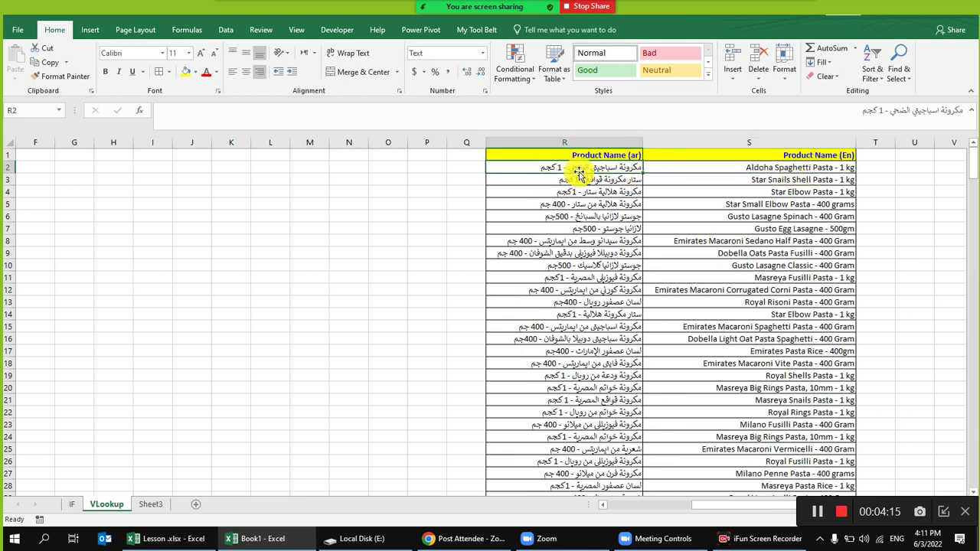
click(750, 167)
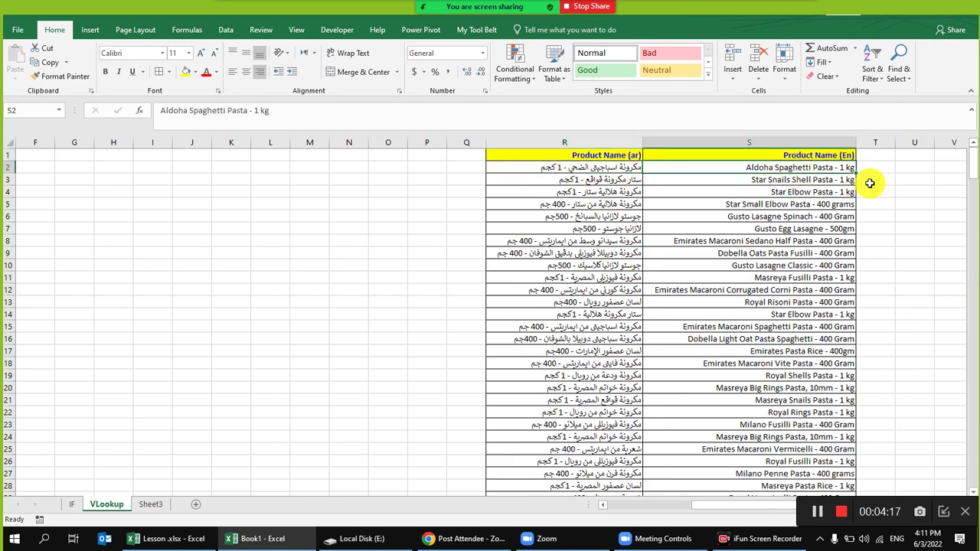
Delete the surplus empty columns between the two tables, leaving only columns D and E blank between them.
drag(805, 222, 442, 287)
click(583, 326)
drag(654, 141, 818, 158)
right_click(818, 158)
click(834, 260)
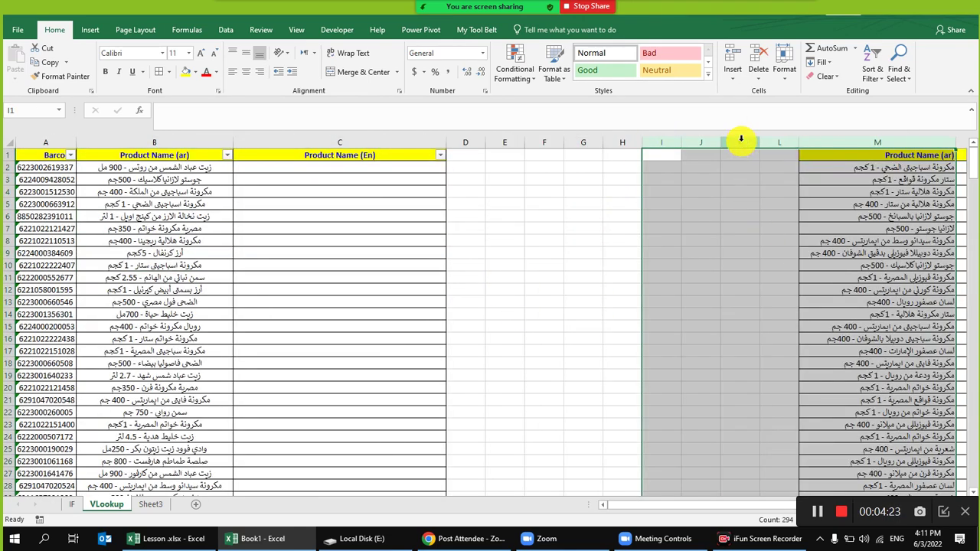
drag(741, 143, 593, 144)
right_click(604, 163)
click(635, 338)
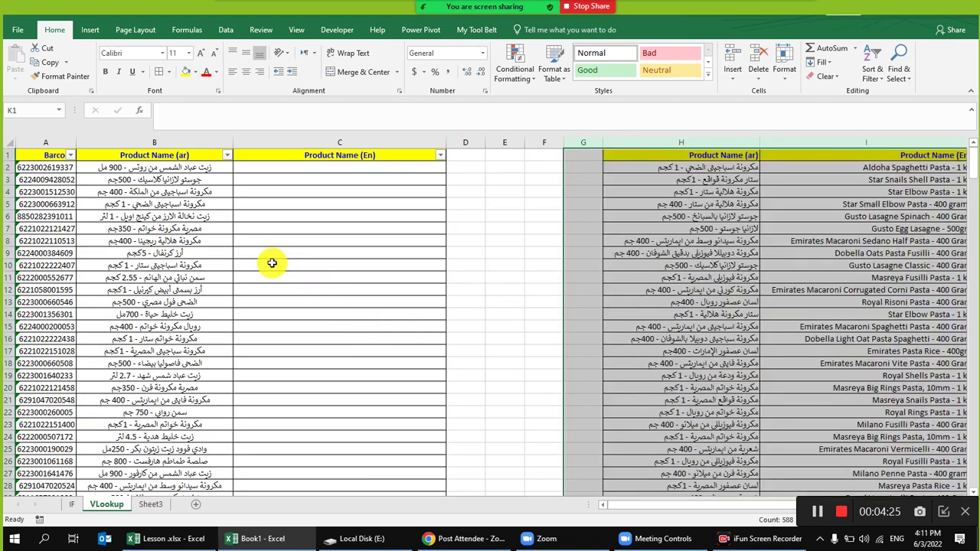
drag(534, 144, 523, 180)
right_click(546, 224)
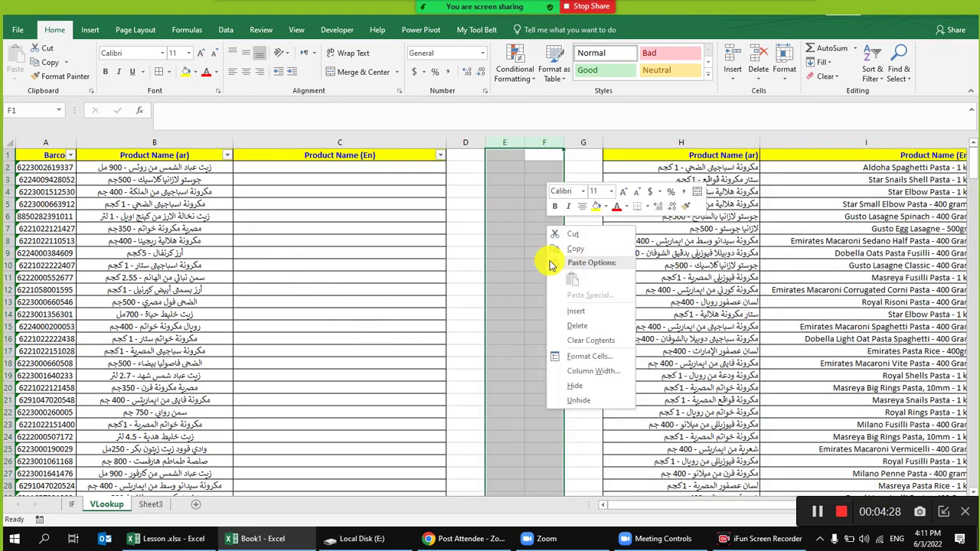
click(580, 322)
click(324, 245)
Copy the Arabic product name from B2 and find its match in the reference table's column F.
click(184, 168)
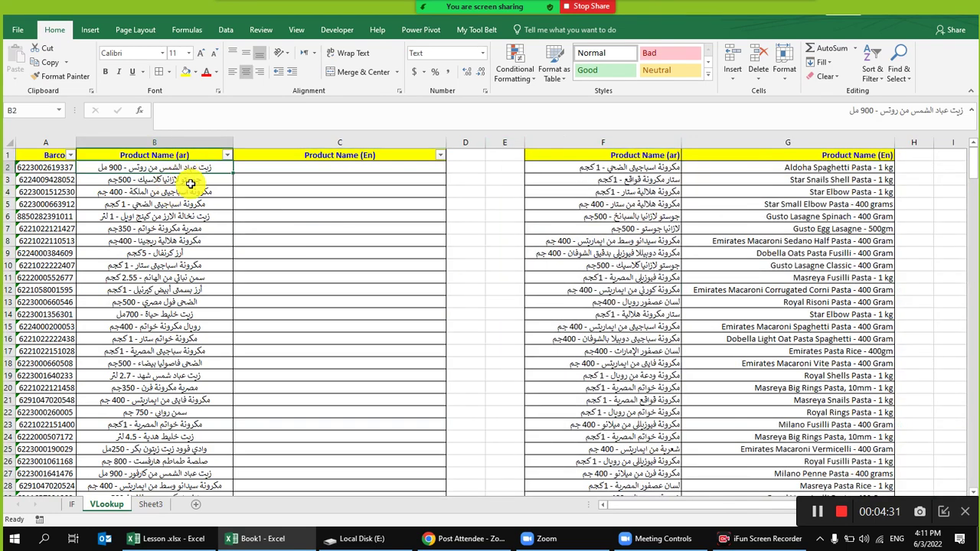
key(ctrl+f)
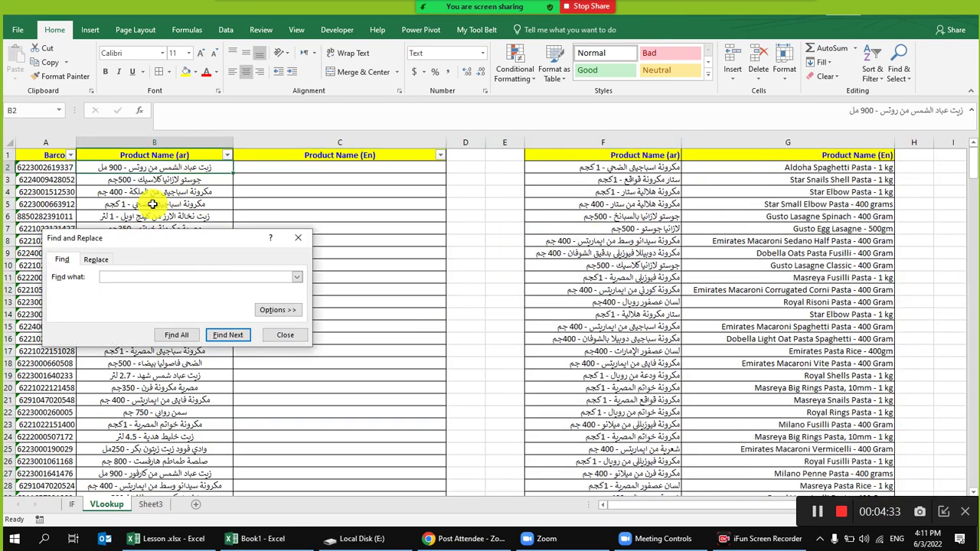
click(170, 167)
key(ctrl+c)
click(174, 274)
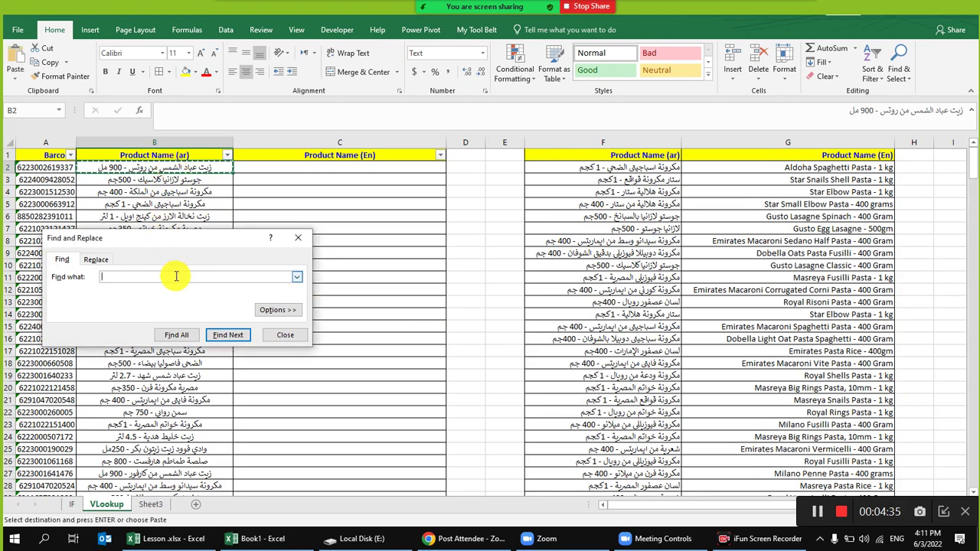
key(ctrl+v)
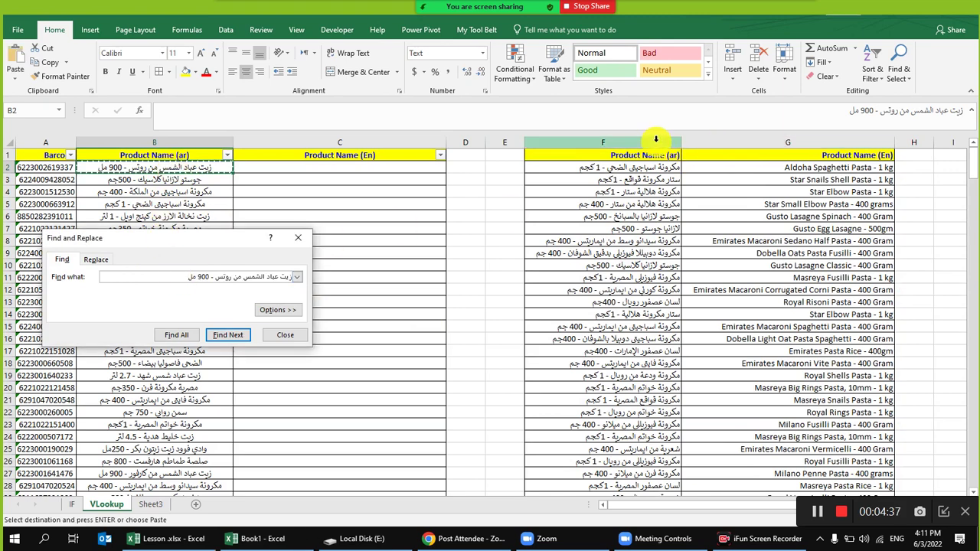
click(659, 142)
click(225, 337)
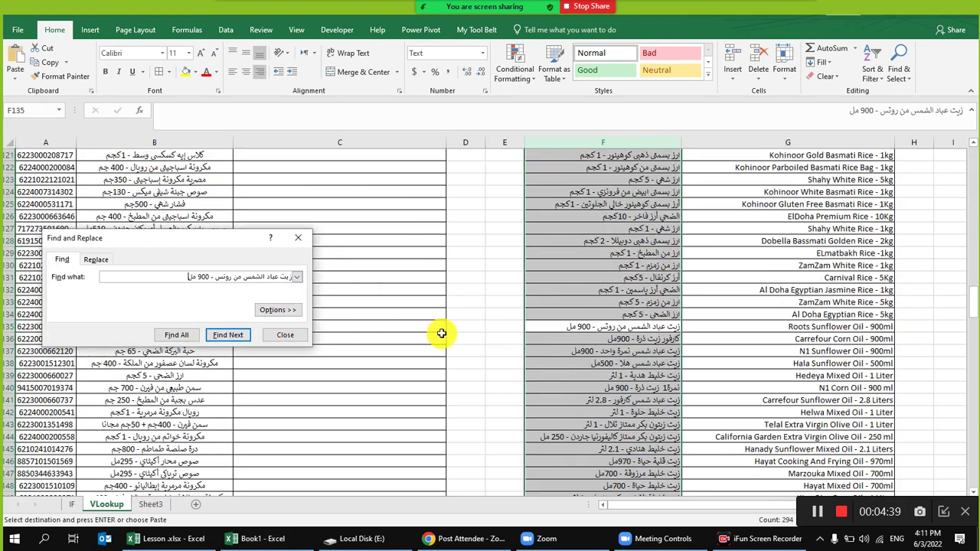
Copy the matching English product name from G135 into C2, and close the search dialog.
drag(628, 328, 775, 328)
click(776, 329)
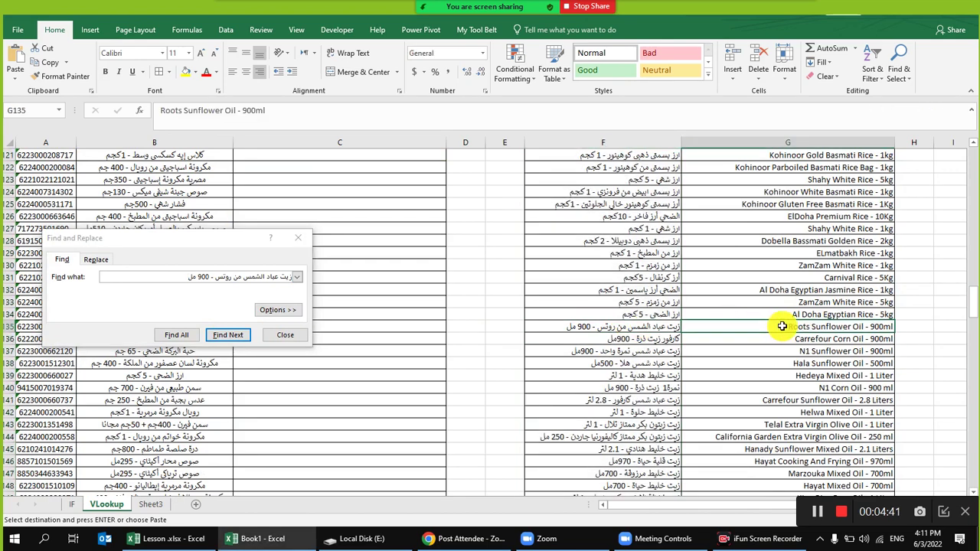
right_click(778, 327)
click(838, 62)
scroll(582, 242, up, 20)
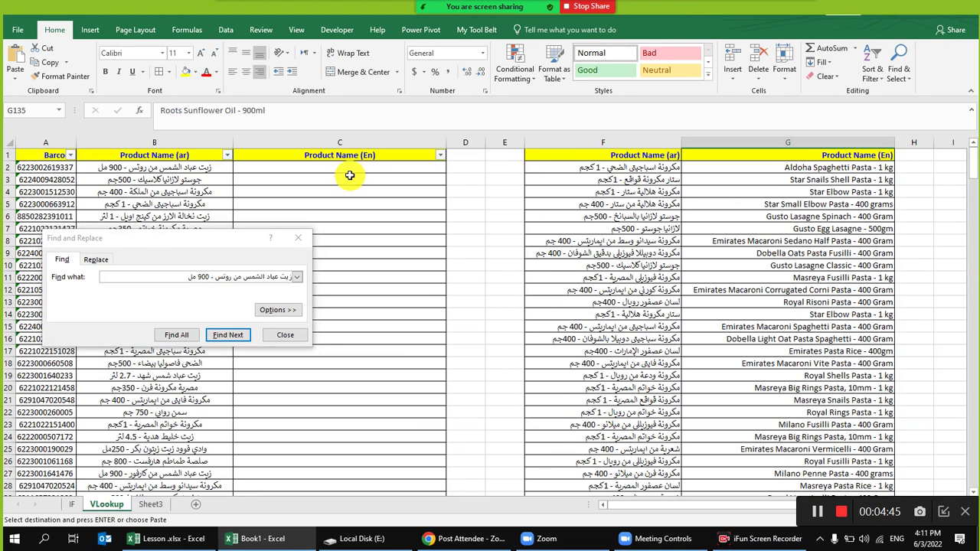
right_click(353, 173)
click(391, 222)
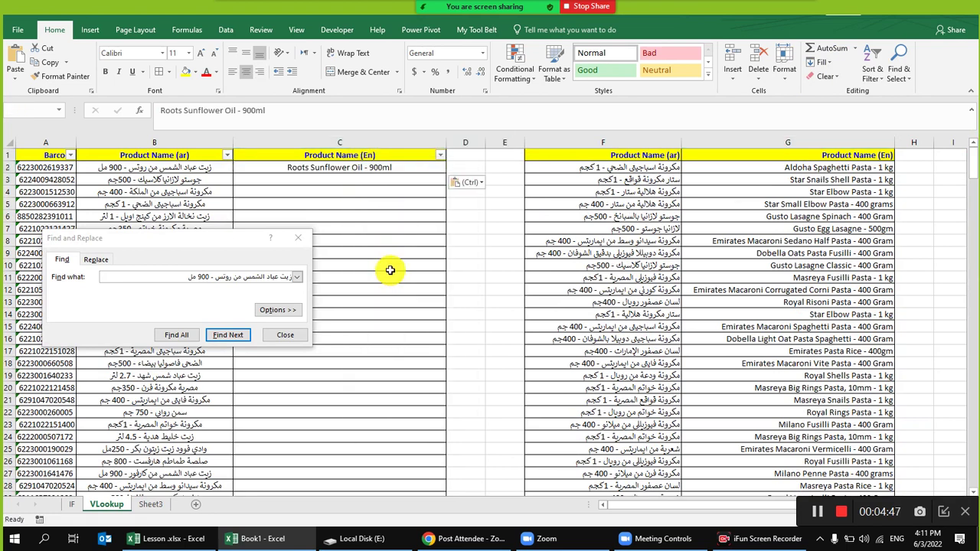
click(289, 279)
click(309, 309)
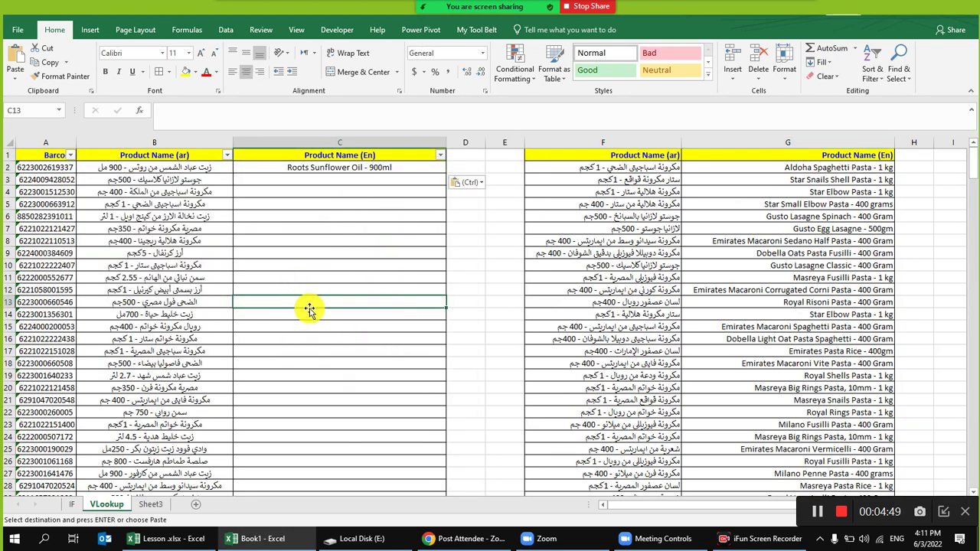
Clear the pasted English product name from C2.
click(337, 228)
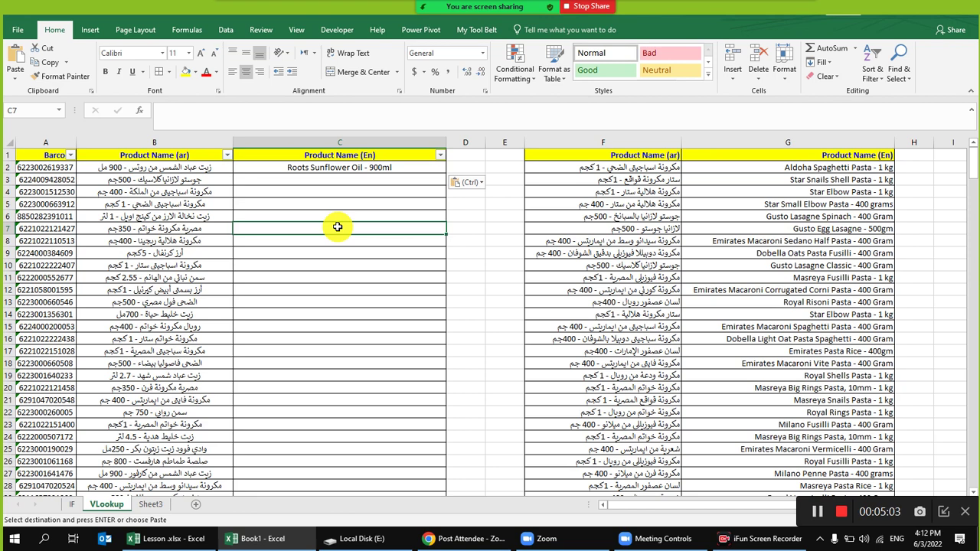
click(351, 167)
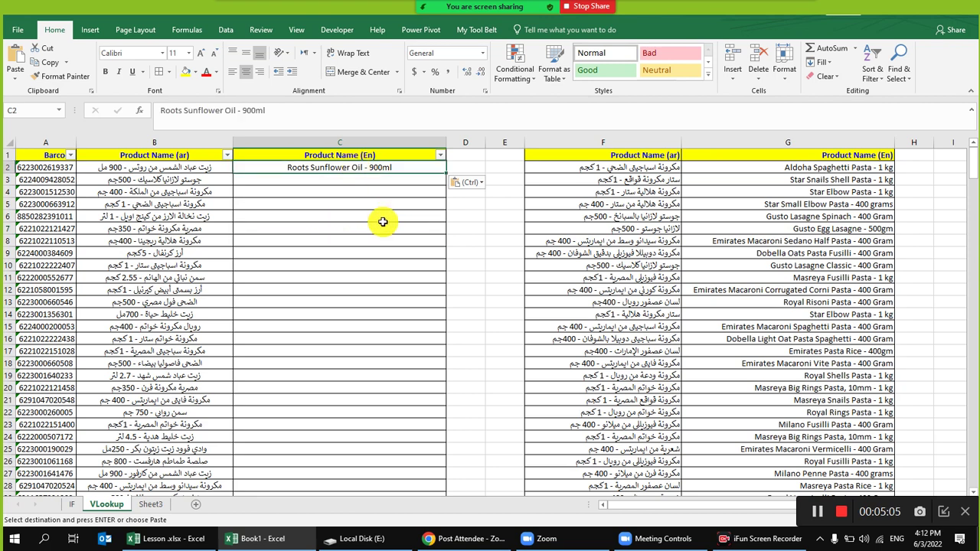
key(Delete)
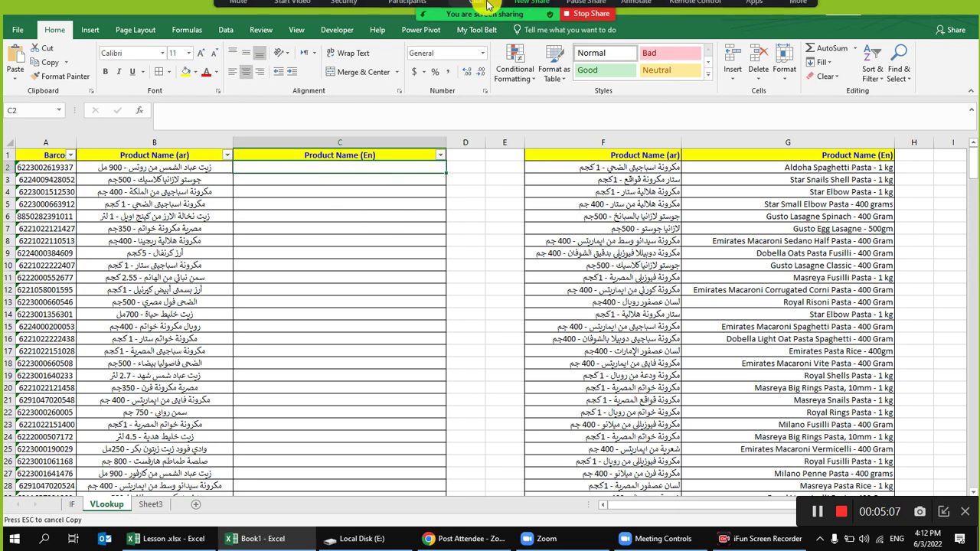
Turn the meeting camera on.
click(292, 16)
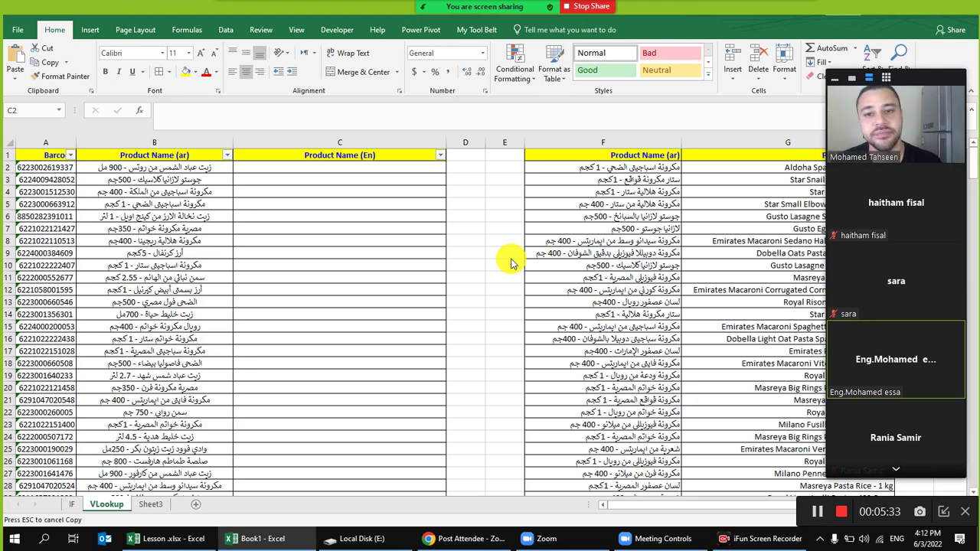
click(396, 168)
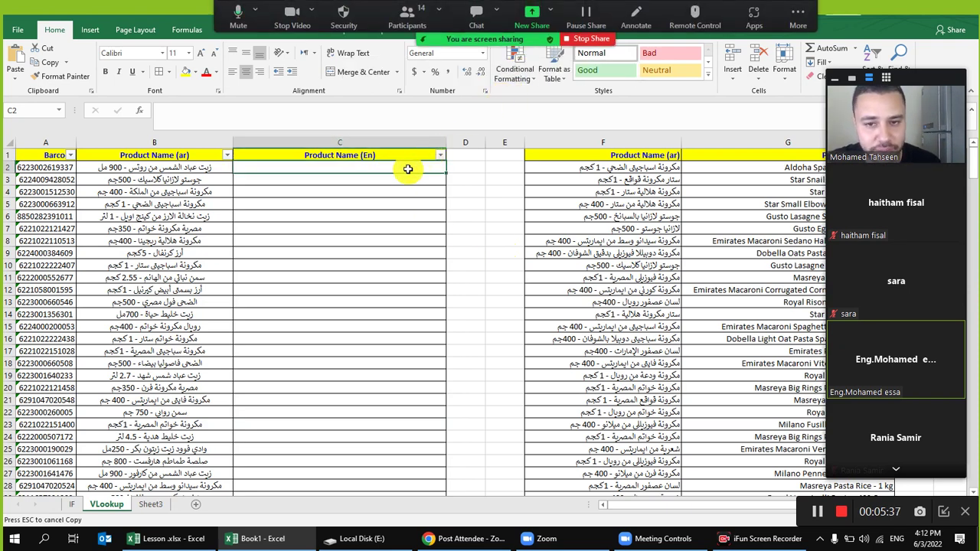
text(=)
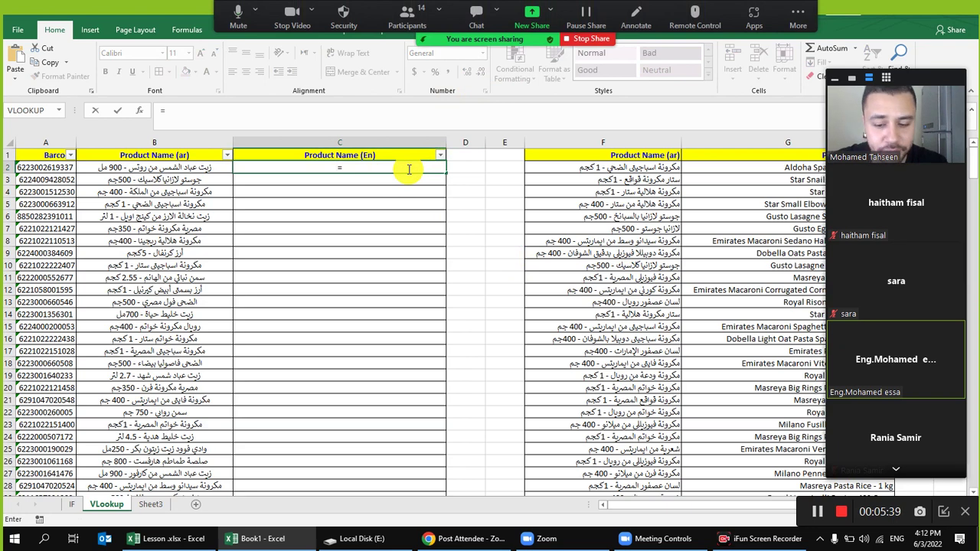
text(vlo)
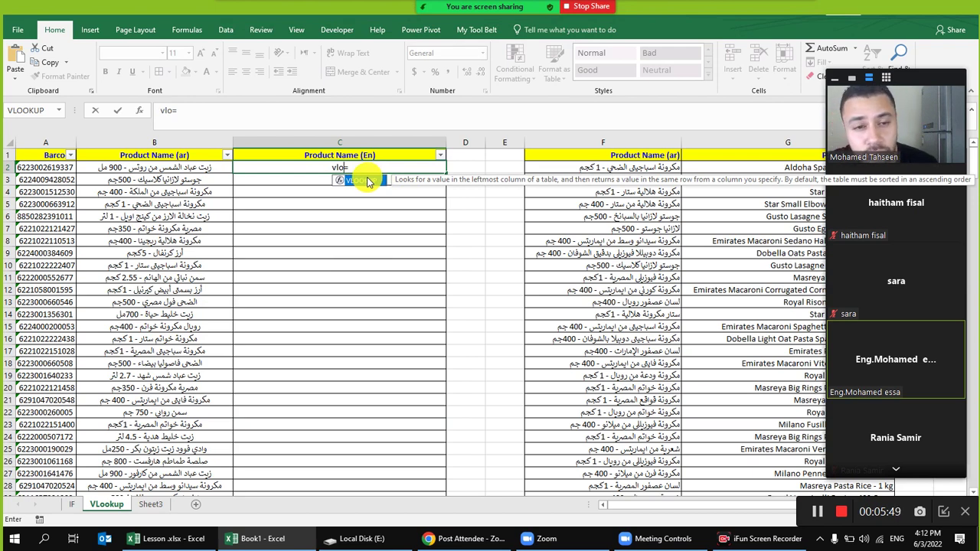
click(943, 517)
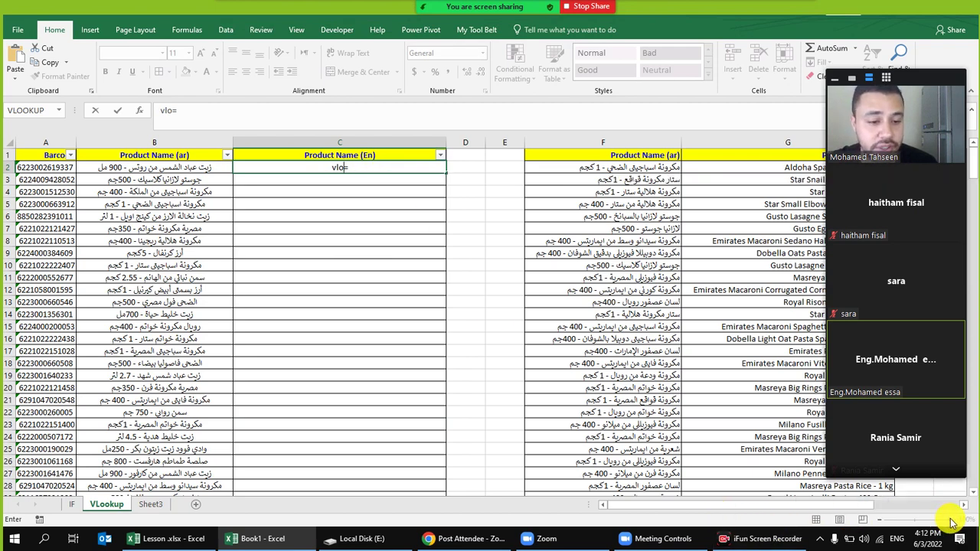
key(Escape)
Zoom the VLookup sheet to 120% and narrow the Product Name (En) column C.
click(536, 351)
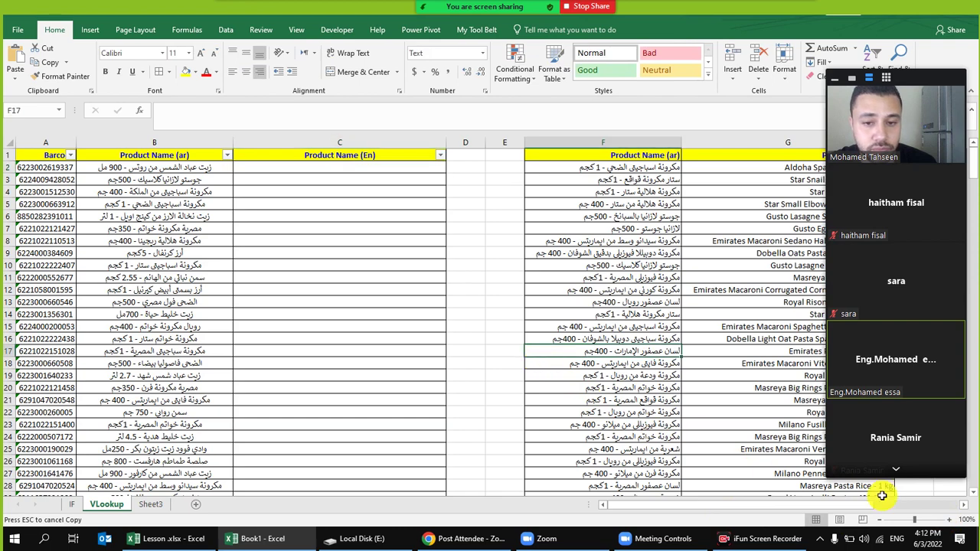
click(949, 520)
click(950, 519)
scroll(460, 345, up, 1)
scroll(345, 283, left, 2)
click(341, 217)
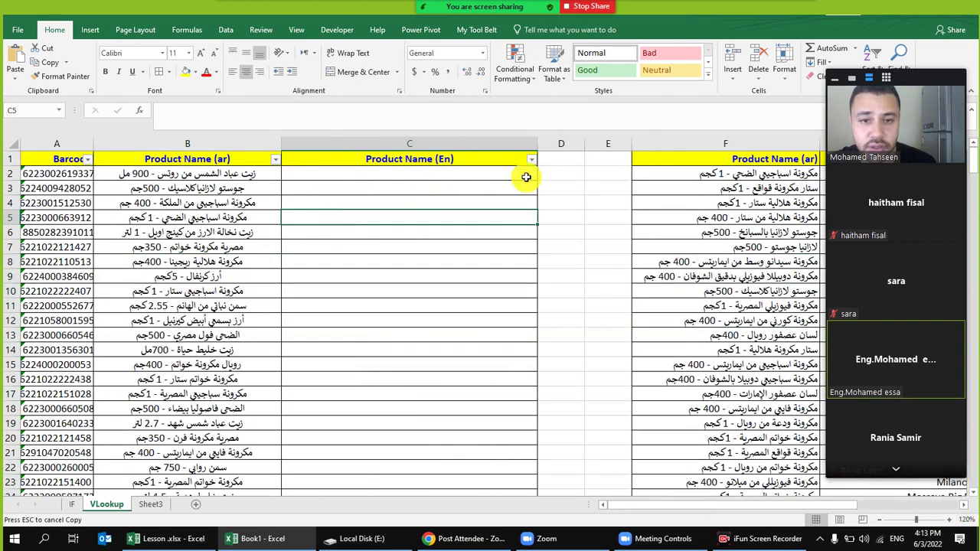
drag(538, 144, 502, 144)
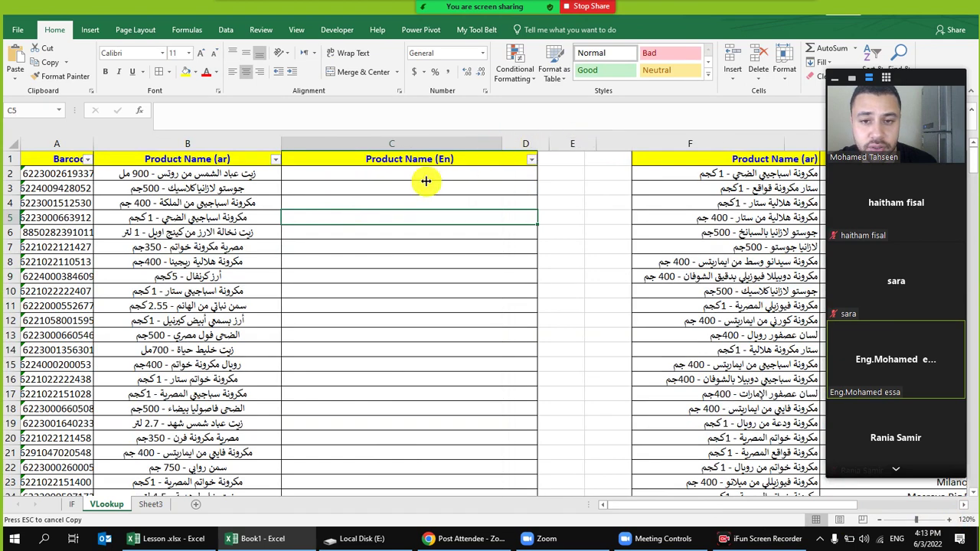
Start a VLOOKUP formula in C2 with the Arabic product name in B2 as the lookup value.
click(372, 175)
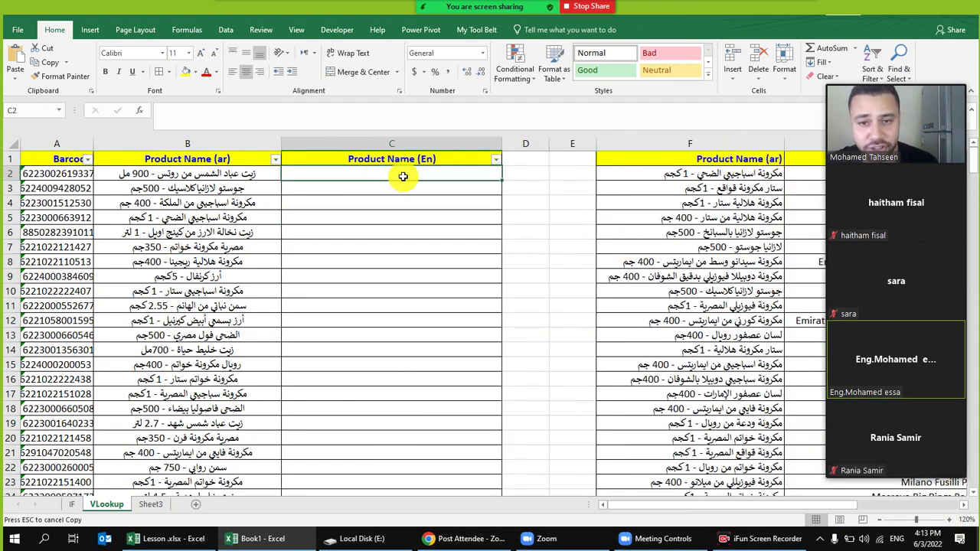
text(=)
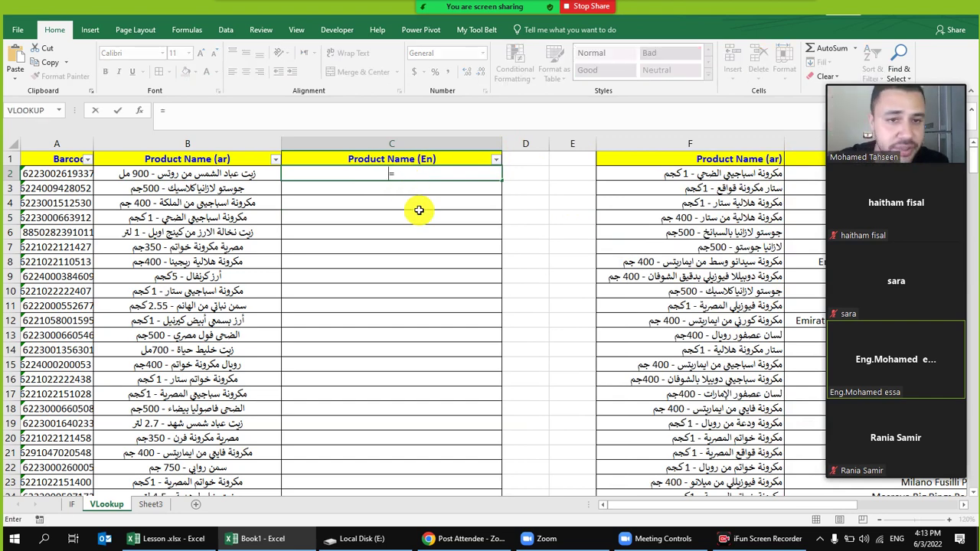
text(vlo)
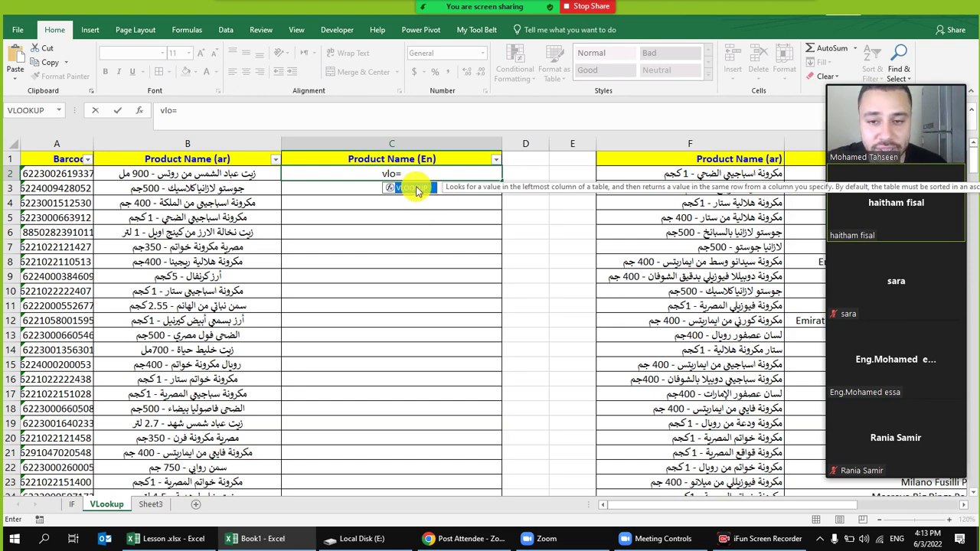
double_click(413, 190)
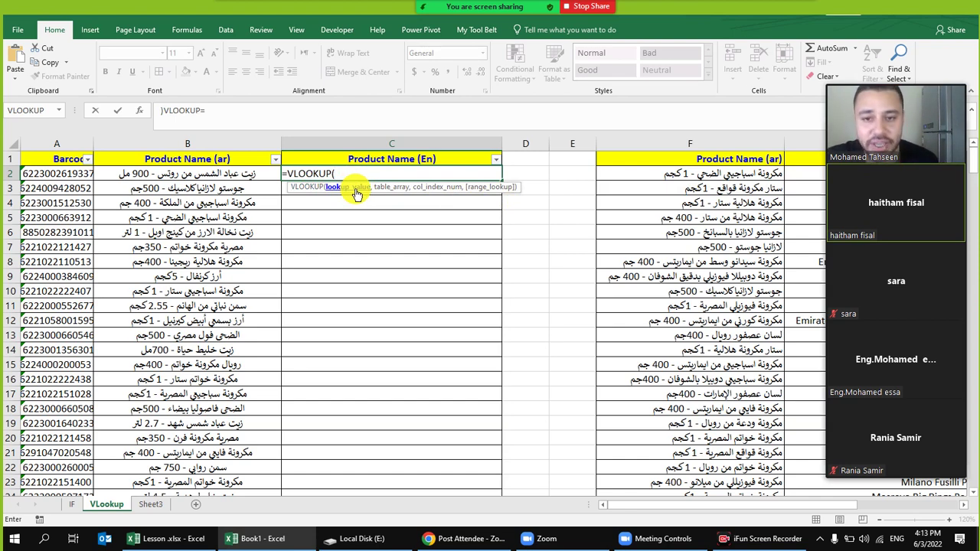
click(242, 174)
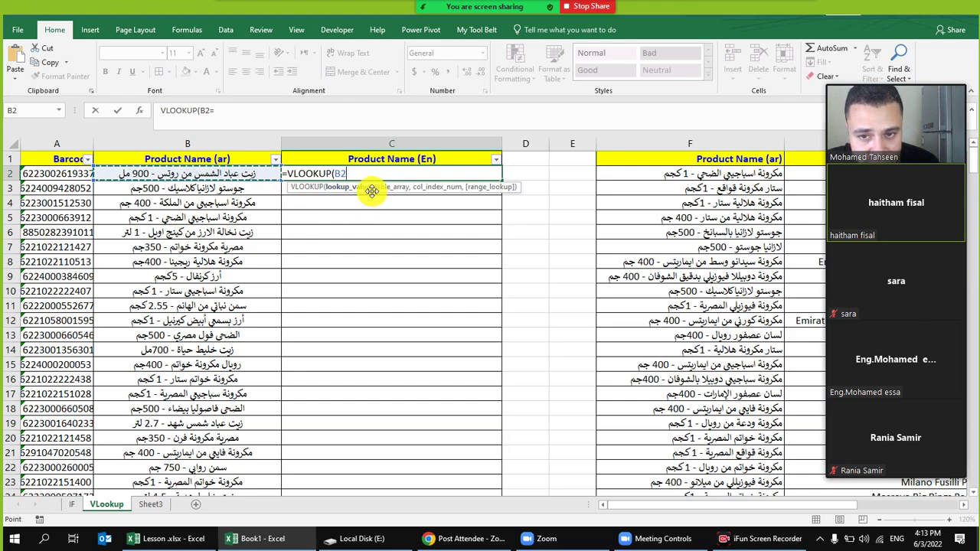
text(,)
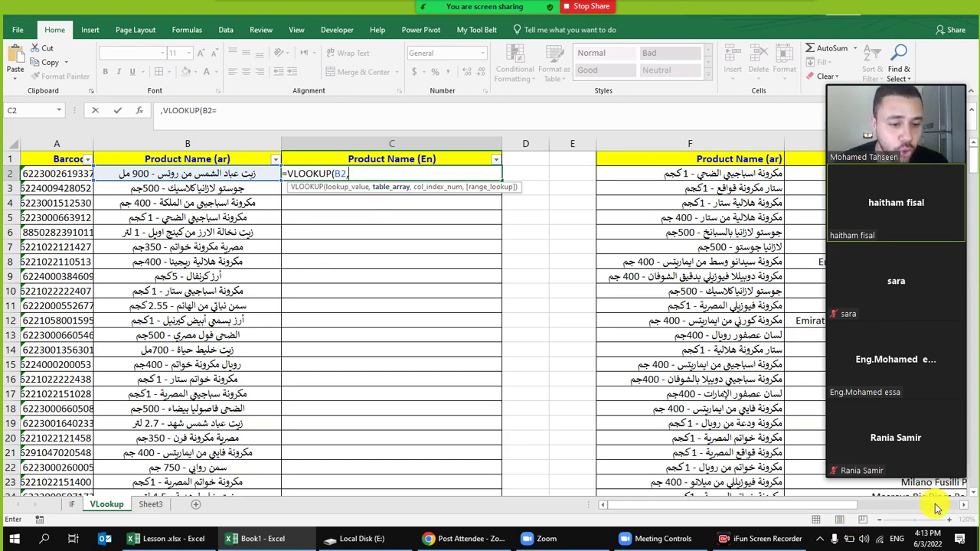
Set the VLOOKUP's table array to the whole reference columns F:G.
scroll(957, 506, right, 2)
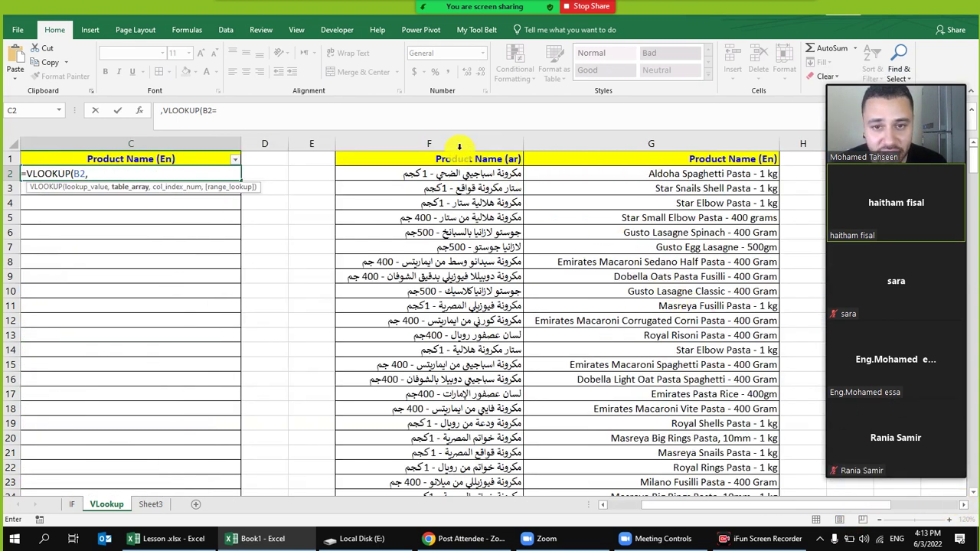
click(461, 148)
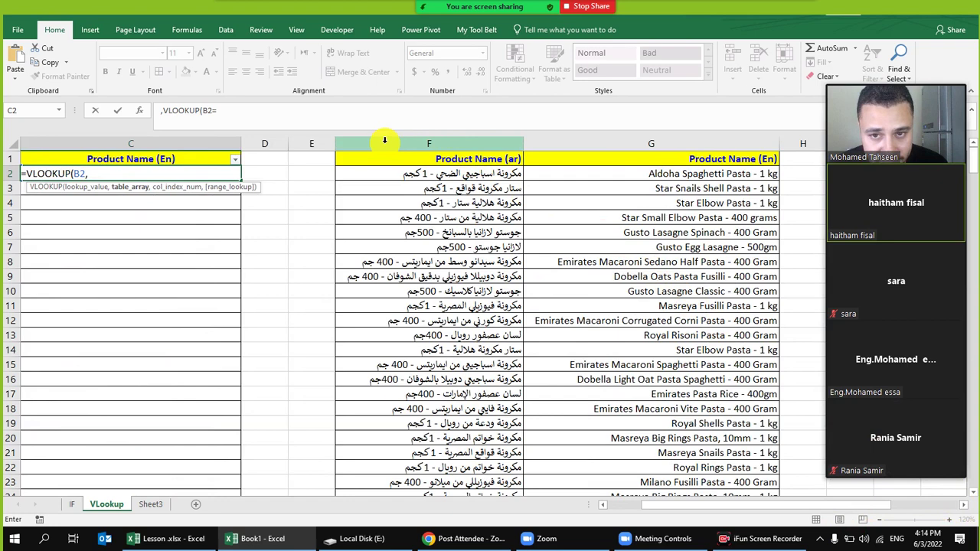
drag(385, 141, 617, 139)
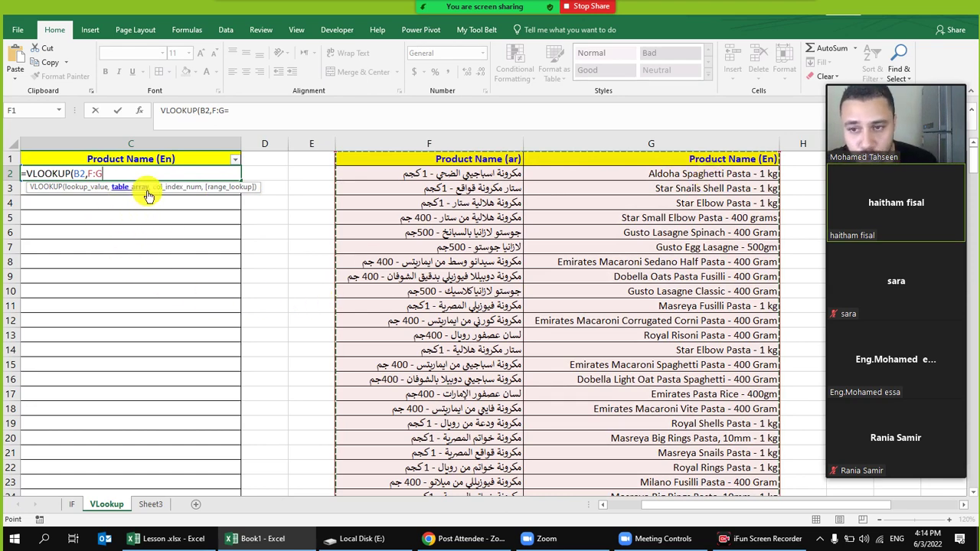
text(,)
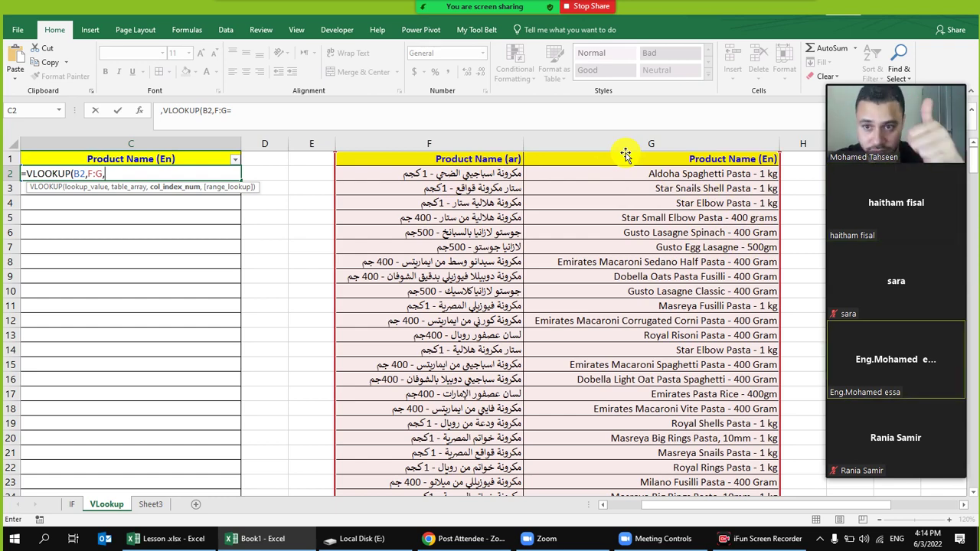
Complete the C2 formula with column index 2 and FALSE for an exact match, and enter it.
text(2)
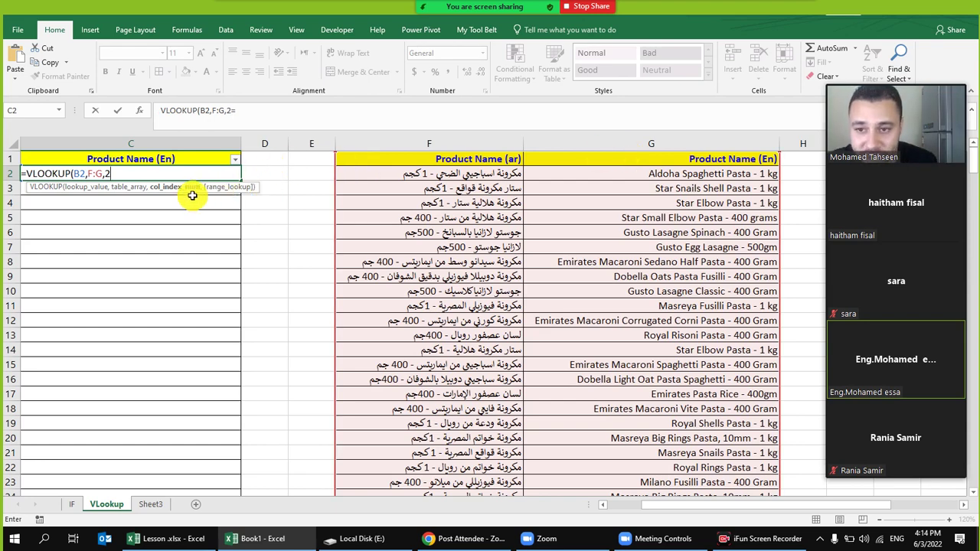
text(,)
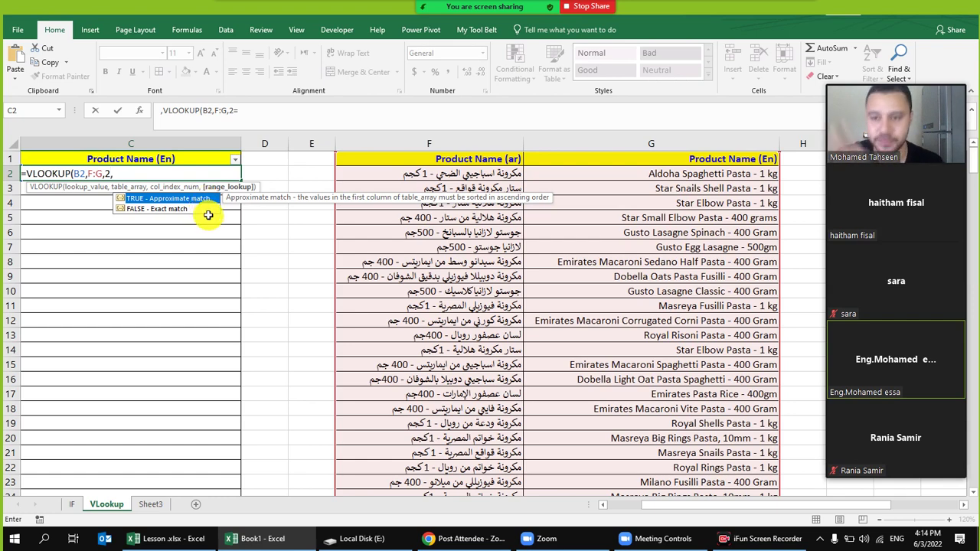
double_click(157, 210)
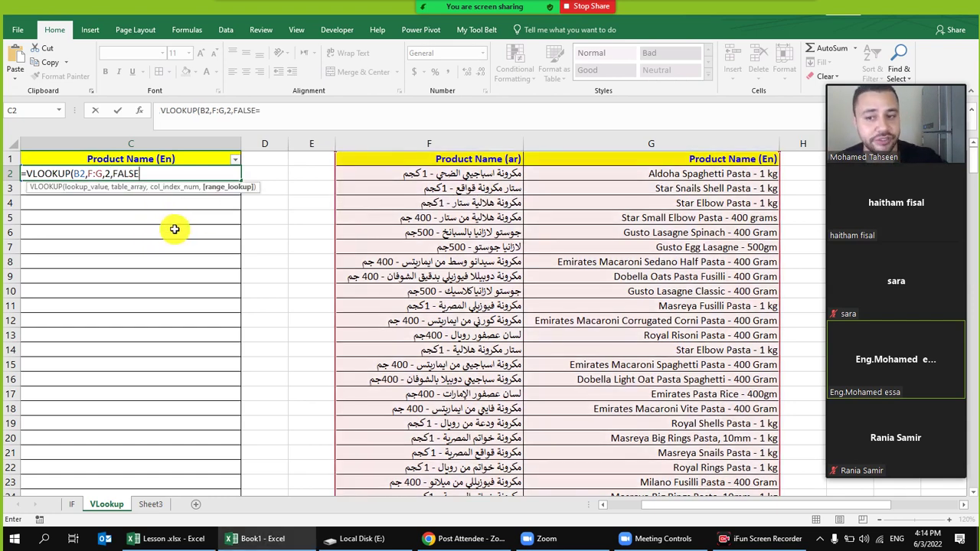
text())
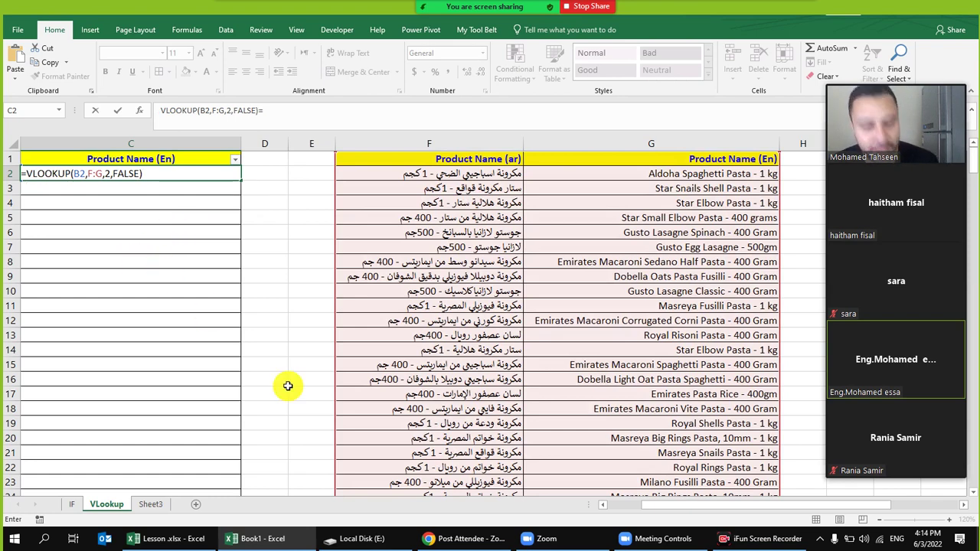
drag(718, 510, 678, 508)
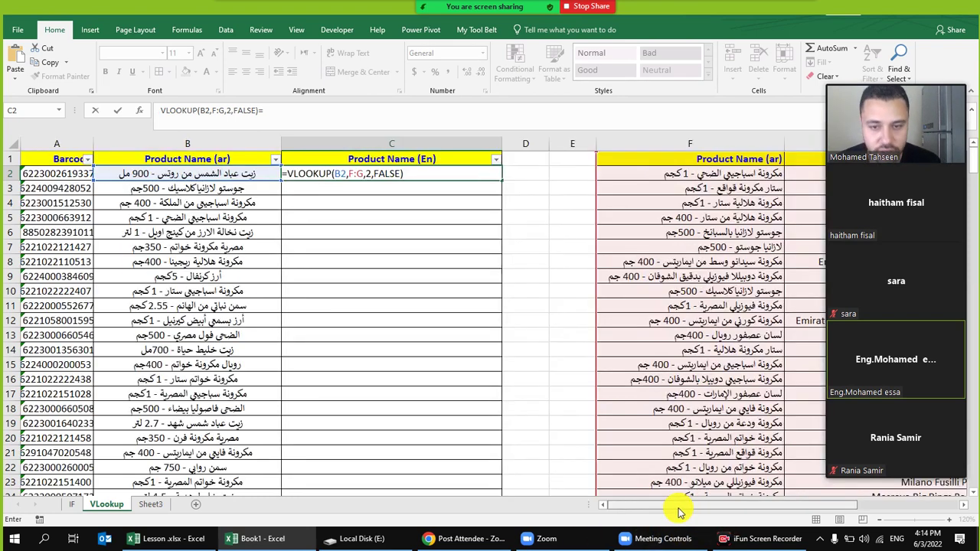
key(Return)
Fill the VLOOKUP formula from C2 down to C5.
key(ctrl+c)
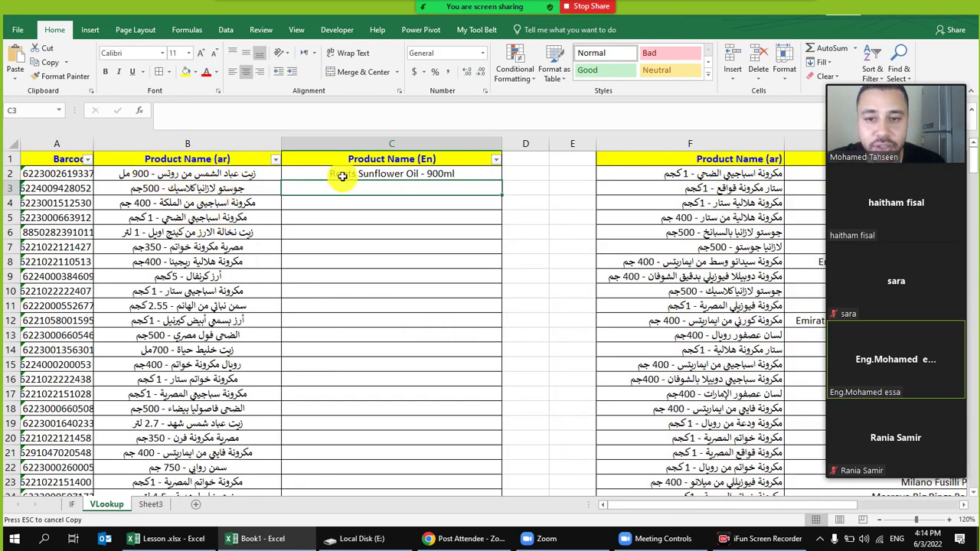
click(491, 175)
drag(501, 181, 491, 223)
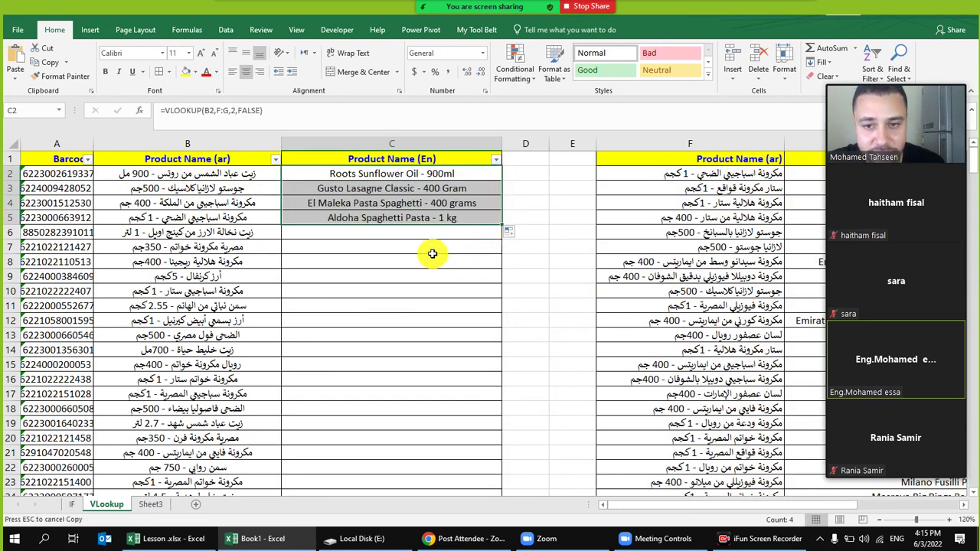
Check the filled formula in C3 and compare the returned English names with the Arabic names in column B.
click(344, 190)
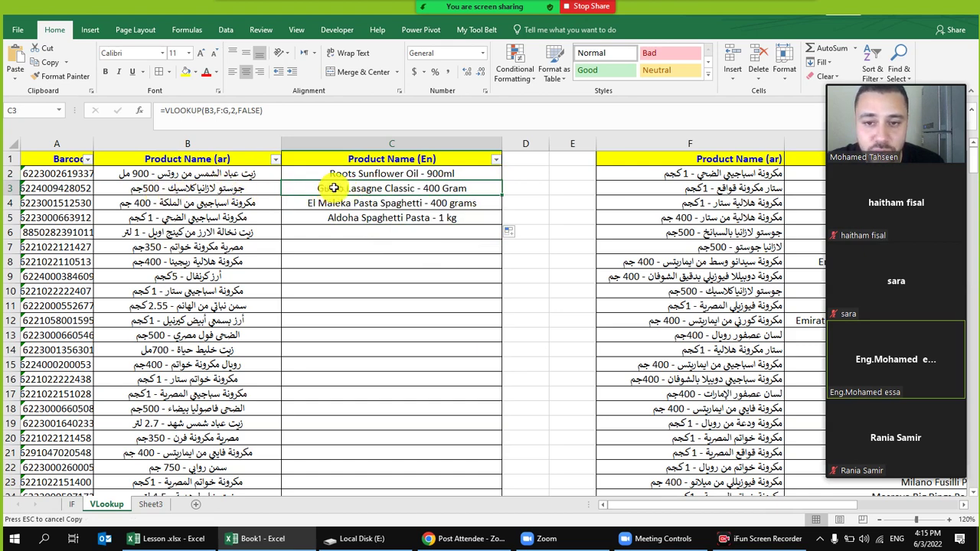
click(209, 203)
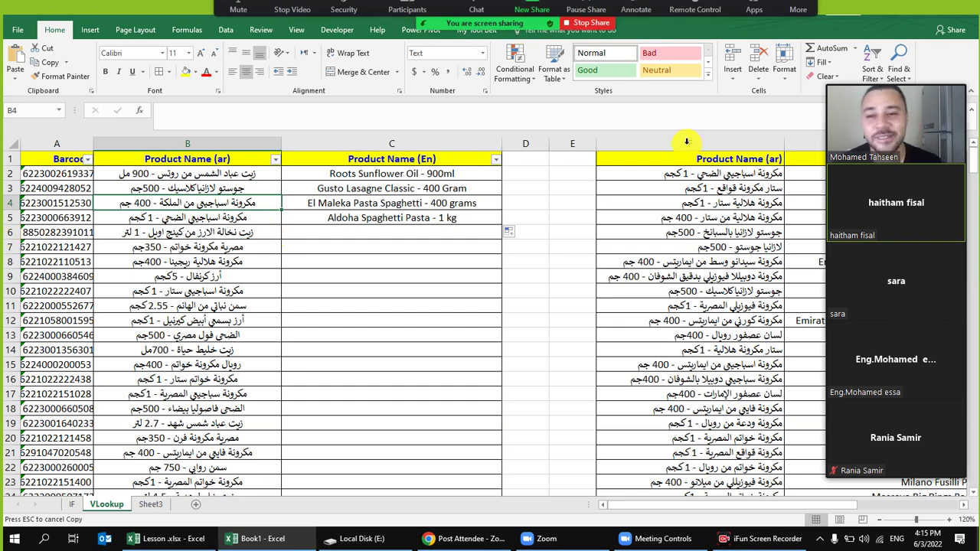
drag(462, 172, 462, 255)
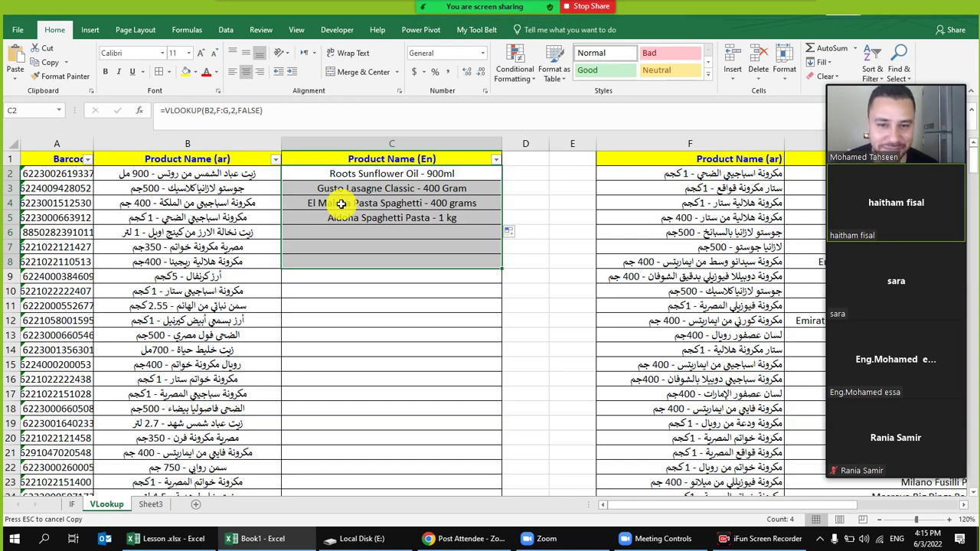
Clear the VLOOKUP formulas from C2:C8, leaving C2 selected.
key(Delete)
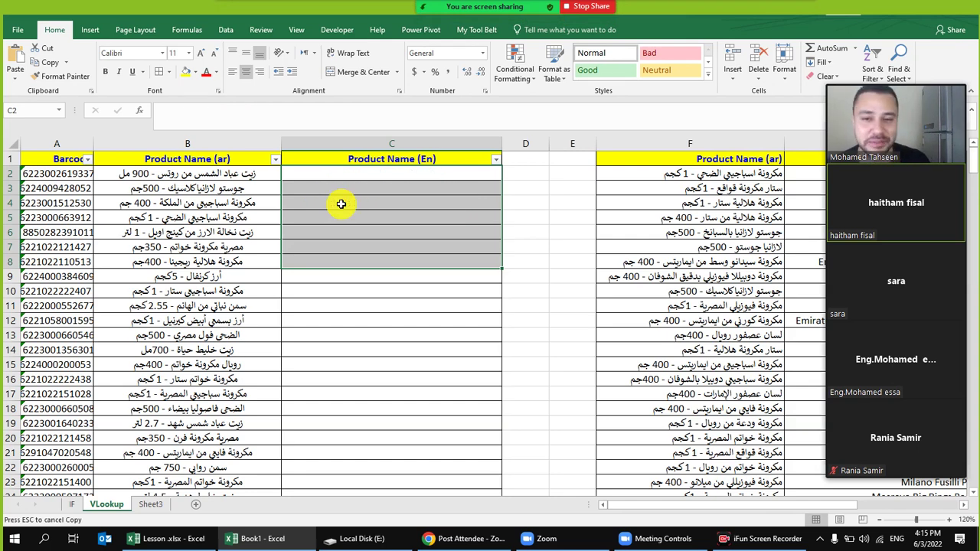
click(458, 194)
click(412, 176)
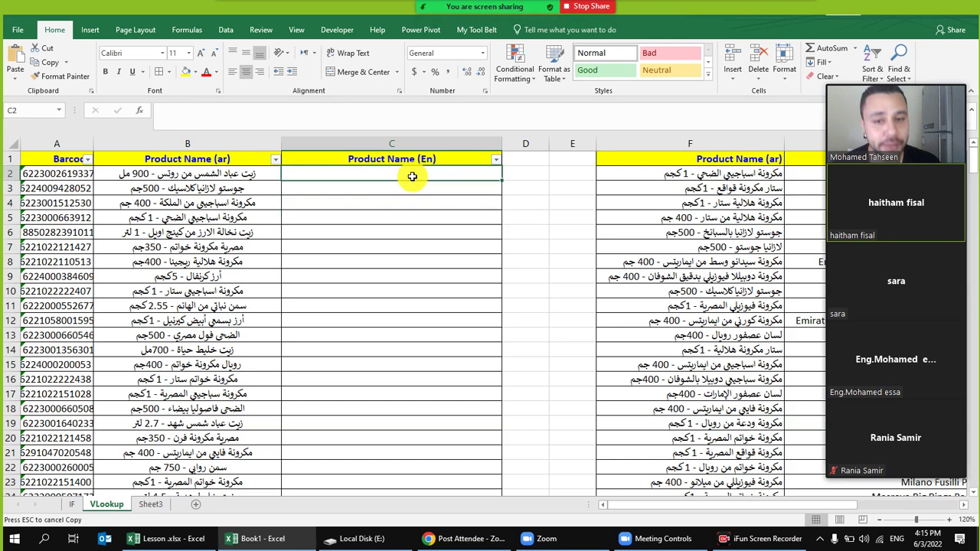
Compare the Arabic product names in column B with the Arabic and English names in reference columns F and G.
click(249, 144)
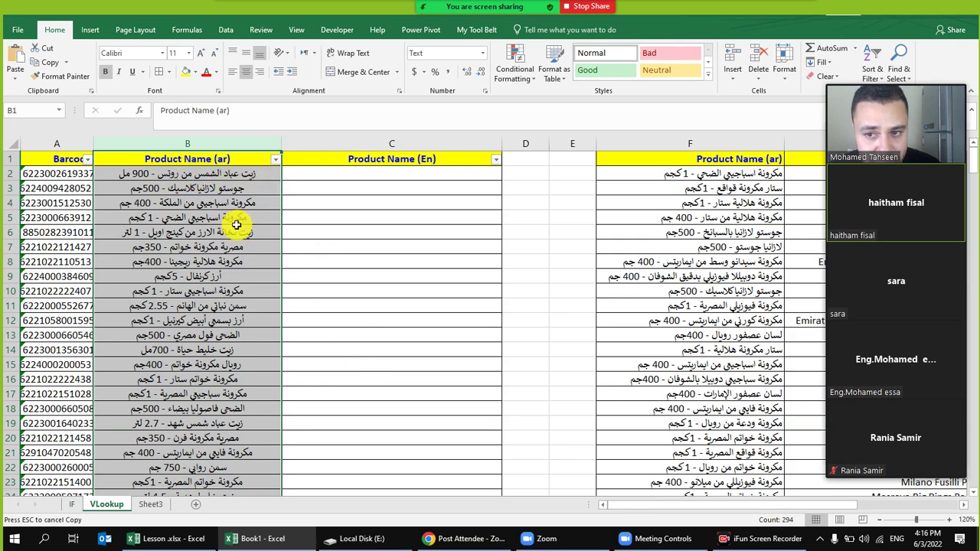
click(428, 173)
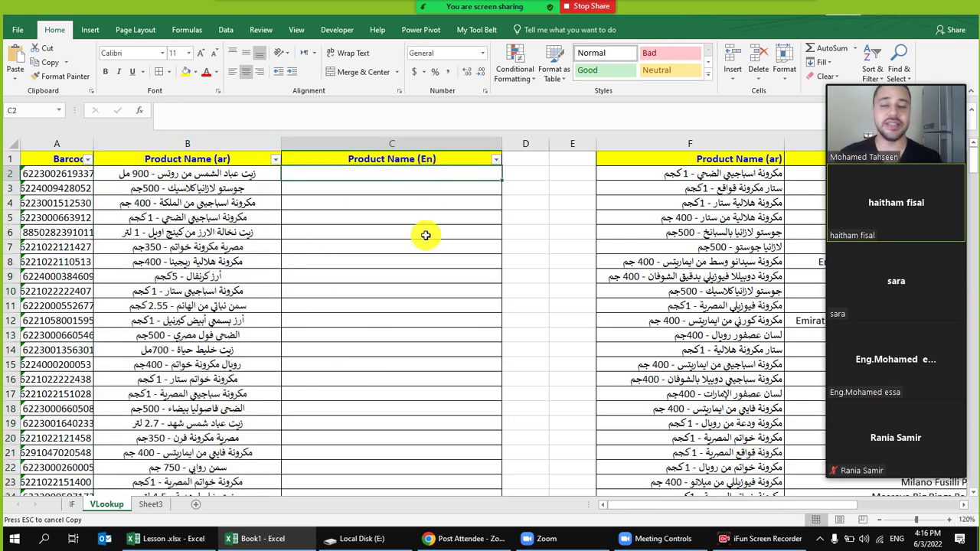
drag(245, 173, 245, 364)
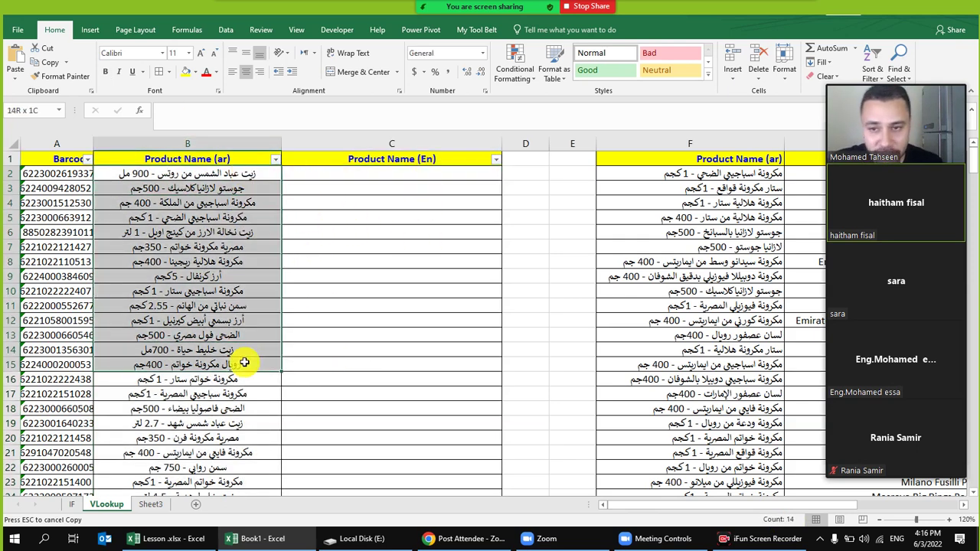
drag(664, 175, 651, 394)
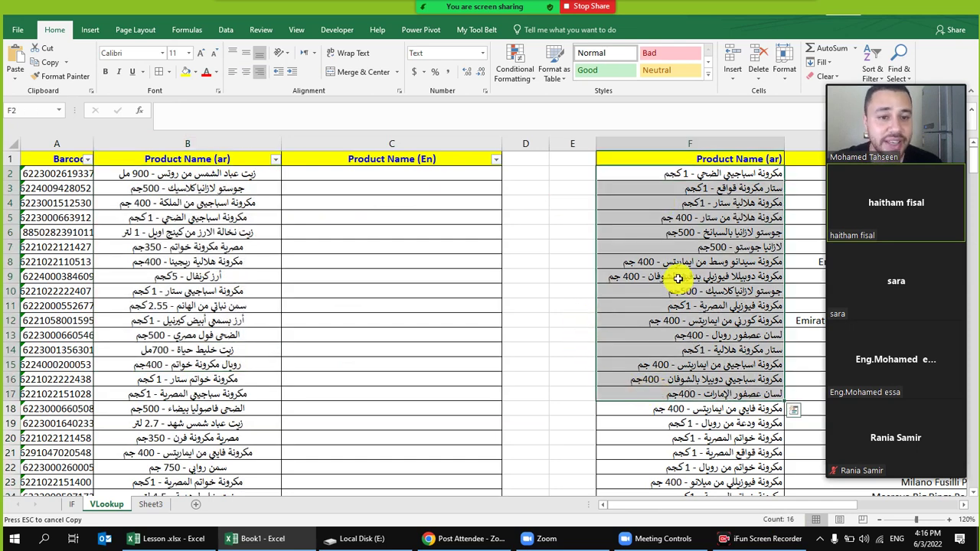
drag(680, 278, 899, 288)
scroll(706, 271, right, 2)
drag(657, 178, 664, 394)
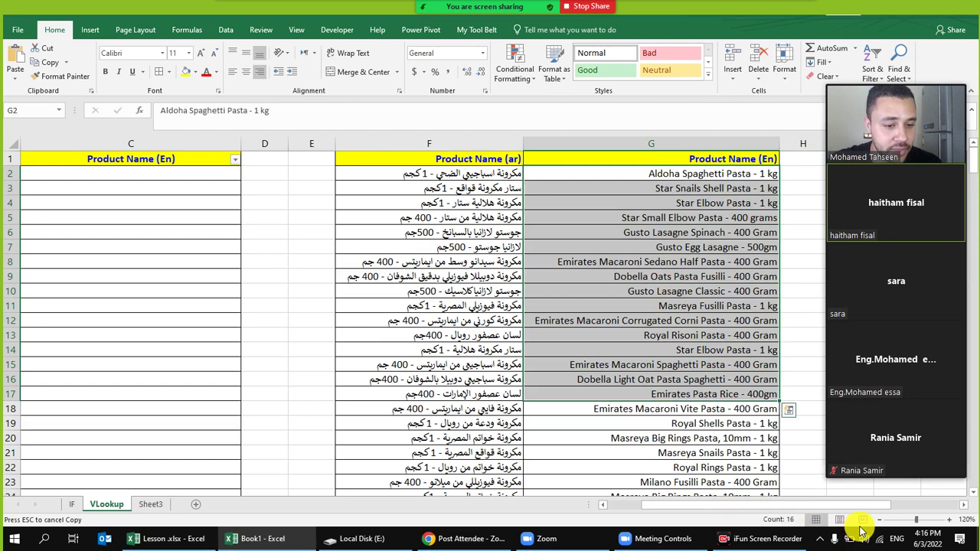
scroll(737, 494, left, 2)
click(457, 201)
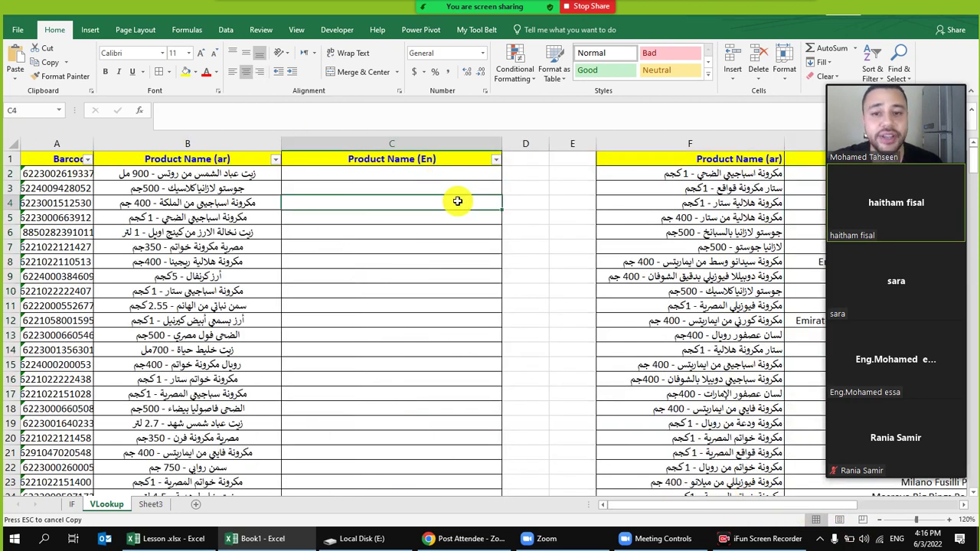
click(439, 175)
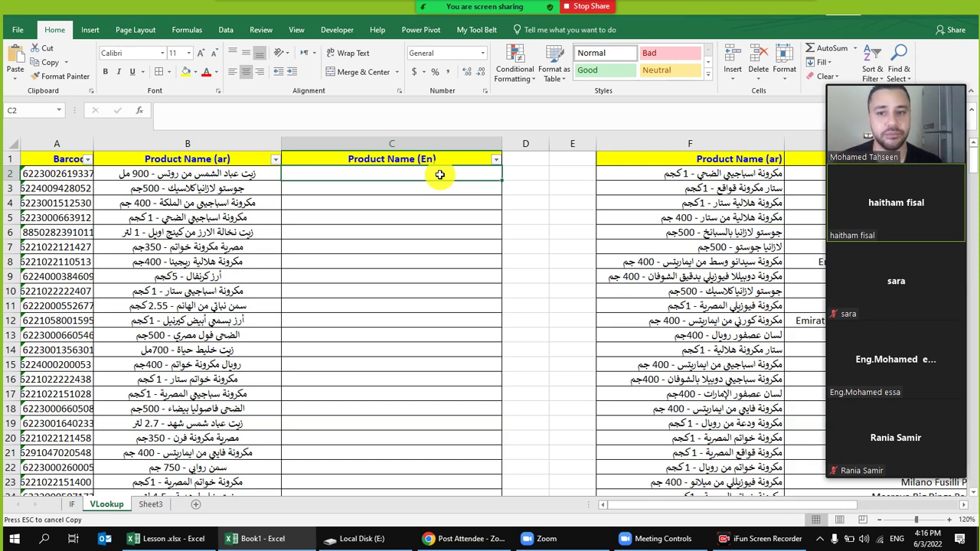
Examine how the B2 lookup value relates to the full reference table in columns F:G, from its headers down.
click(227, 174)
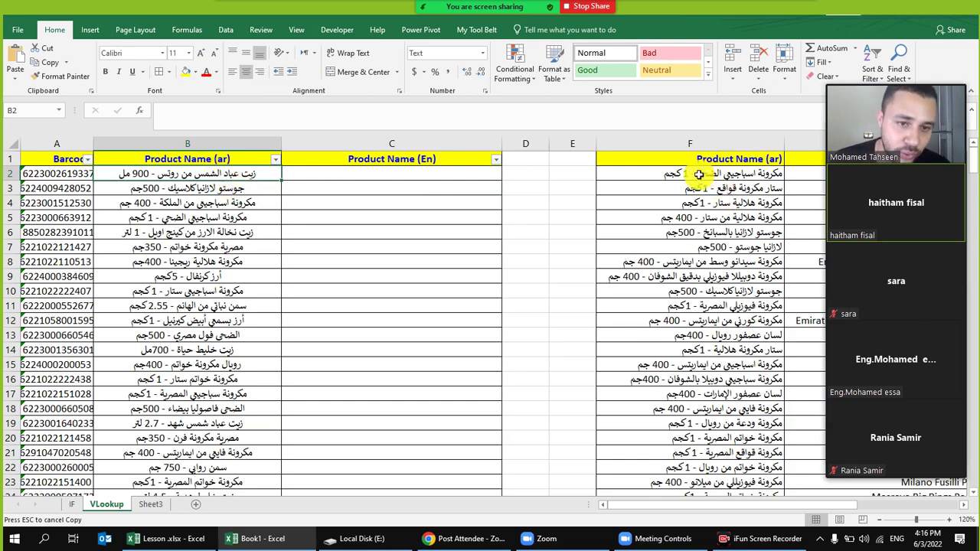
click(674, 157)
key(ctrl+shift+Down)
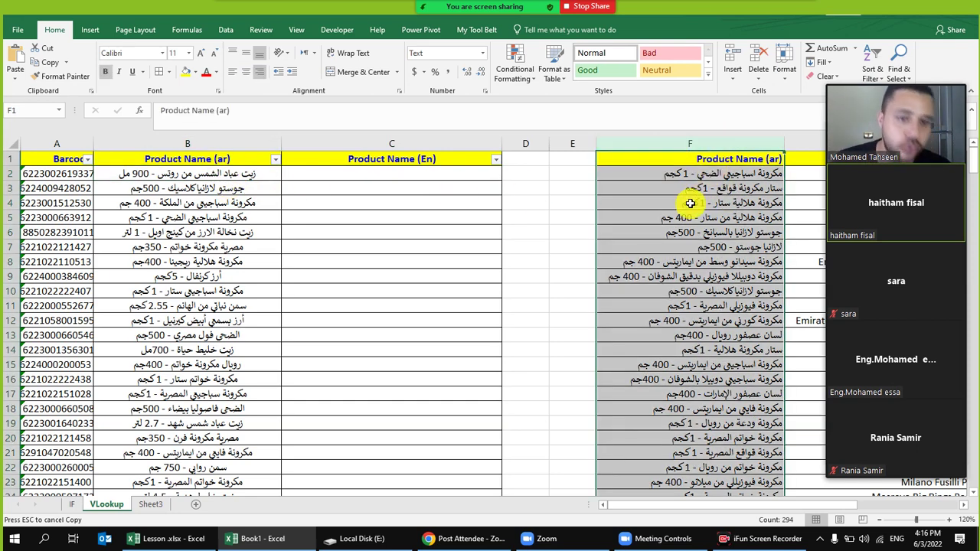
drag(704, 262, 735, 318)
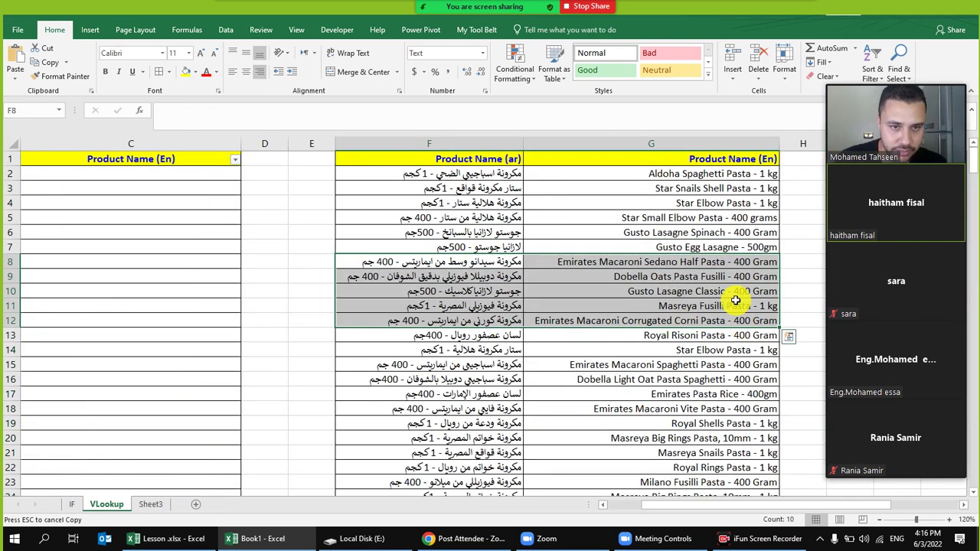
click(744, 156)
key(ctrl+shift+Down)
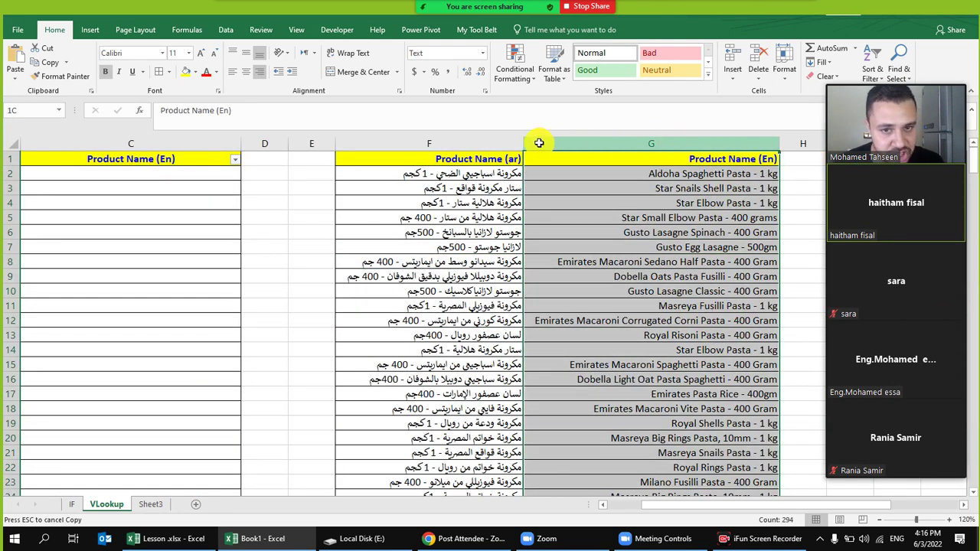
key(shift+Left)
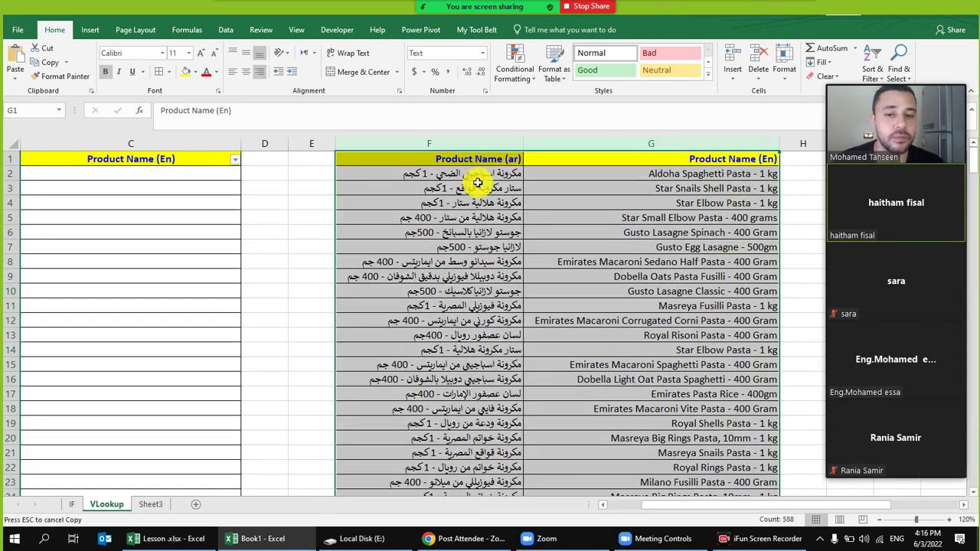
drag(250, 209, 242, 207)
key(ctrl+v)
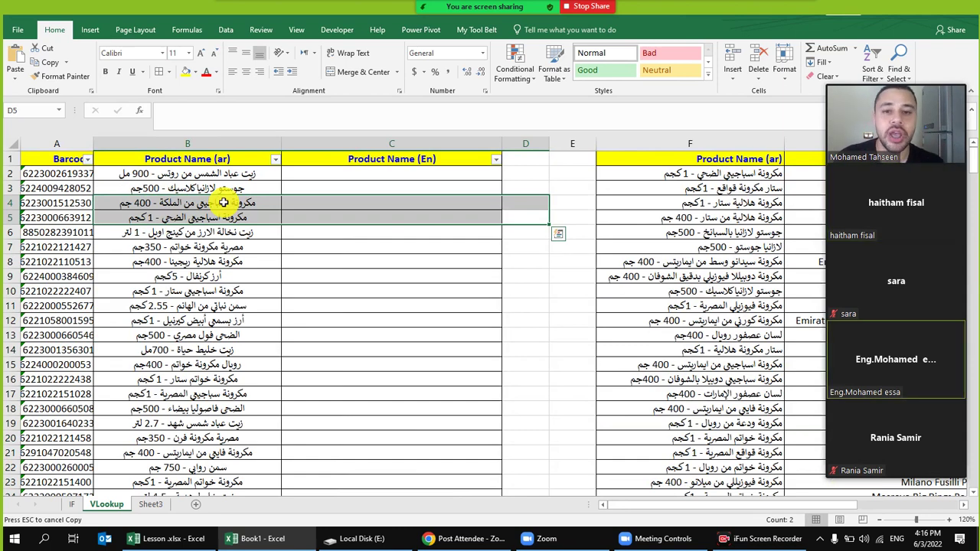
click(473, 176)
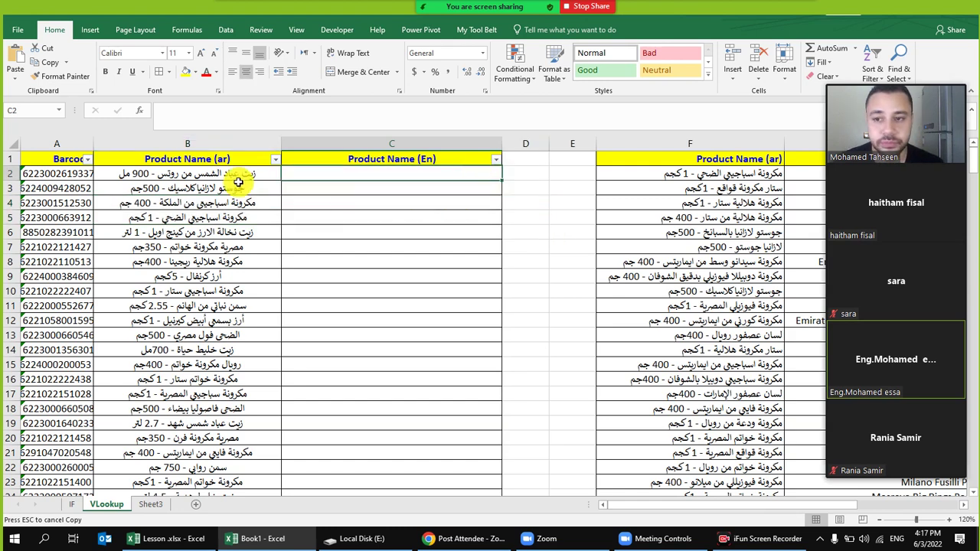
Autofit the Barcode column A and copy barcodes A2:A14 into column E, starting at E2.
double_click(94, 143)
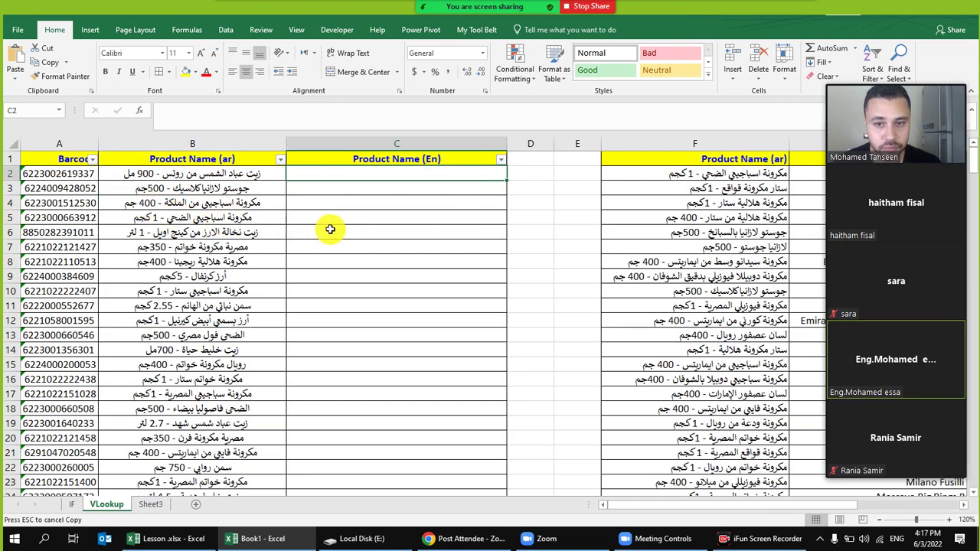
click(375, 215)
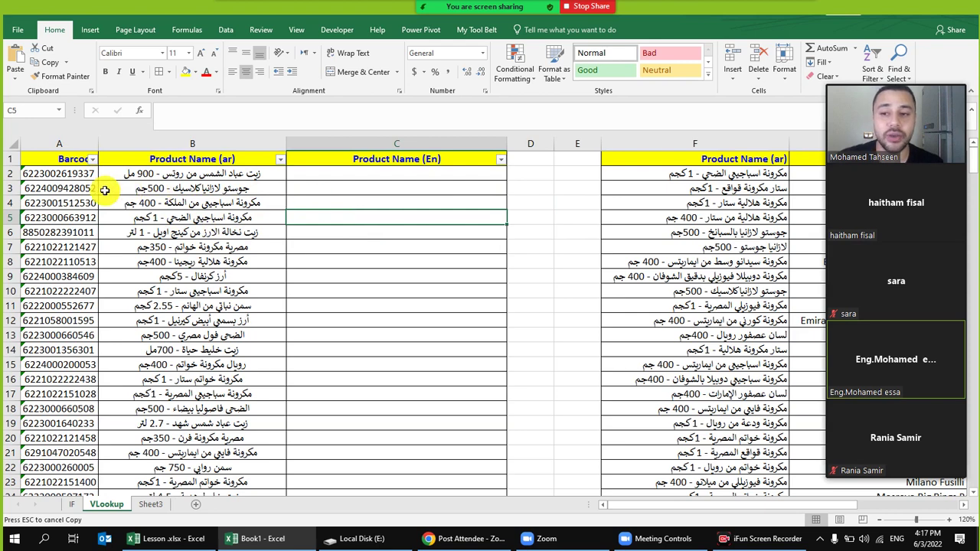
drag(65, 175, 51, 350)
right_click(57, 234)
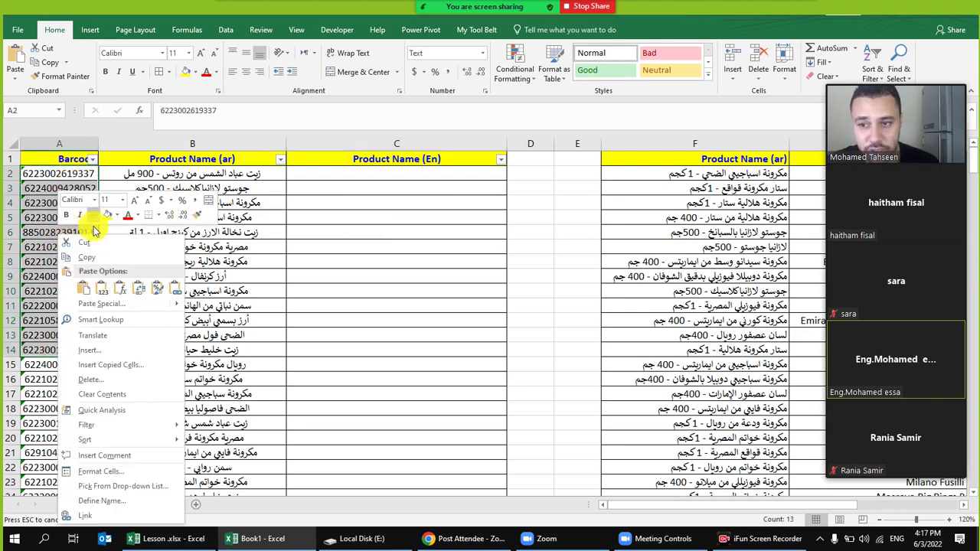
click(94, 256)
right_click(579, 182)
click(630, 228)
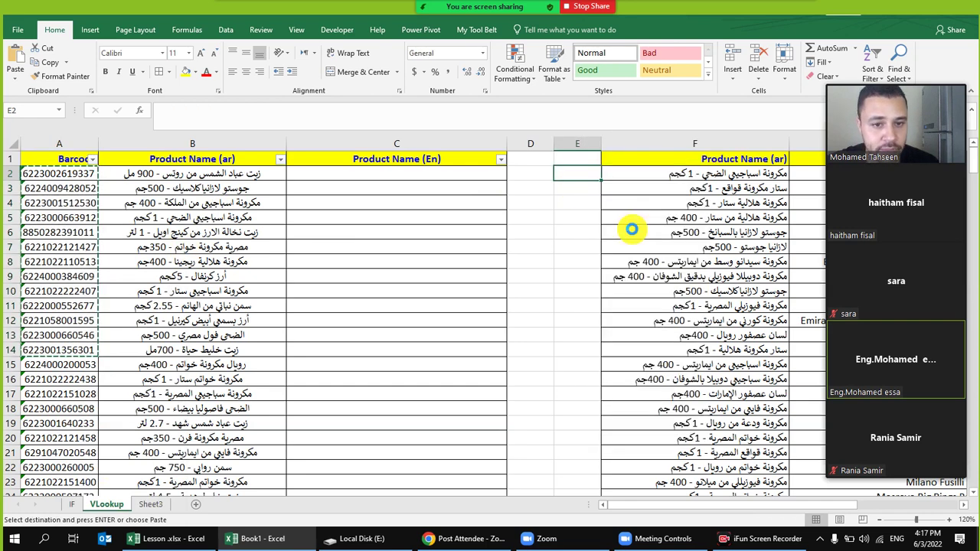
drag(585, 143, 674, 143)
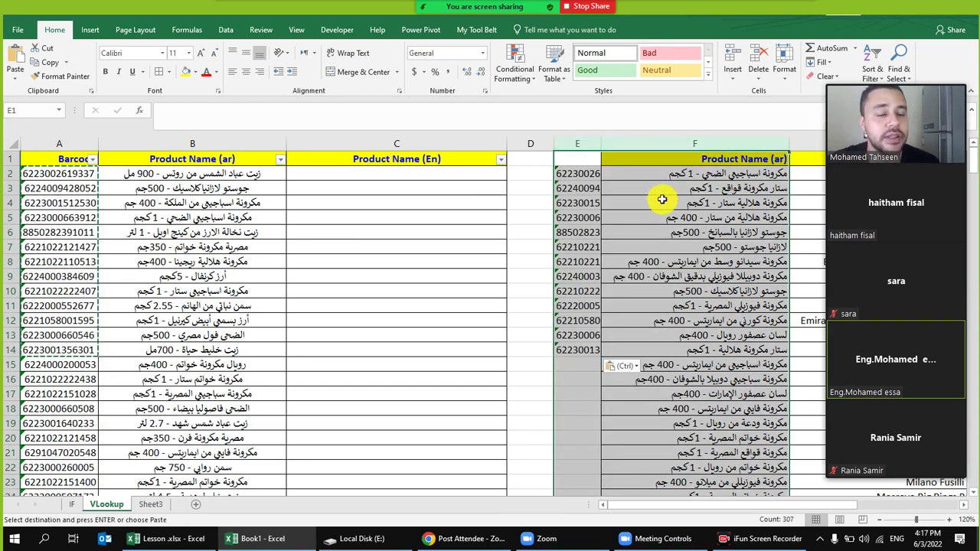
Start a VLOOKUP formula in C2 with B2 as the lookup value.
click(361, 176)
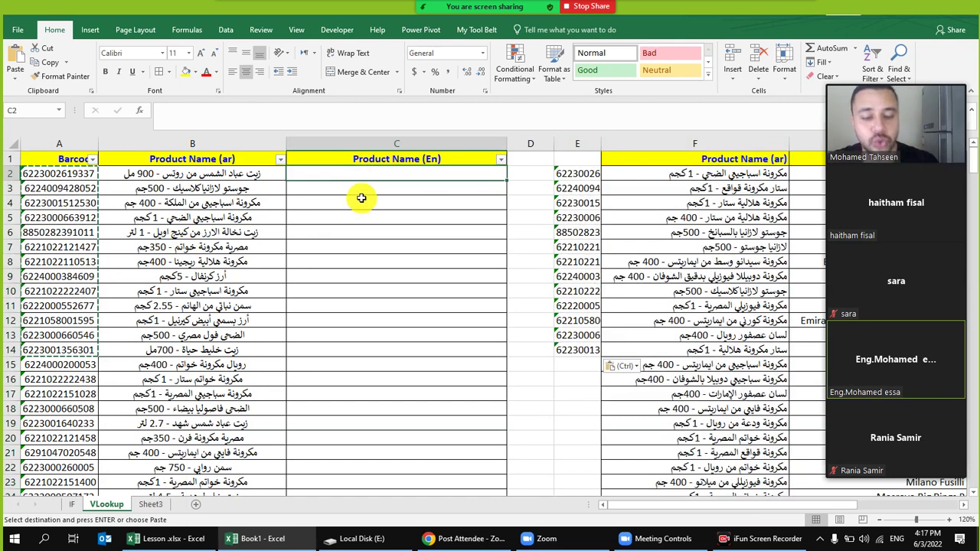
text(=vlo)
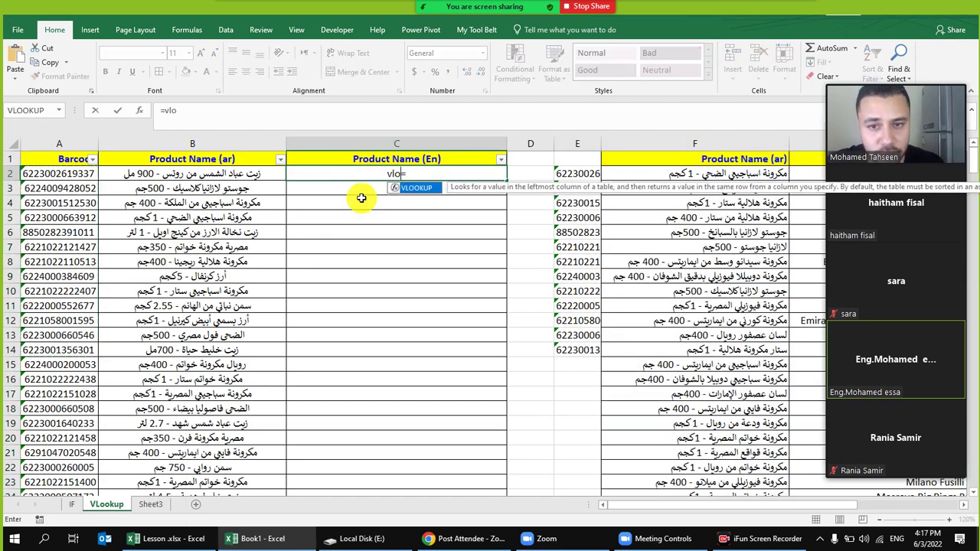
double_click(421, 188)
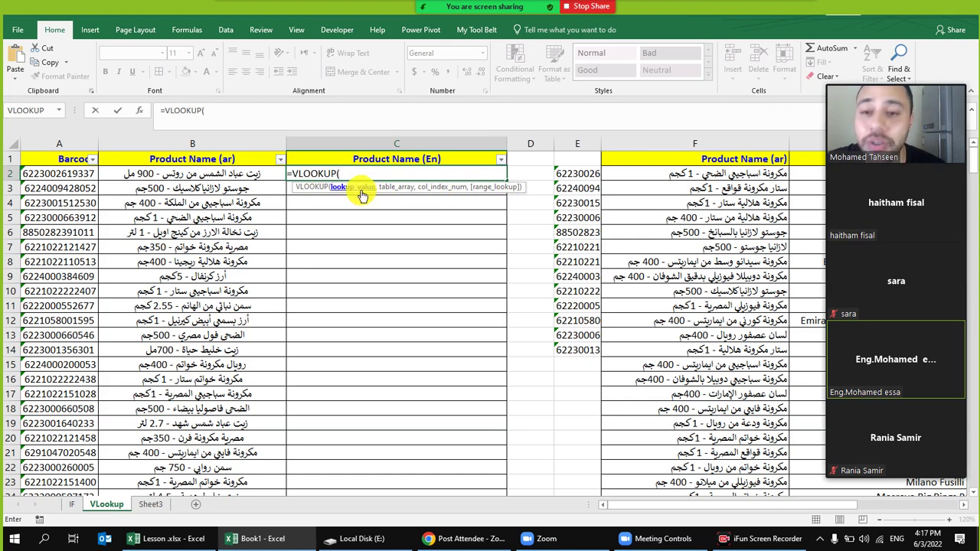
click(240, 174)
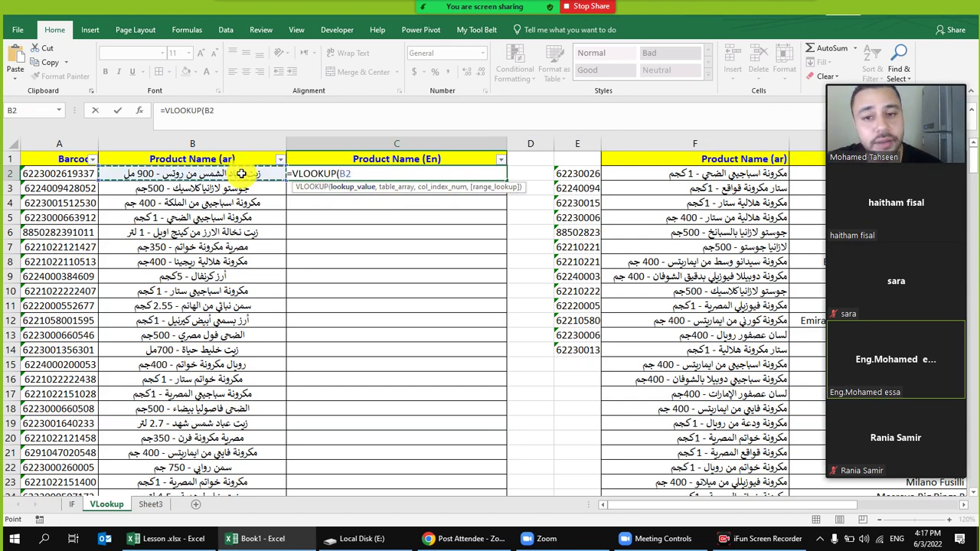
text(,)
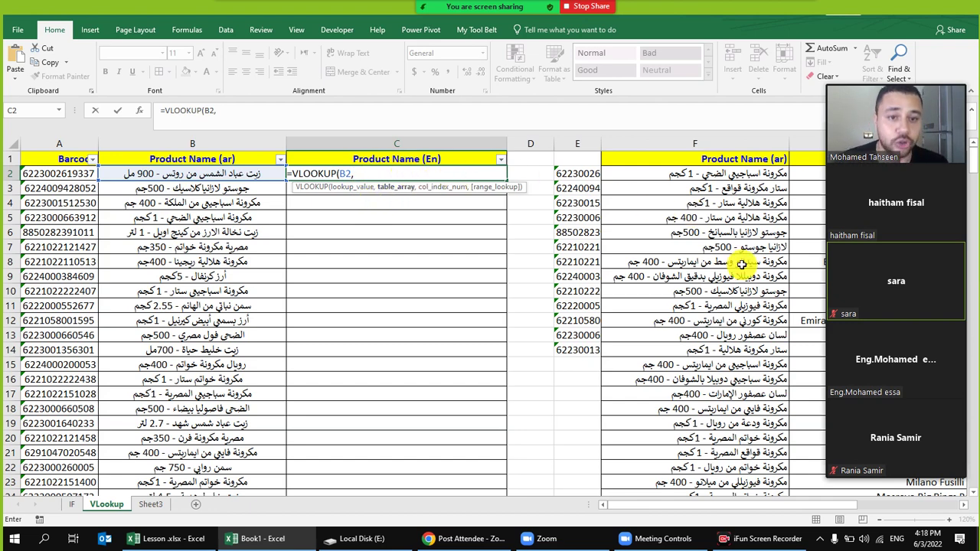
Set the VLOOKUP's table array to the entire columns E:G.
drag(771, 504, 801, 506)
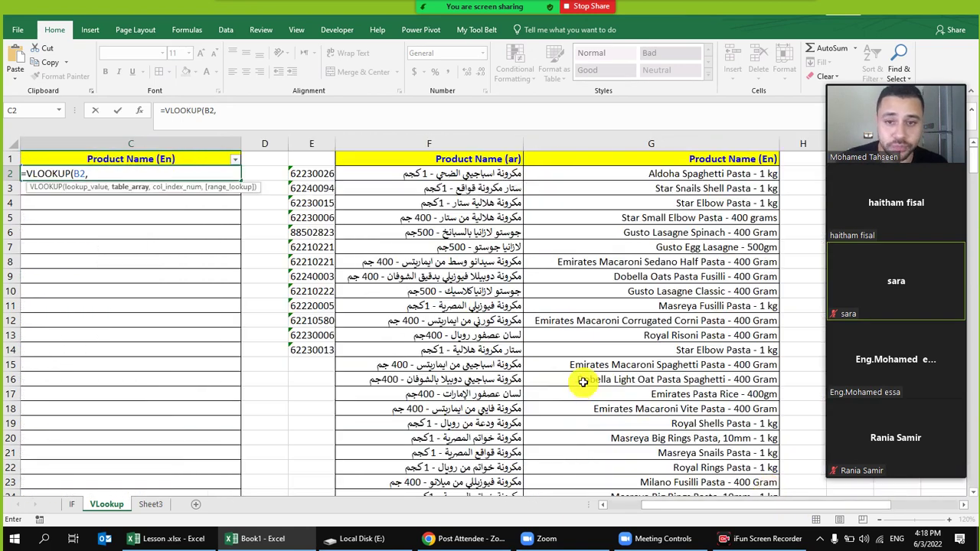
click(311, 144)
drag(312, 144, 647, 136)
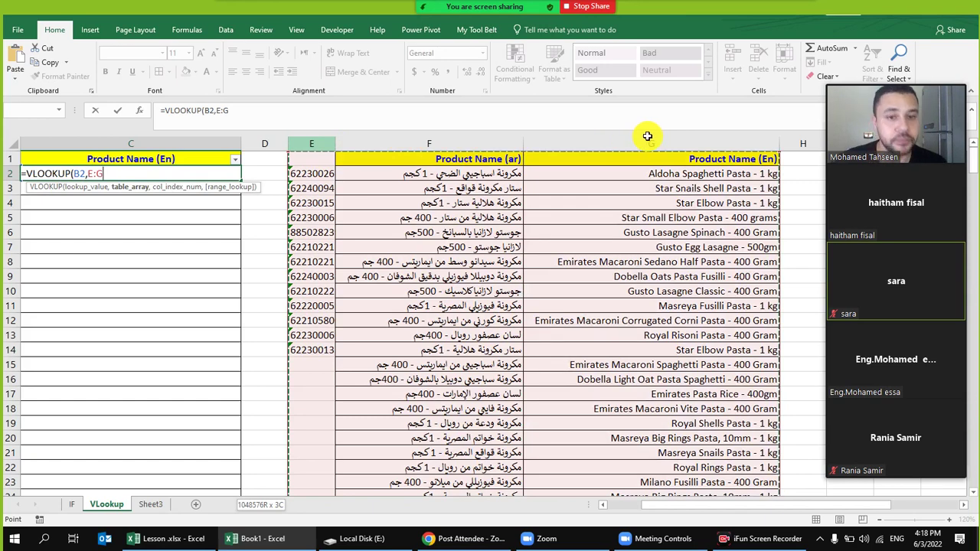
drag(647, 137, 647, 136)
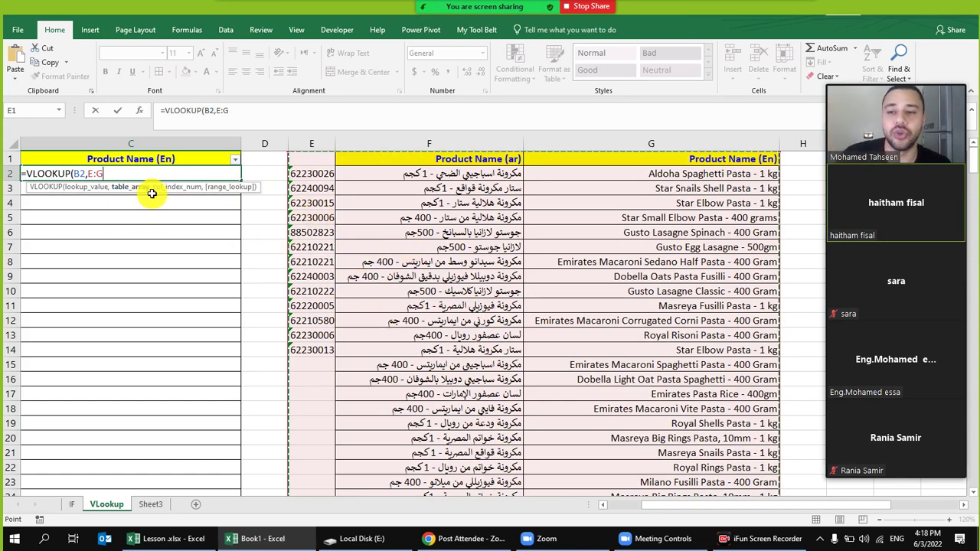
text(,)
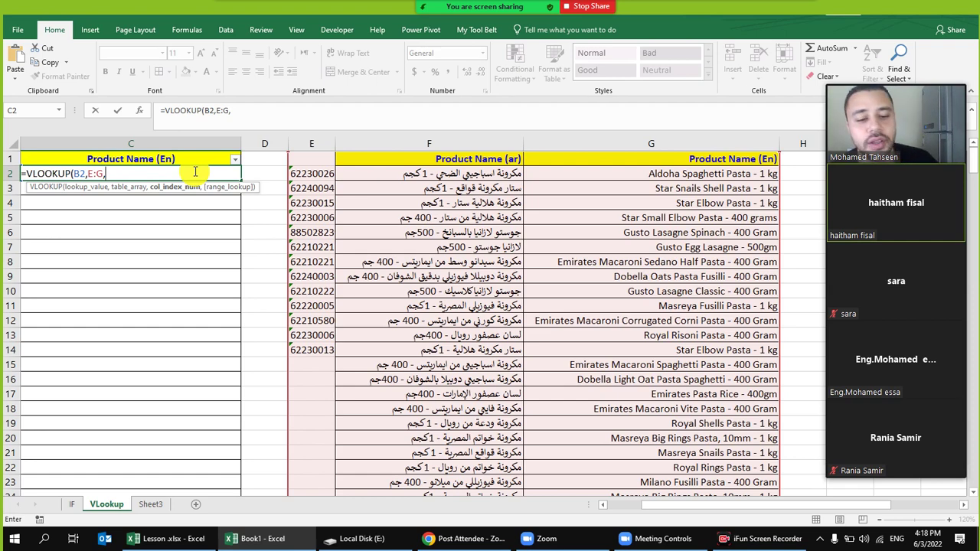
Complete the C2 formula with column index 3 and FALSE for an exact match, enter it, and check C2.
text(,)
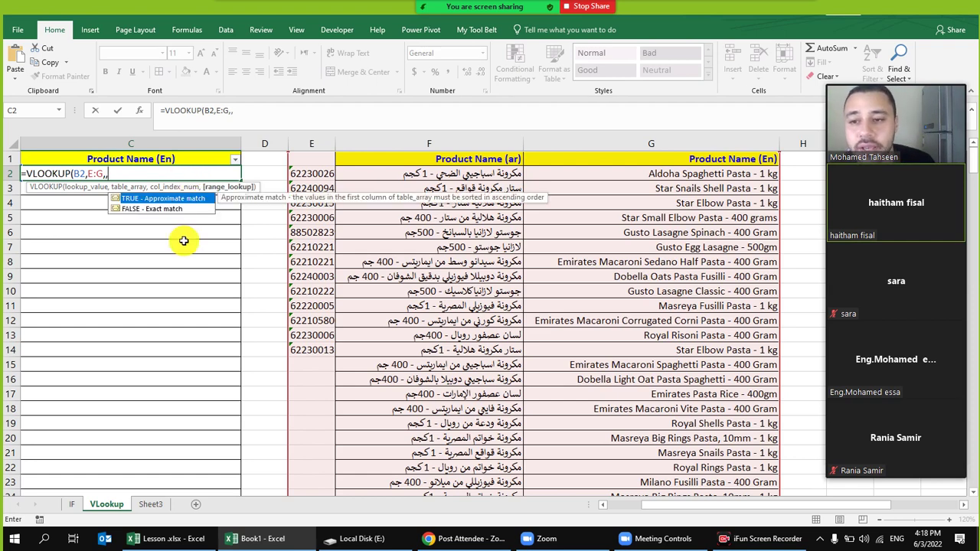
key(BackSpace)
text(3,)
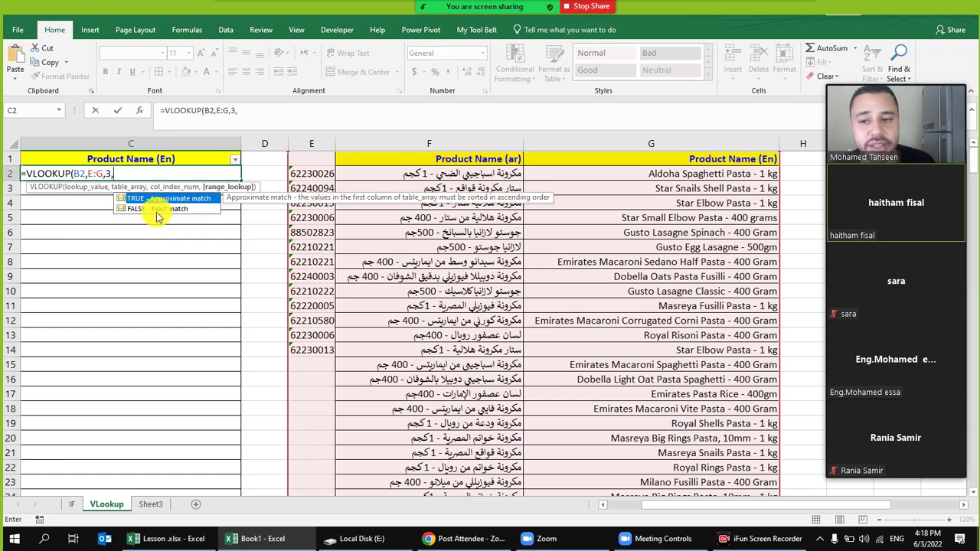
click(164, 216)
double_click(162, 209)
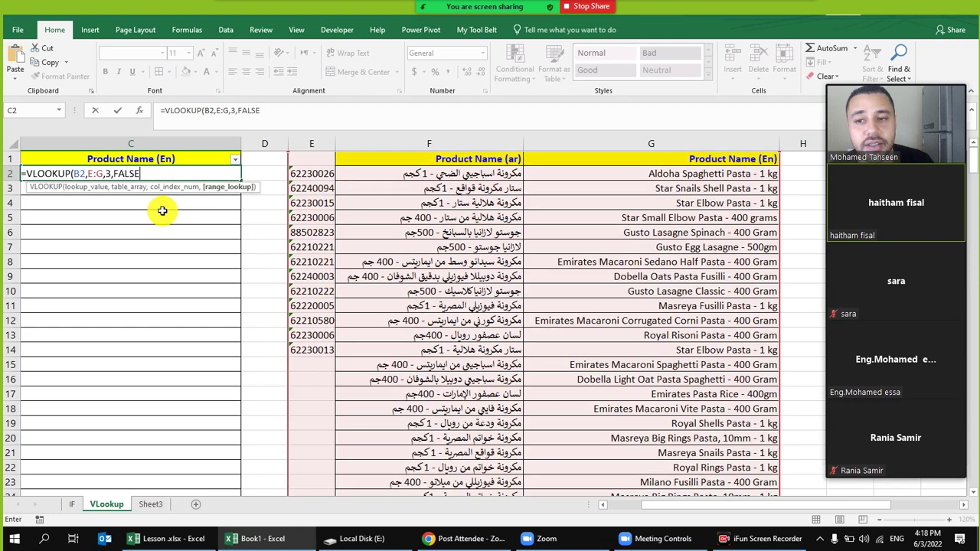
text())
key(Return)
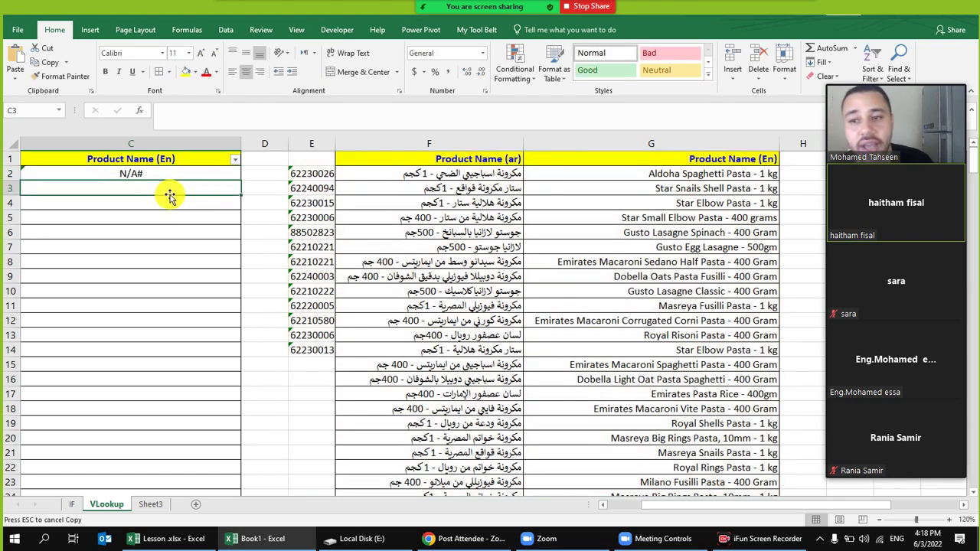
click(177, 174)
drag(212, 234, 114, 257)
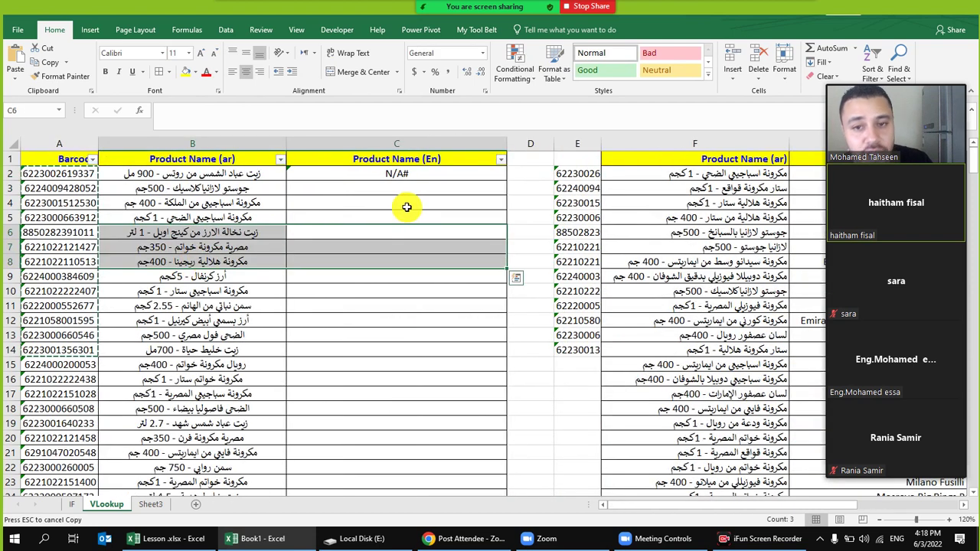
Delete the copied barcodes from column E and clear the VLOOKUP formula in C2.
click(407, 206)
click(464, 175)
drag(570, 171, 569, 334)
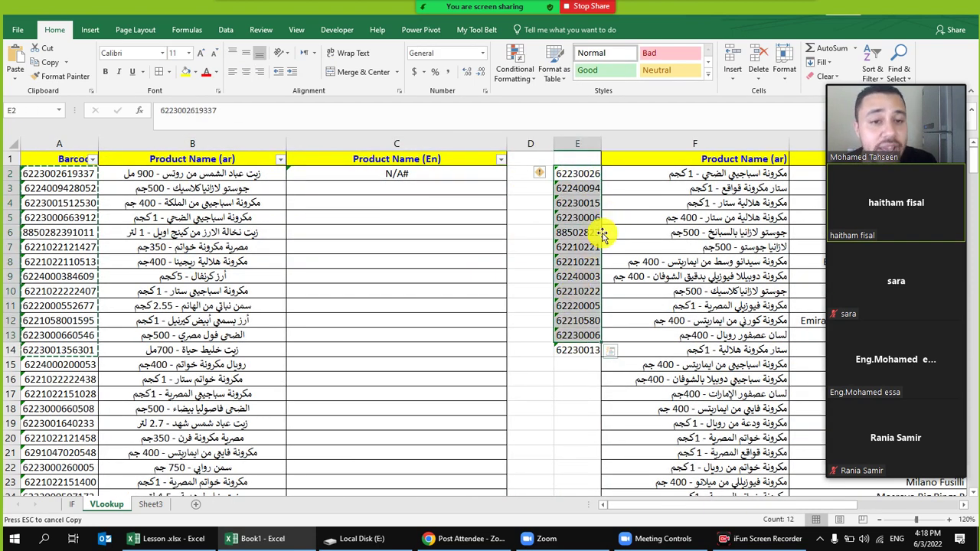
click(155, 174)
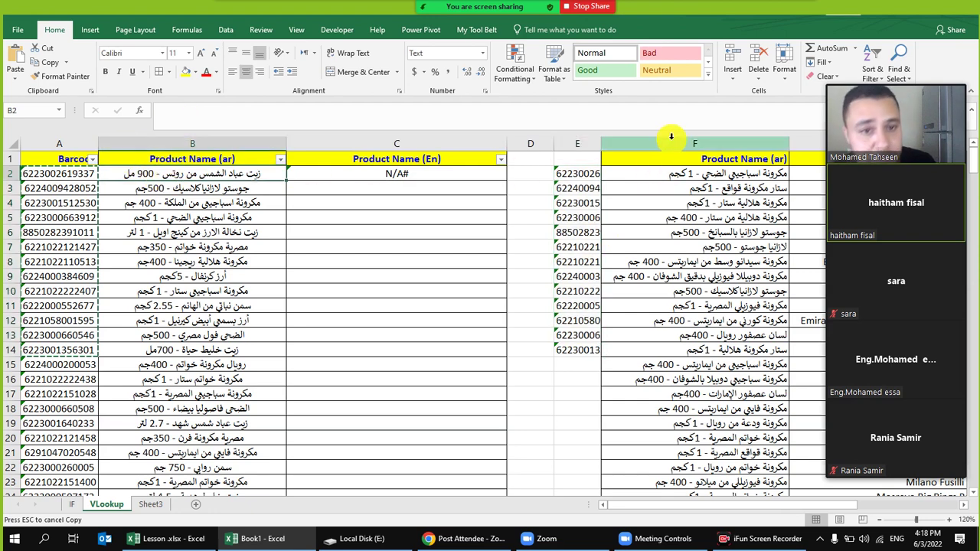
drag(575, 178, 573, 432)
key(Delete)
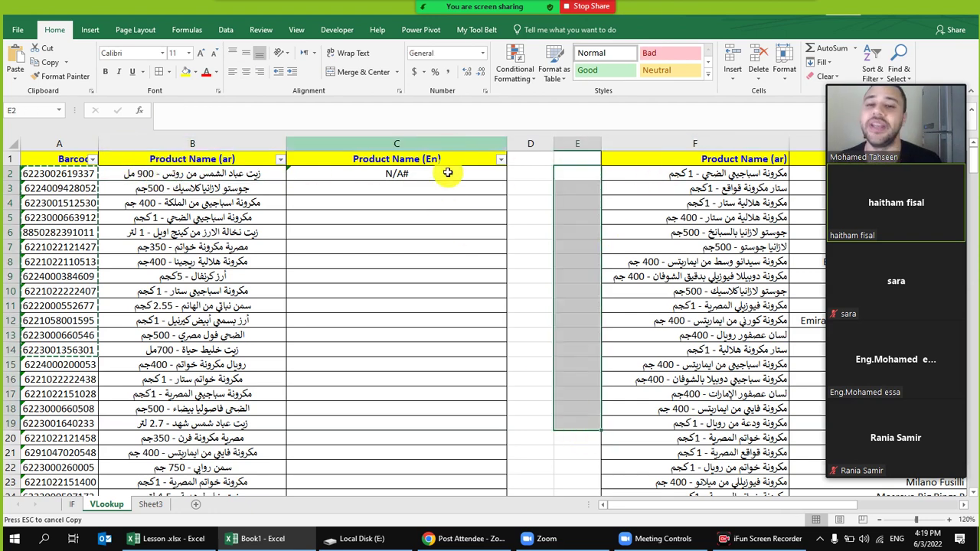
click(445, 178)
key(Delete)
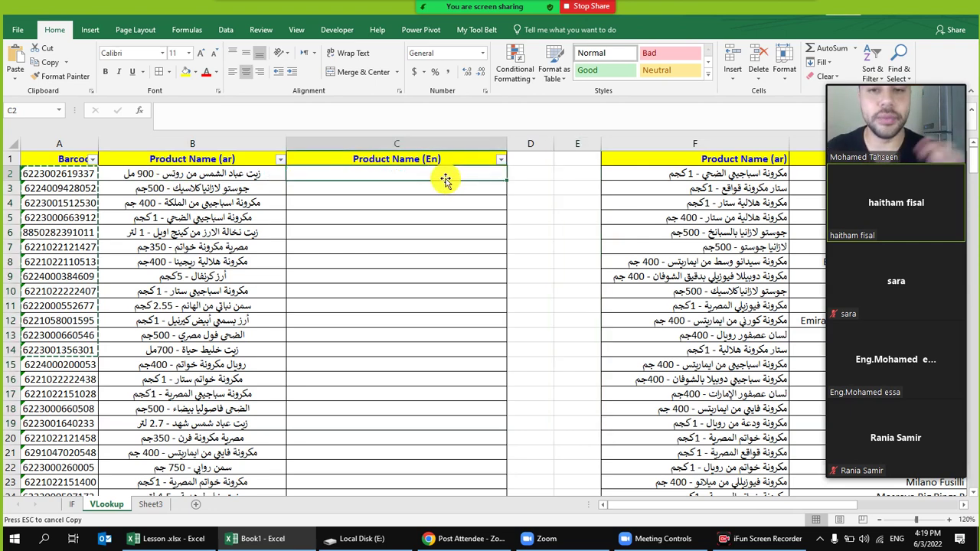
Start a new VLOOKUP formula in C2 with B2 as the lookup value and entire columns F:G as the table array.
text(=vloo)
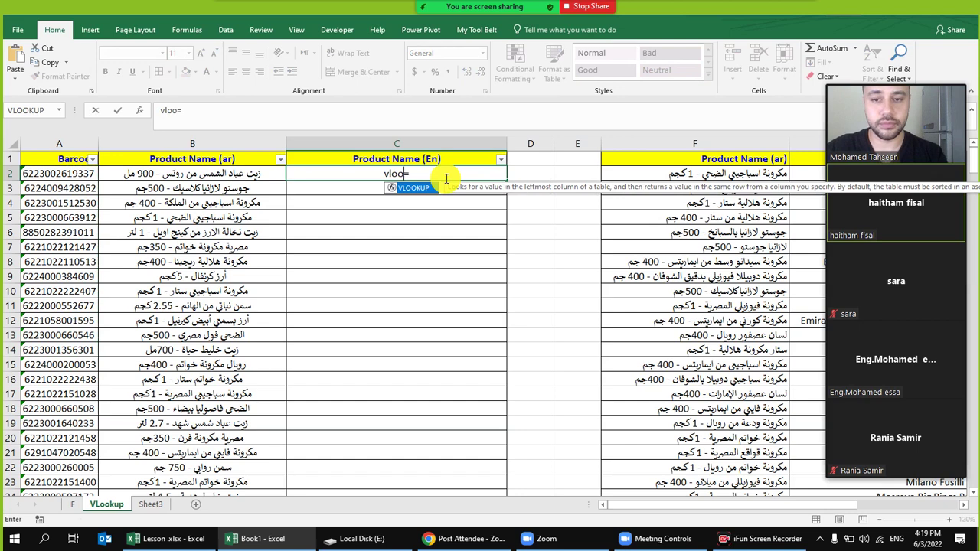
double_click(408, 189)
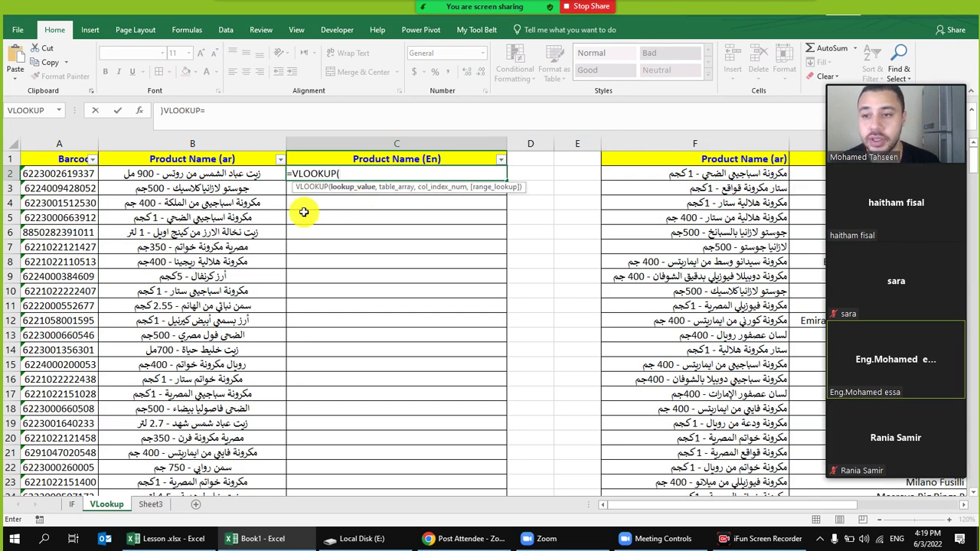
click(241, 174)
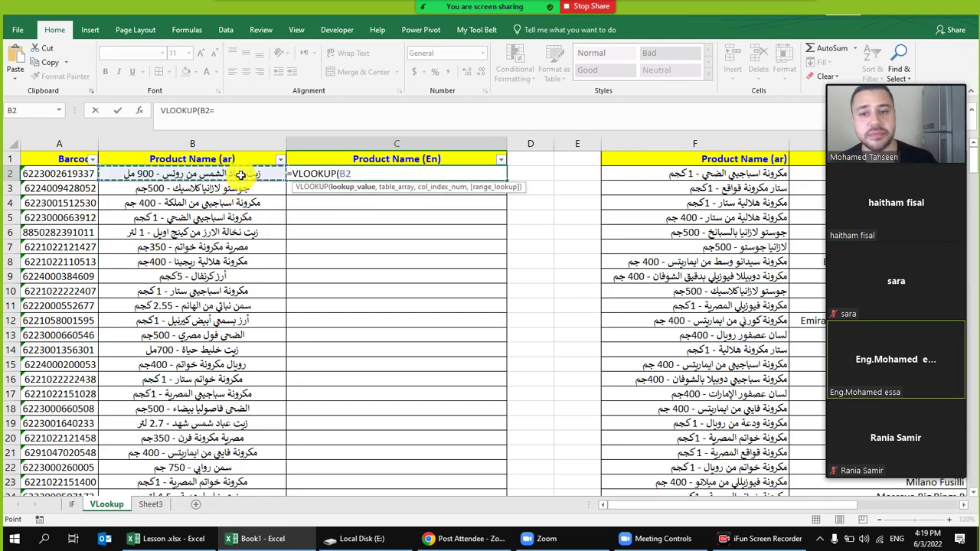
text(,)
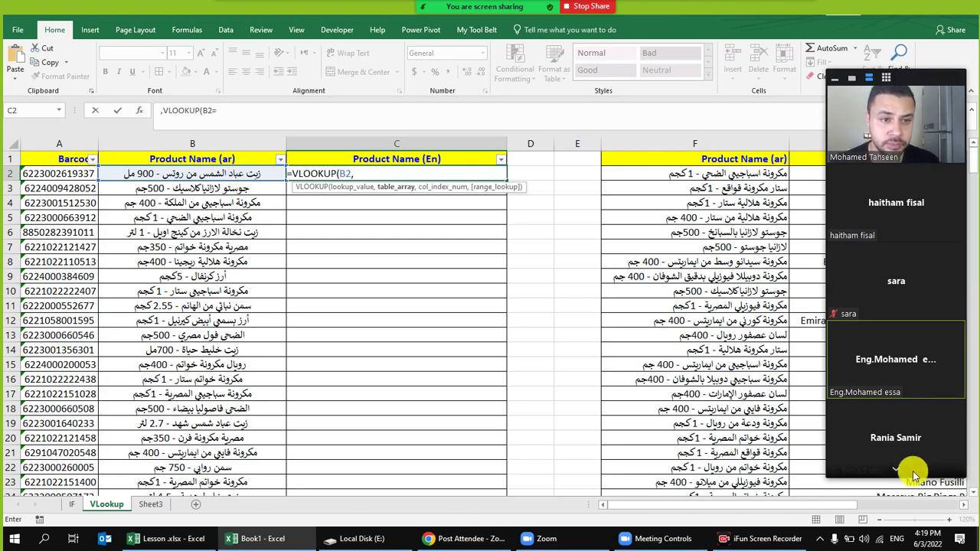
click(962, 507)
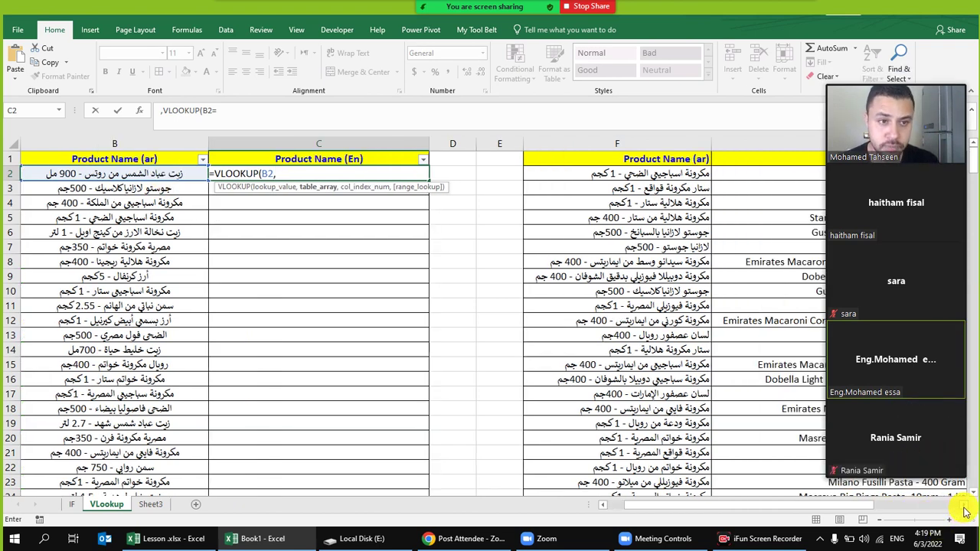
click(965, 512)
click(418, 143)
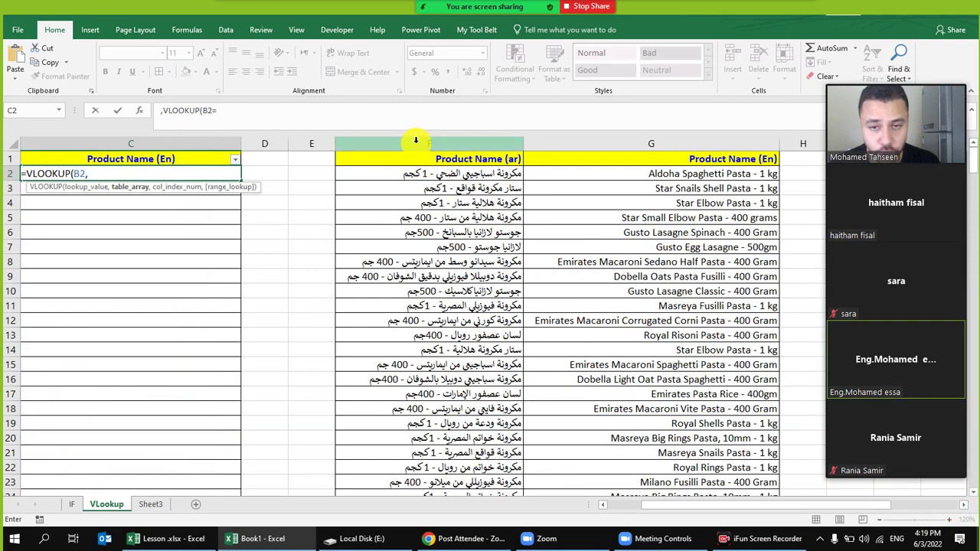
drag(418, 143, 574, 137)
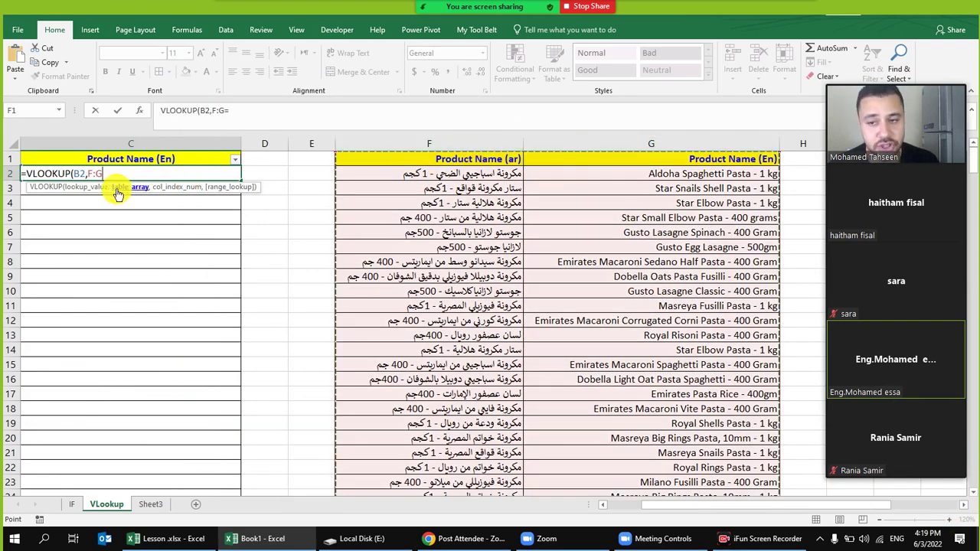
text(,)
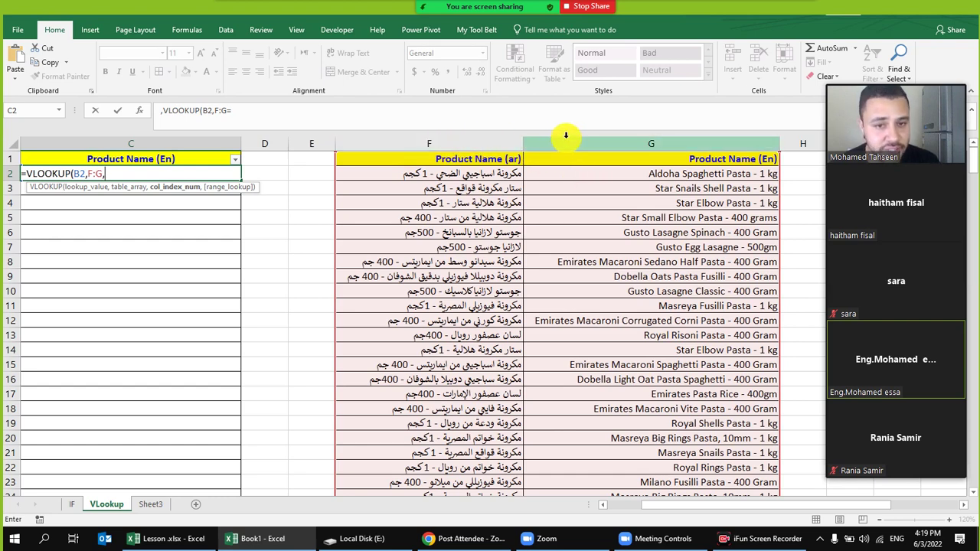
Finish the C2 formula with column index 2 and FALSE for an exact match, and enter it.
text(2)
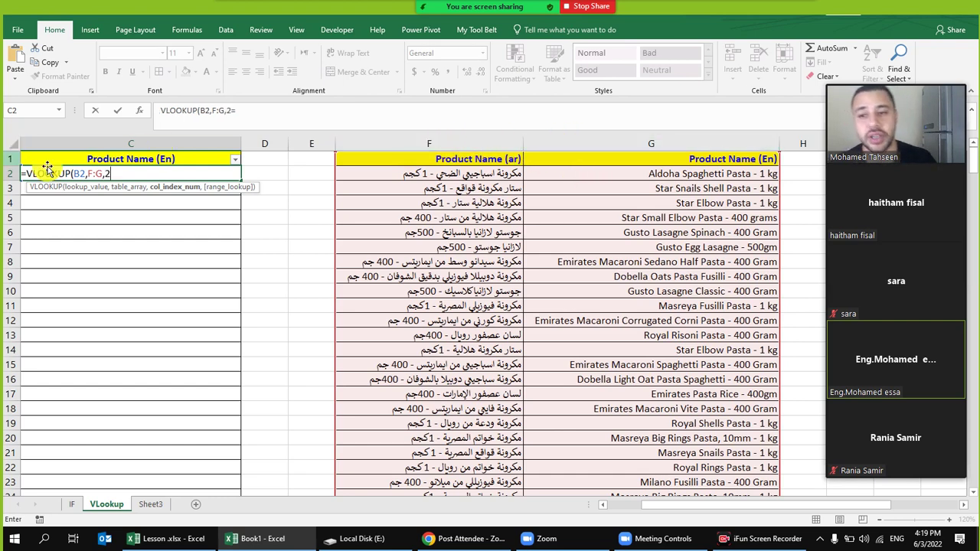
text(,)
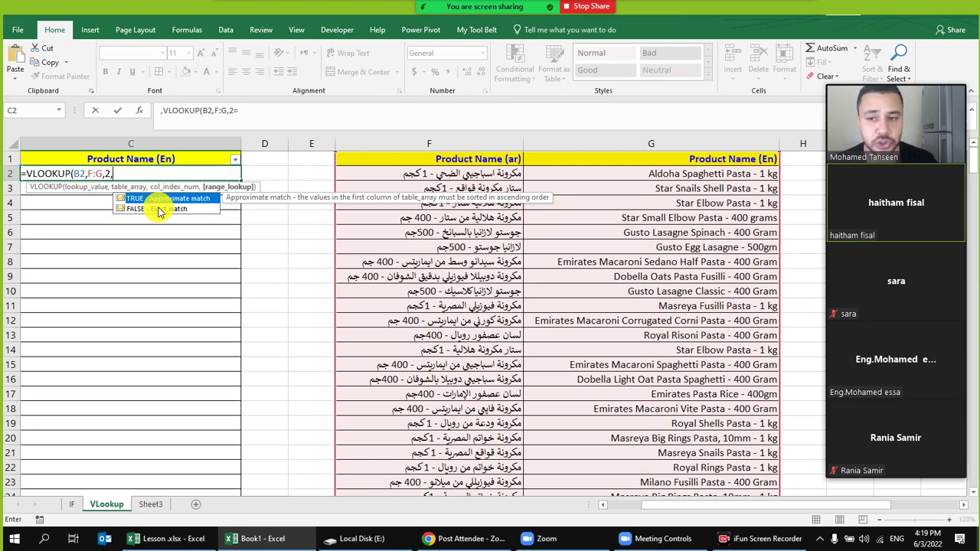
double_click(158, 209)
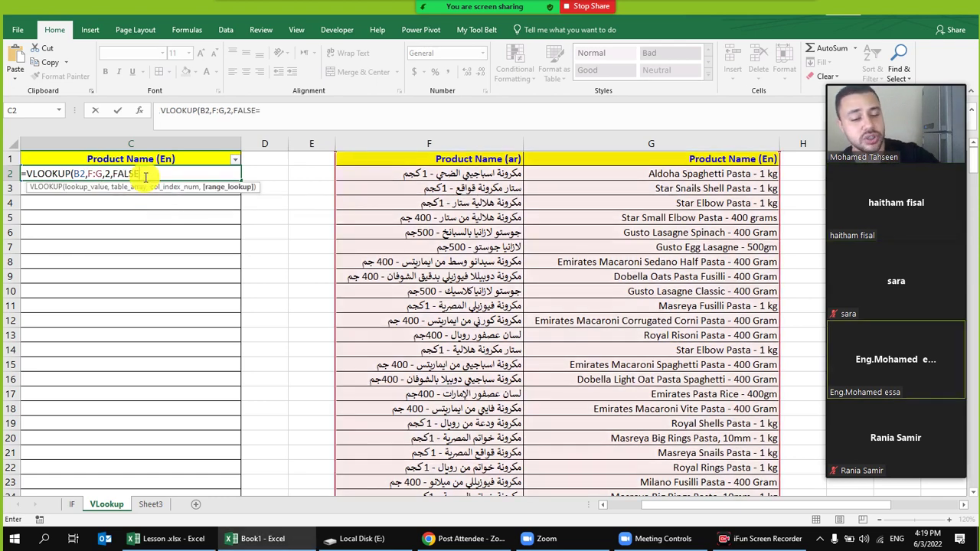
text())
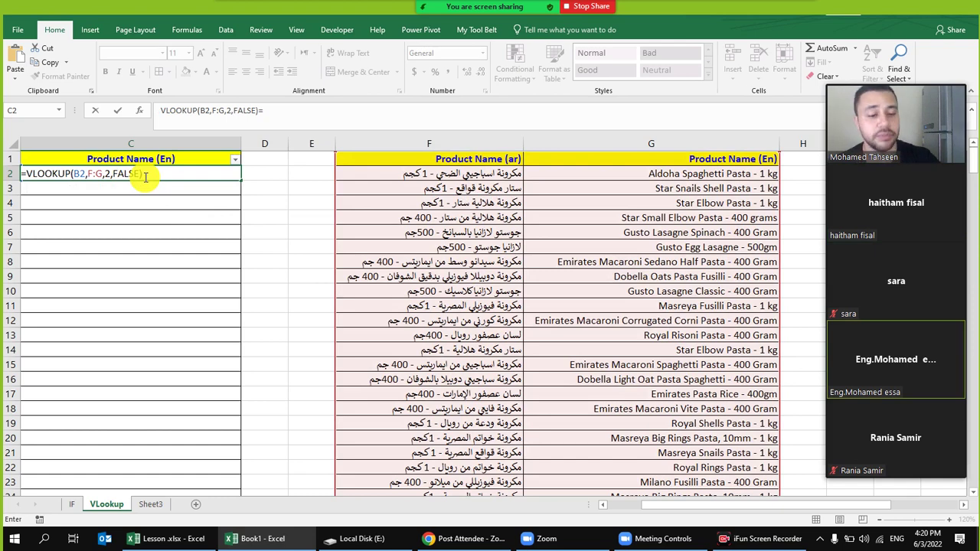
key(ctrl+Return)
key(ctrl+c)
click(197, 234)
drag(2, 232, 2, 232)
click(405, 259)
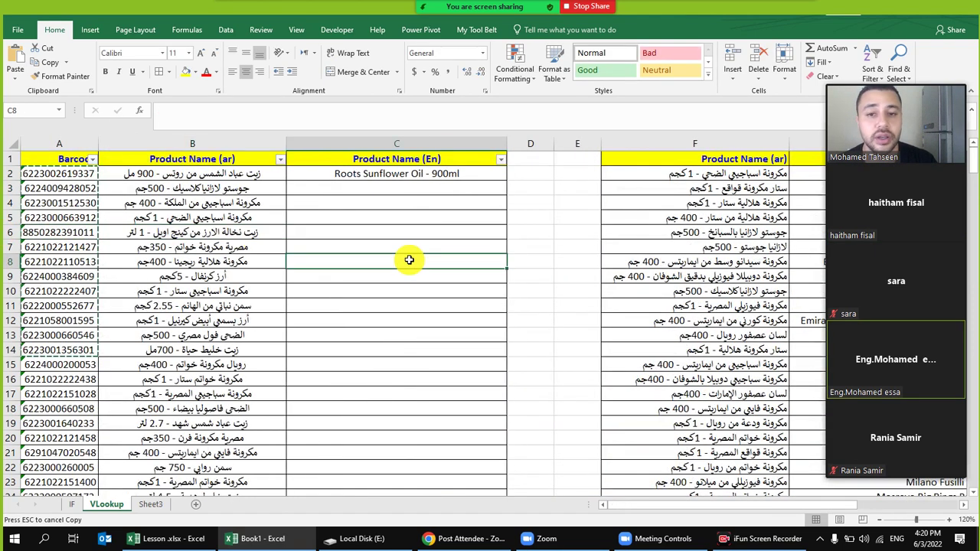
Fill the C2 VLOOKUP formula down the whole Product Name (En) column.
click(479, 176)
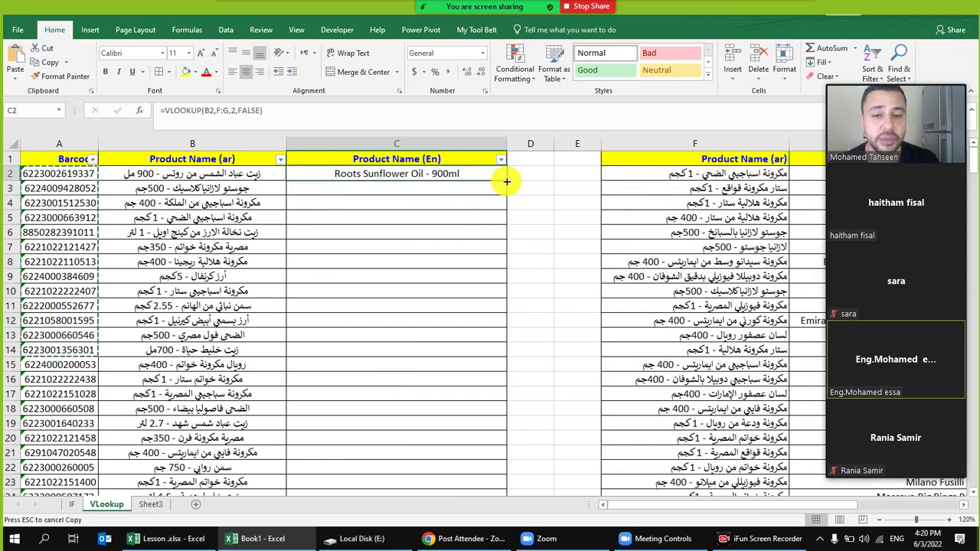
mouse_move(506, 180)
mouse_down()
mouse_move(495, 278)
mouse_move(495, 180)
mouse_move(507, 183)
mouse_up()
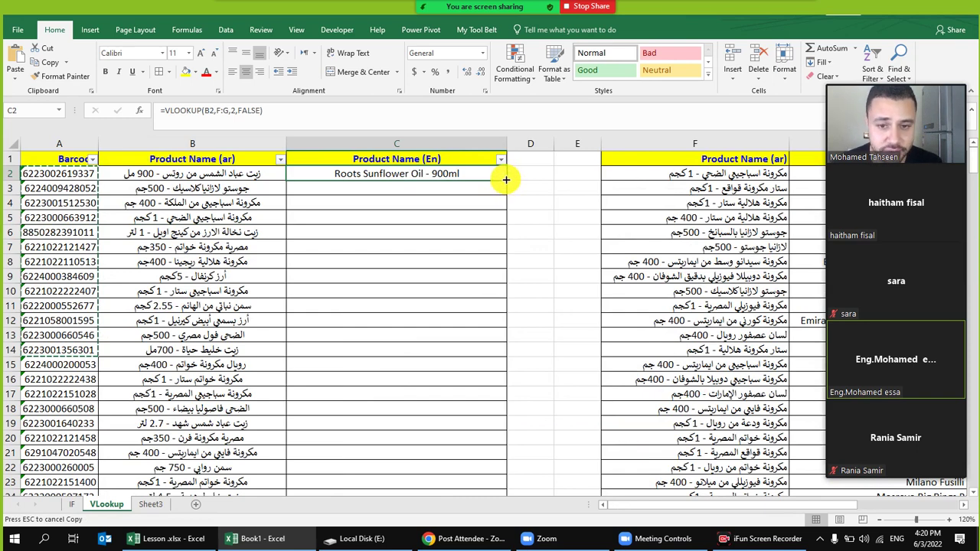
double_click(507, 180)
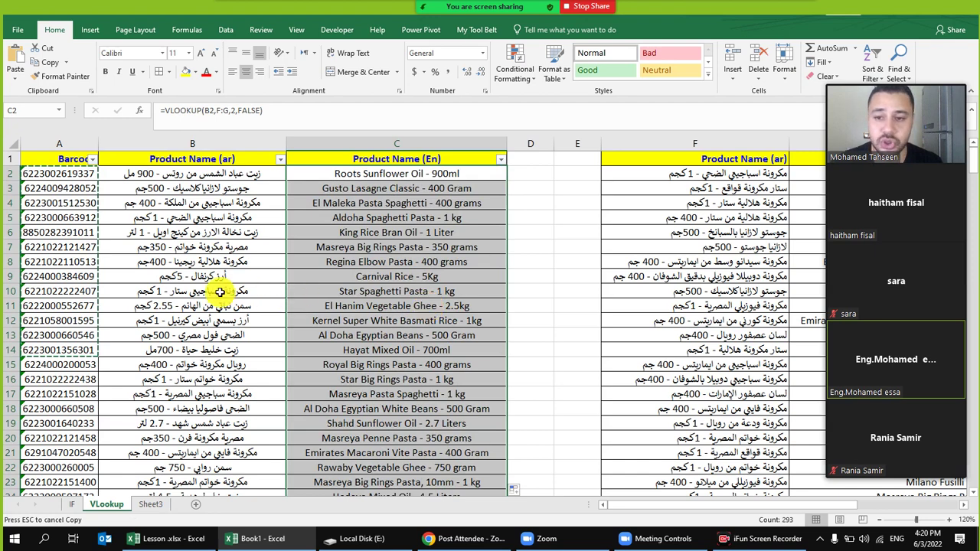
Compare the filled English names in C9, C10 and C21 with the Arabic product names in column B.
click(364, 277)
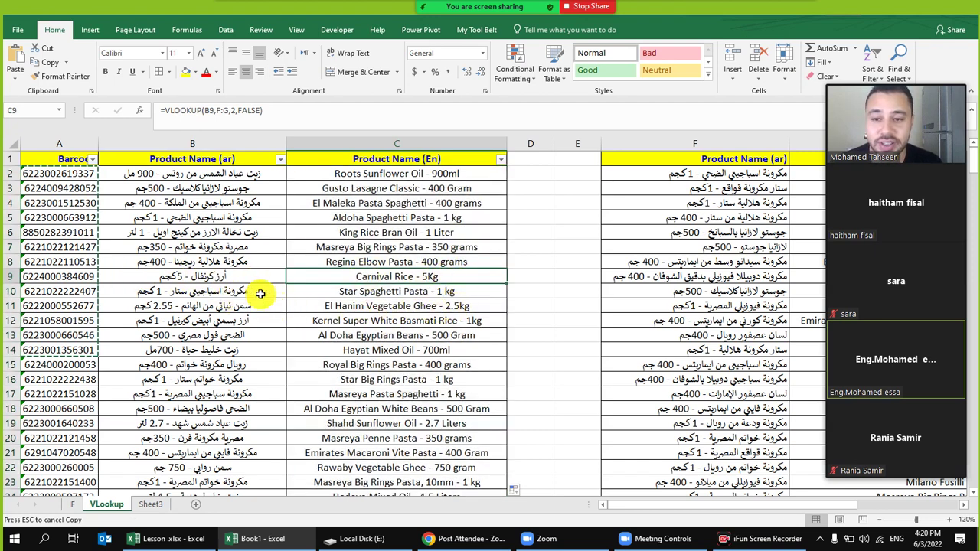
click(435, 291)
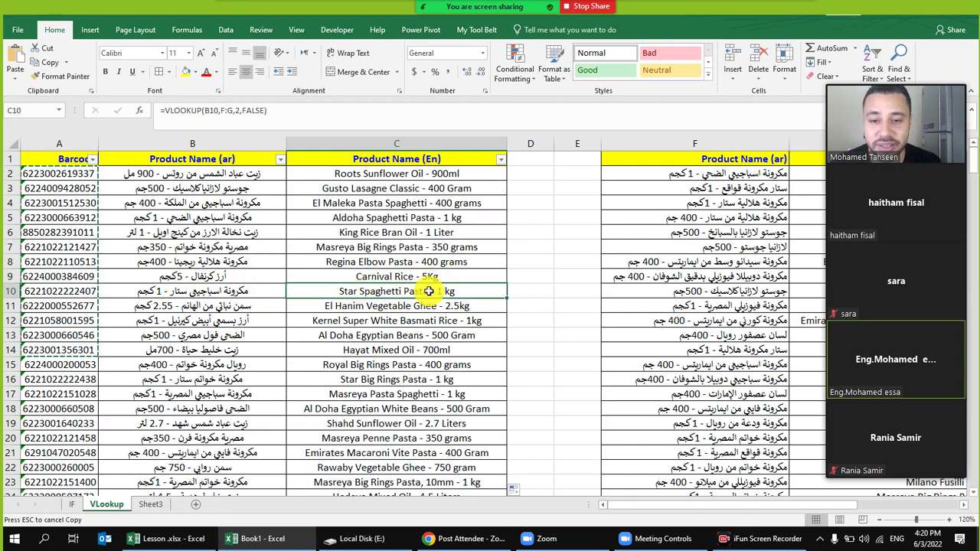
scroll(264, 300, down, 4)
click(382, 277)
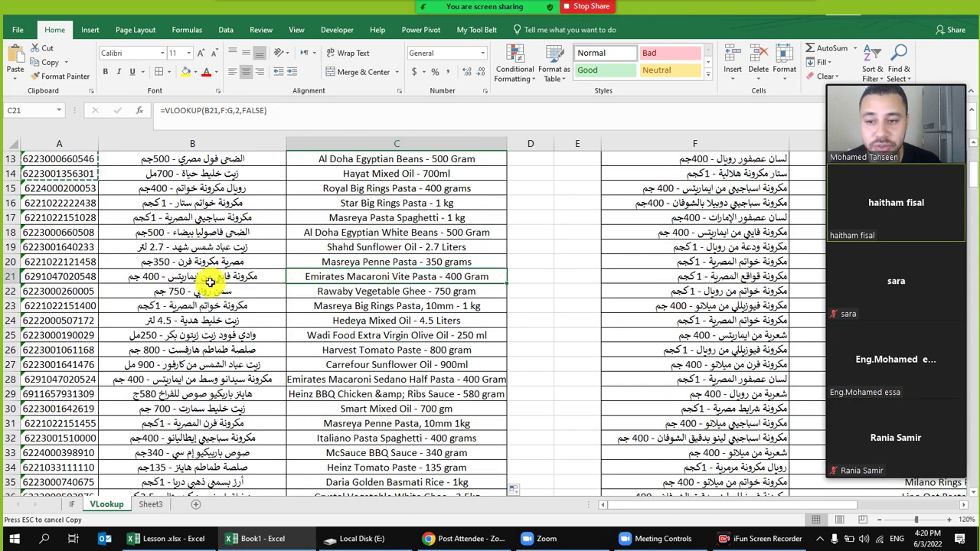
scroll(330, 320, up, 4)
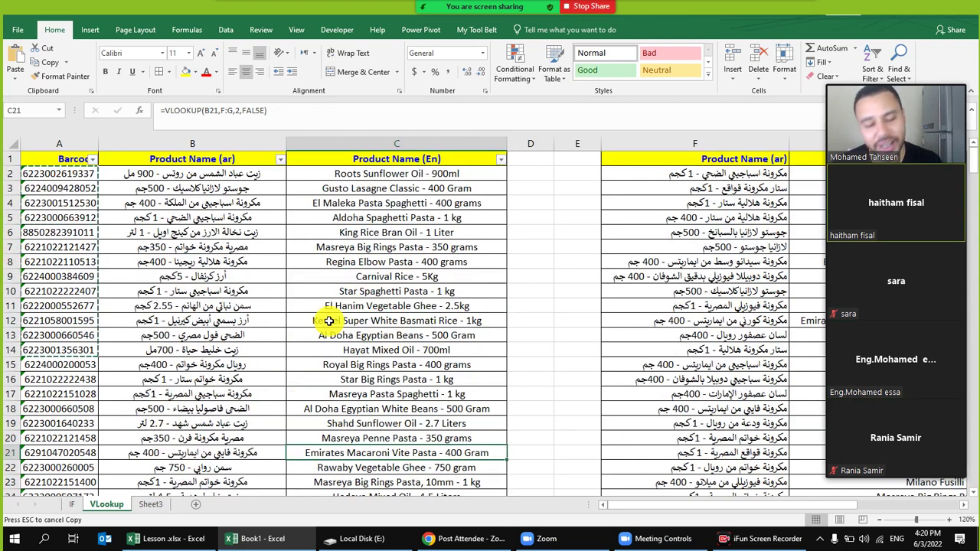
click(460, 261)
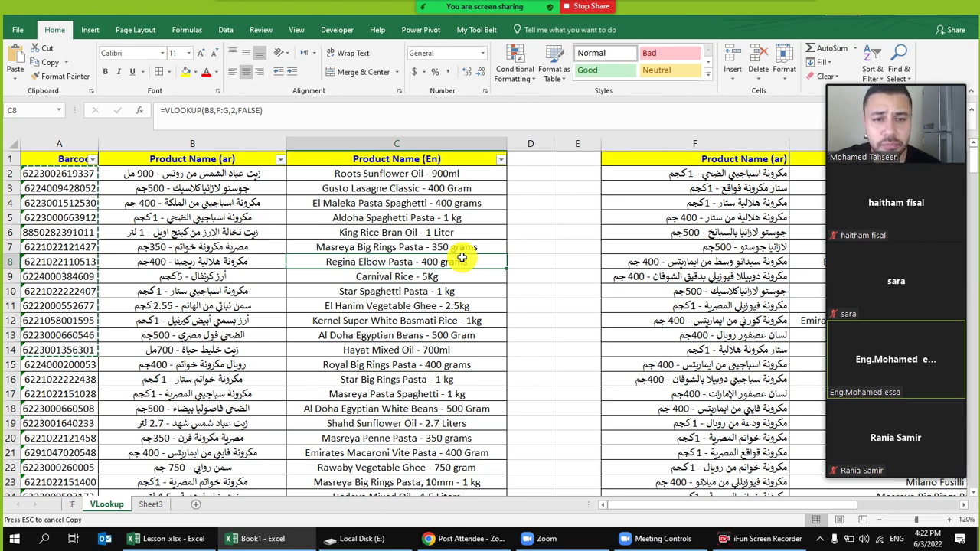
Open the Zoom meeting's participant list, enlarge it to review the attendees, and close it.
mouse_move(409, 7)
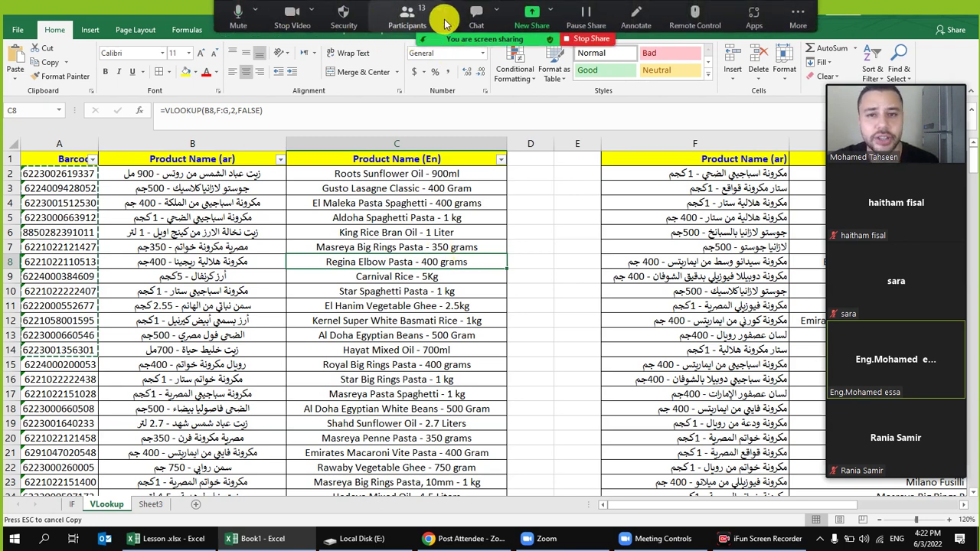
click(406, 15)
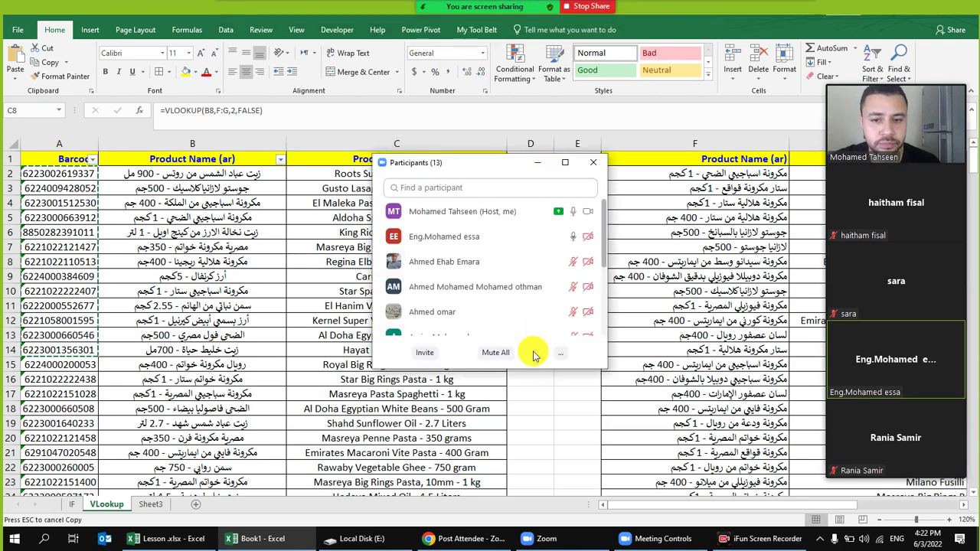
drag(582, 371, 578, 387)
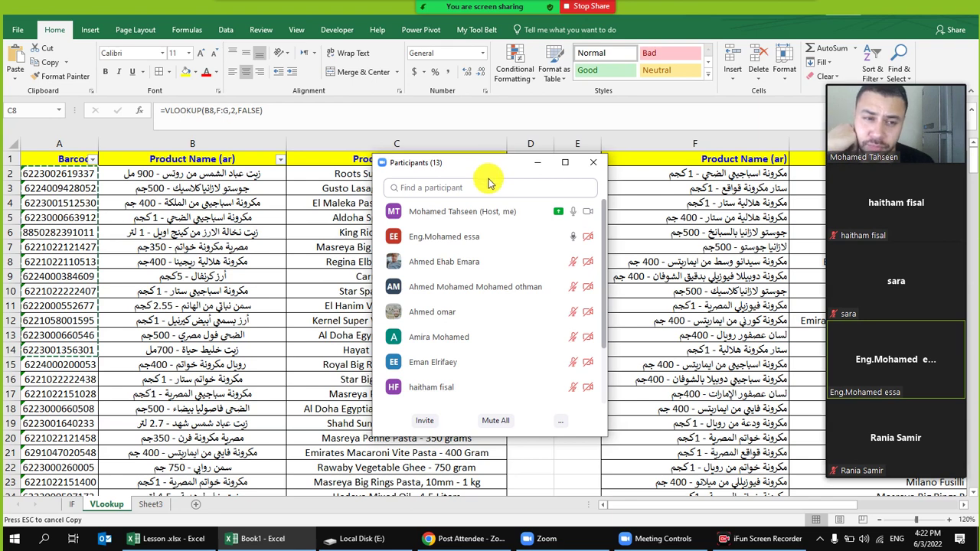
click(593, 168)
click(530, 287)
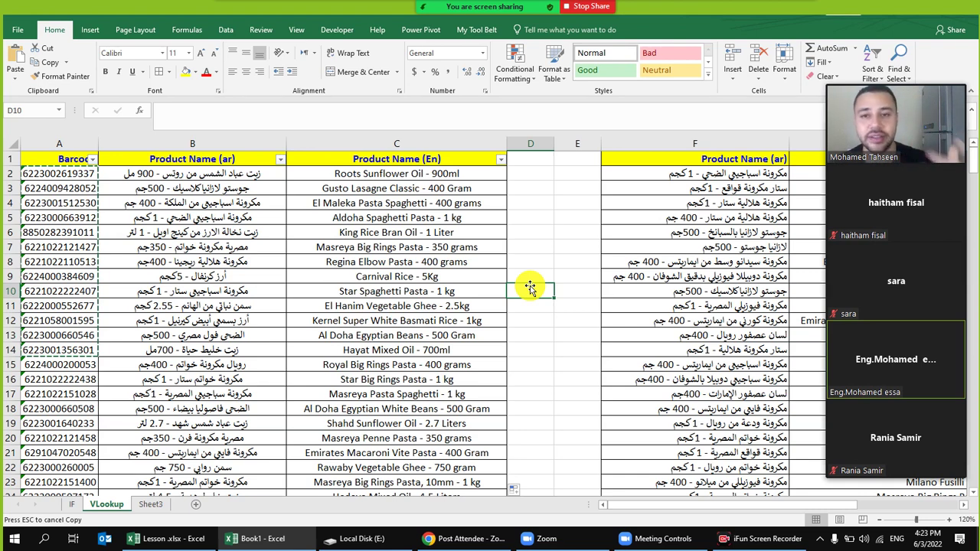
Open the code of the PERSONAL.XLSB!Sort_Data macro in the Visual Basic editor and examine it through to End Sub.
click(337, 29)
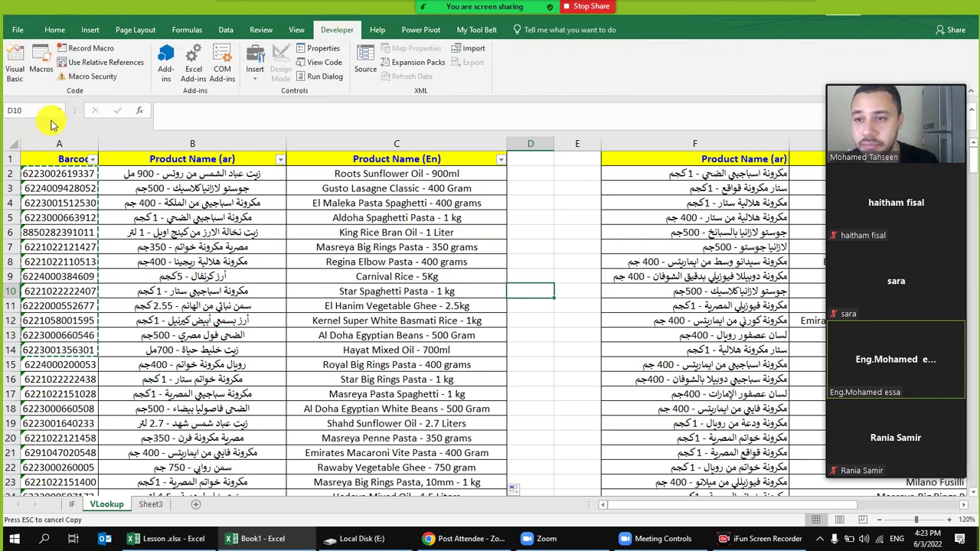
click(41, 63)
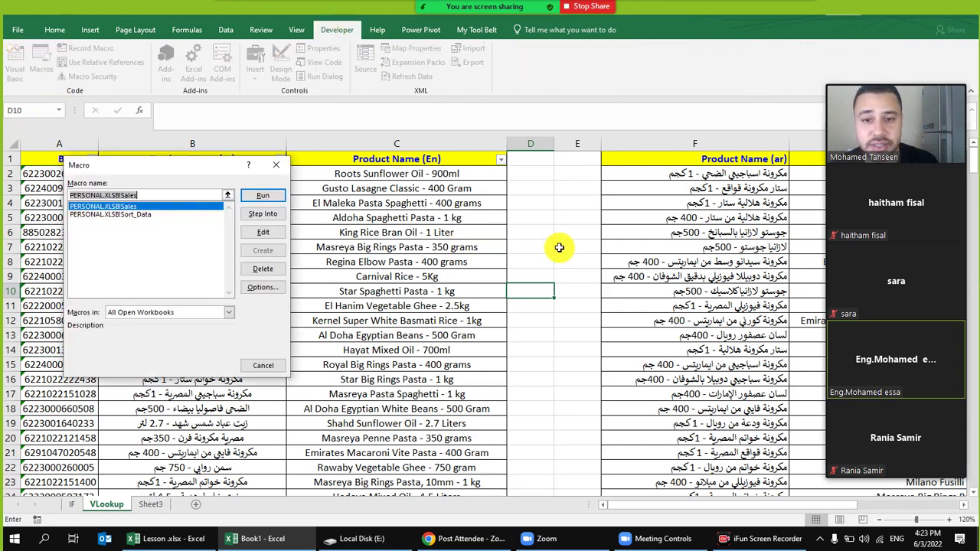
click(151, 215)
click(262, 195)
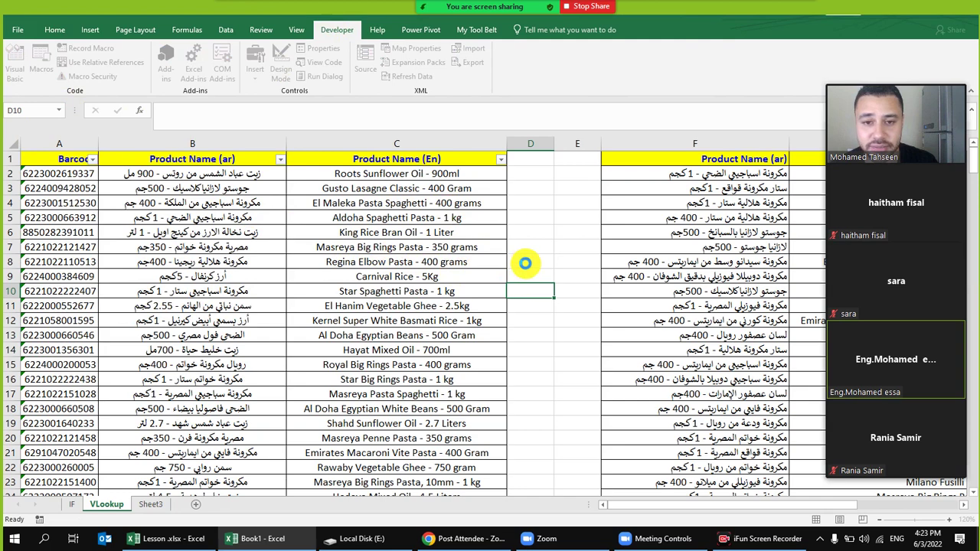
key(alt+F11)
scroll(302, 203, down, 2)
scroll(302, 203, down, 12)
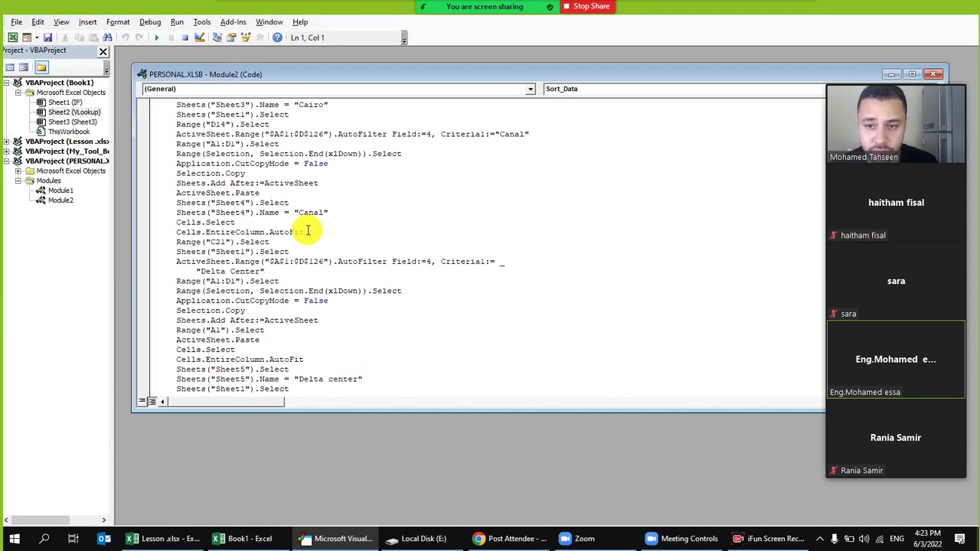
scroll(306, 230, down, 3)
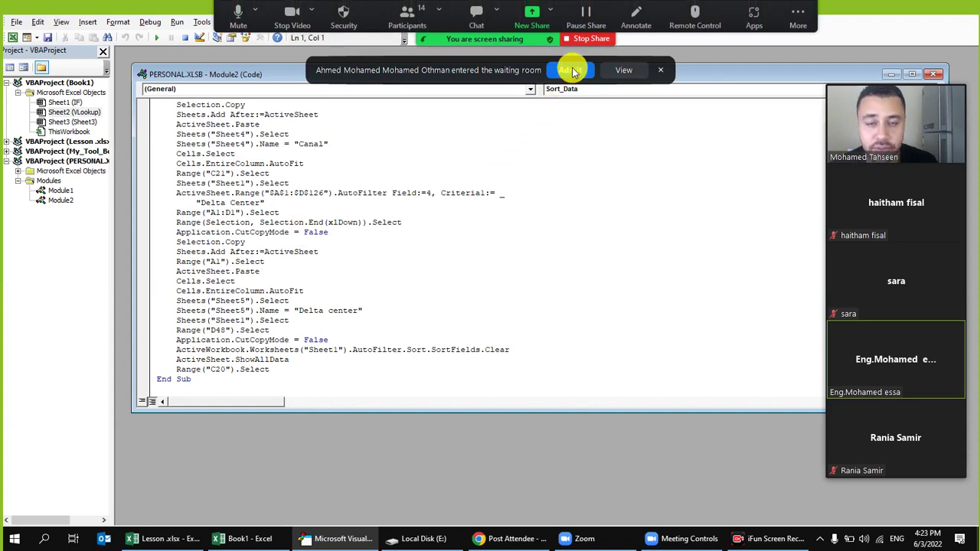
Admit the participant from the Zoom waiting room to the meeting.
click(571, 70)
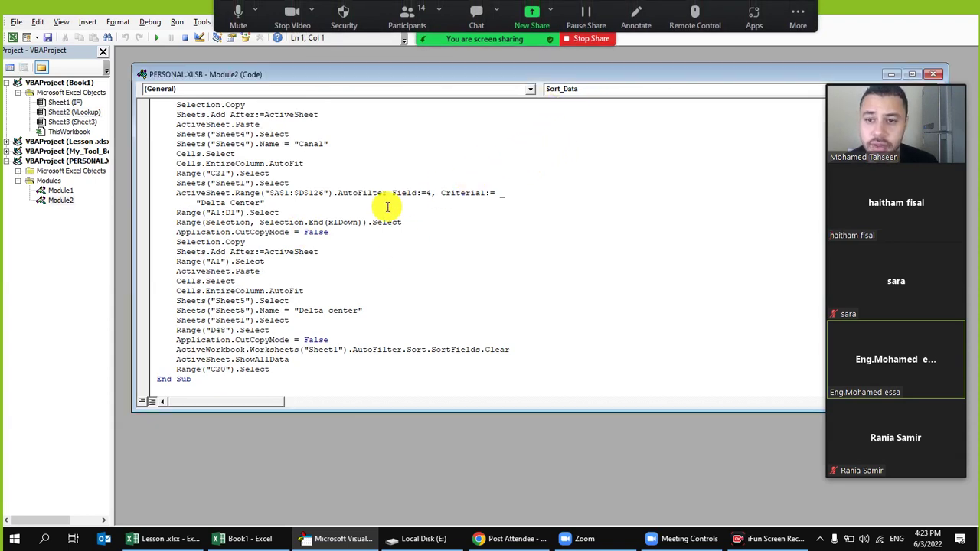
Step into the Sort_Data macro from its first line, review its sort code, and close the Module2 code window.
scroll(321, 245, up, 15)
key(F8)
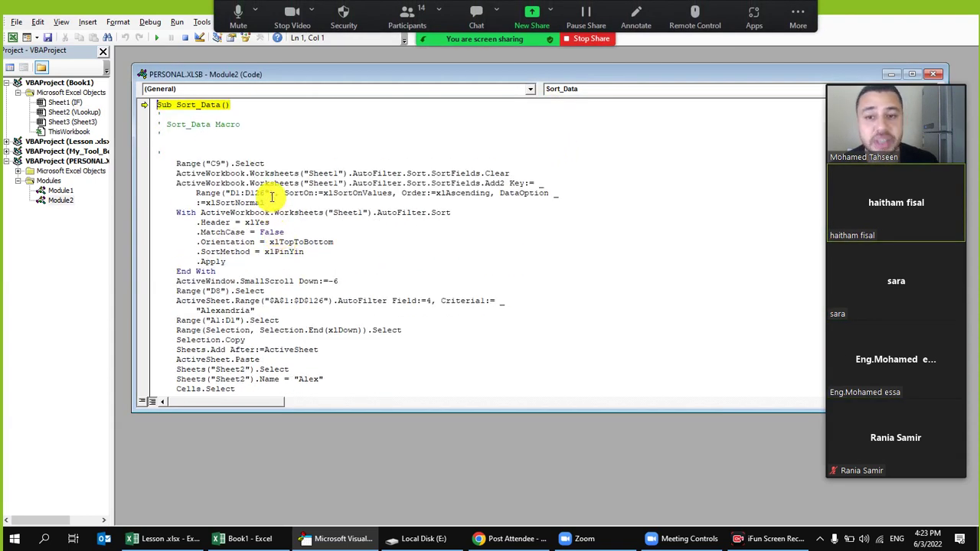
click(285, 193)
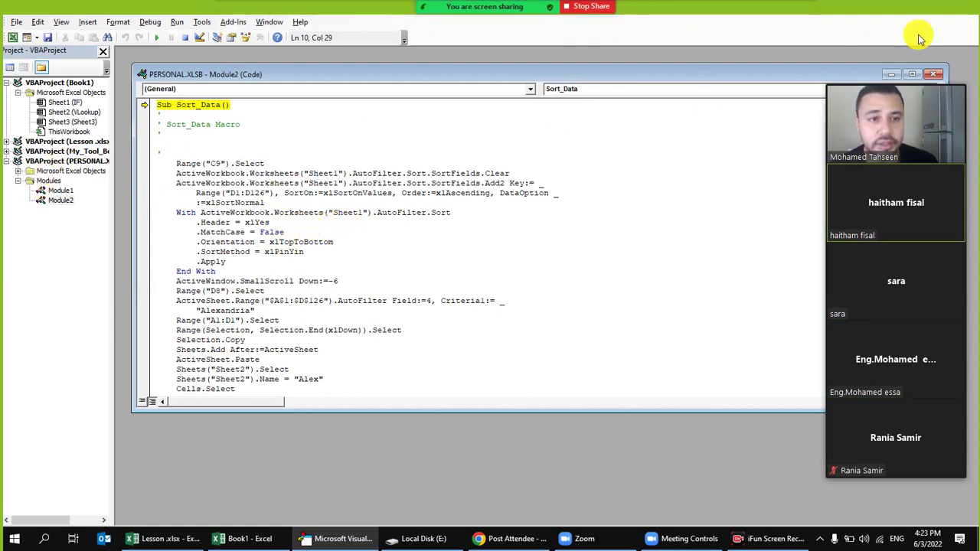
click(933, 74)
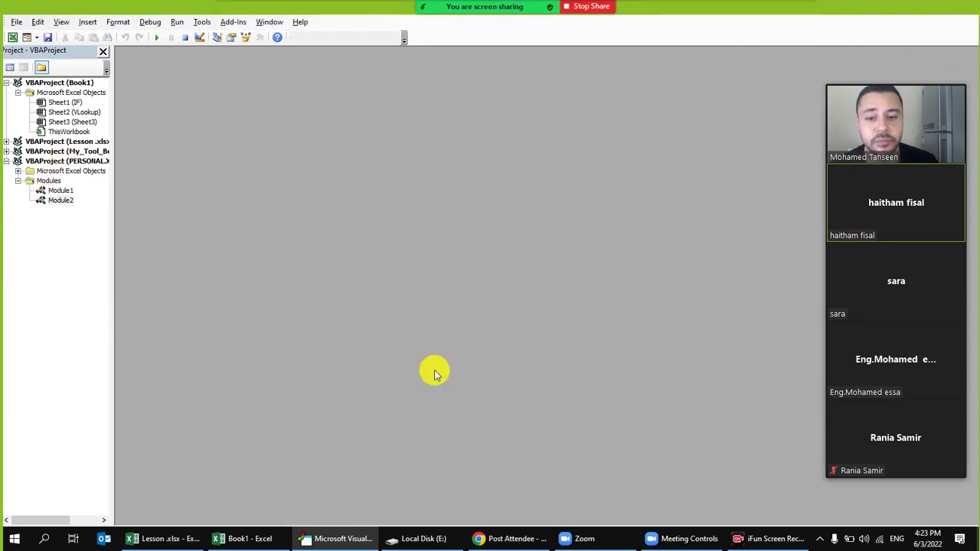
Return to the Book1 workbook and close the Visual Basic editor, ending the macro's debugging.
click(255, 540)
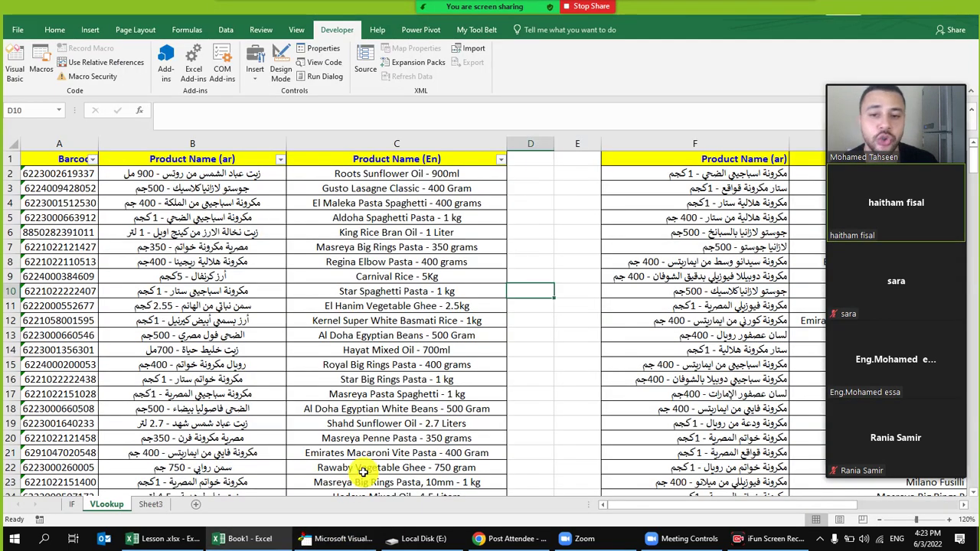
drag(473, 203, 471, 341)
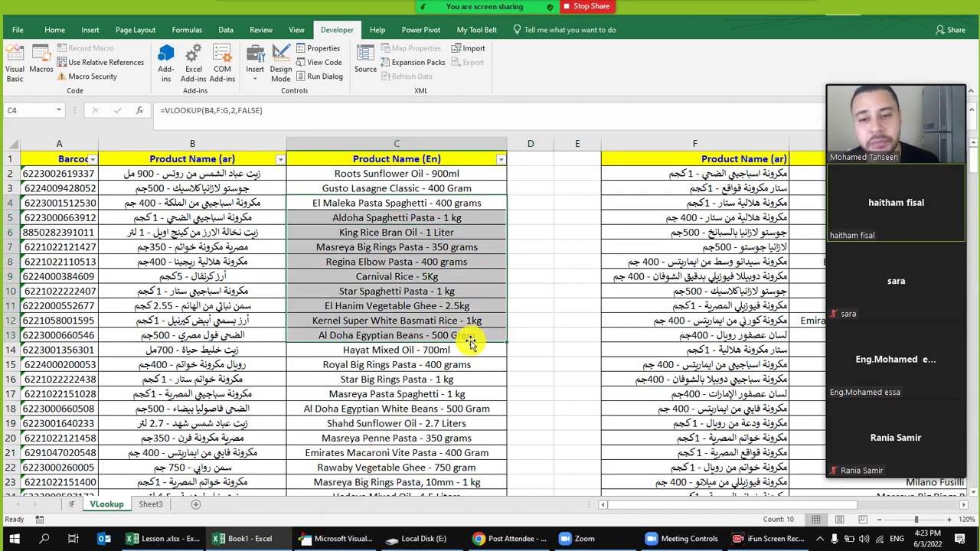
click(337, 539)
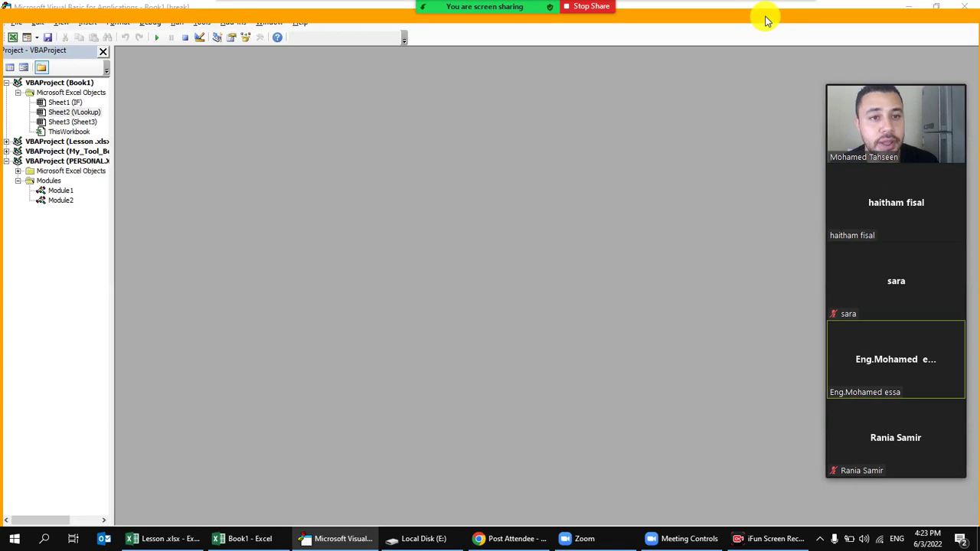
click(964, 7)
click(458, 311)
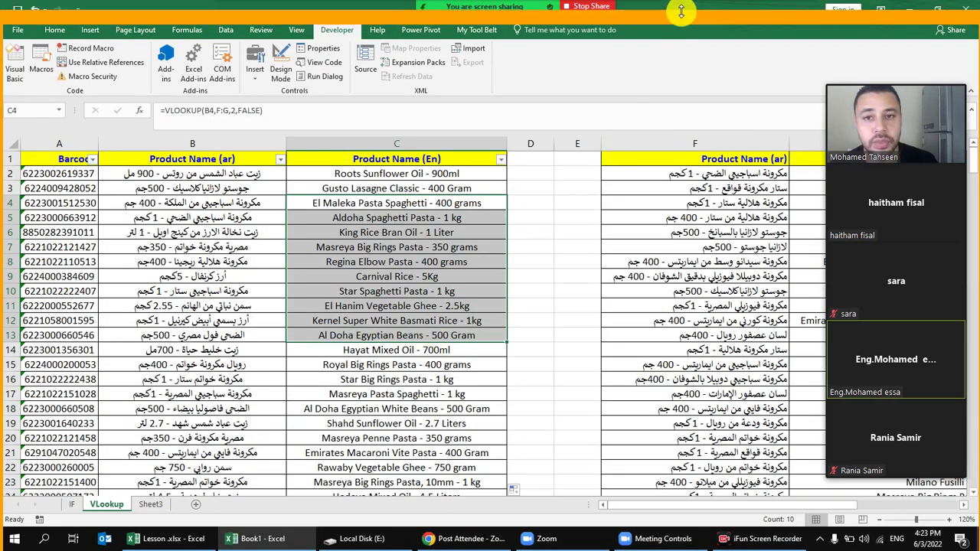
Check the VLOOKUP formulas behind several English product names in column C, including C4, C5 and C6.
click(435, 261)
click(406, 232)
click(225, 30)
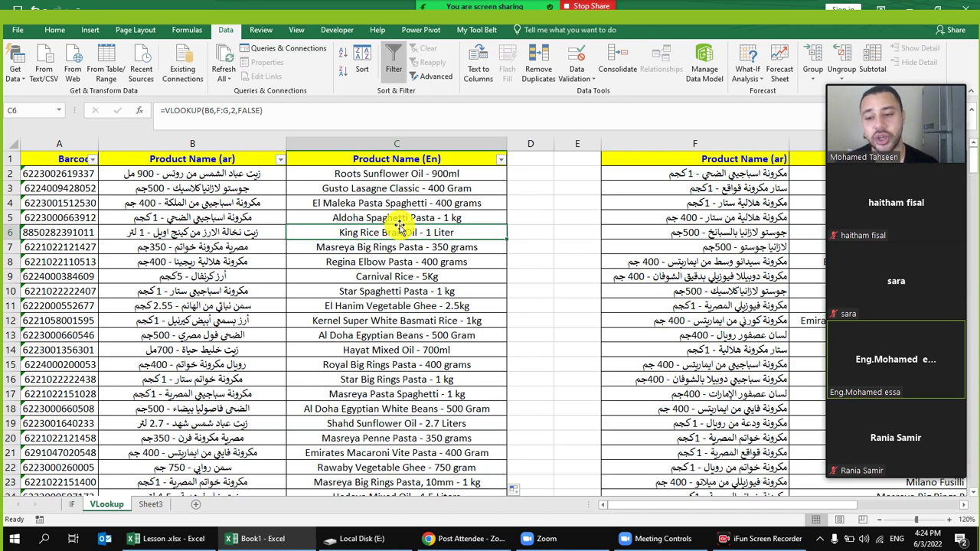
click(376, 203)
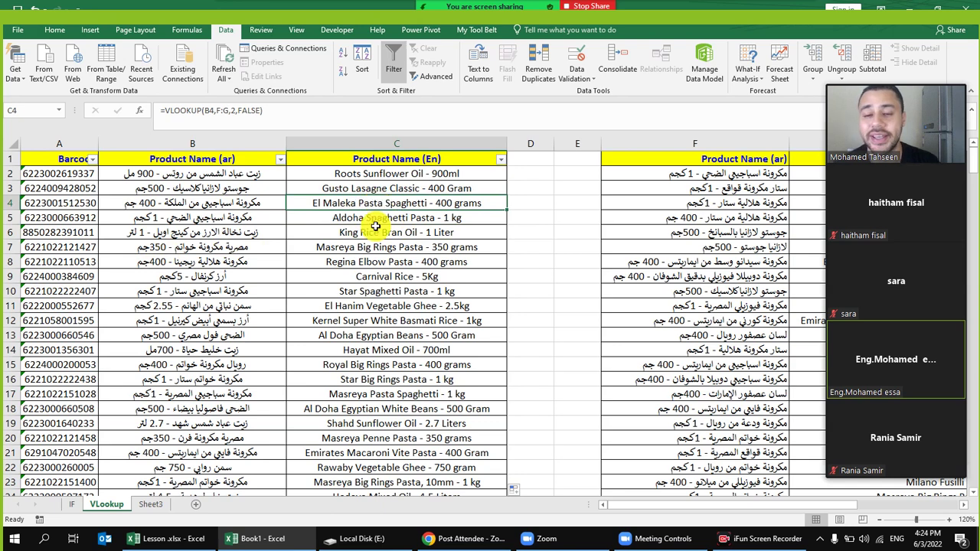
click(421, 226)
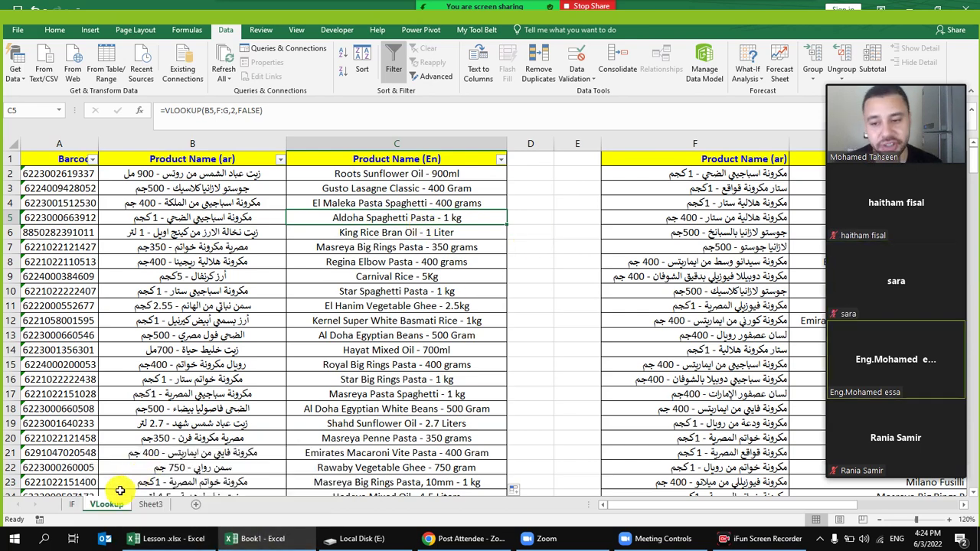
Open Sheet3 and widen column L so its Unit Price header fits.
click(150, 504)
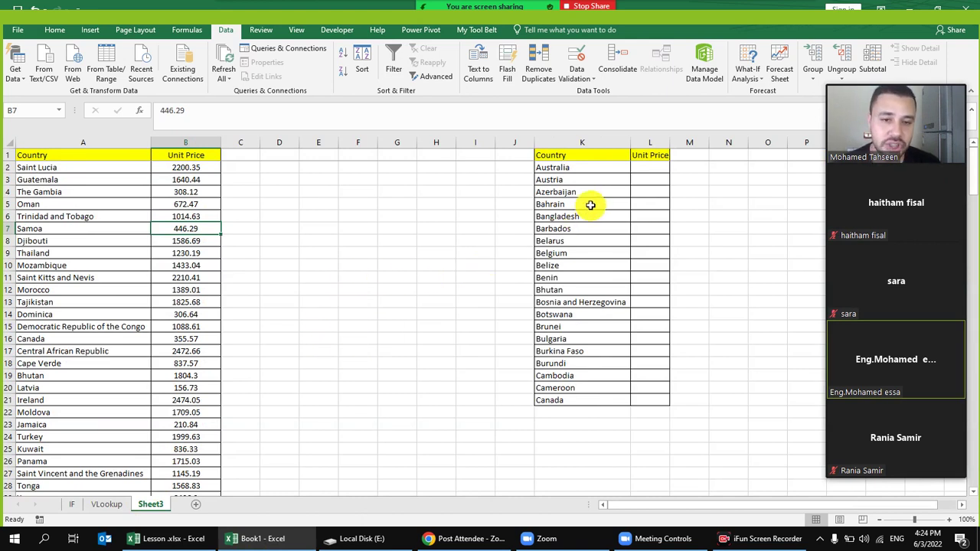
drag(669, 142, 682, 142)
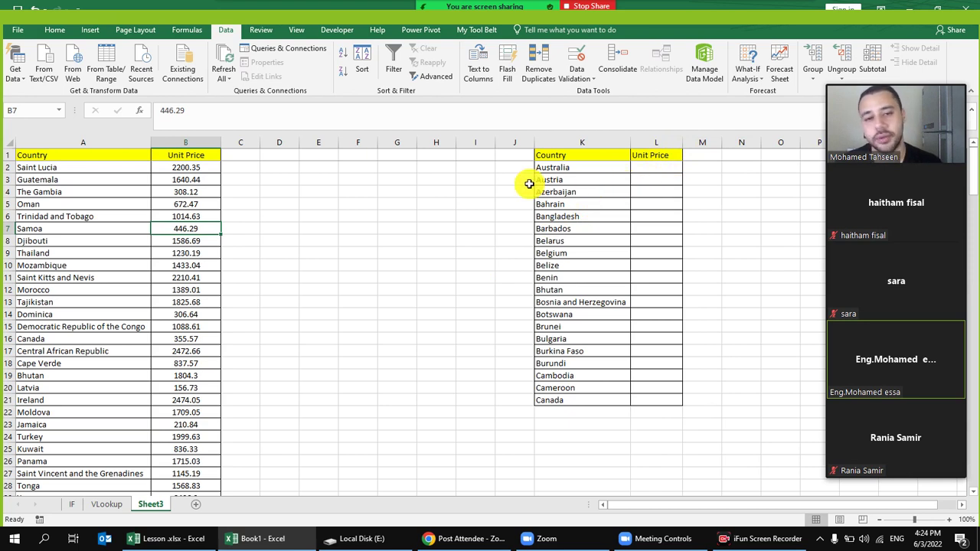
click(479, 243)
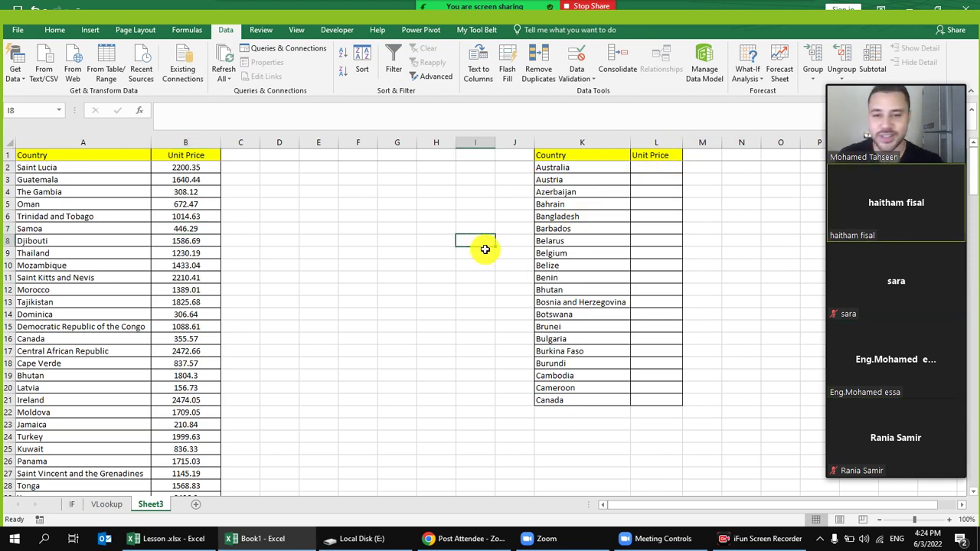
Examine the Country and Unit Price table in columns A:B and the list of countries in column K.
click(104, 142)
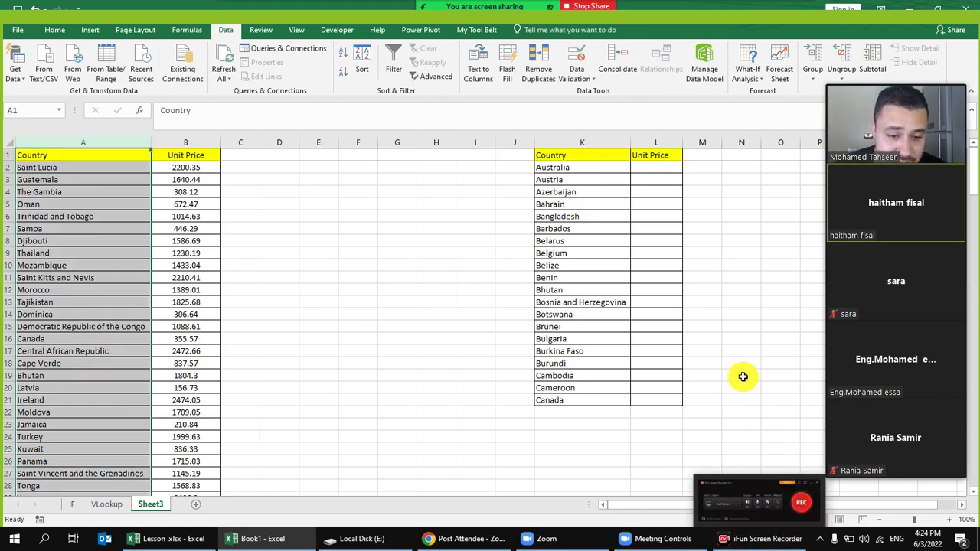
click(773, 540)
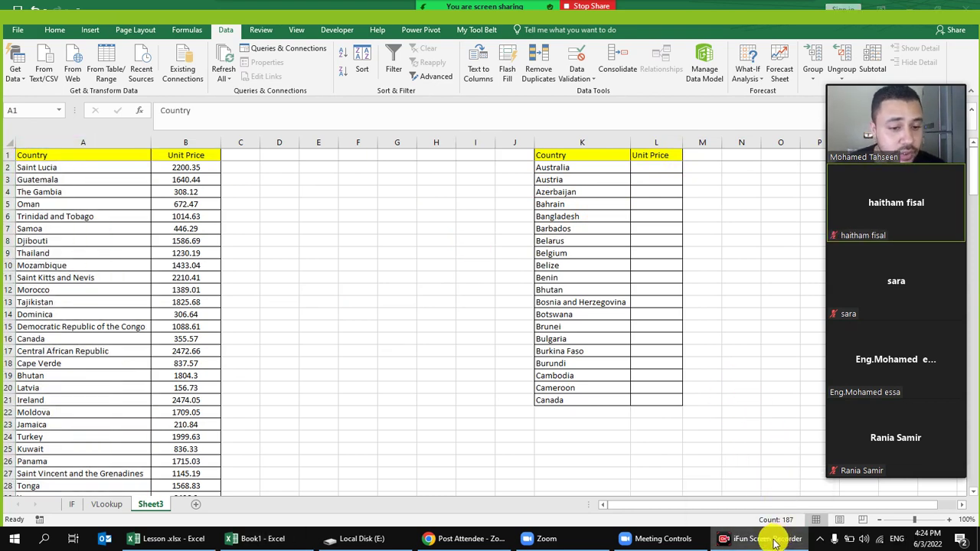
click(195, 169)
drag(575, 169, 581, 415)
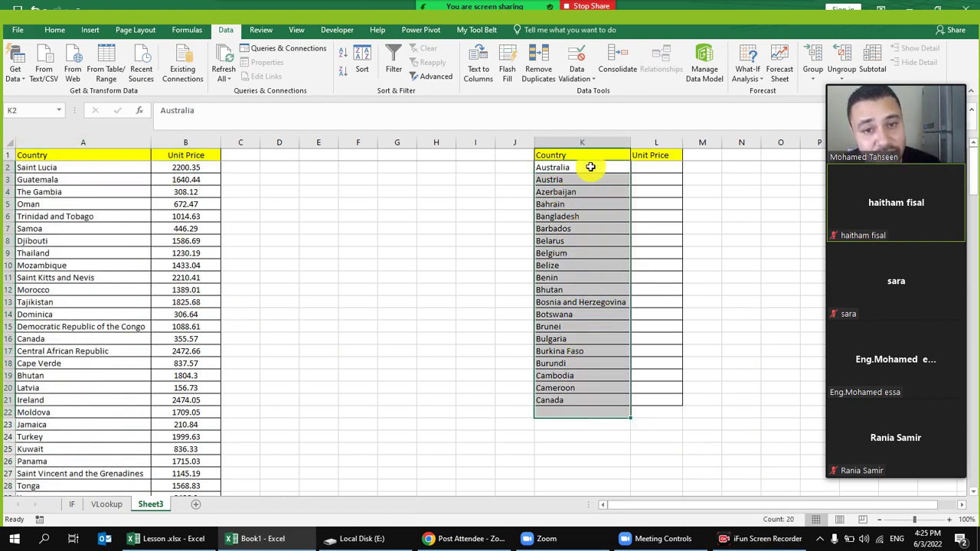
click(178, 155)
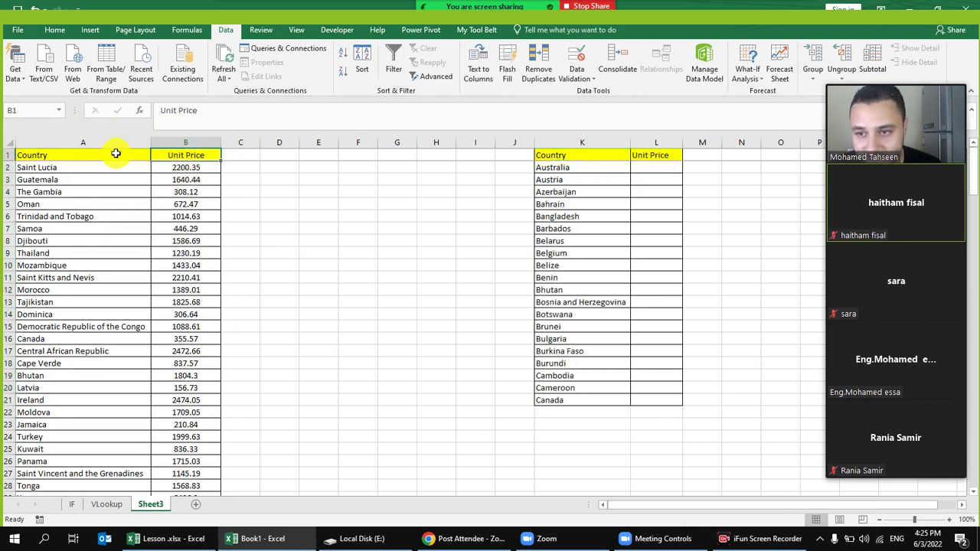
click(120, 155)
key(ctrl+shift+Down)
key(ctrl+shift+Right)
Enter =VLOOKUP(K2,A:B,2,FALSE) in L2 to look up Australia's unit price with an exact match.
click(651, 166)
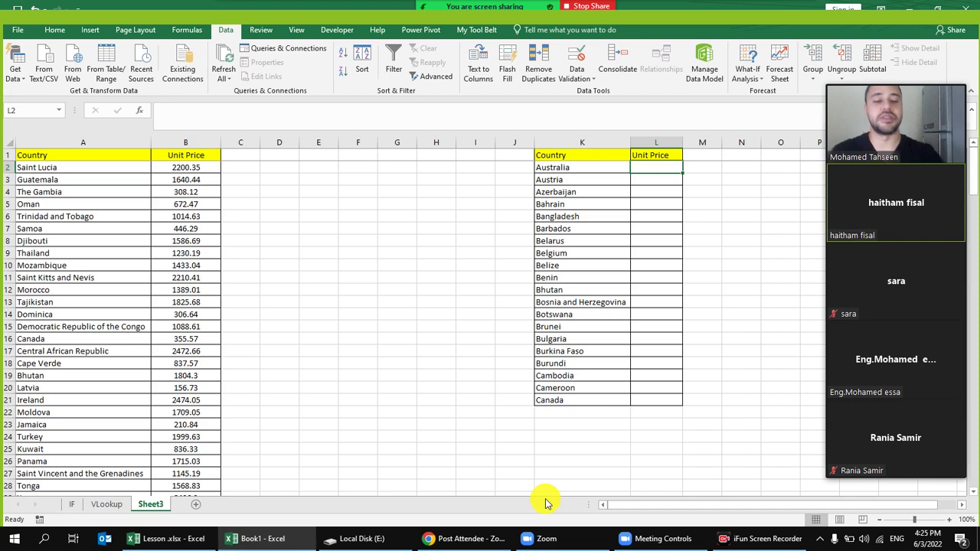
text(=vlo)
key(Tab)
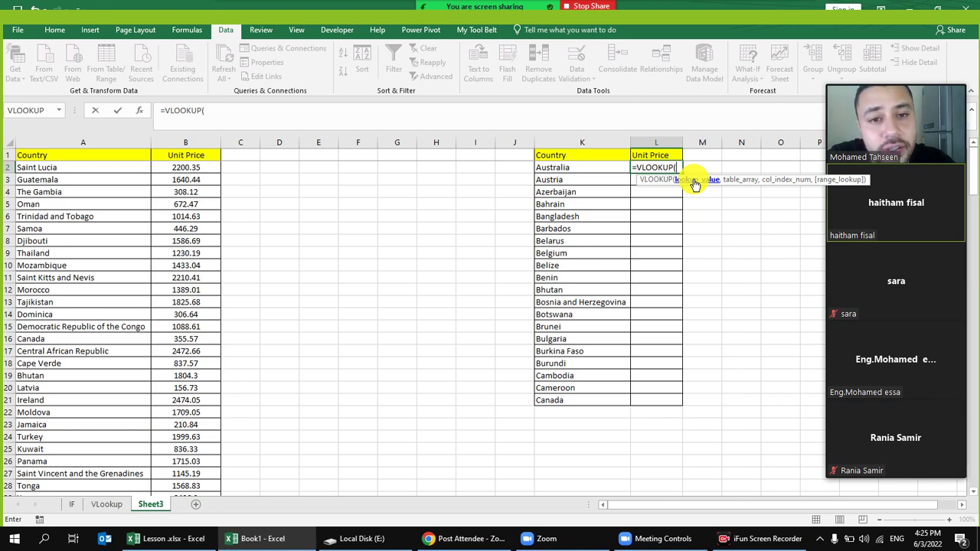
click(581, 167)
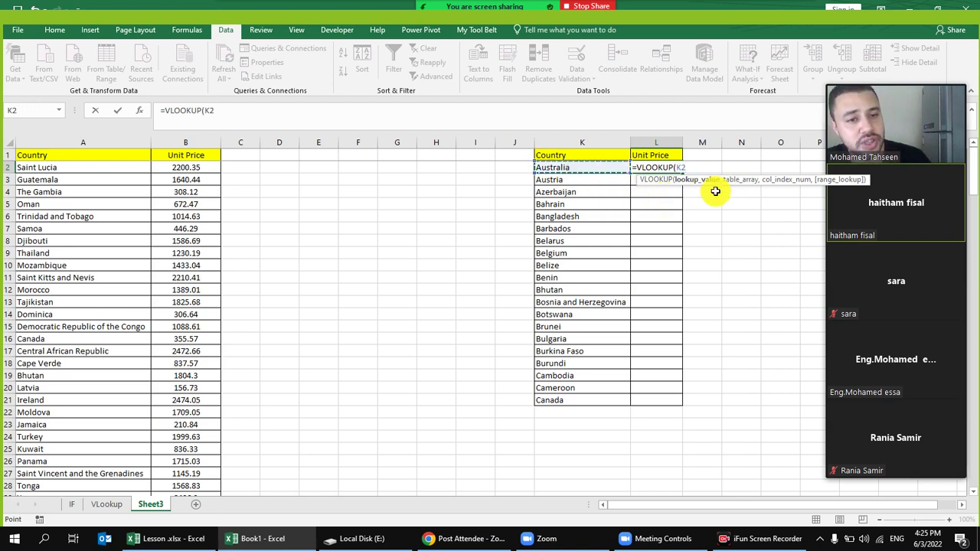
text(,)
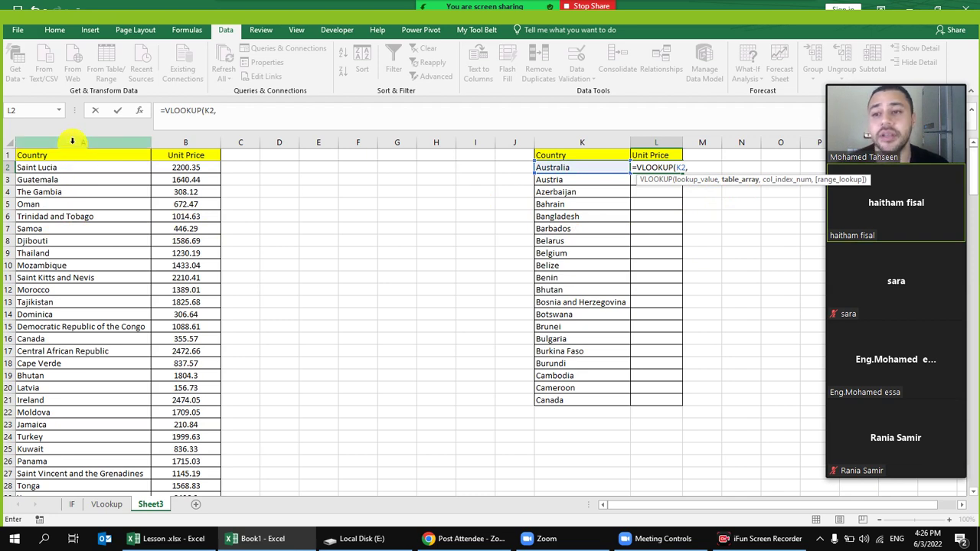
drag(68, 142, 201, 136)
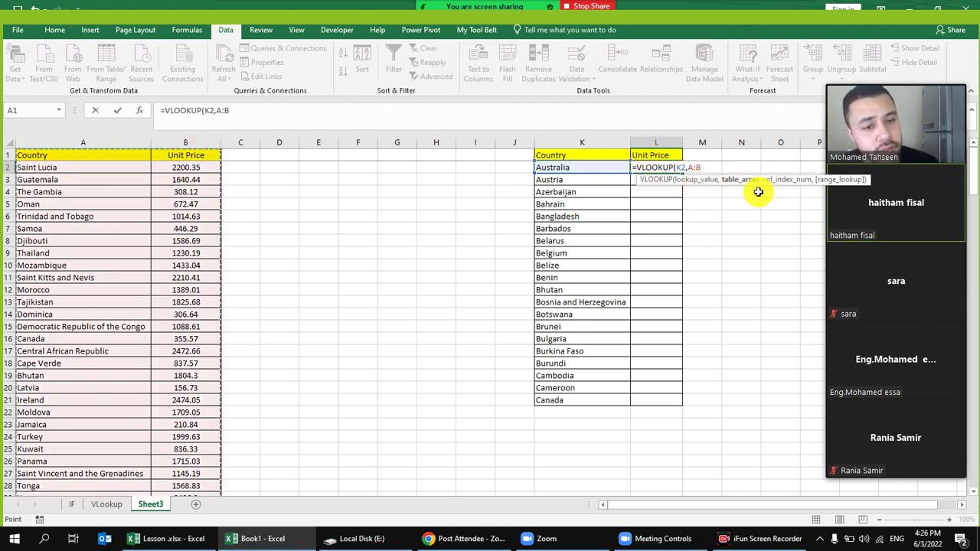
text(,)
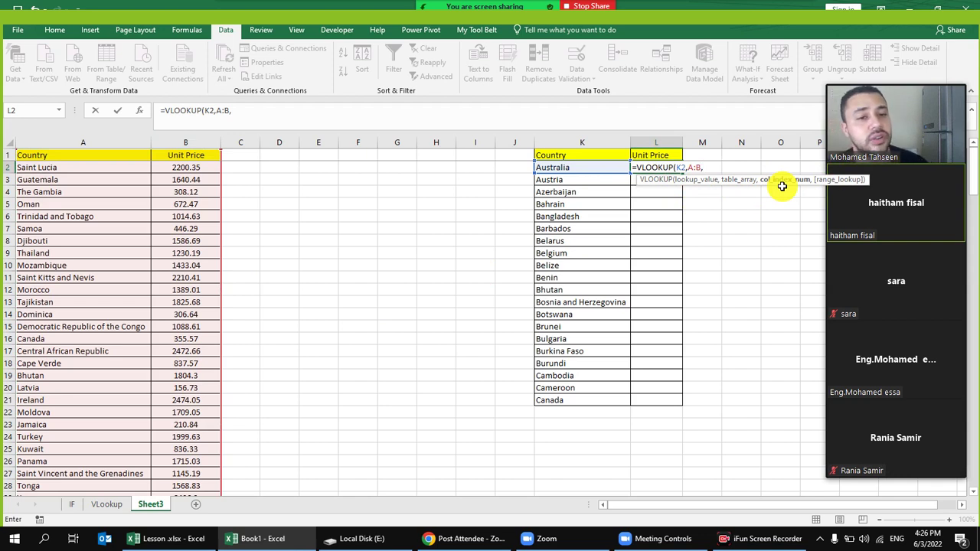
text(2)
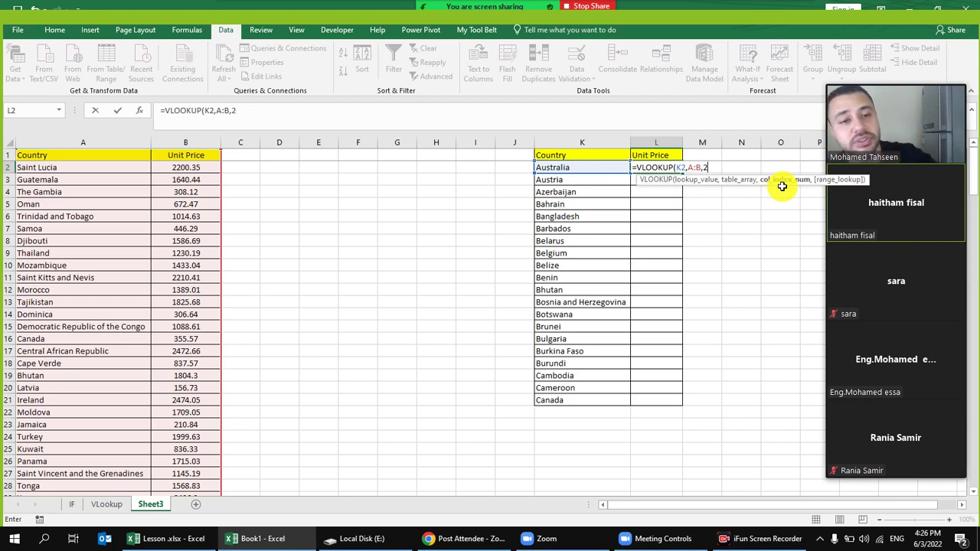
text(,)
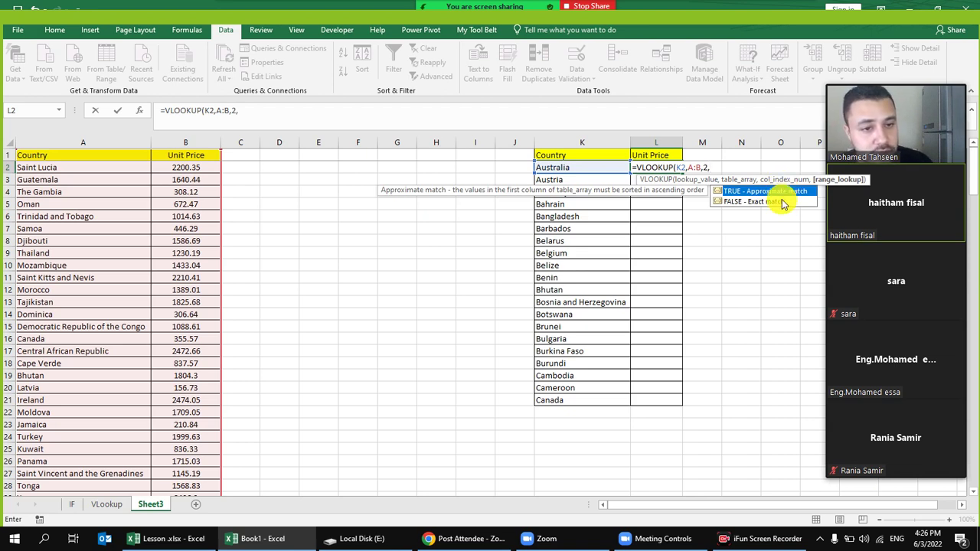
double_click(778, 202)
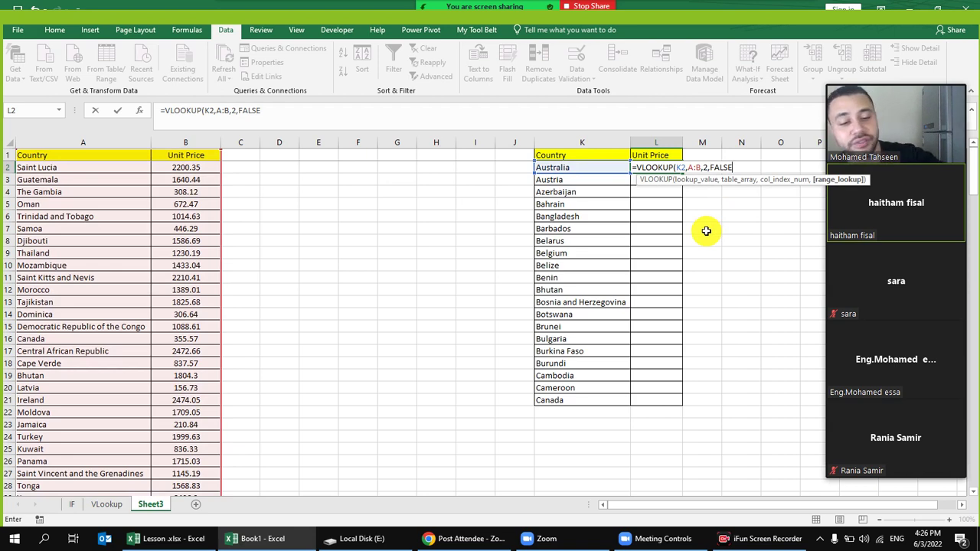
text())
key(Return)
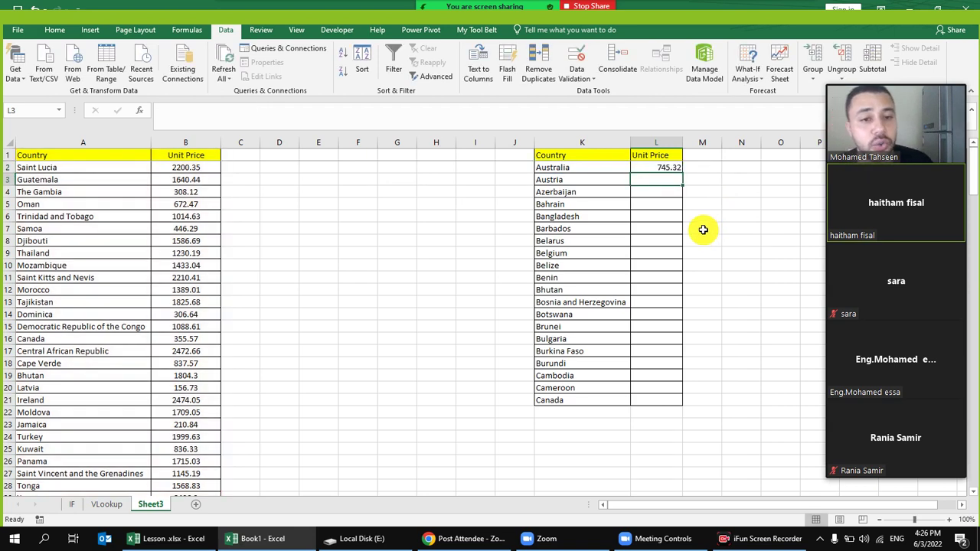
Fill the VLOOKUP formula from L2 down to L21 for all listed countries.
click(673, 168)
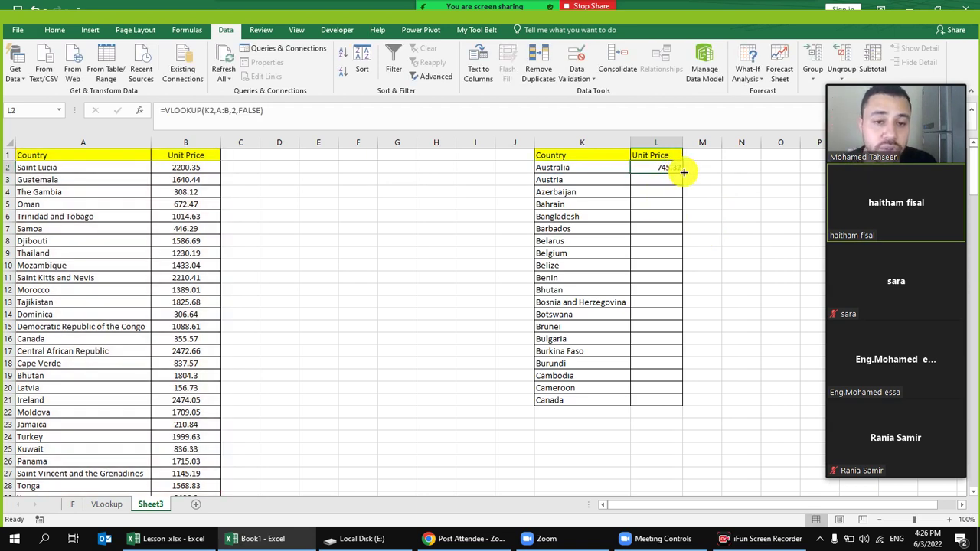
double_click(683, 172)
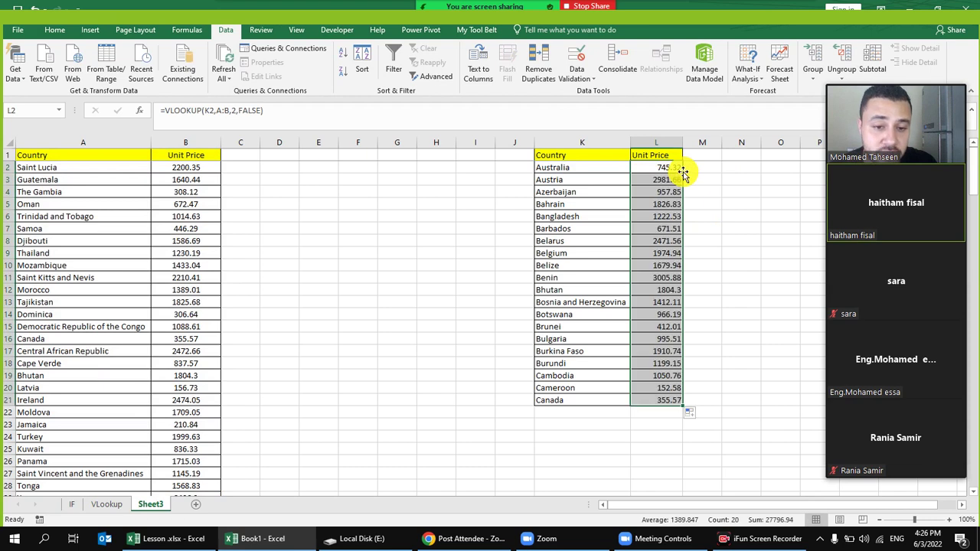
click(651, 234)
Copy Belgium from K9 and find it in the Country column A to verify its looked-up unit price.
right_click(587, 228)
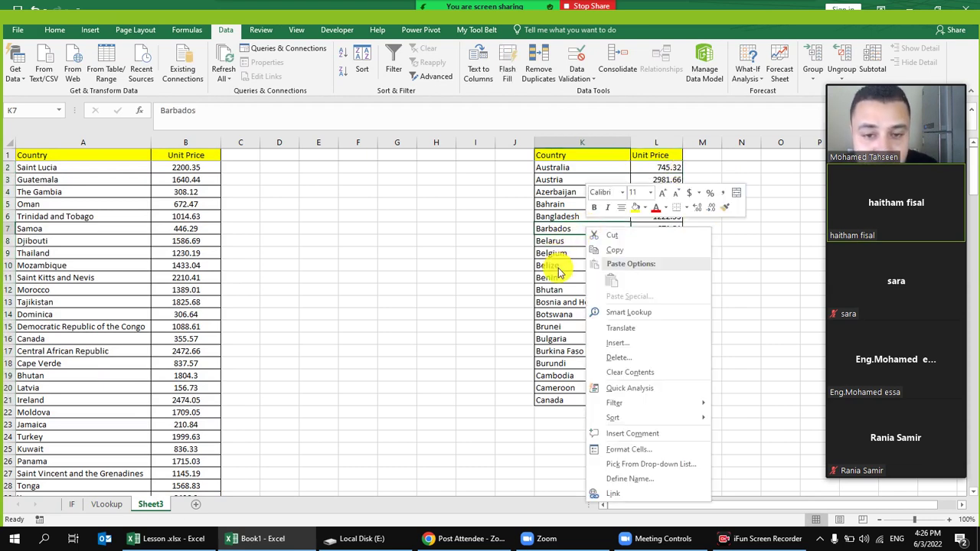
click(567, 228)
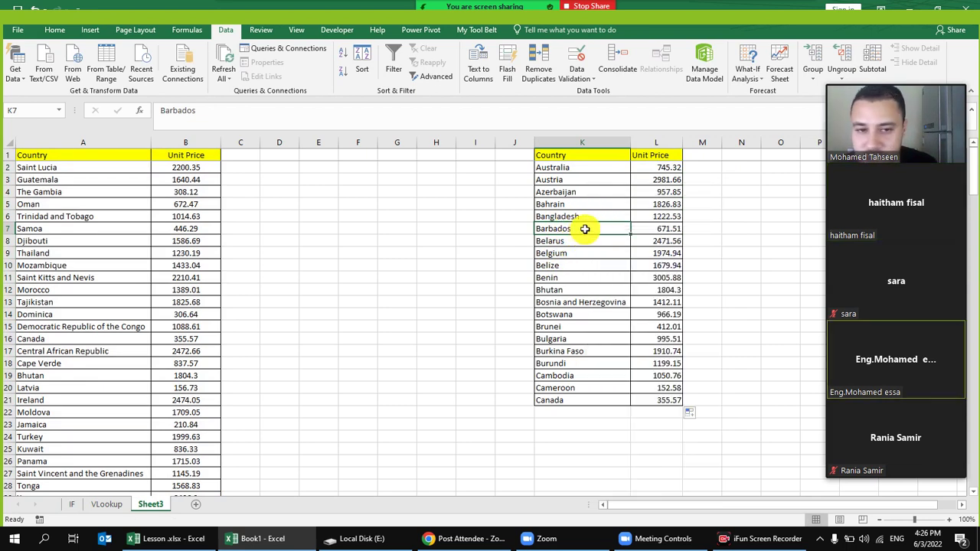
click(570, 255)
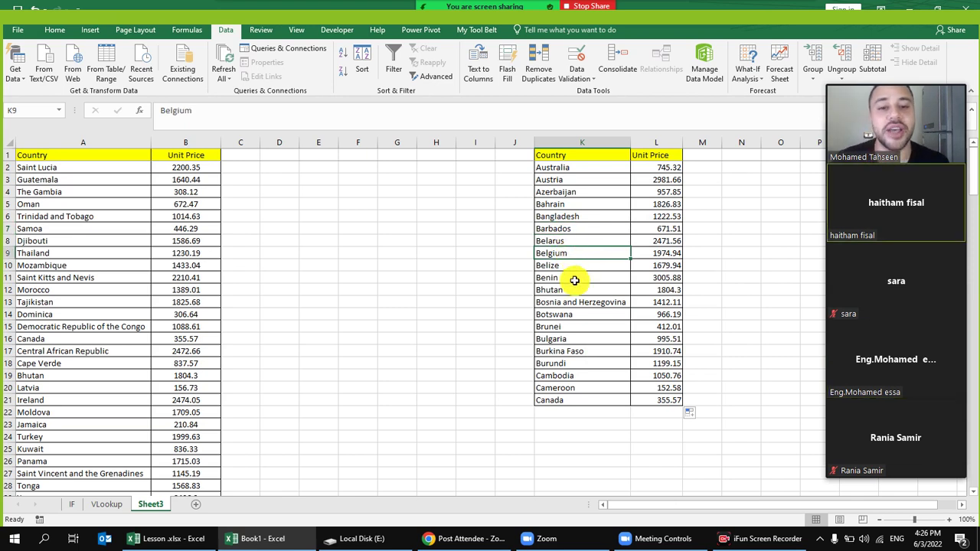
right_click(584, 251)
click(610, 274)
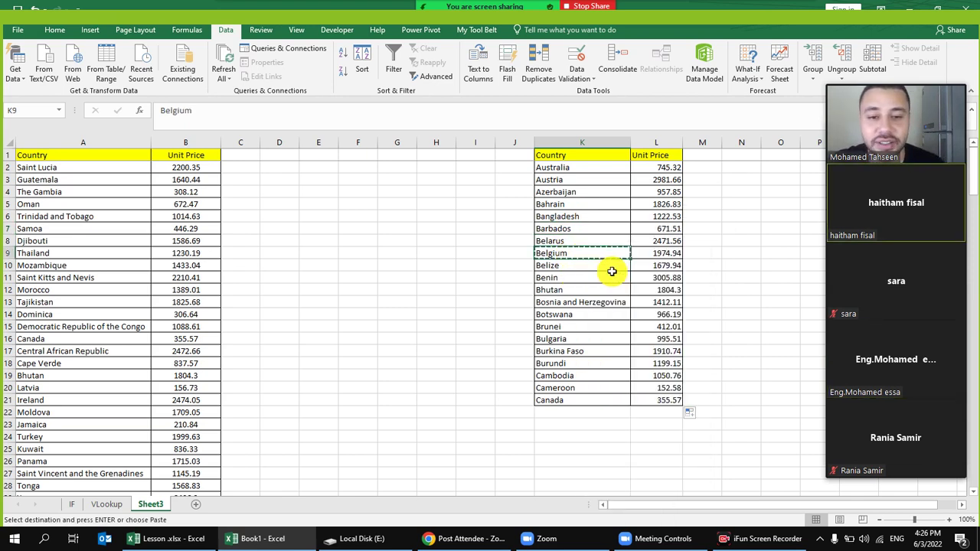
click(118, 142)
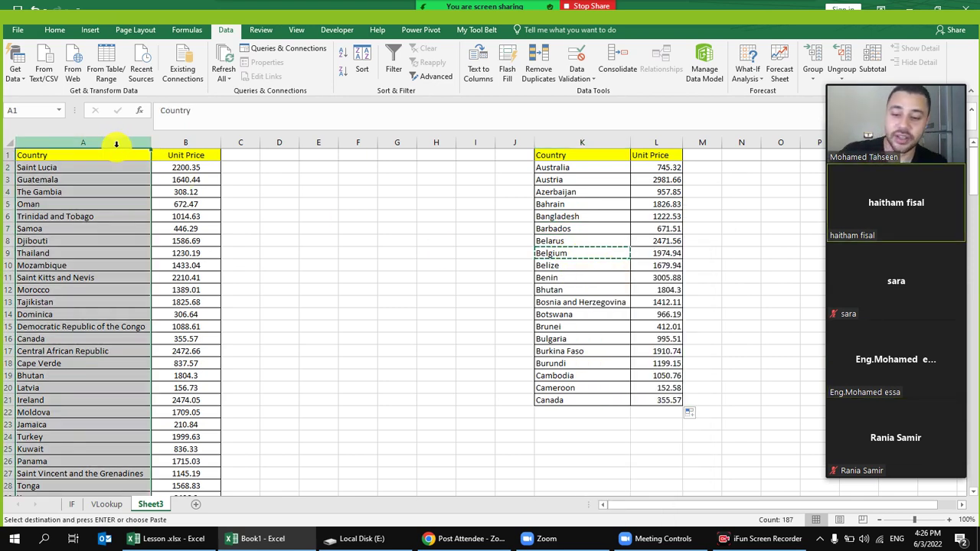
key(ctrl+f)
key(ctrl+v)
click(227, 293)
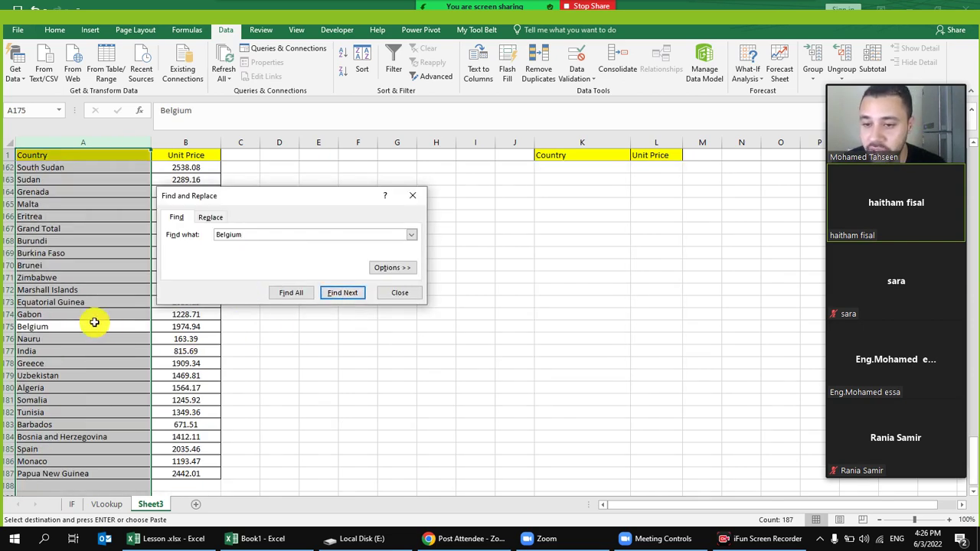
Compare Belgium's unit price in the source table on Sheet3 with the VLOOKUP result in L9.
drag(103, 328, 167, 327)
scroll(579, 324, up, 6)
scroll(579, 324, up, 9)
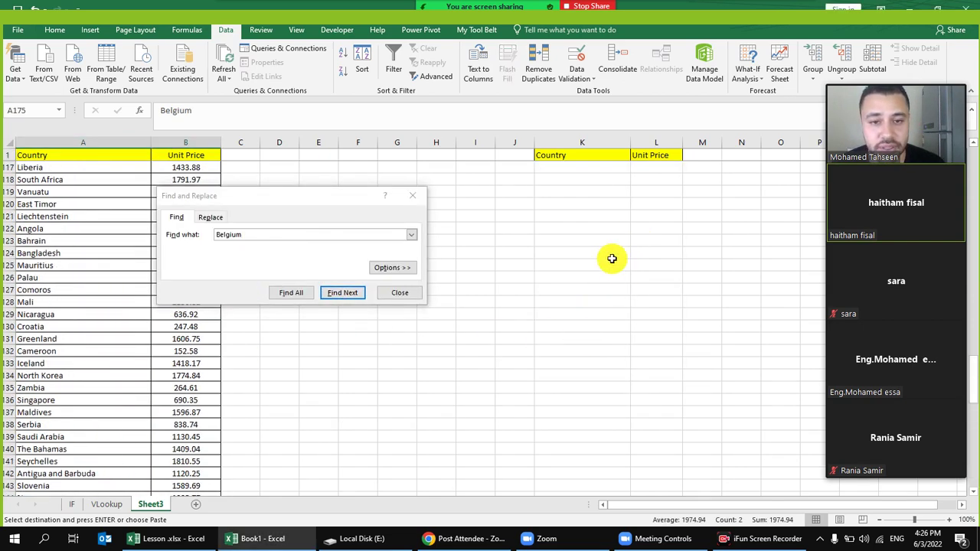
click(607, 262)
key(ctrl+Page_Up)
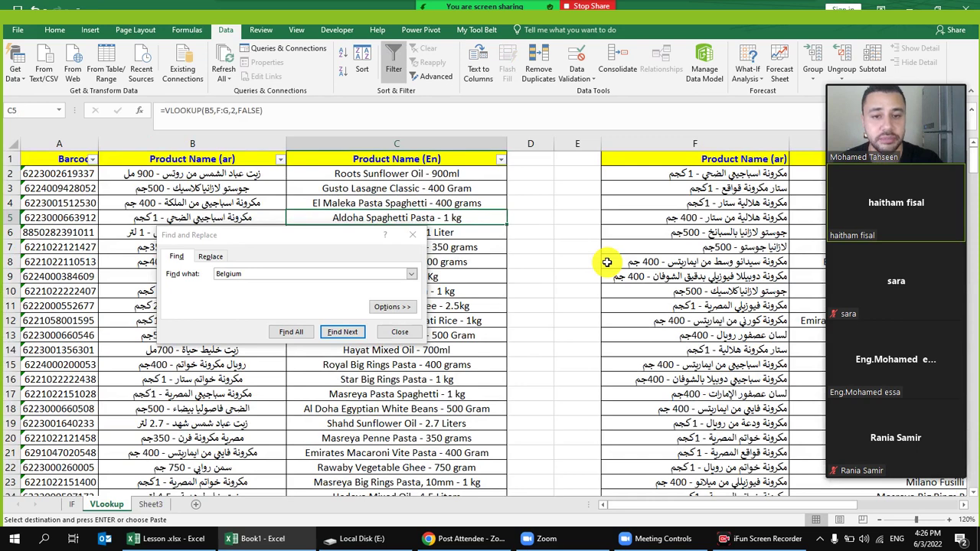
click(151, 503)
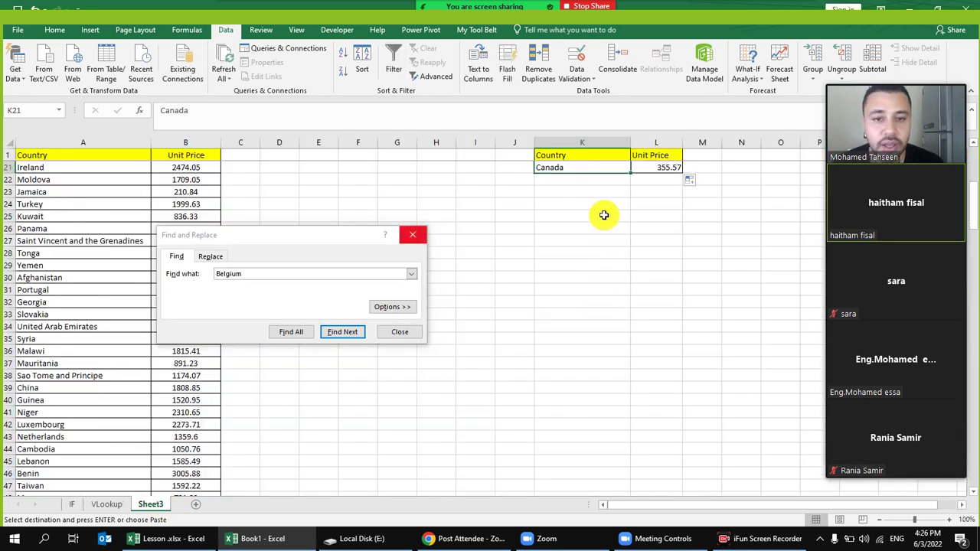
click(660, 253)
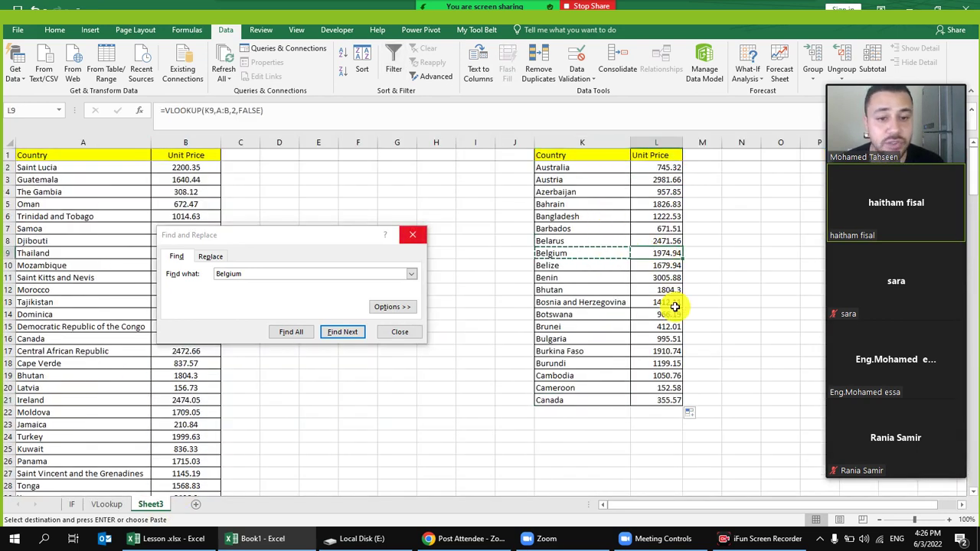
Copy Australia from K2 and find it in the Country column A.
click(586, 169)
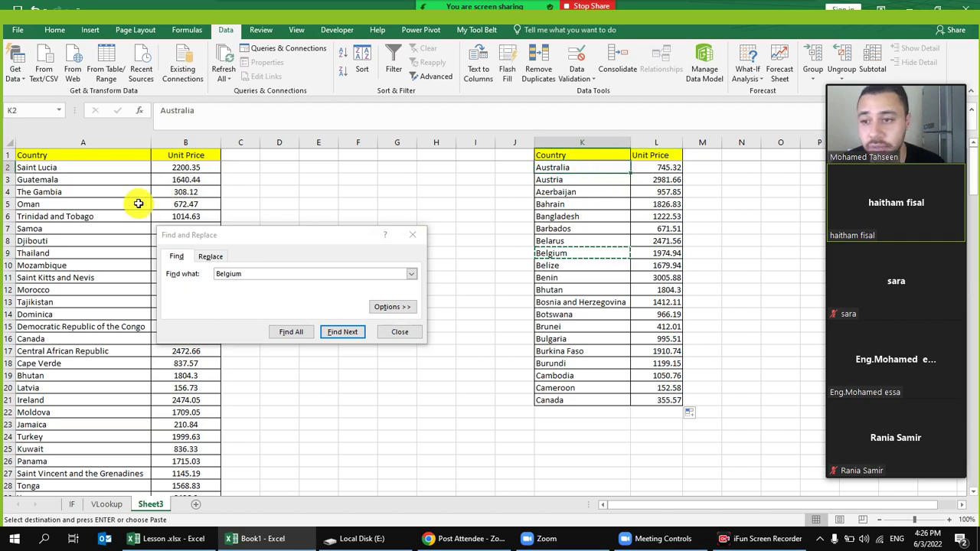
right_click(598, 167)
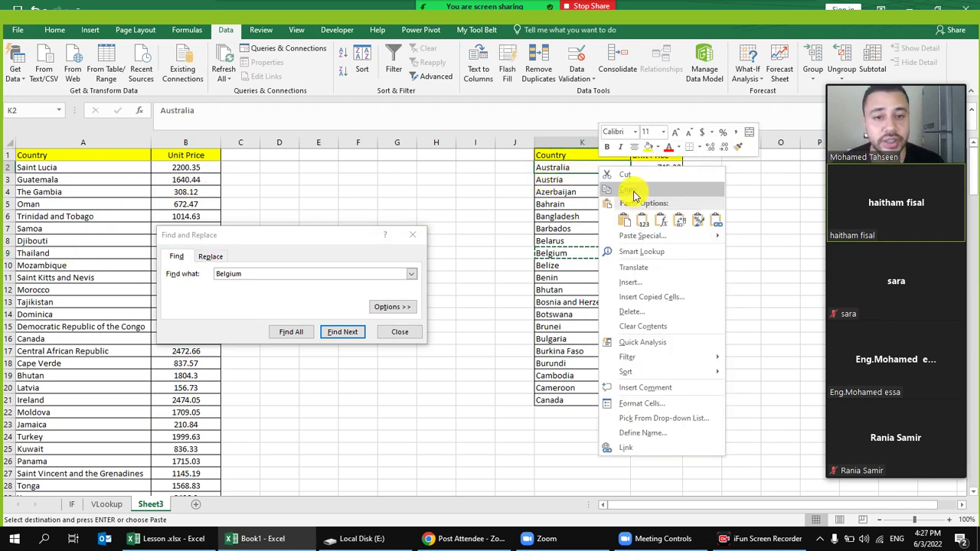
click(634, 192)
click(84, 143)
click(243, 244)
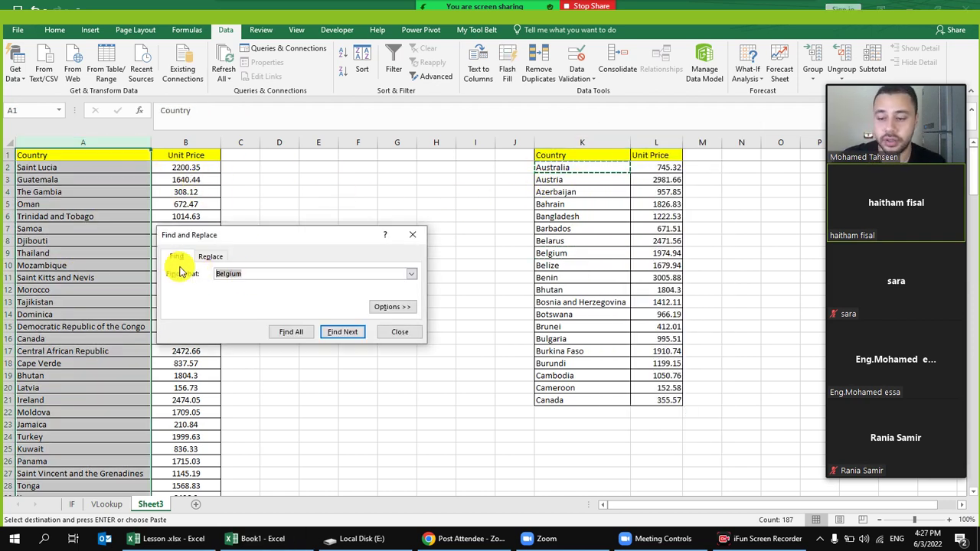
key(ctrl+v)
click(337, 332)
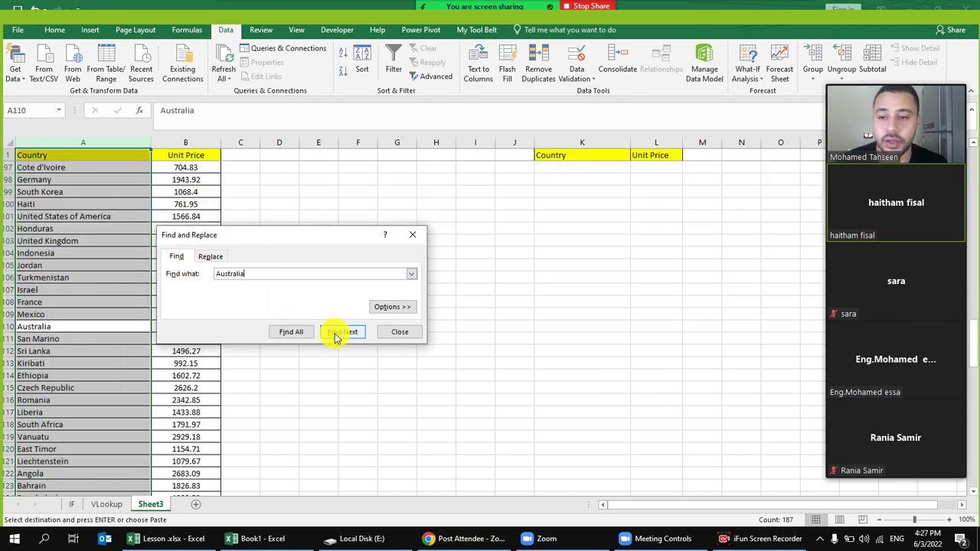
Compare Australia's unit price in the source table with the VLOOKUP result in L2, and close the search dialog.
drag(113, 322, 181, 325)
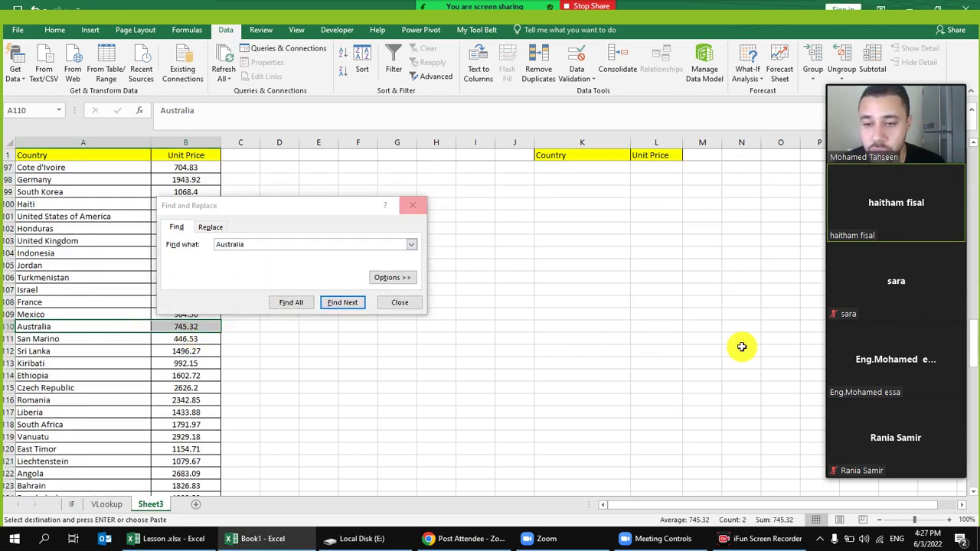
drag(970, 326, 971, 153)
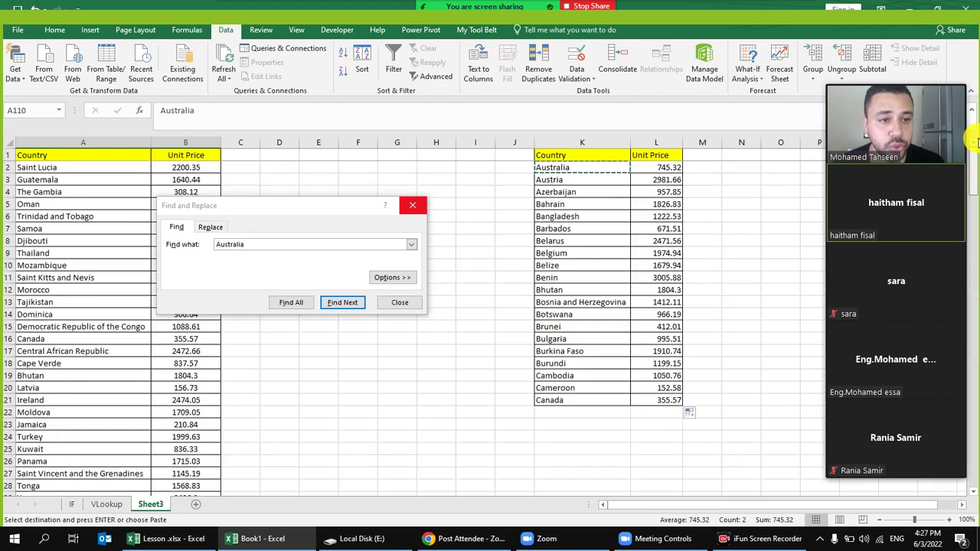
click(644, 168)
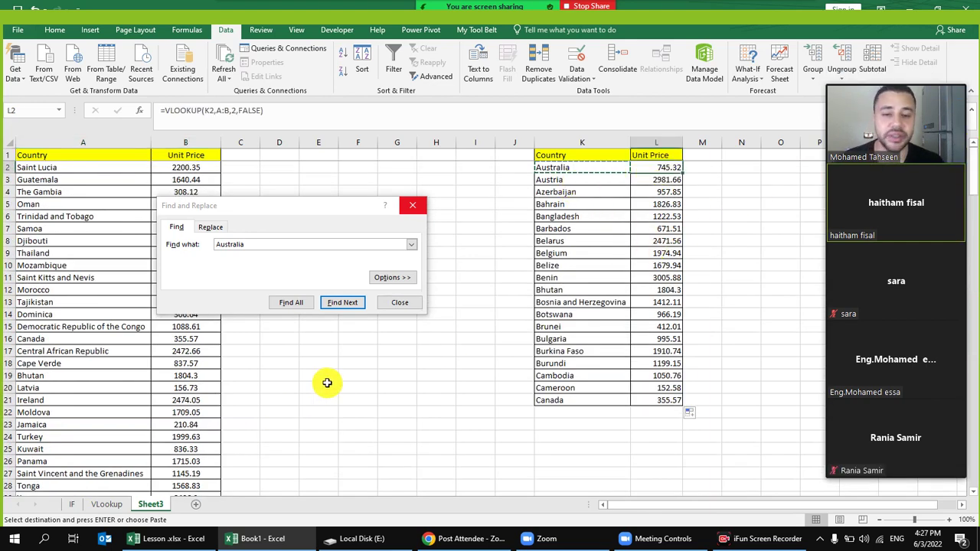
click(395, 303)
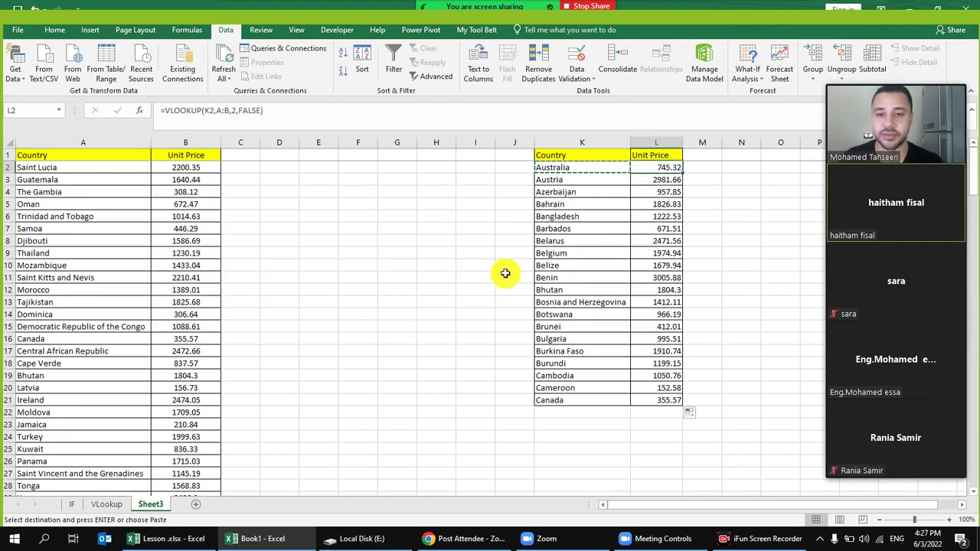
click(505, 276)
Open the IF sheet and stop the camera video in the Zoom meeting.
click(106, 504)
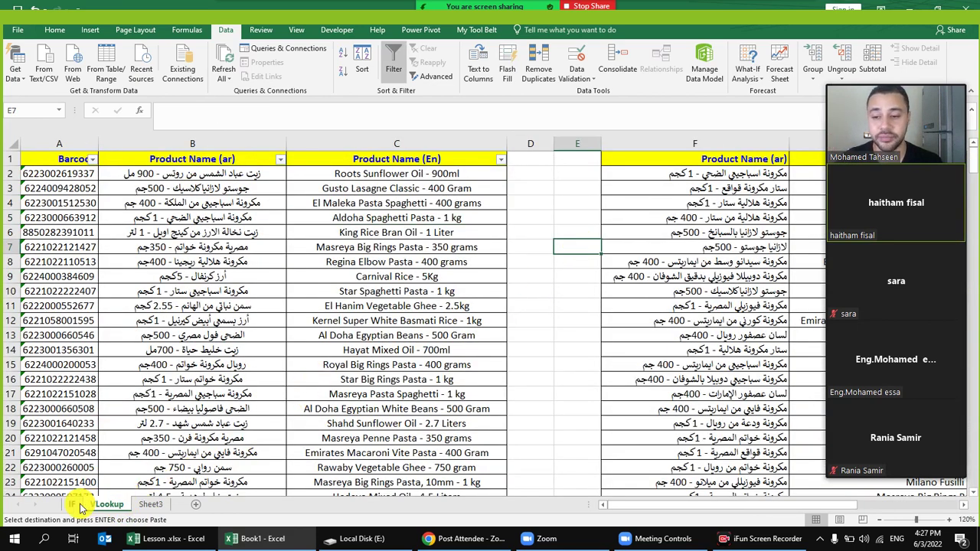
click(81, 504)
click(313, 339)
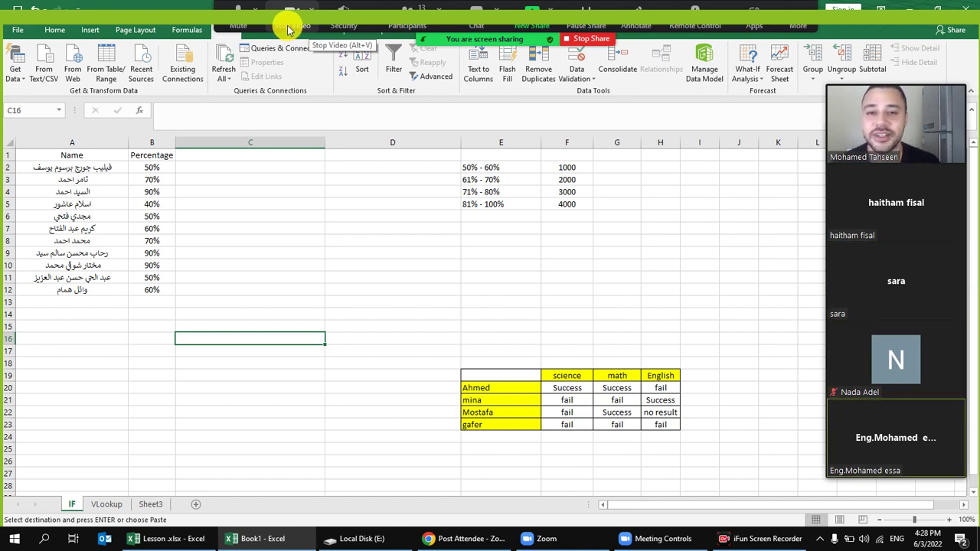
click(288, 29)
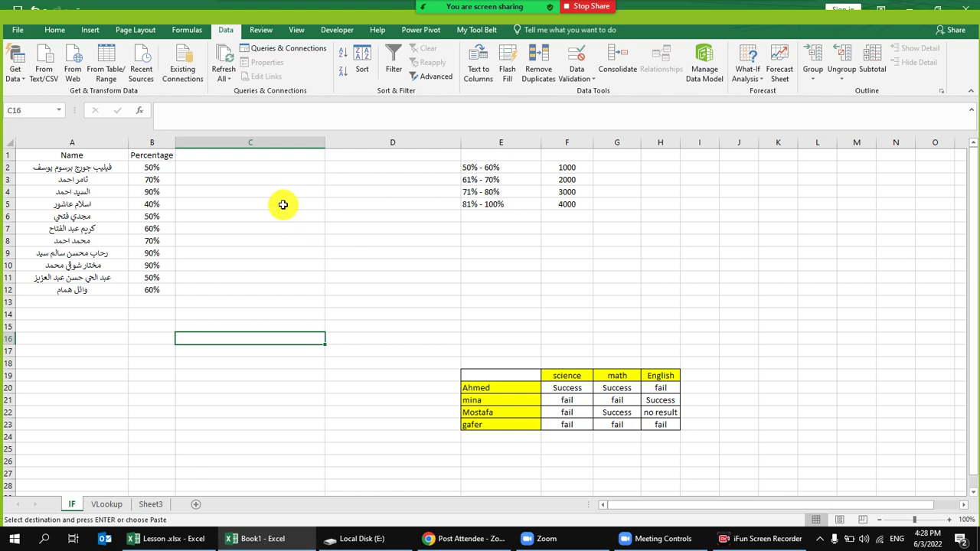
Examine the amounts in F2:F5 assigned to the percentage ranges in column E.
click(570, 169)
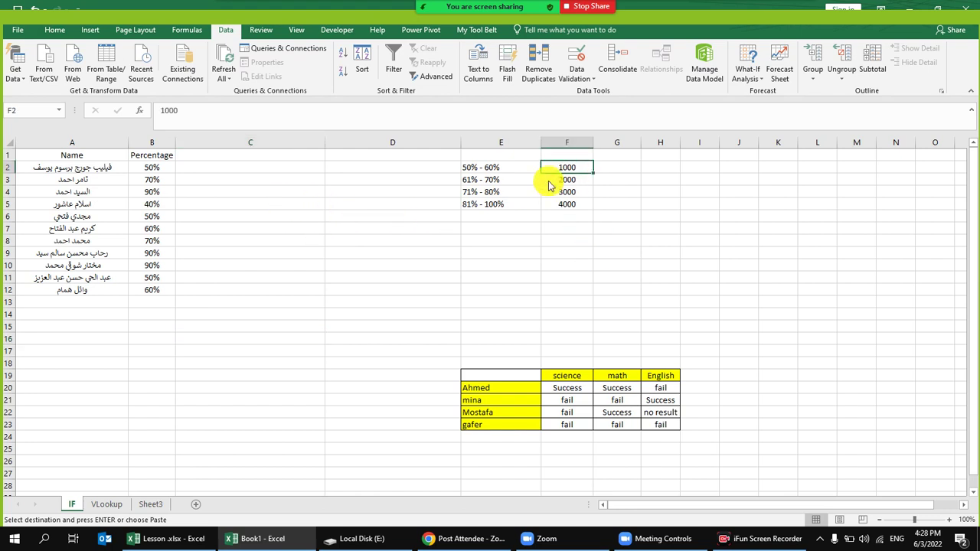
click(629, 186)
mouse_move(475, 19)
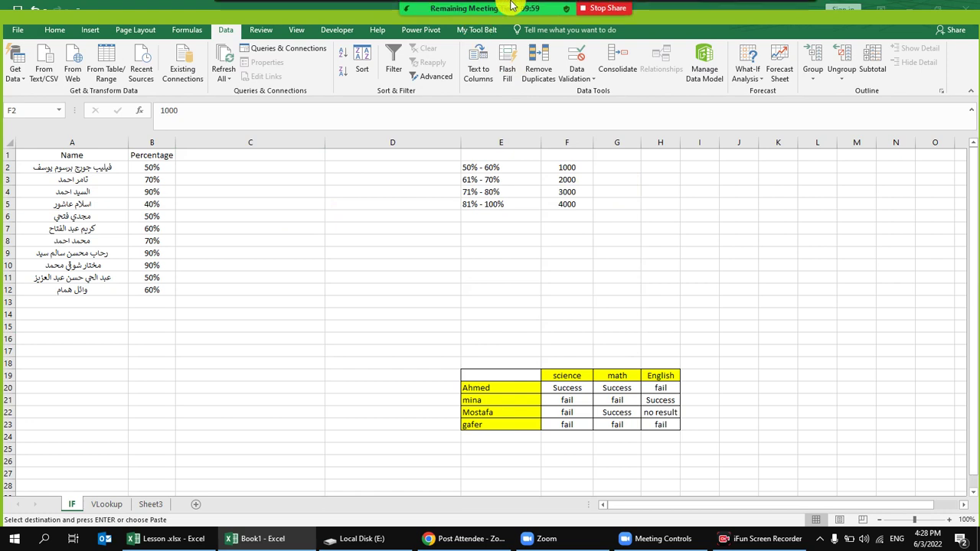
click(571, 168)
drag(569, 165, 567, 204)
click(570, 168)
drag(571, 168, 567, 203)
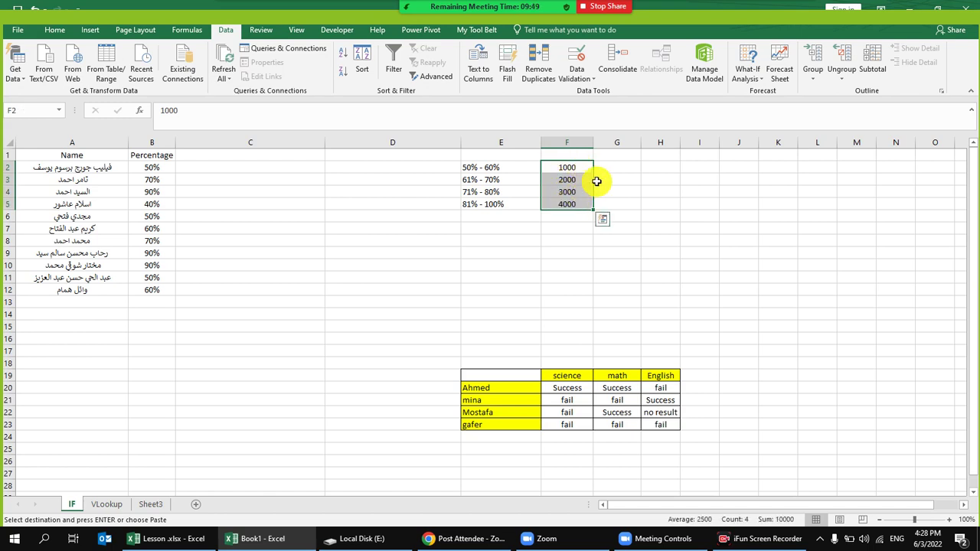
Replace the amount in F2 for the 50% - 60% range with the Arabic rating ضعيف.
click(558, 174)
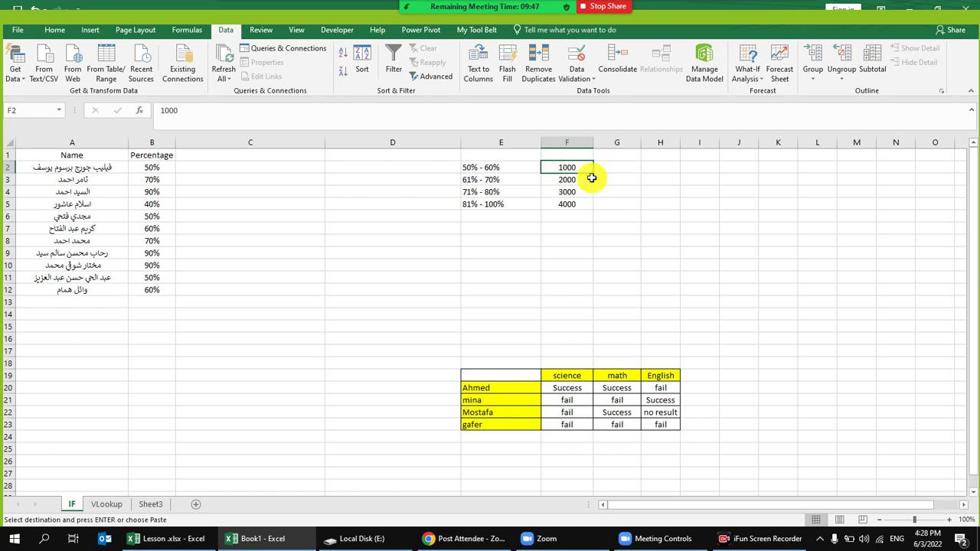
text(n)
key(BackSpace)
key(alt+shift)
text(ى)
key(BackSpace)
key(BackSpace)
text(ضعيف)
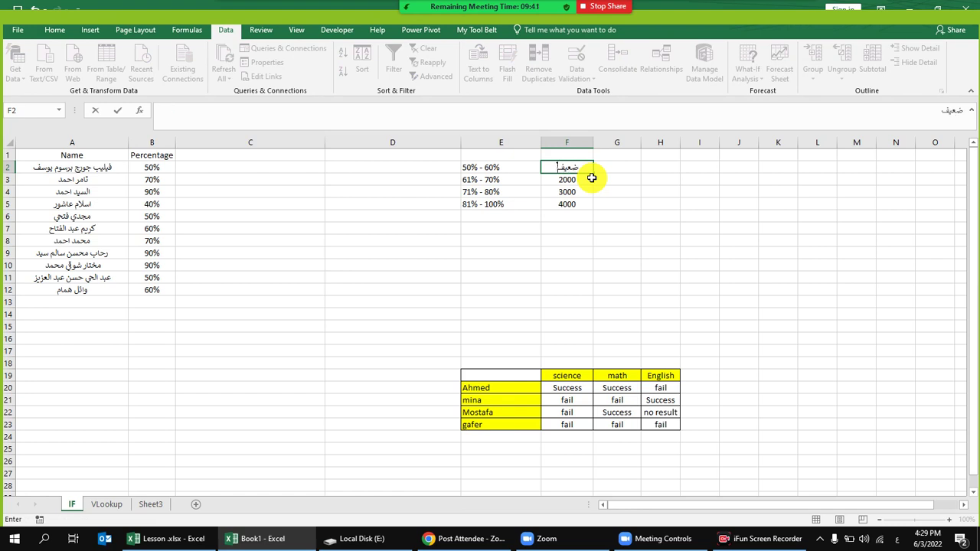
key(Return)
Replace the amounts in F3:F5 with the Arabic ratings متوسط, جيد and جيد جدا.
text(م)
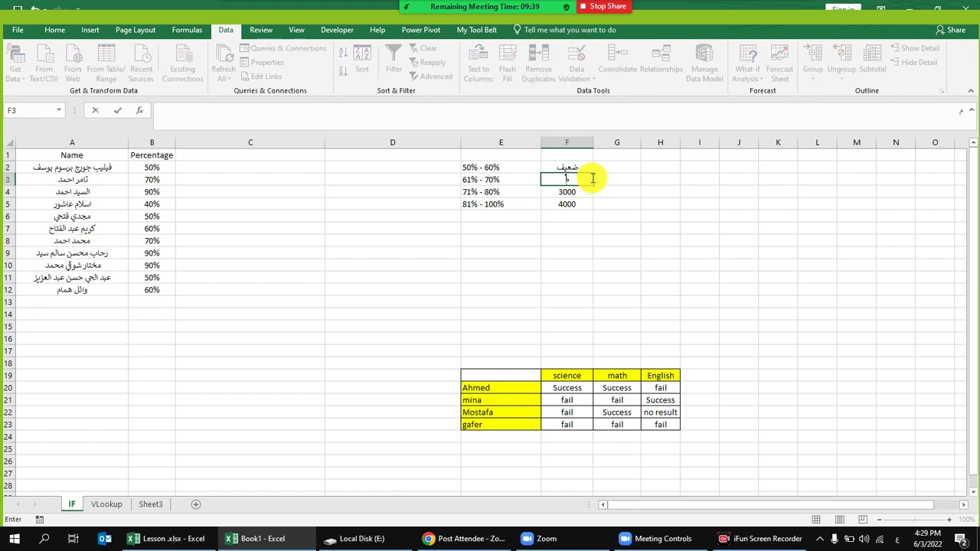
text(توسط)
key(Return)
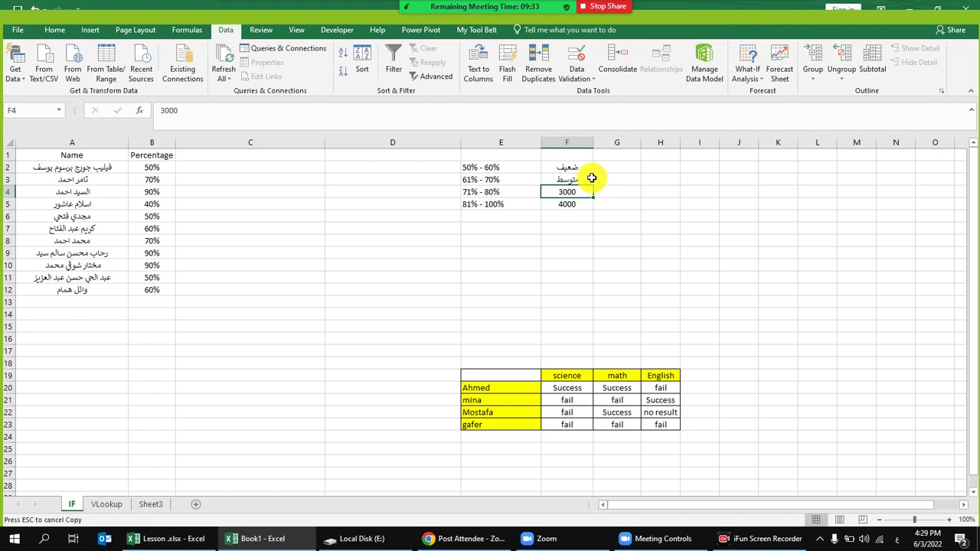
text(جيد)
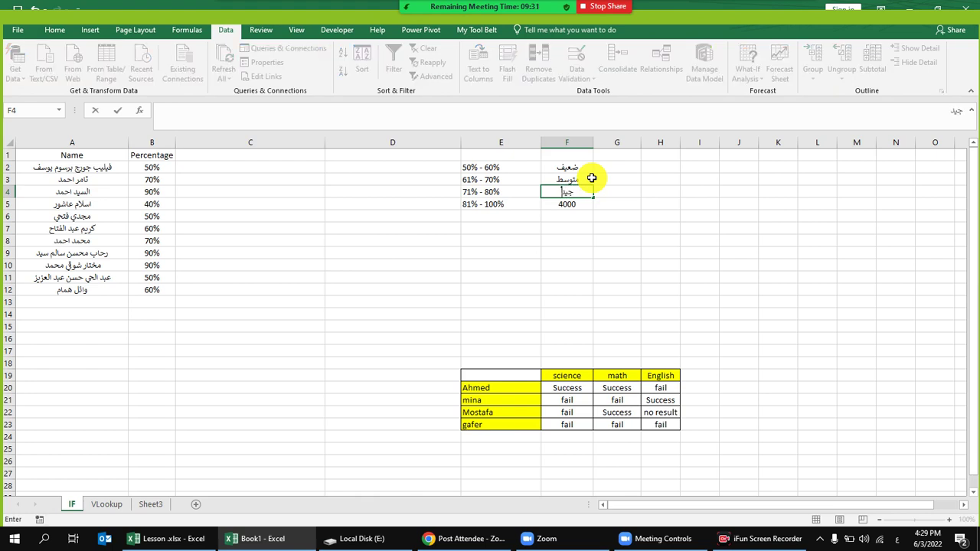
key(Return)
text(جيد)
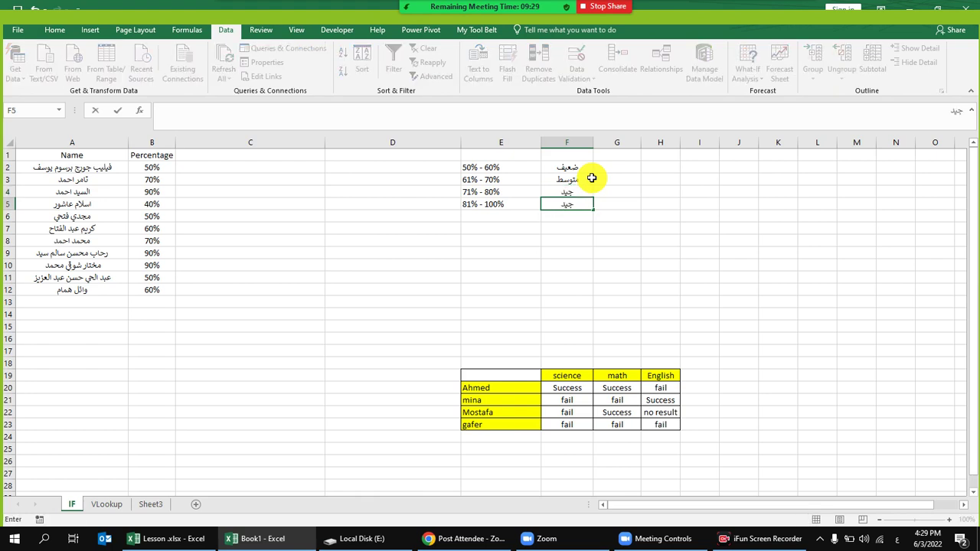
text( جدا)
key(Return)
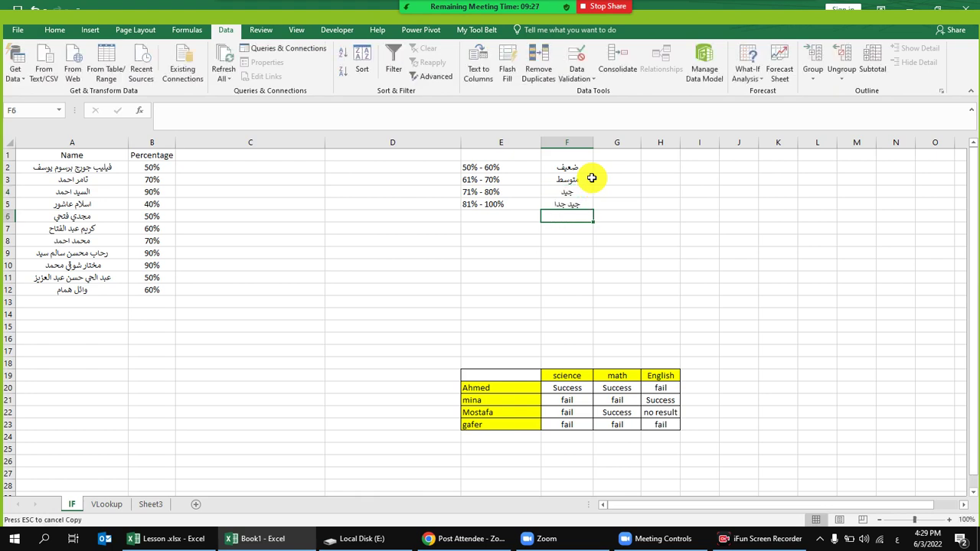
Turn the camera video back on in the Zoom meeting and select C2 on the IF sheet.
click(288, 207)
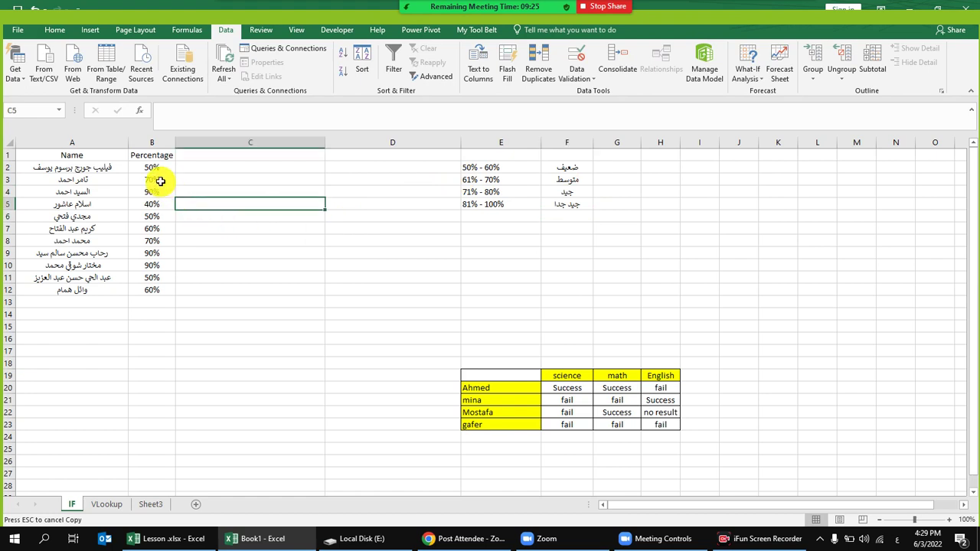
mouse_move(431, 6)
click(287, 8)
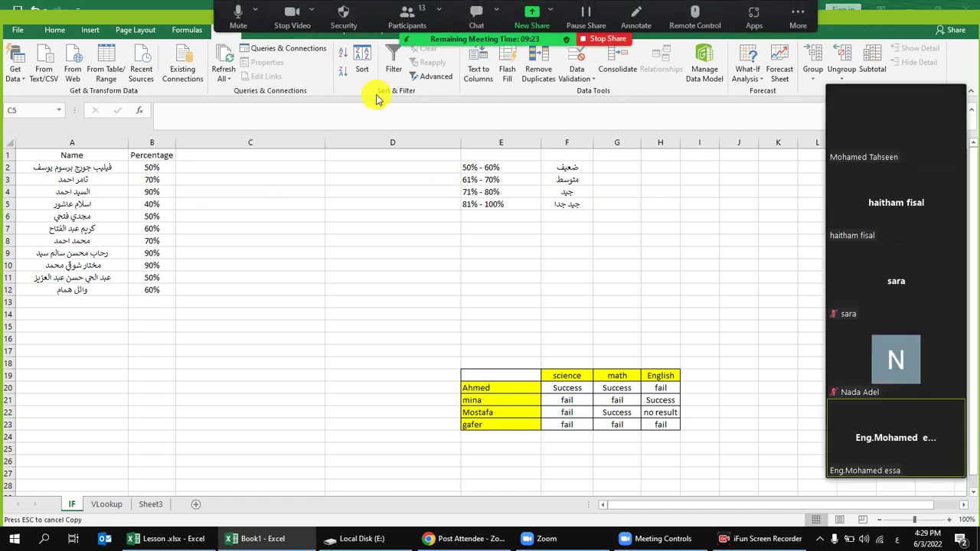
click(224, 168)
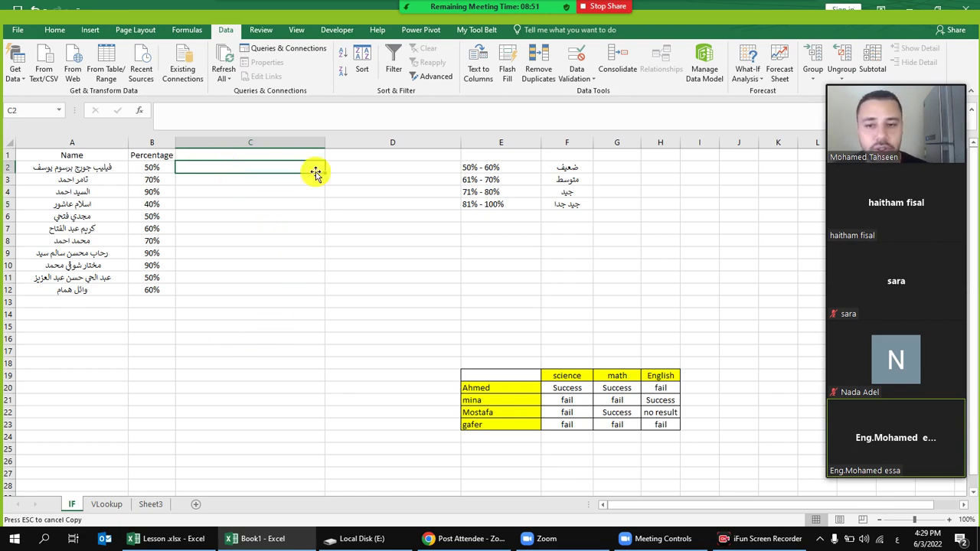
Enter a sample first name in Q5, in the empty area beyond the results table.
drag(641, 279, 615, 310)
click(425, 216)
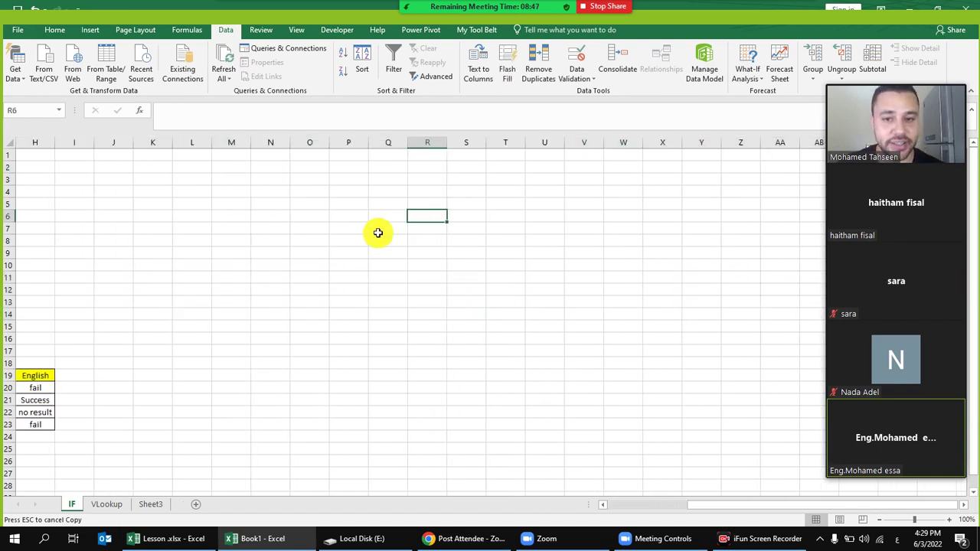
click(383, 204)
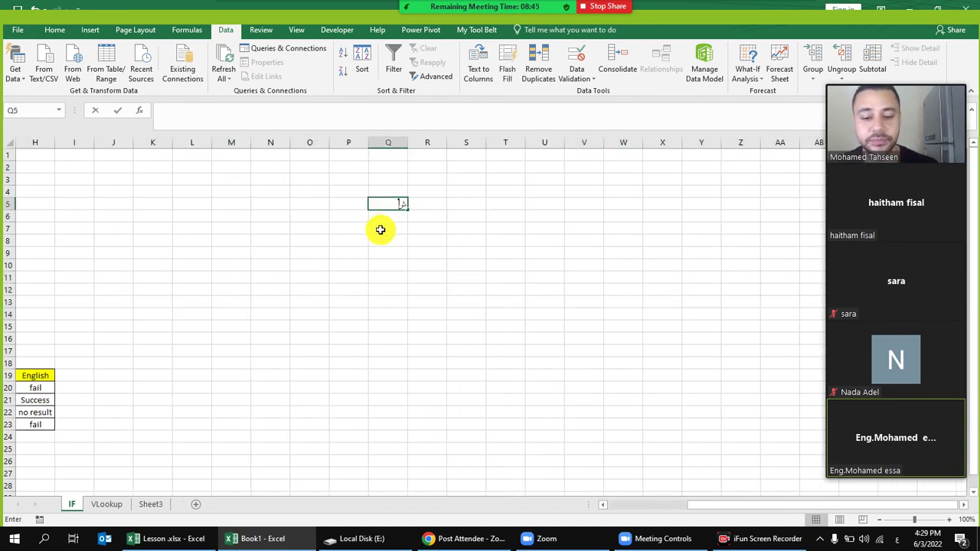
text(ahmed)
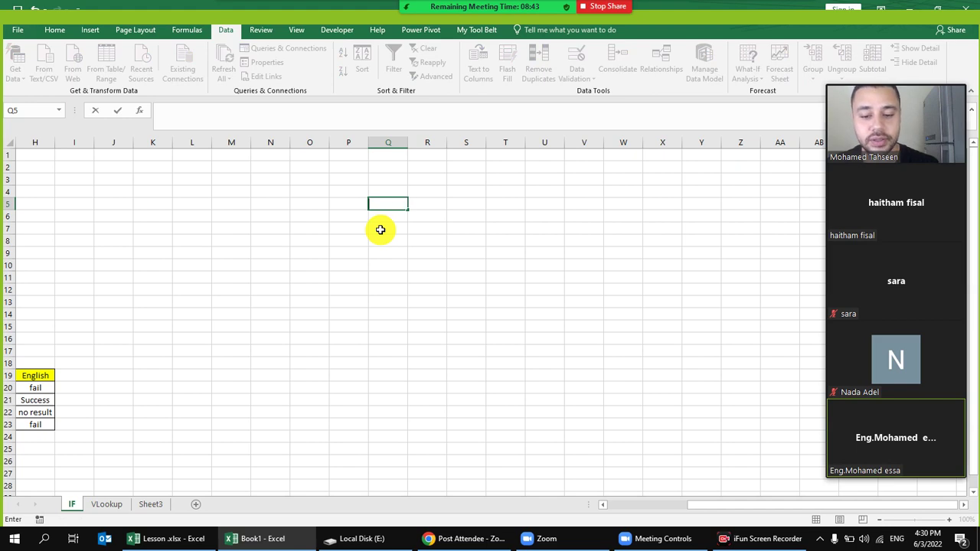
key(Return)
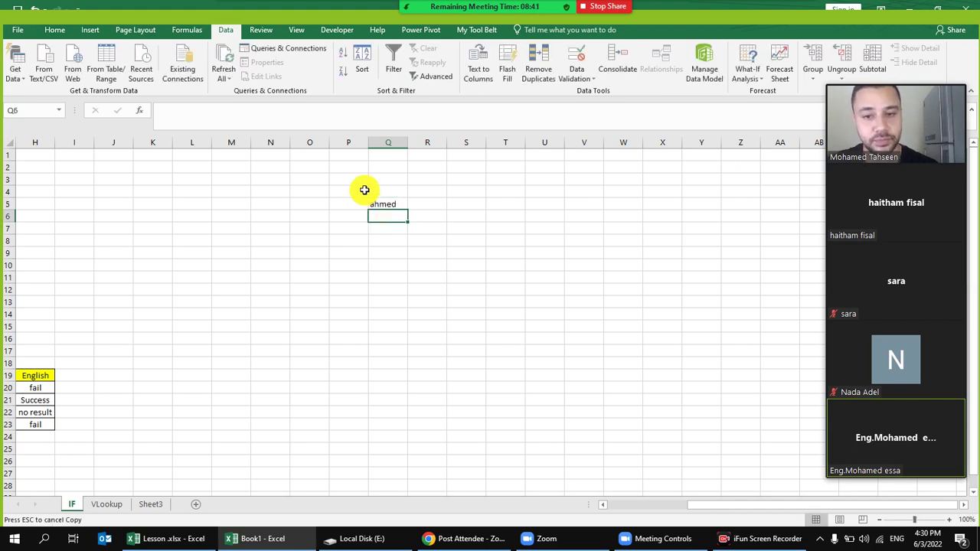
Begin an IF formula in S5, and check the meeting chat before closing it.
click(463, 203)
text(=if)
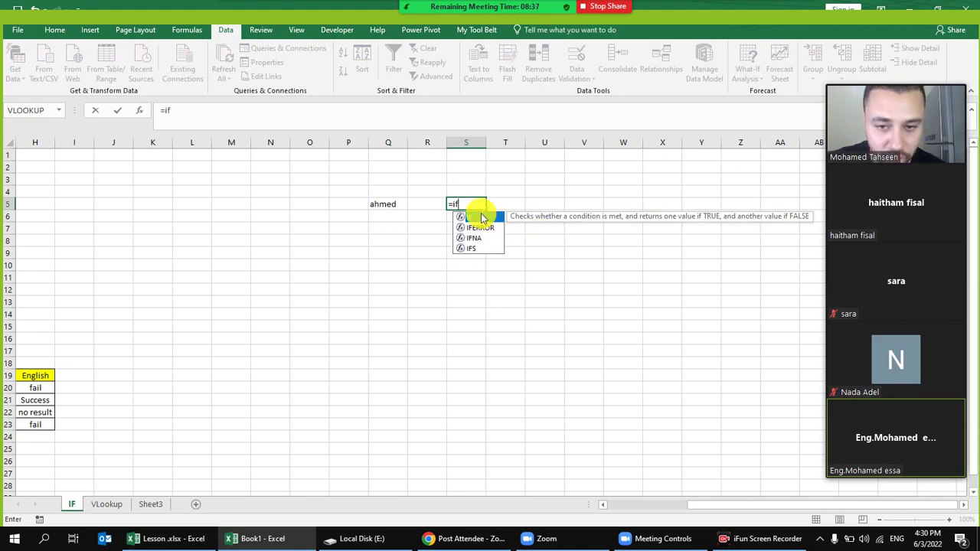
double_click(481, 217)
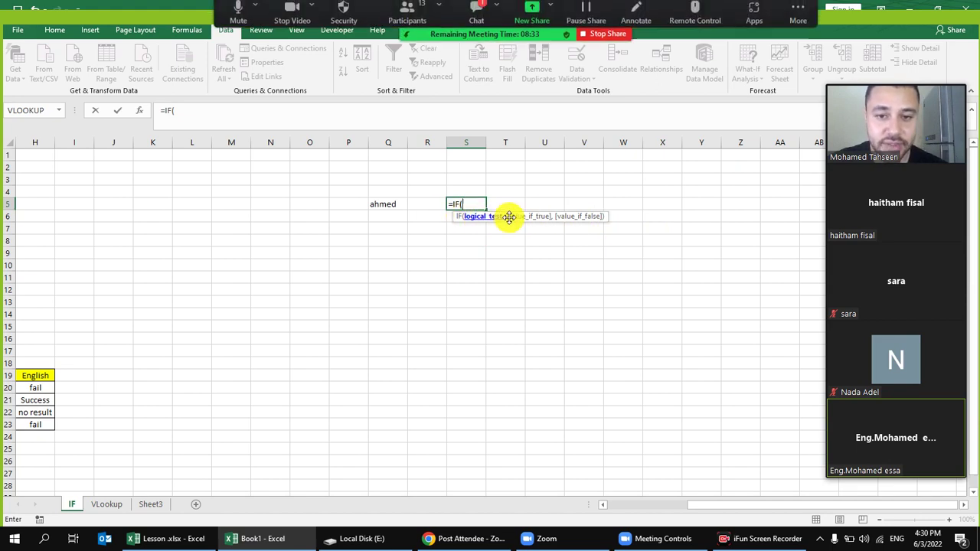
click(474, 17)
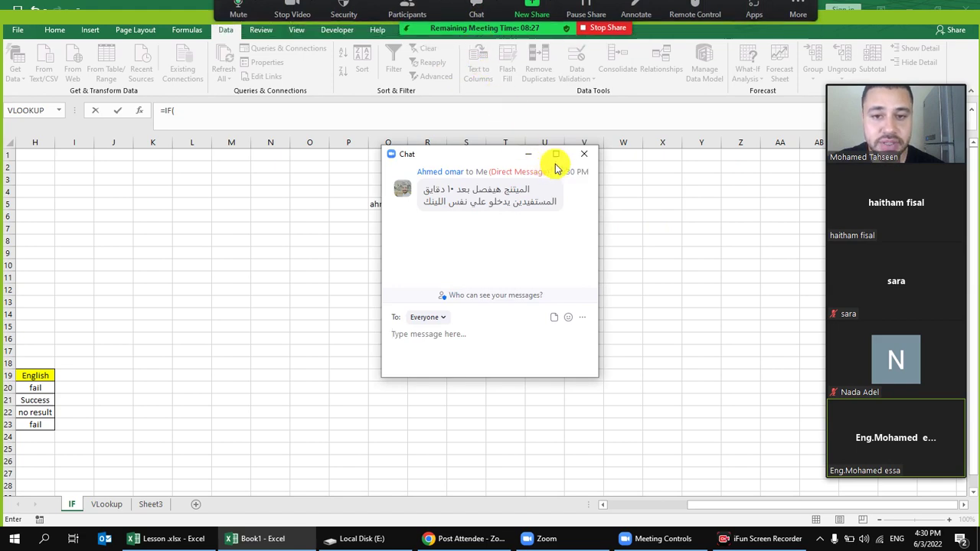
click(583, 153)
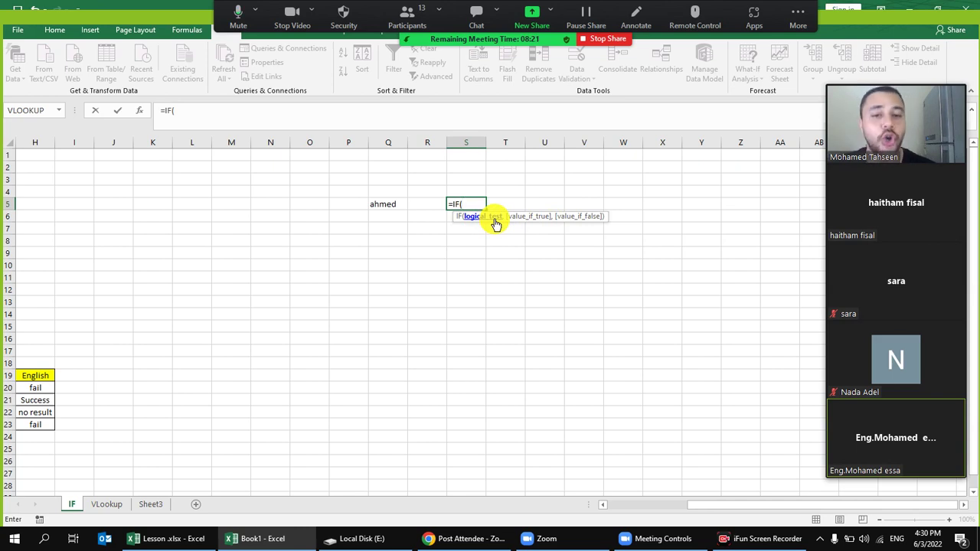
Set the S5 formula's logical test to Q5 equal to the sample first name as quoted text.
click(392, 204)
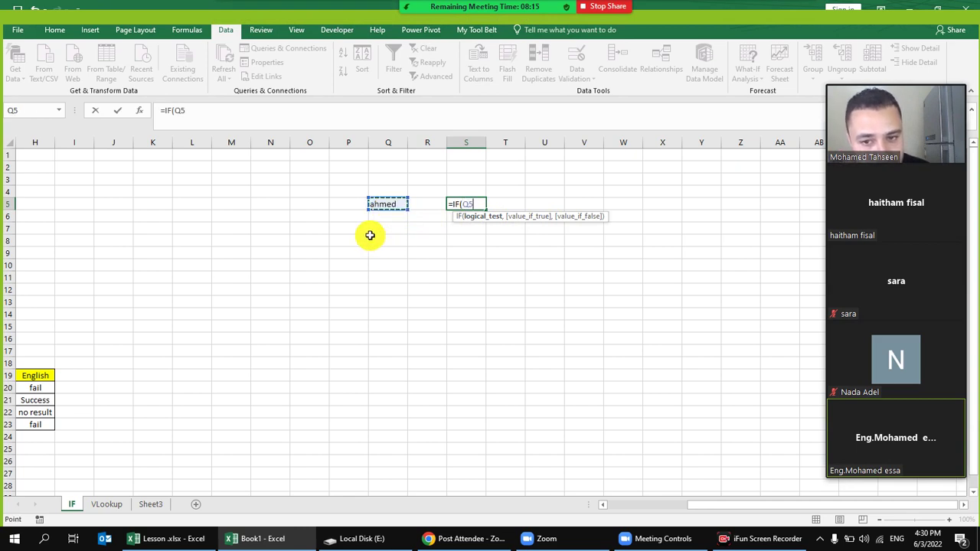
text(=)
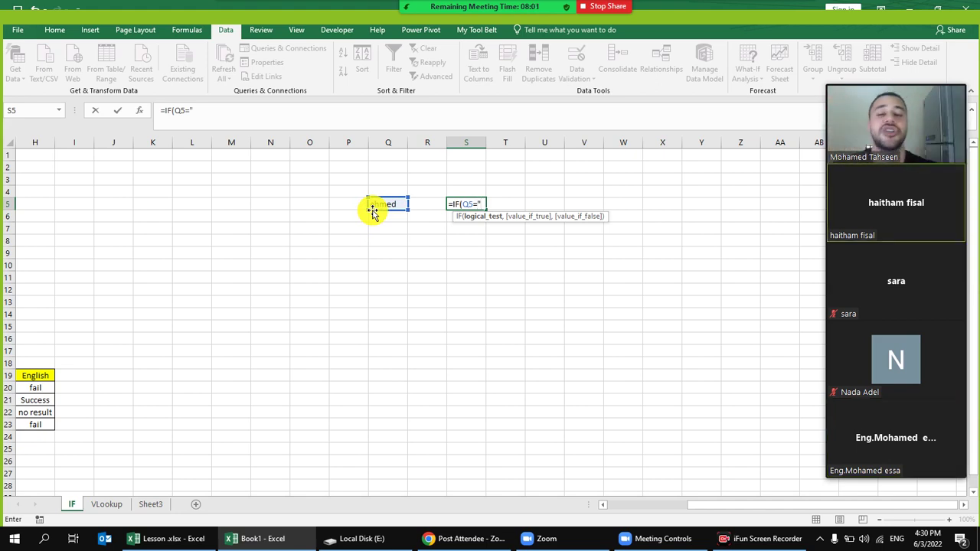
text(ahmed)
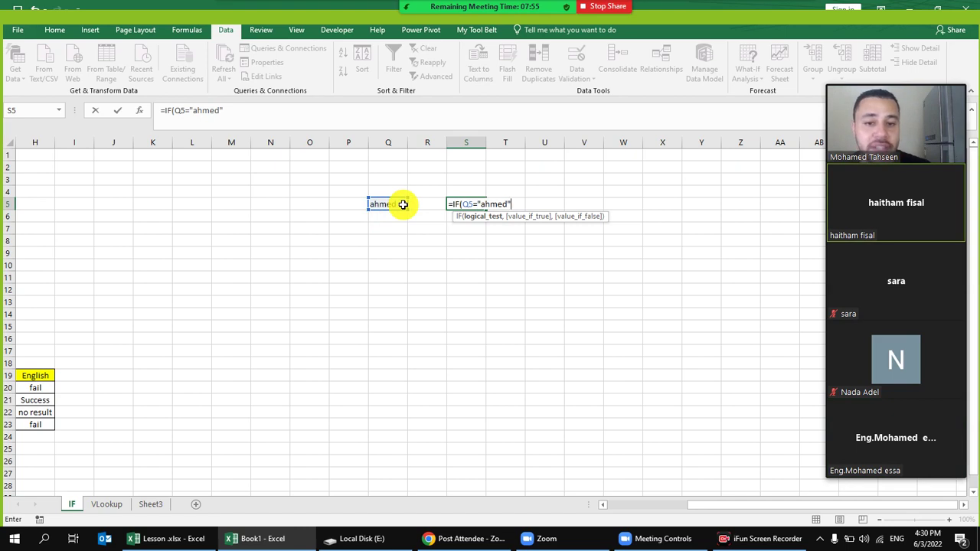
text(,)
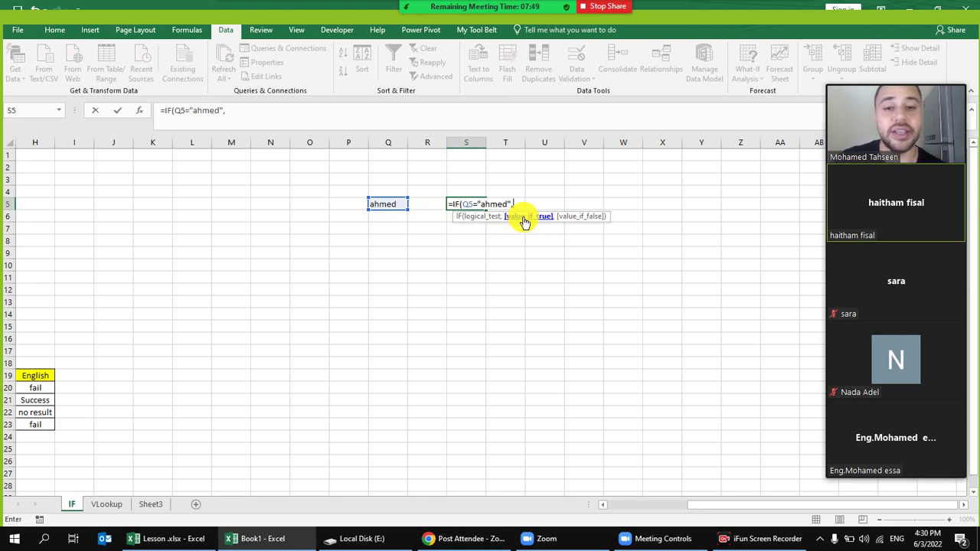
Complete the S5 IF formula with "Yes" as the true value and "No" as the false value.
text(")
text(Y)
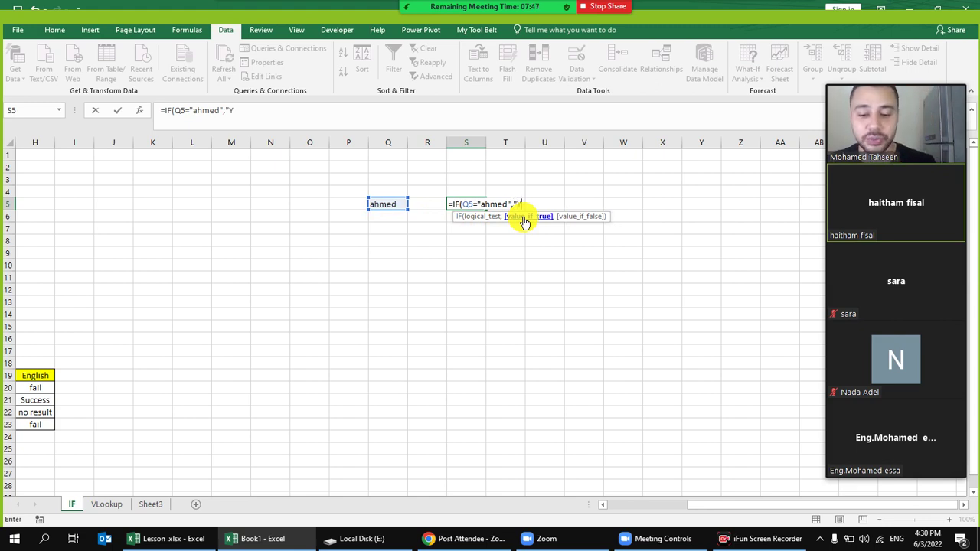
text(es",)
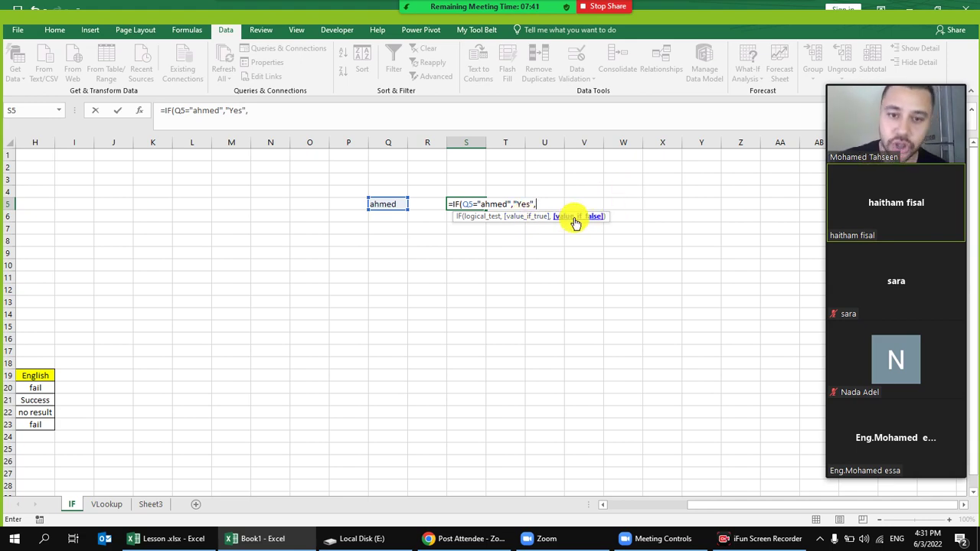
text("No)
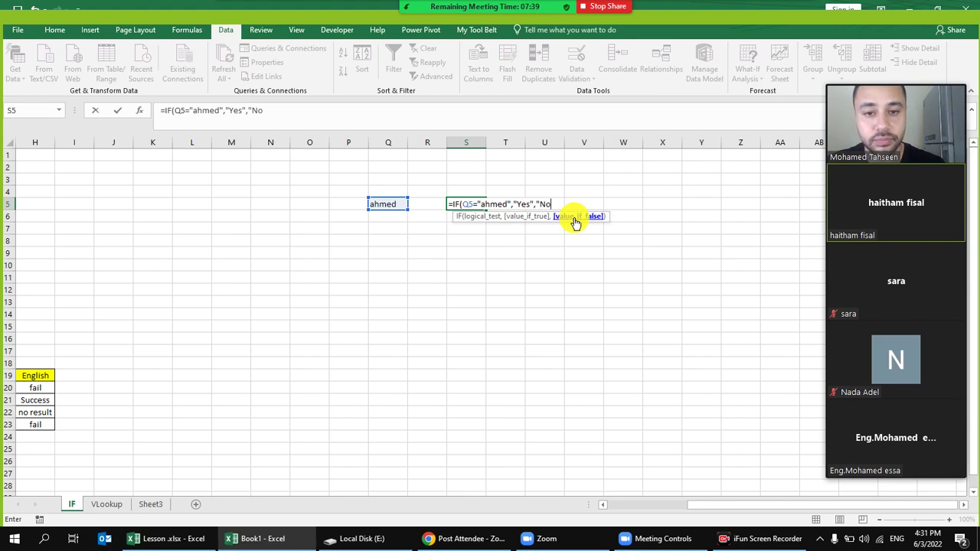
text("))
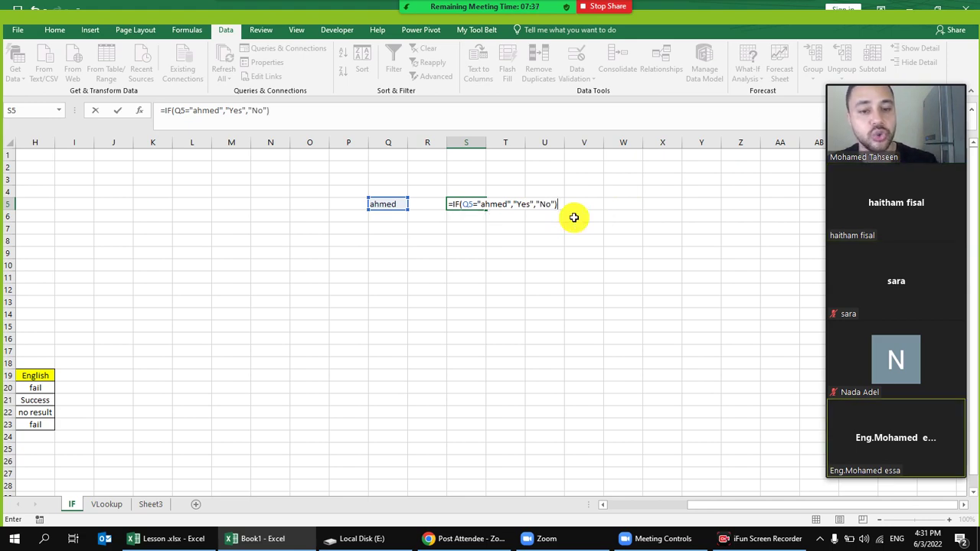
key(ctrl+Return)
key(ctrl+c)
key(Down)
click(453, 201)
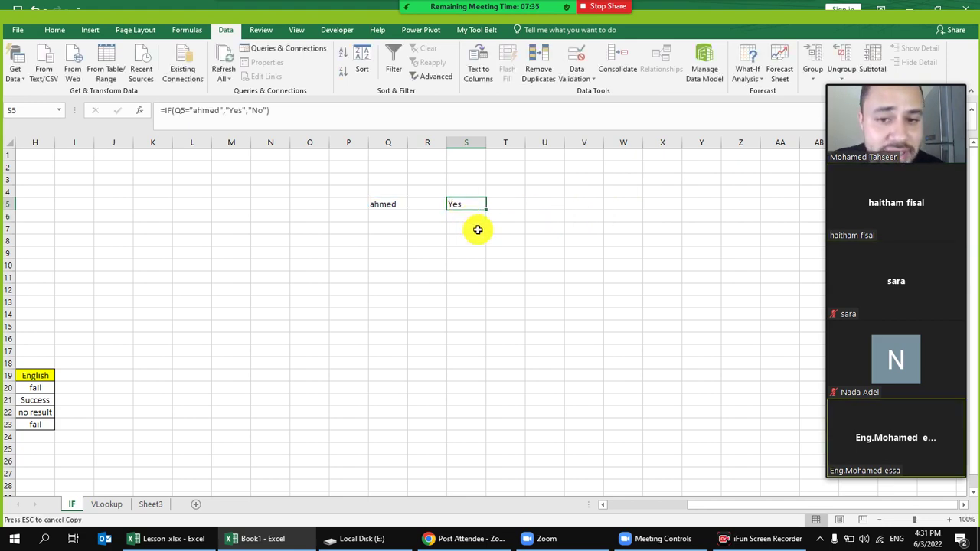
Test the IF formula by replacing the name in Q5 with a different first name and selecting S5.
click(391, 206)
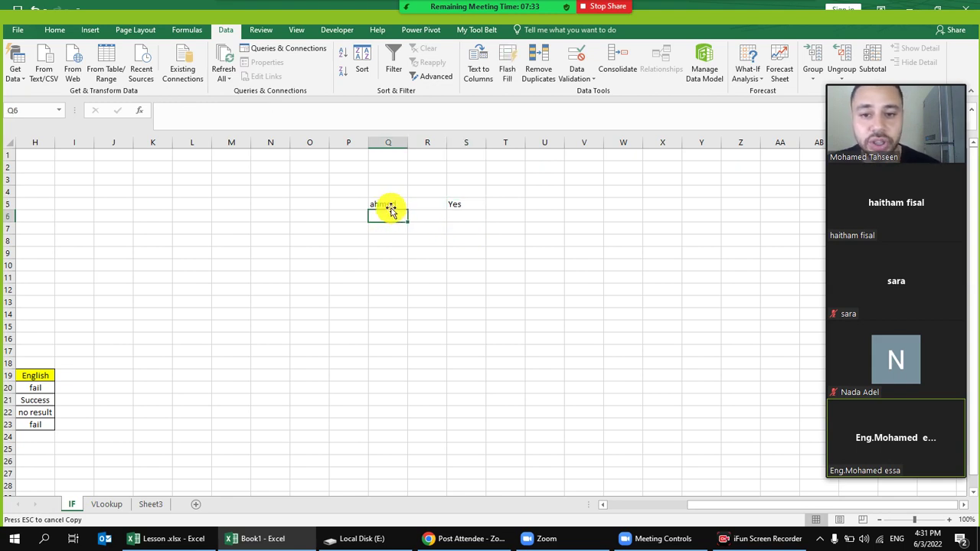
text(mohamed)
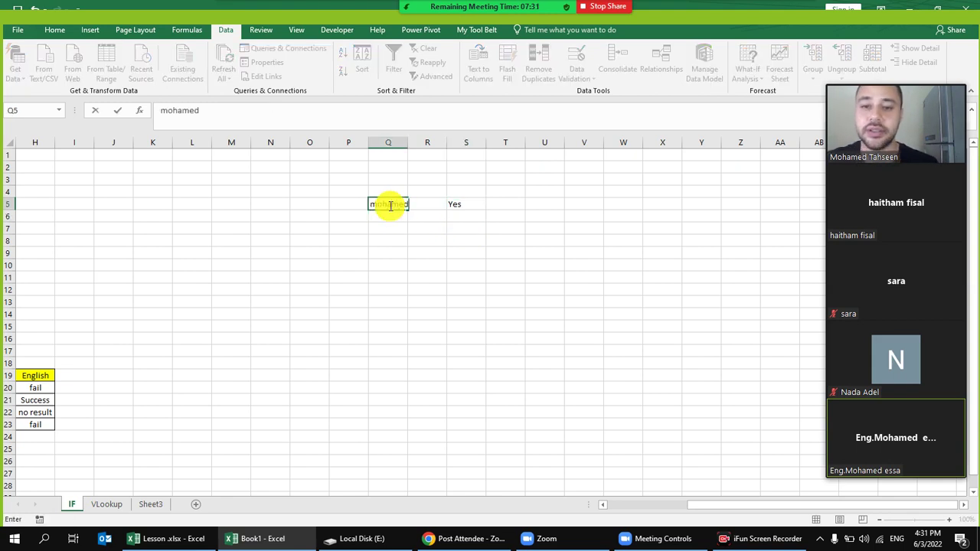
key(Return)
click(474, 204)
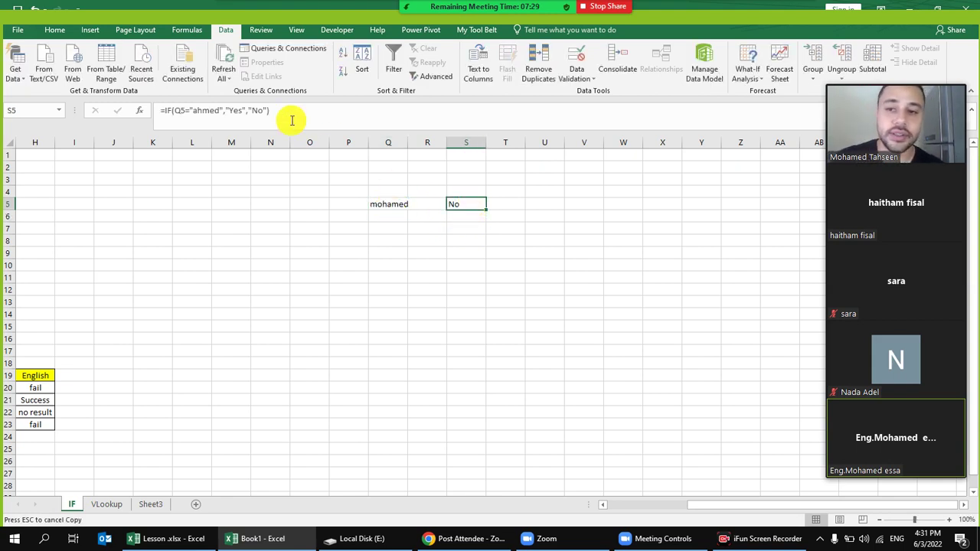
Clear the IF example from Q3:U10 and admit the waiting participant to the Zoom meeting.
drag(378, 181, 532, 270)
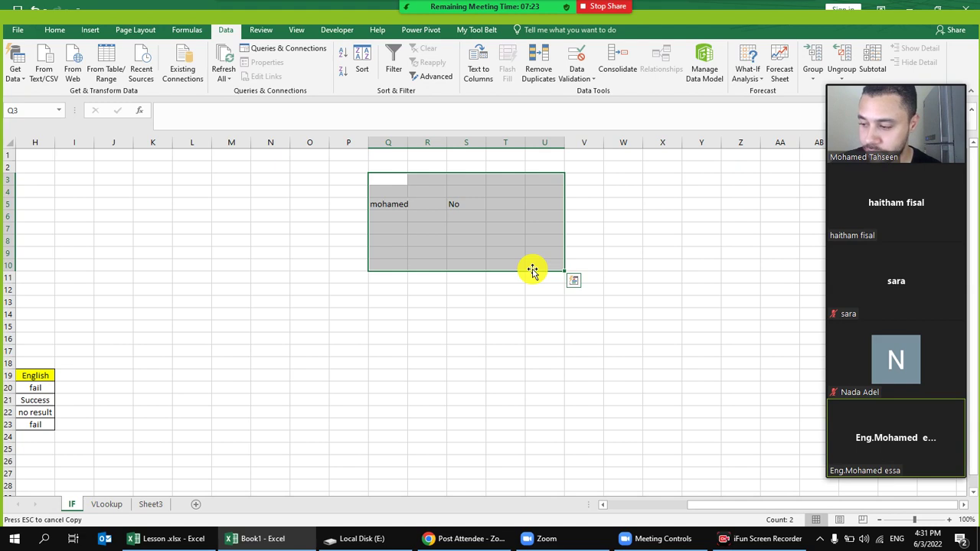
key(Delete)
drag(303, 240, 2, 283)
click(241, 328)
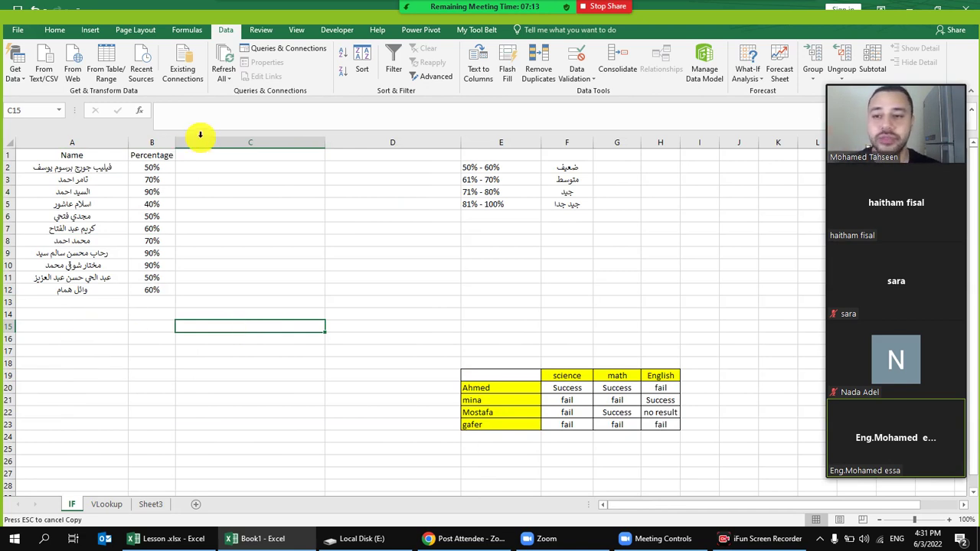
click(209, 167)
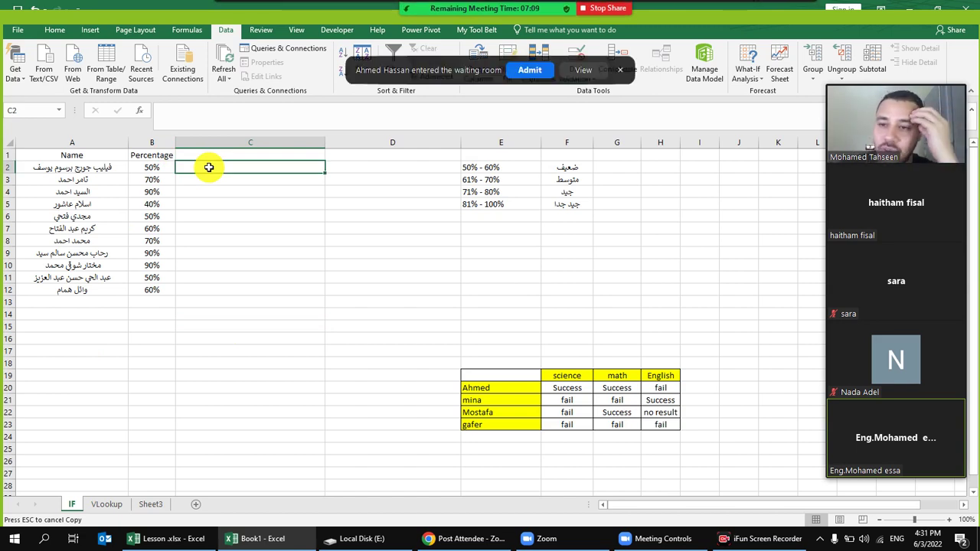
click(522, 71)
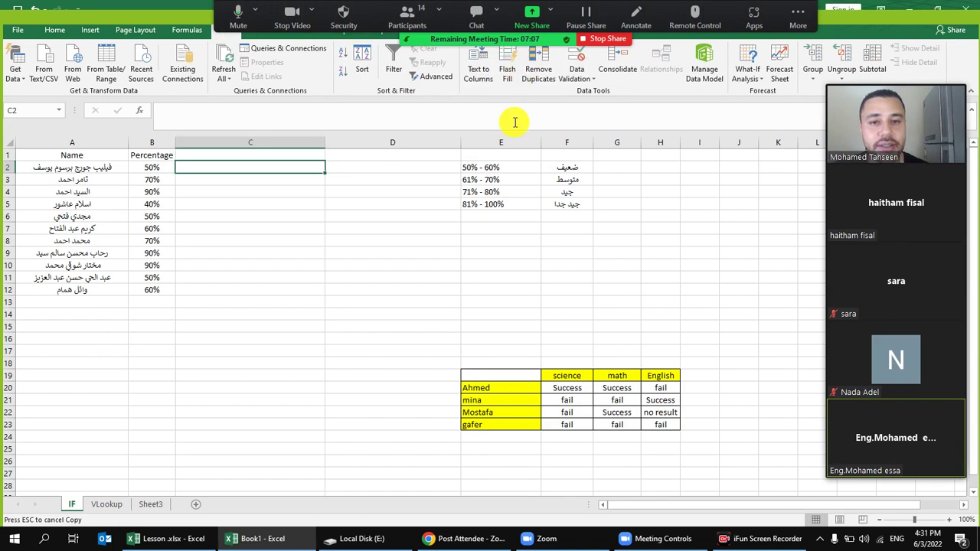
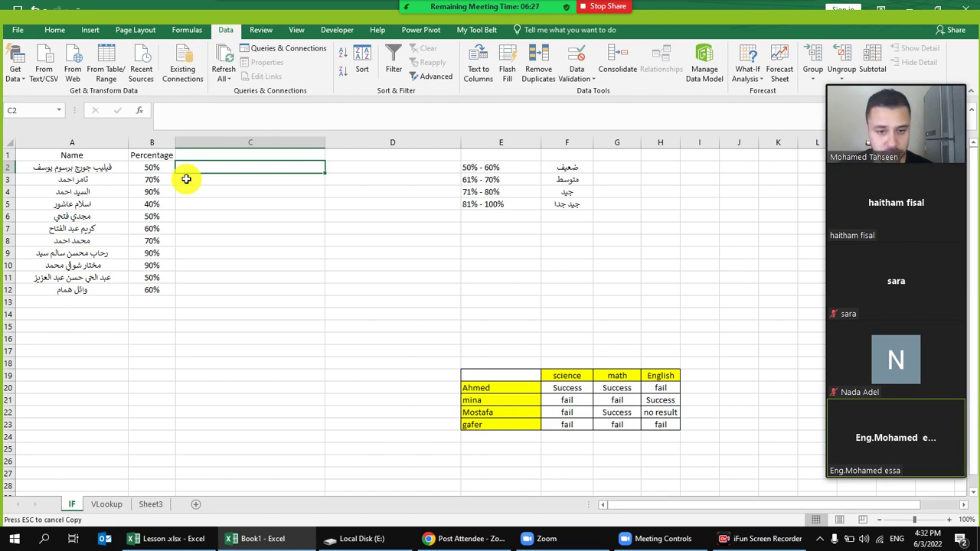
Start an IF formula in C2 that tests B2<50% and returns 0 when true.
text(=)
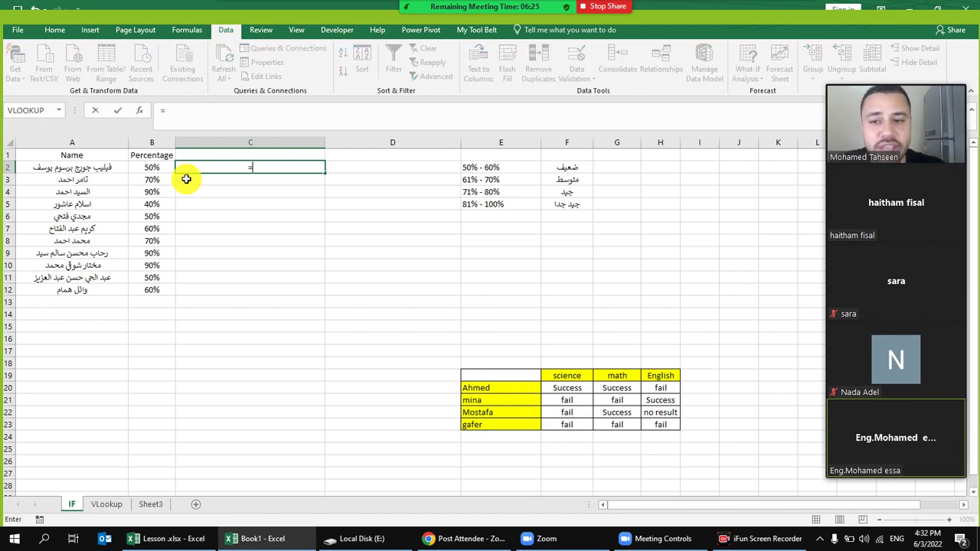
text(IF()
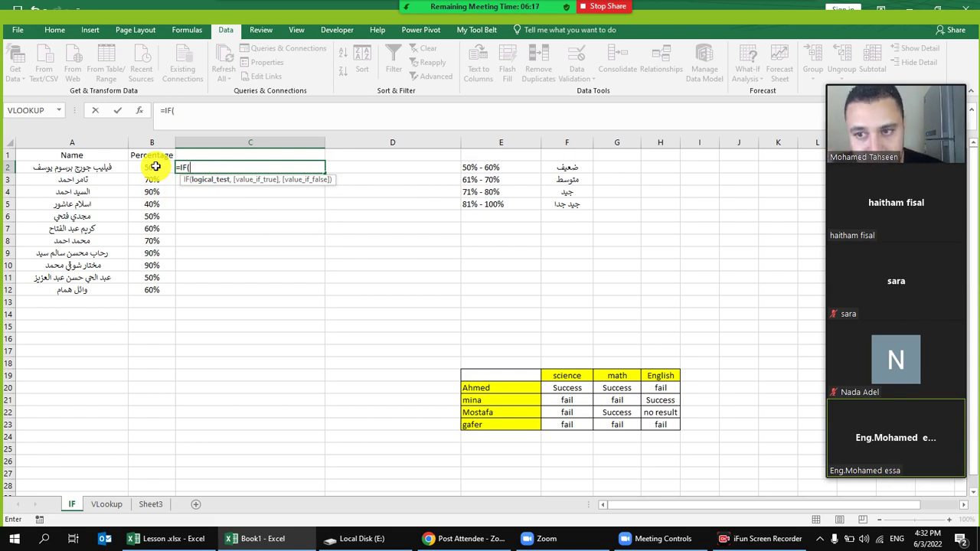
click(164, 167)
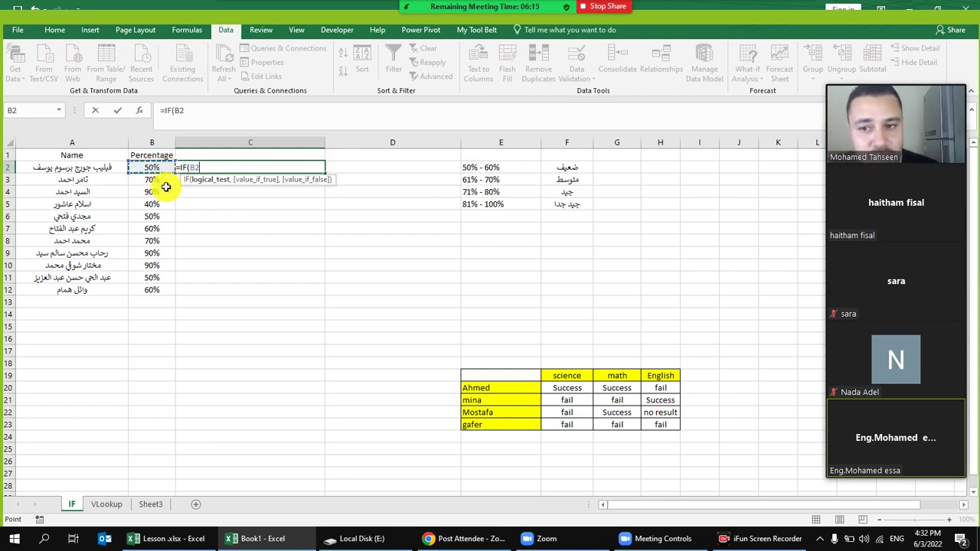
text(<50%)
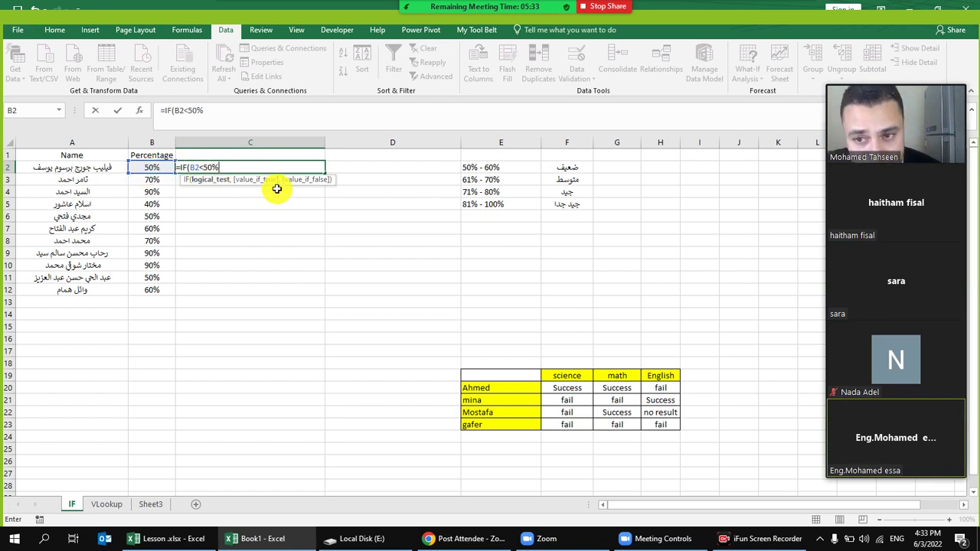
text(,)
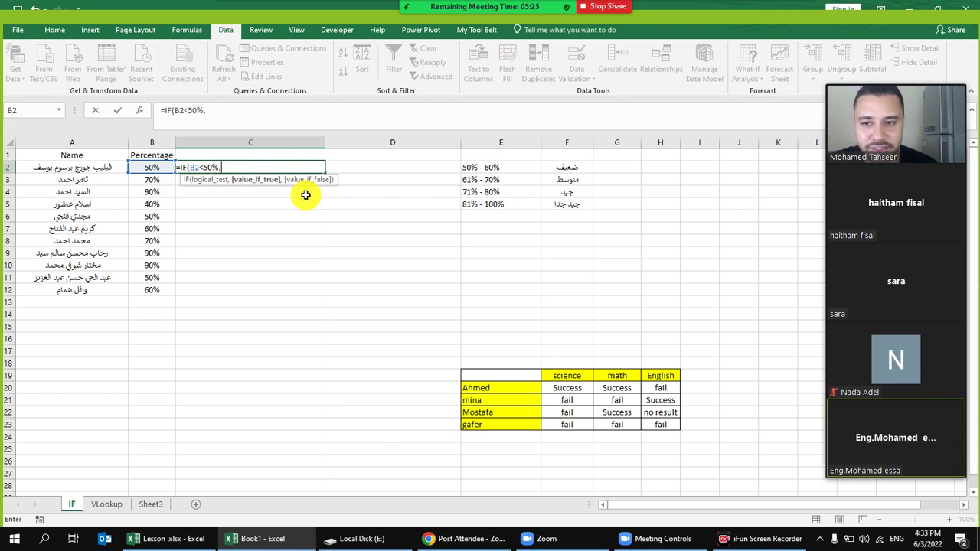
text(0)
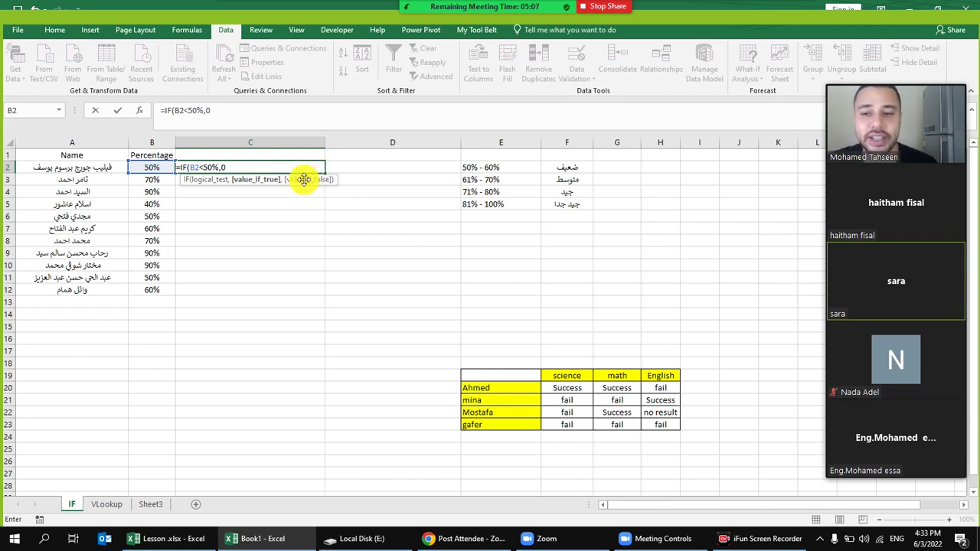
text(,)
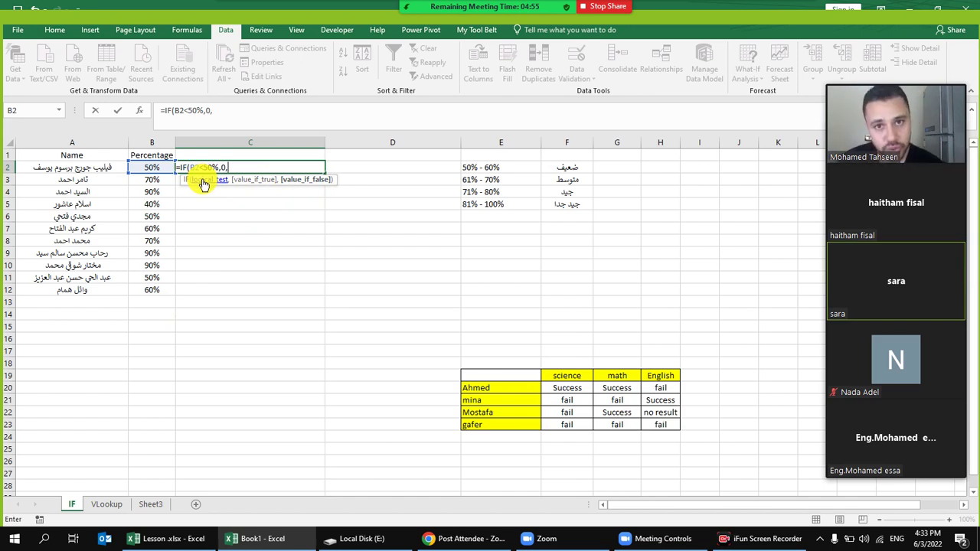
Nest a second IF as the false argument of the C2 formula, with the logical test B2<61%.
text(IF()
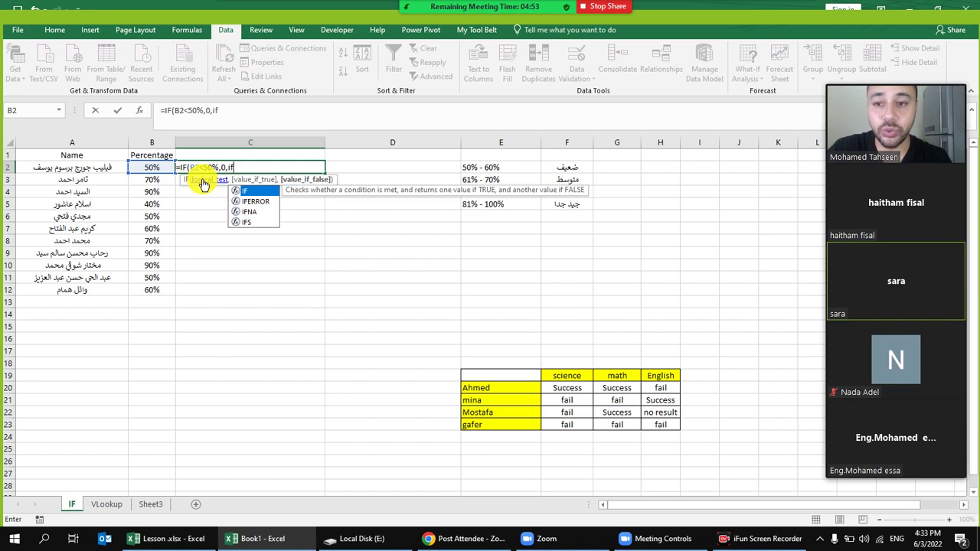
click(147, 167)
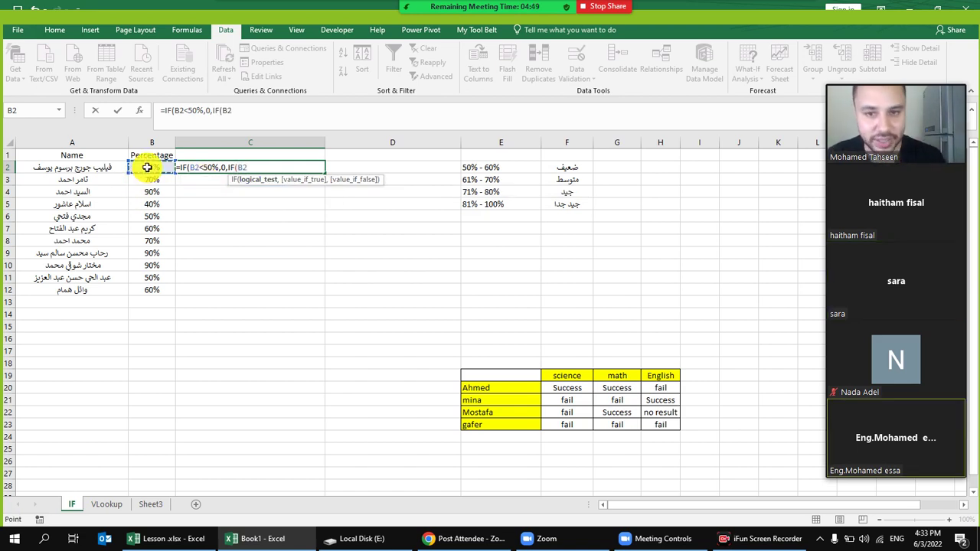
text(<)
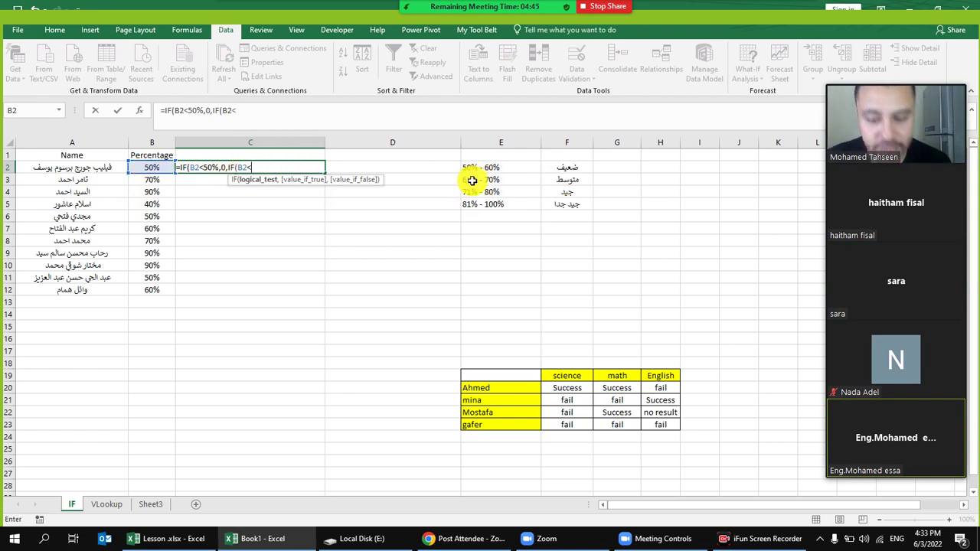
text(61%)
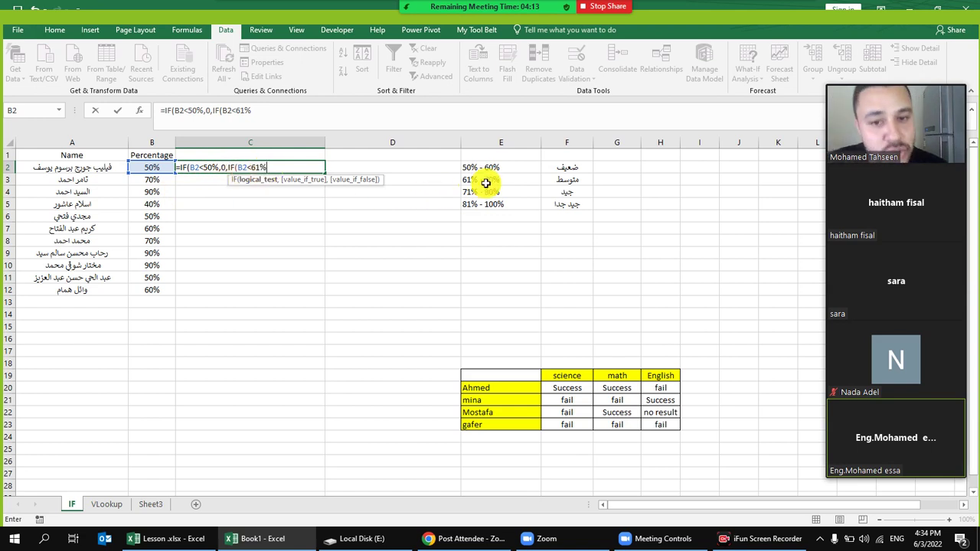
text(,)
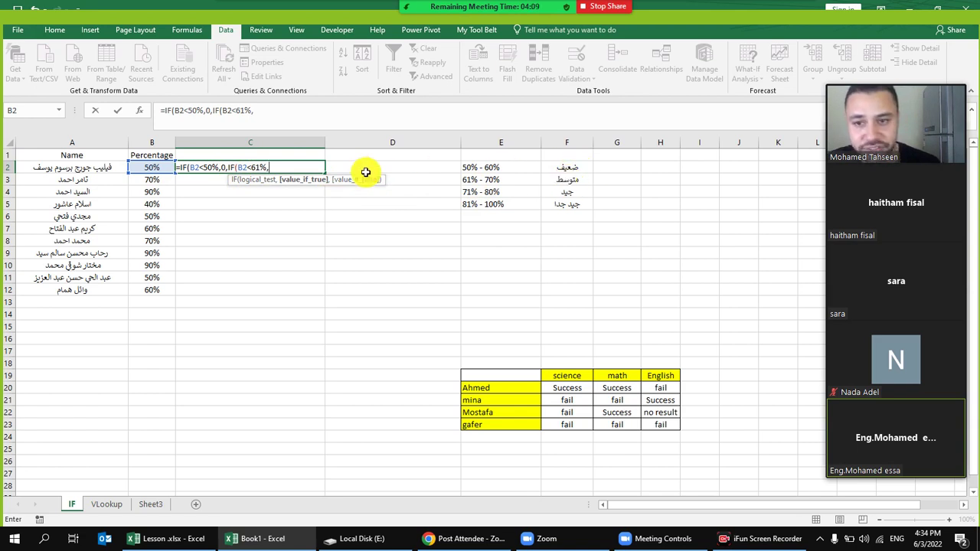
Enter the Arabic rating "ضعيف" as the true value of the nested IF in C2.
text(")
text(qu)
key(BackSpace)
key(BackSpace)
key(alt+shift)
text(ضعيف)
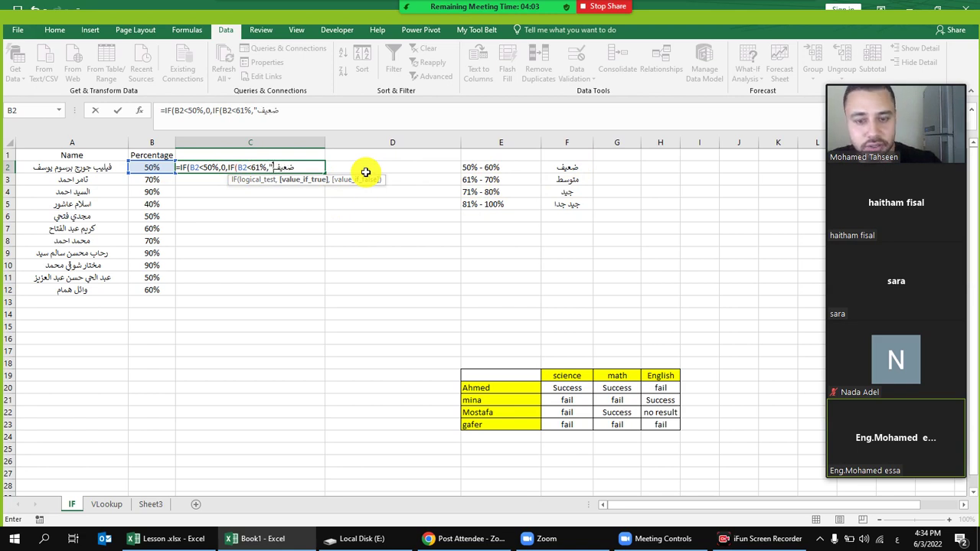
text(")
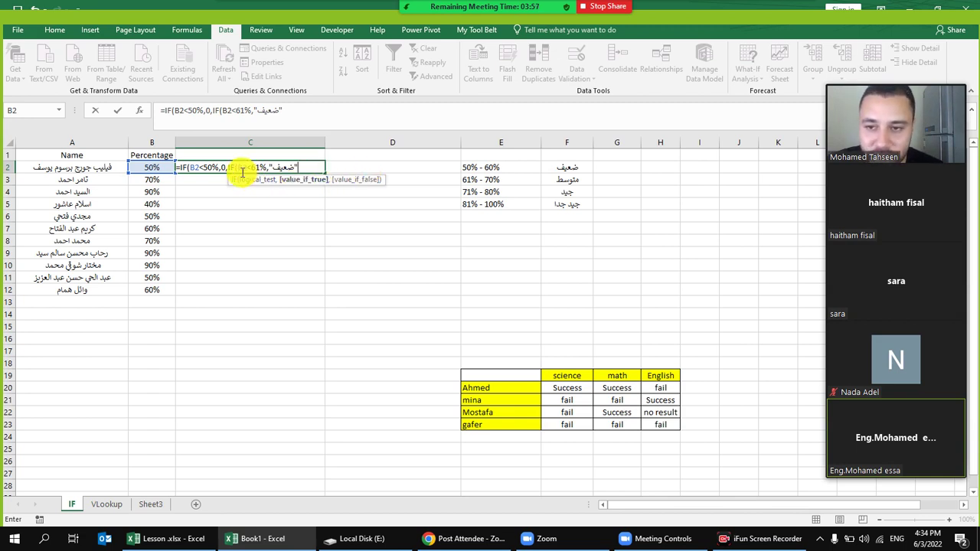
Review the logical test and true-value arguments of the outer and nested IF in the C2 formula.
click(197, 169)
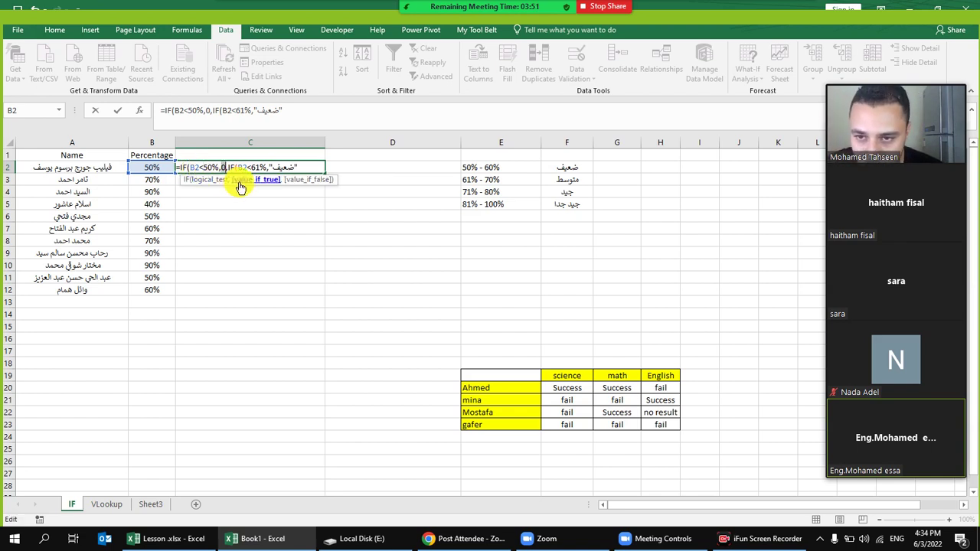
click(230, 179)
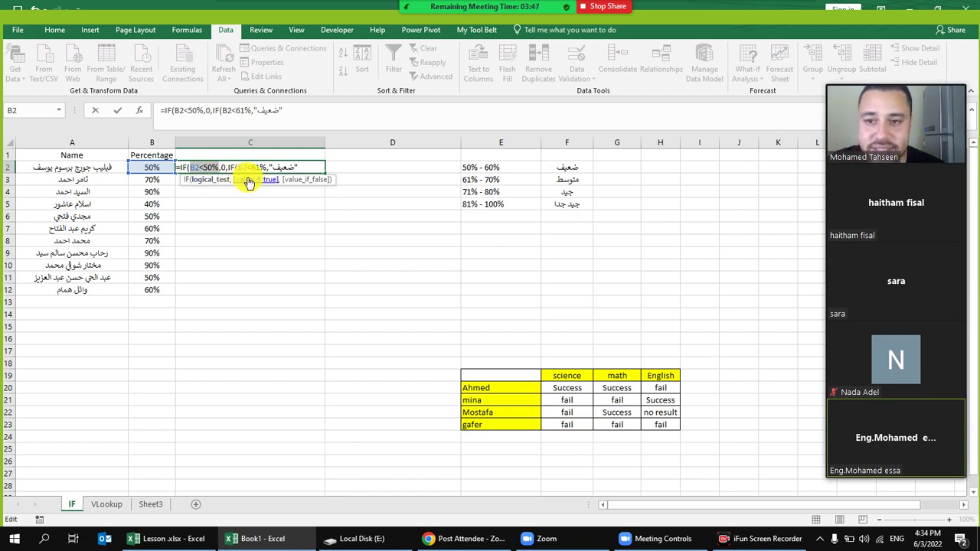
click(249, 181)
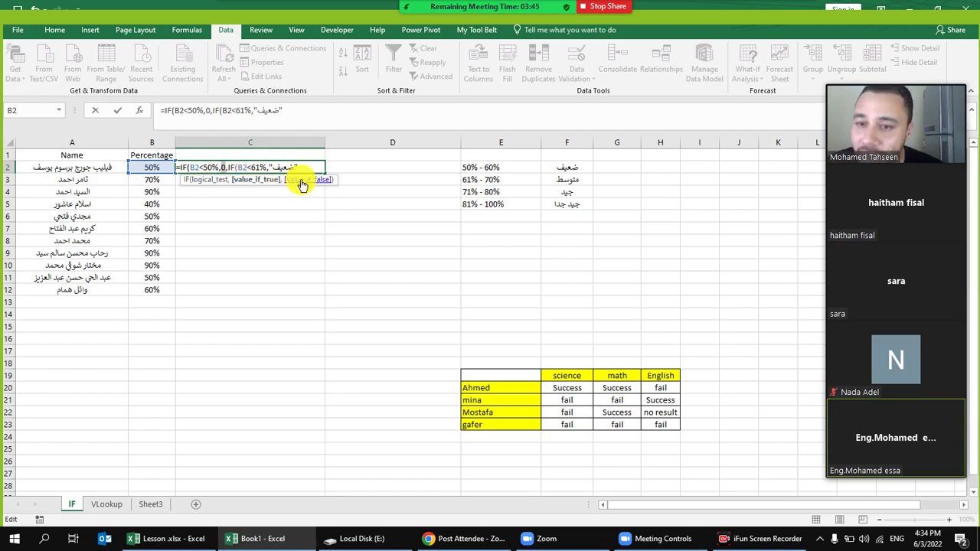
click(260, 169)
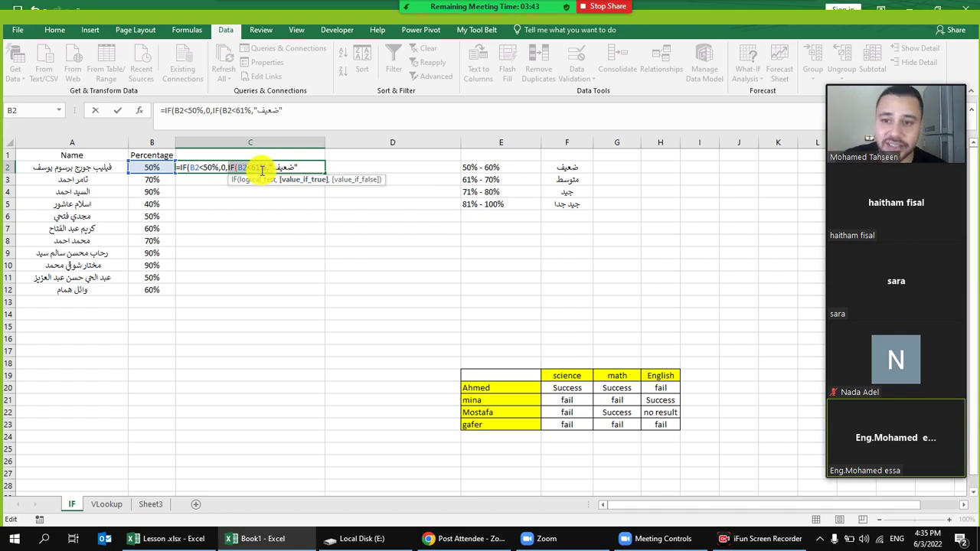
click(310, 182)
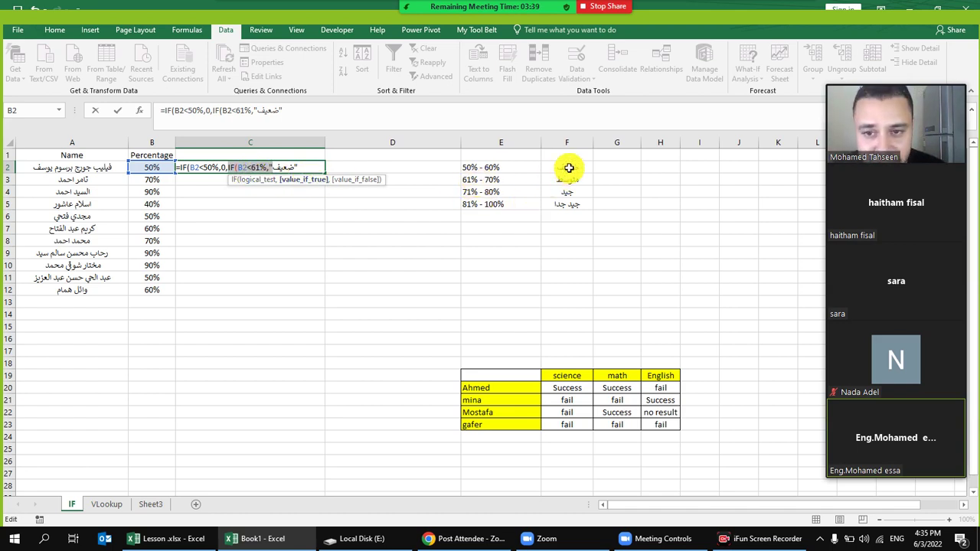
Nest a third IF as the false argument of the C2 formula, with the logical test B2<71%.
click(314, 166)
text(,)
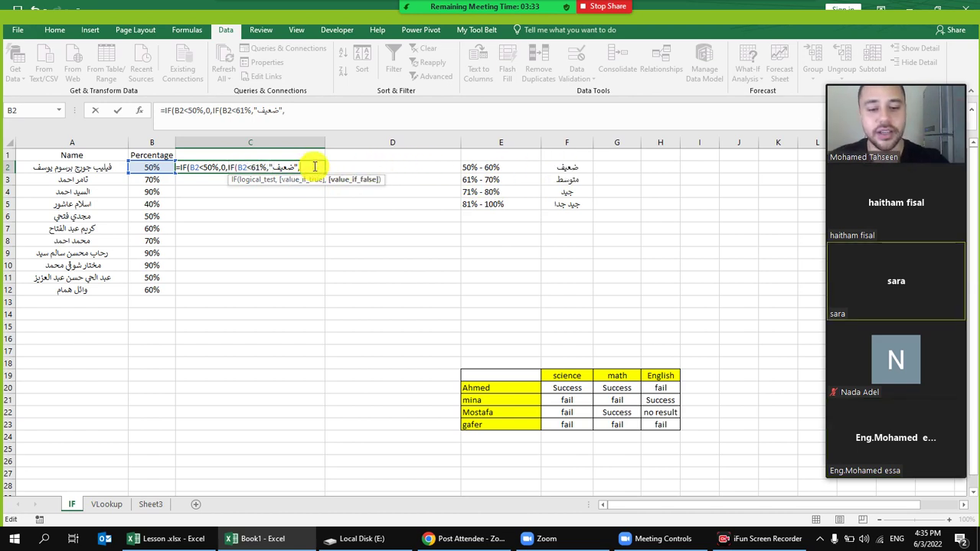
text(if)
key(Tab)
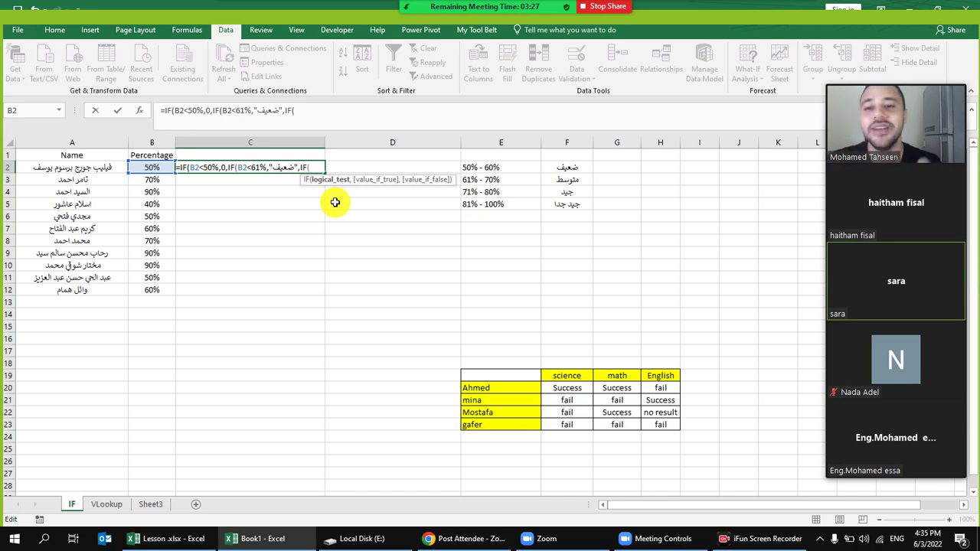
click(151, 169)
text(<)
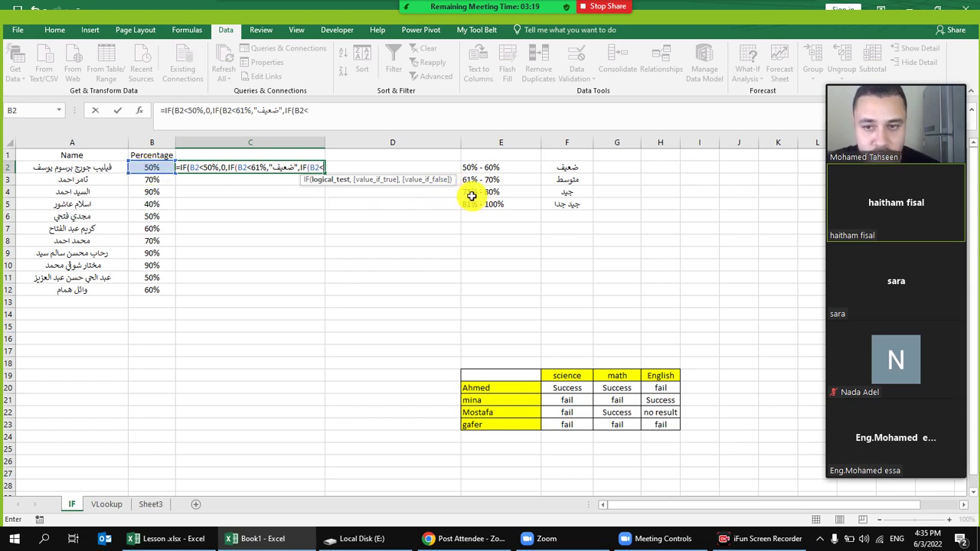
text(71%)
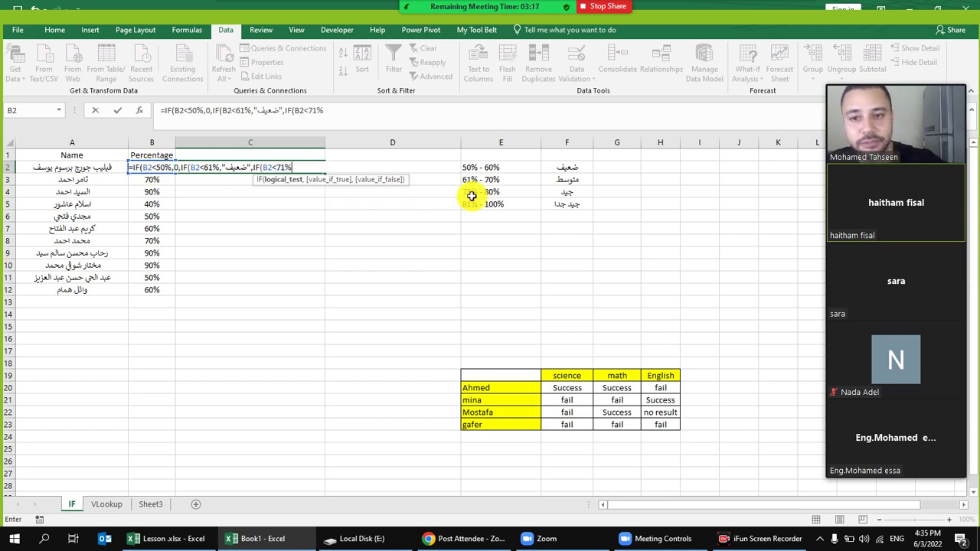
Enter the Arabic rating "متوسط" as the true value of the third IF in C2.
text(,"lj)
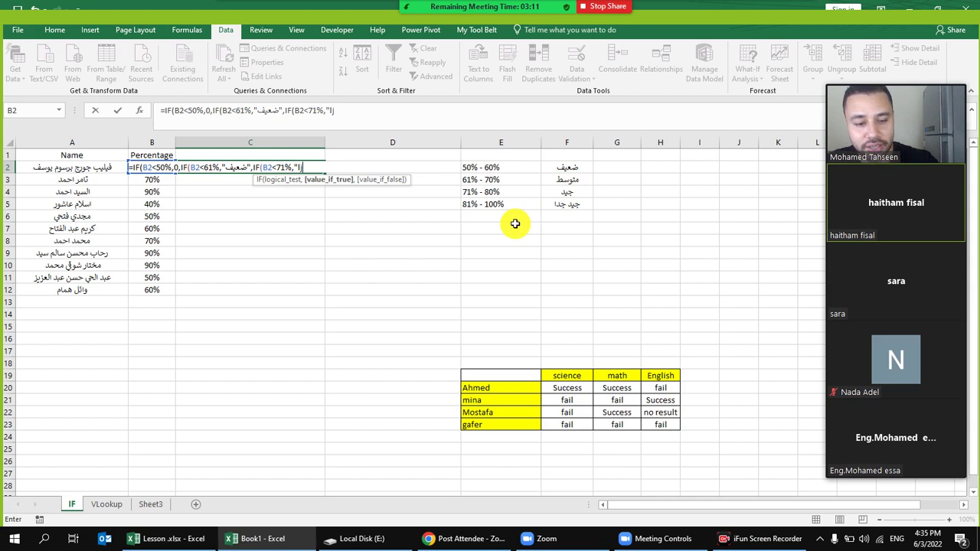
text(متوسط)
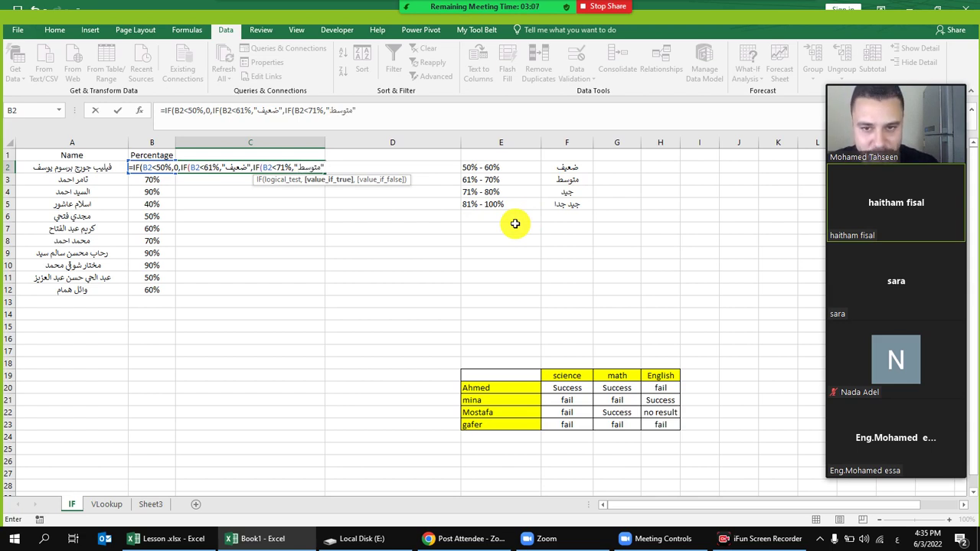
text(")
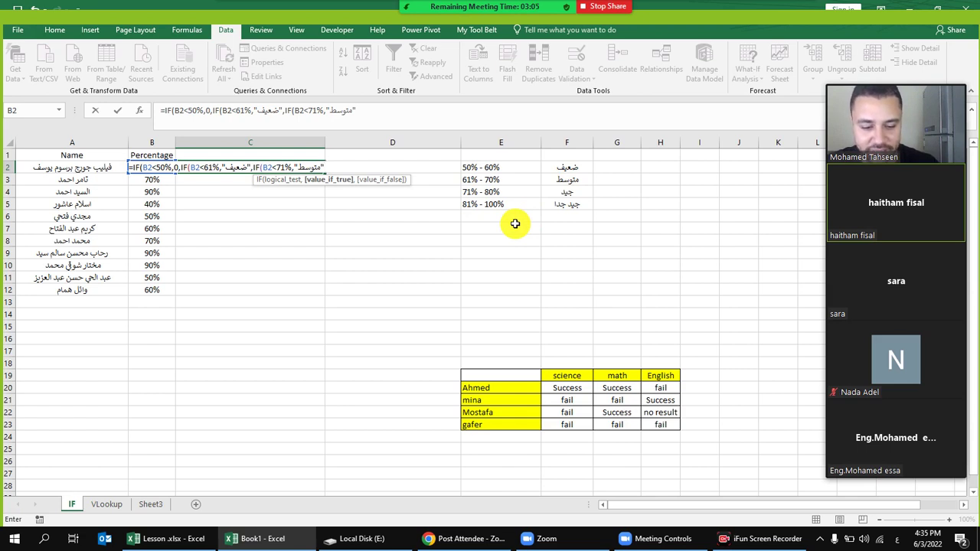
text(,)
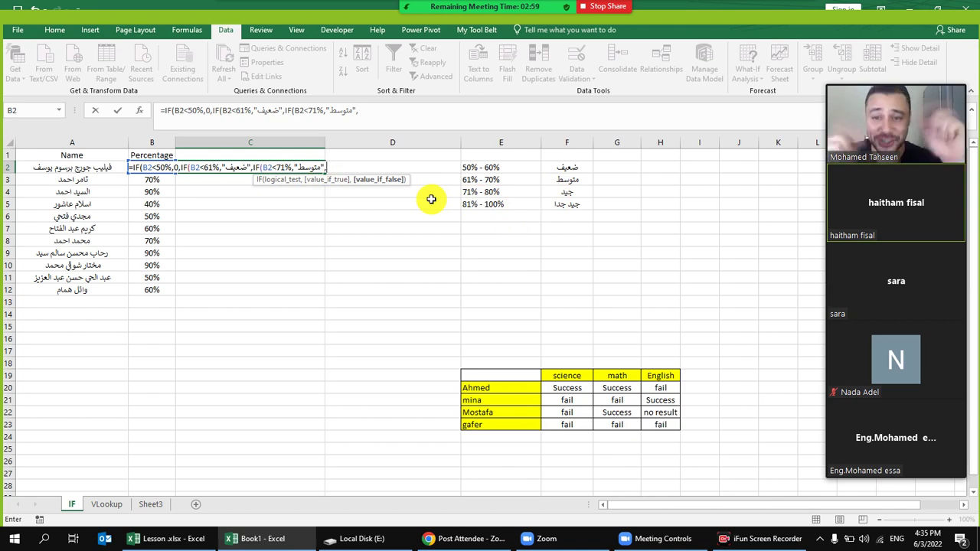
Begin a fourth IF as the false argument of the third, and discard the unfinished C2 formula.
text(if)
key(Tab)
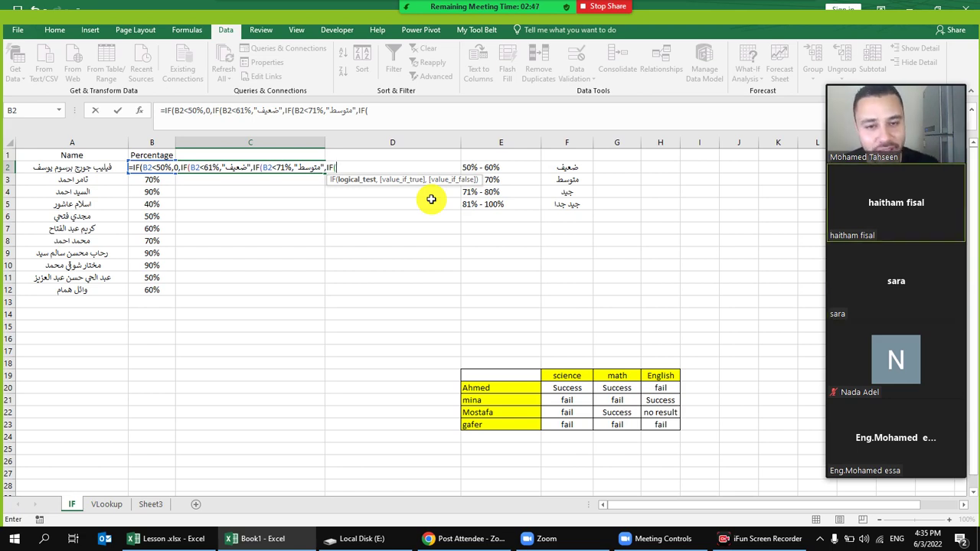
key(Escape)
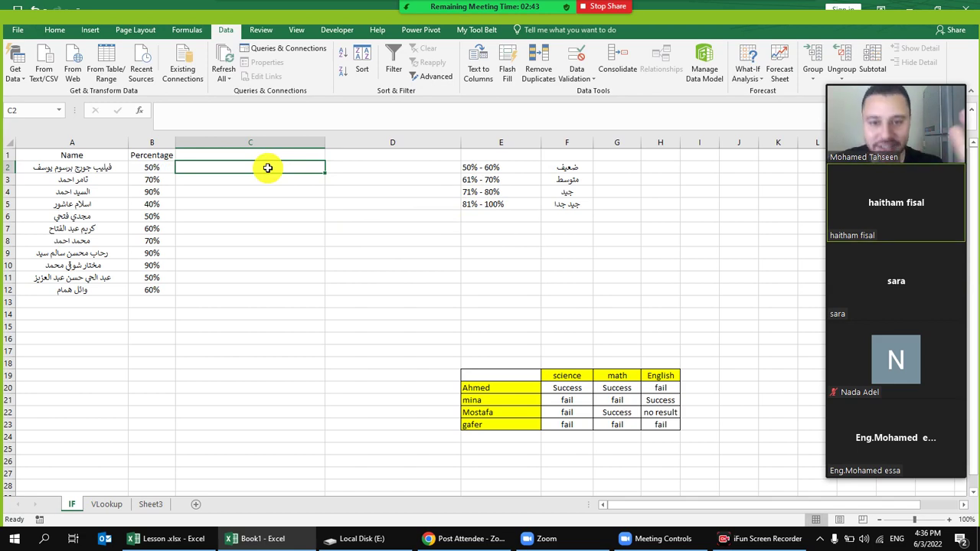
Restart the IF formula in C2 with the logical test B2<50% and 0 as the true value.
text(=IF()
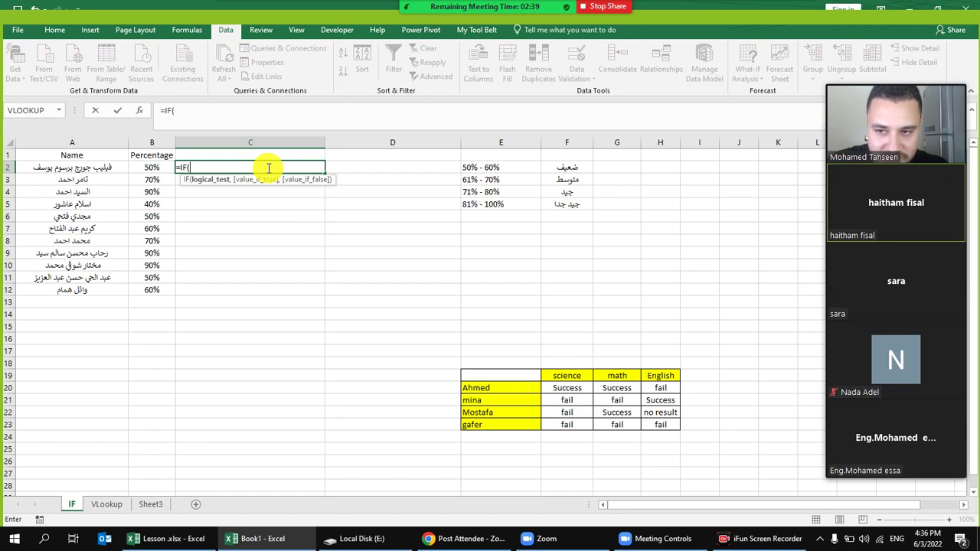
click(150, 168)
text(<)
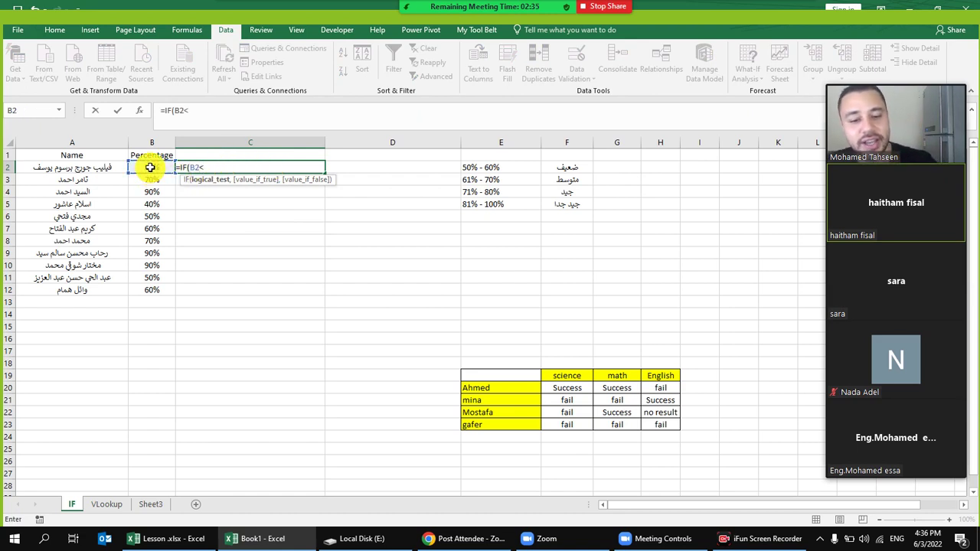
text(50%)
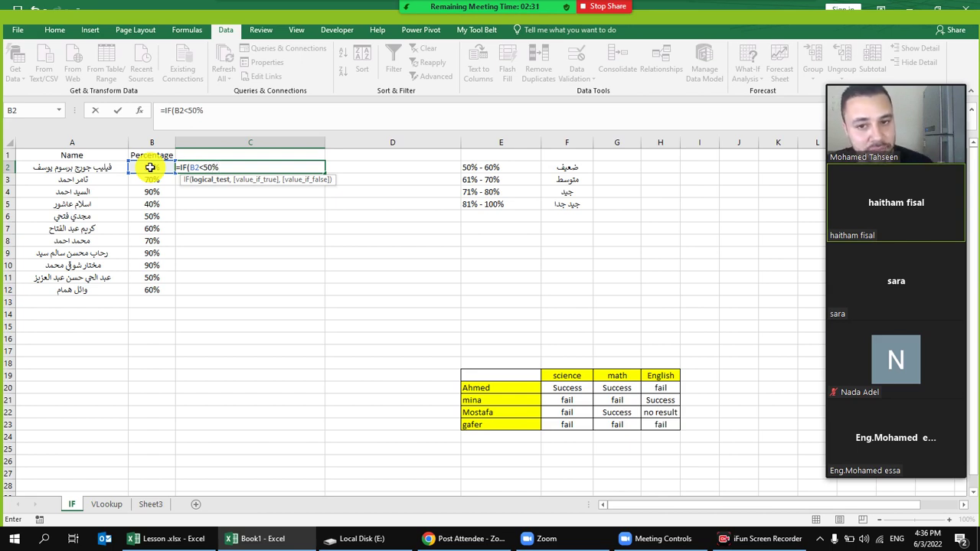
text(,0)
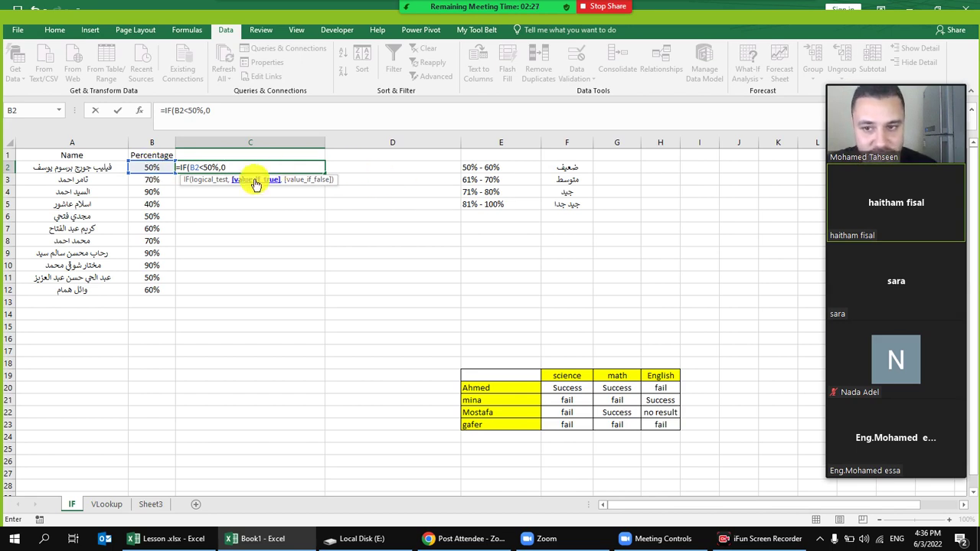
Nest a second IF as the false argument of the restarted C2 formula, with the logical test B2<61%.
click(274, 169)
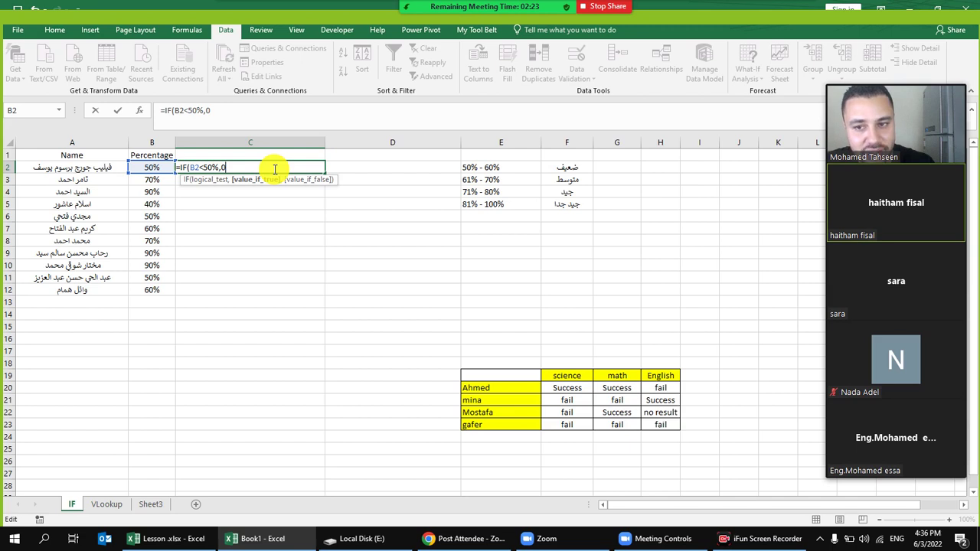
text(,)
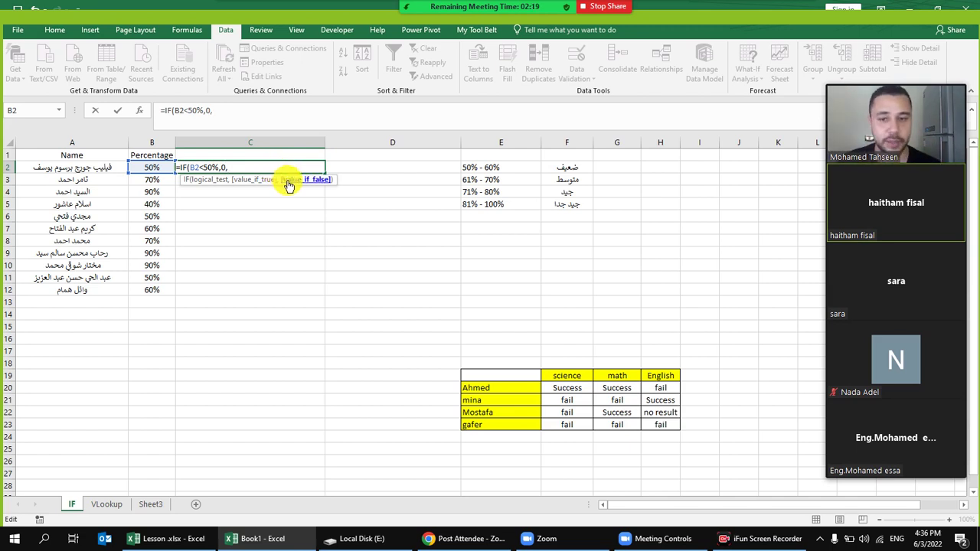
text(IF()
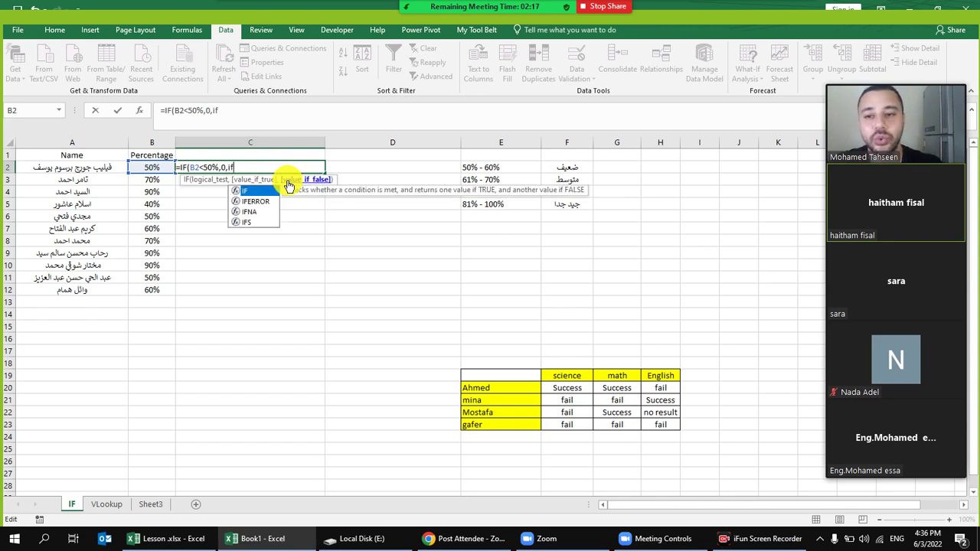
click(142, 168)
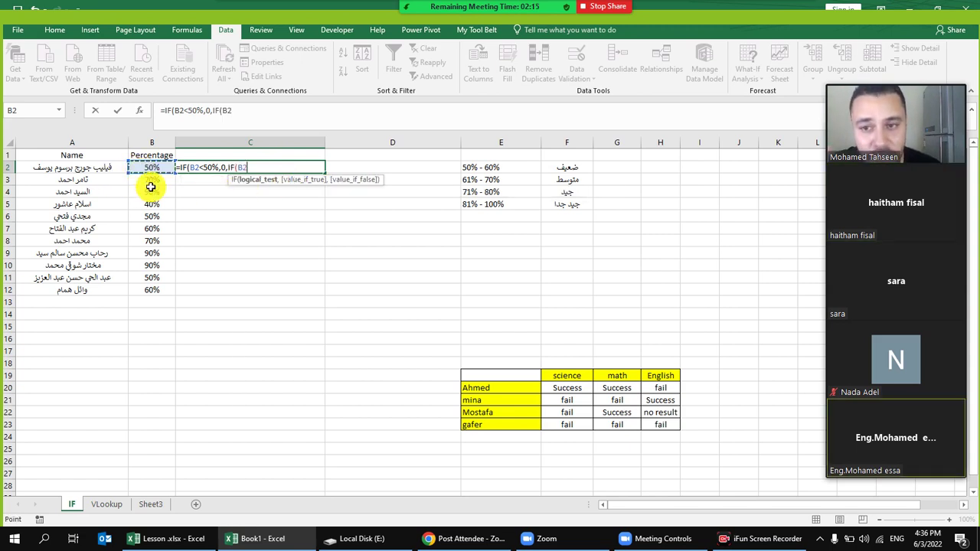
text(<)
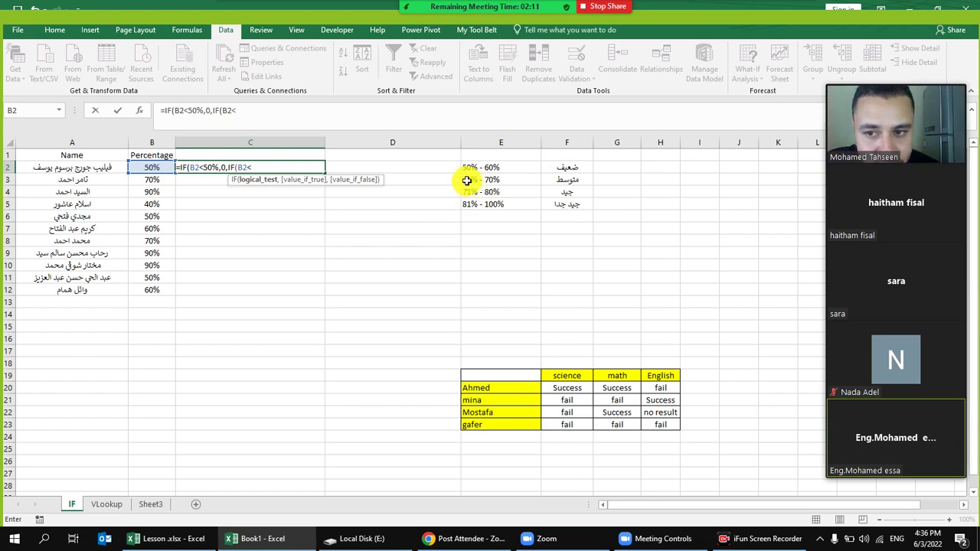
text(61)
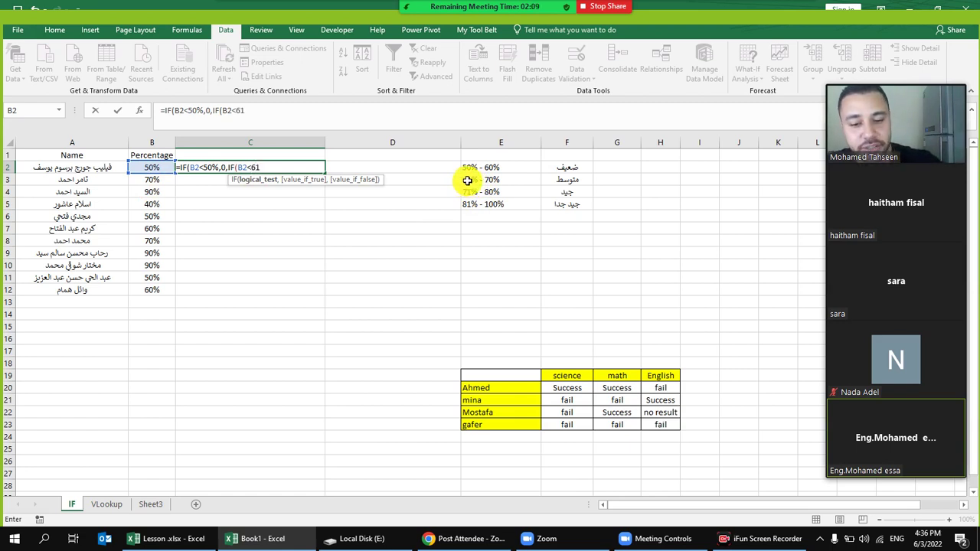
text(%,)
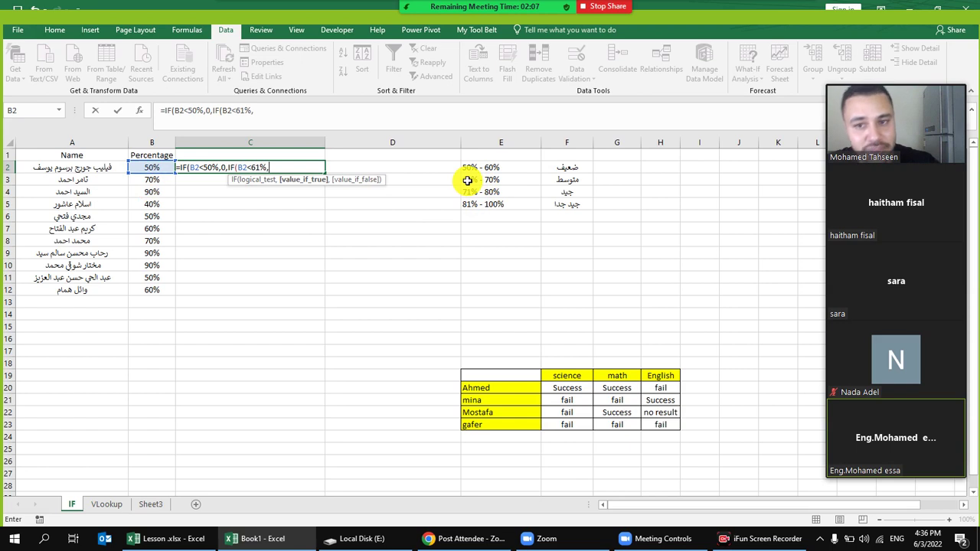
Set "ضعيف" as the nested IF's true value in C2 and continue to its false argument.
text(")
key(alt+shift)
text(ضعي)
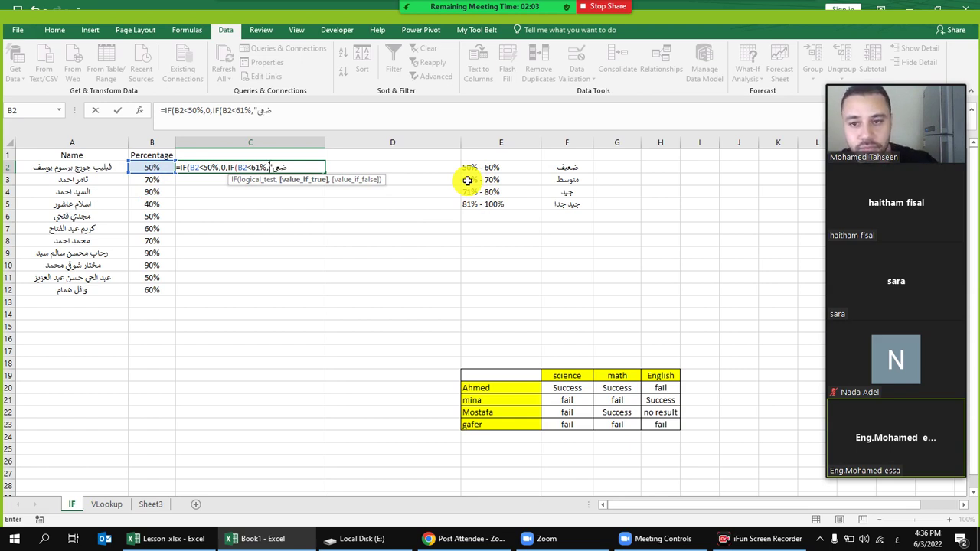
text(ف)
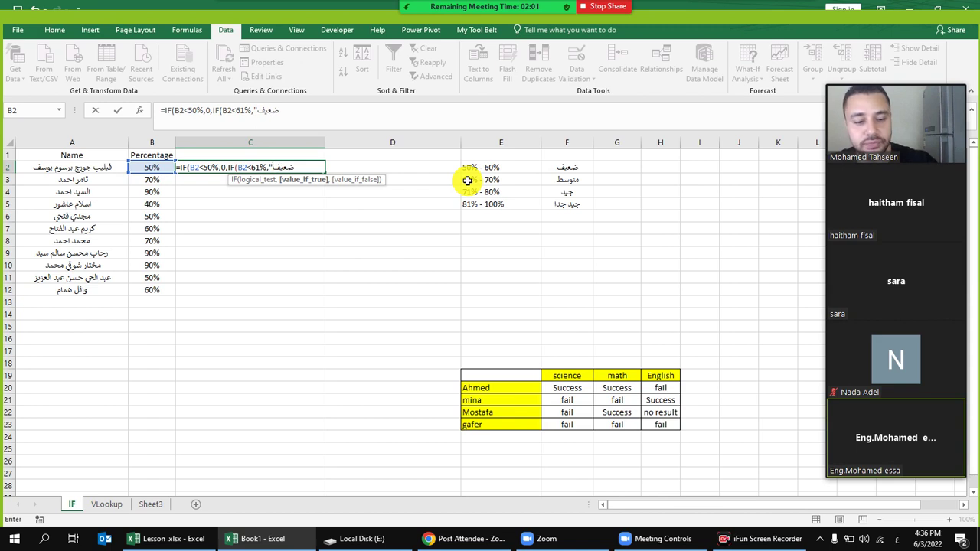
text(")
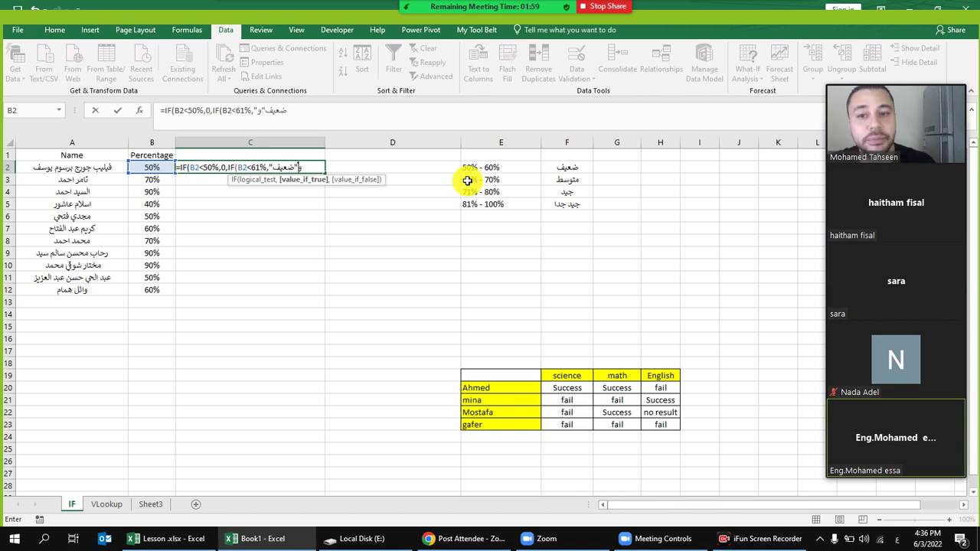
key(alt+shift)
text(m)
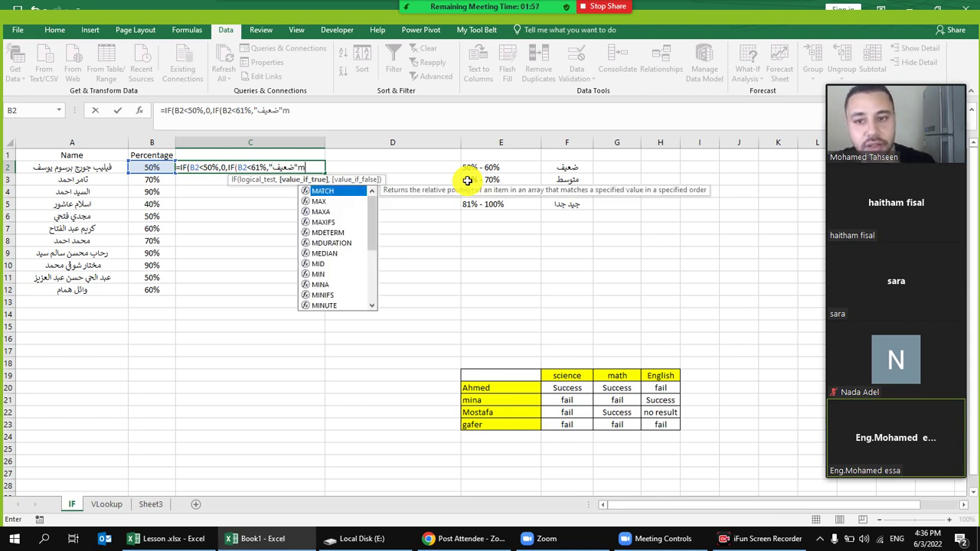
key(BackSpace)
key(alt+shift)
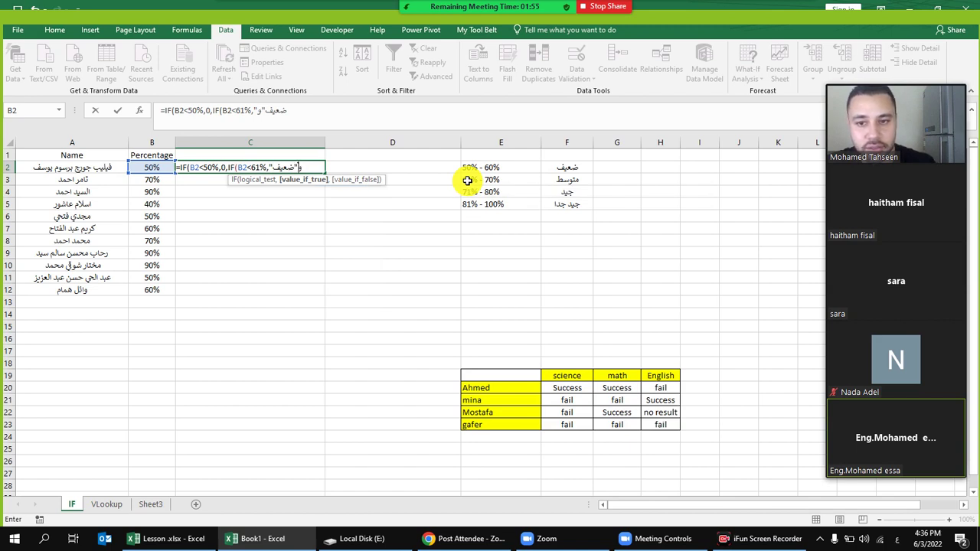
key(alt+shift)
text(,)
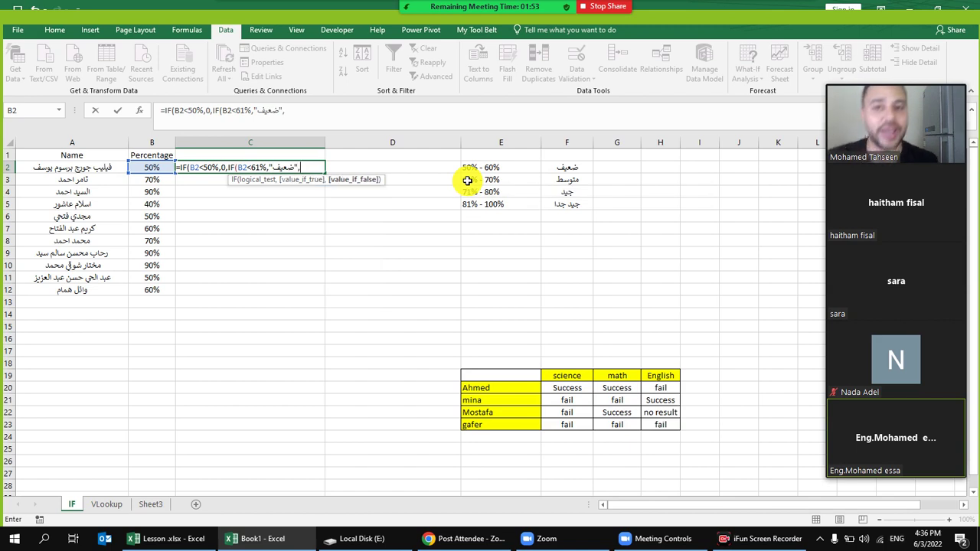
Finish the C2 formula with "Not exsit" as the nested IF's false value, and copy it down to C12.
text(")
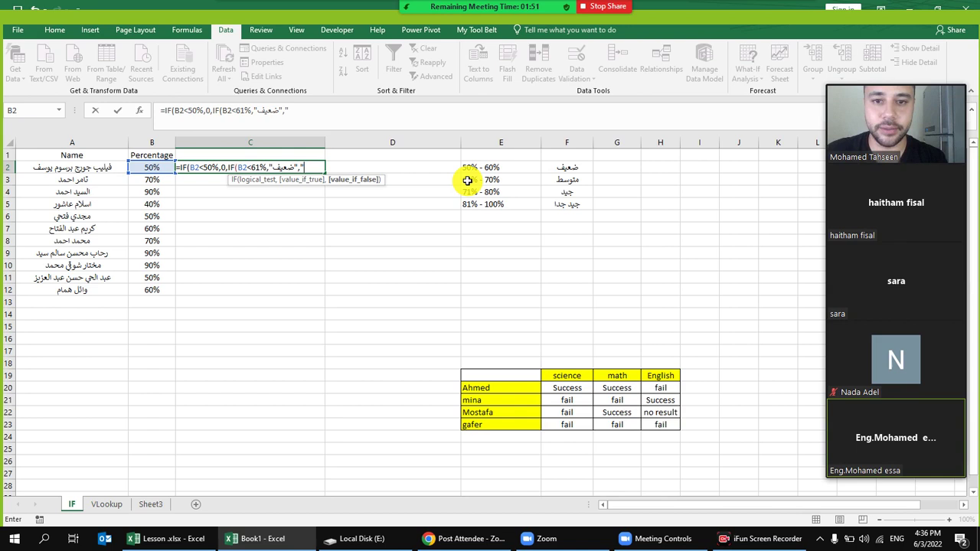
text(Not exsit)
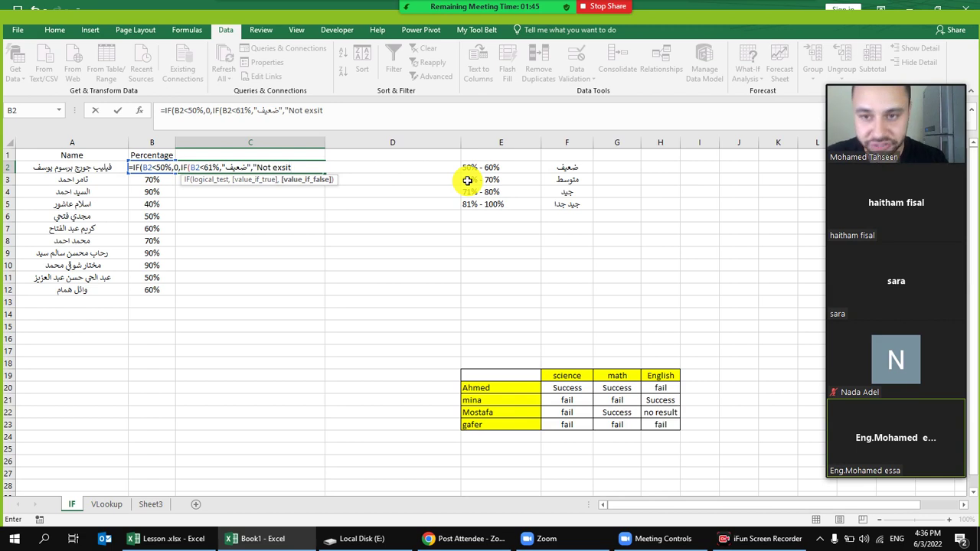
text(")))
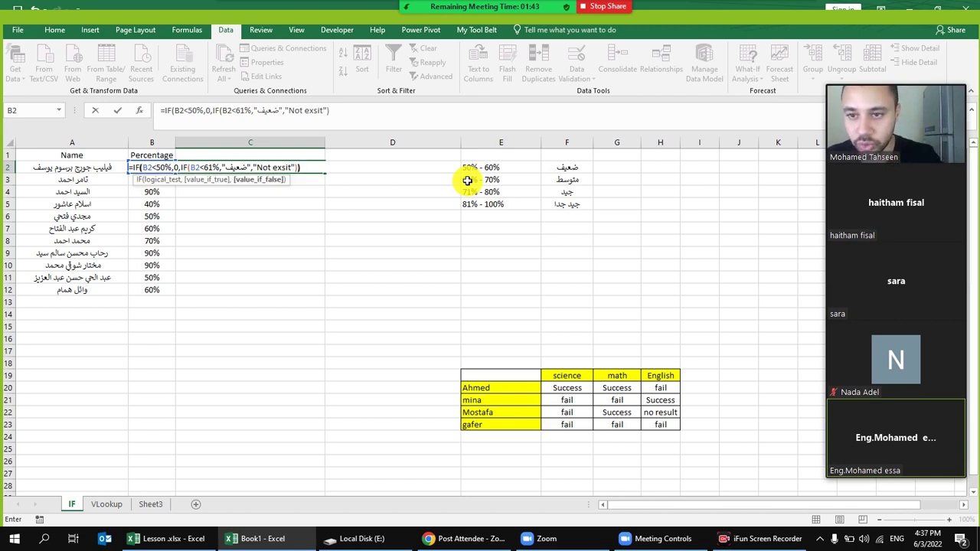
key(Return)
click(320, 169)
drag(324, 173, 292, 294)
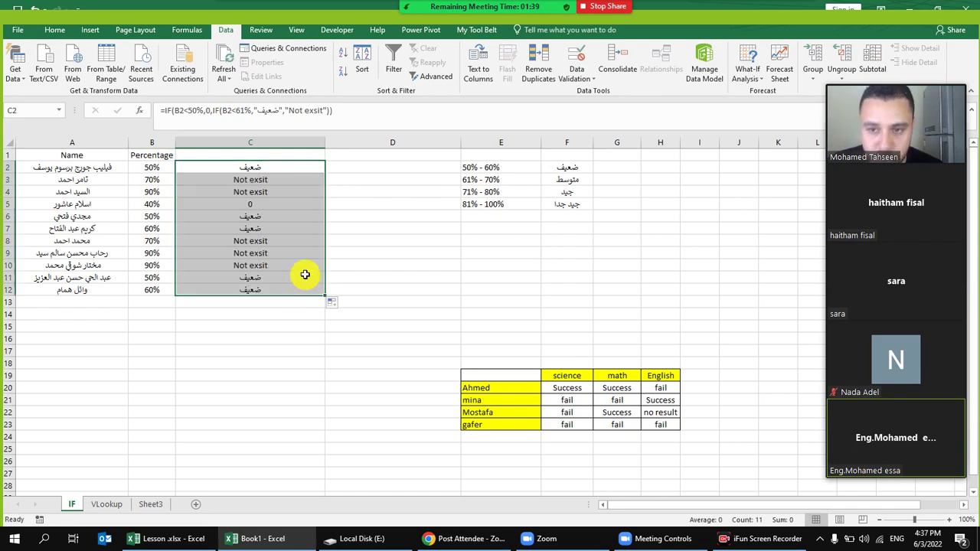
Check the percentage in B5 against its formula result in C5 and the rating scale in E2:F4.
click(158, 202)
click(261, 201)
click(164, 201)
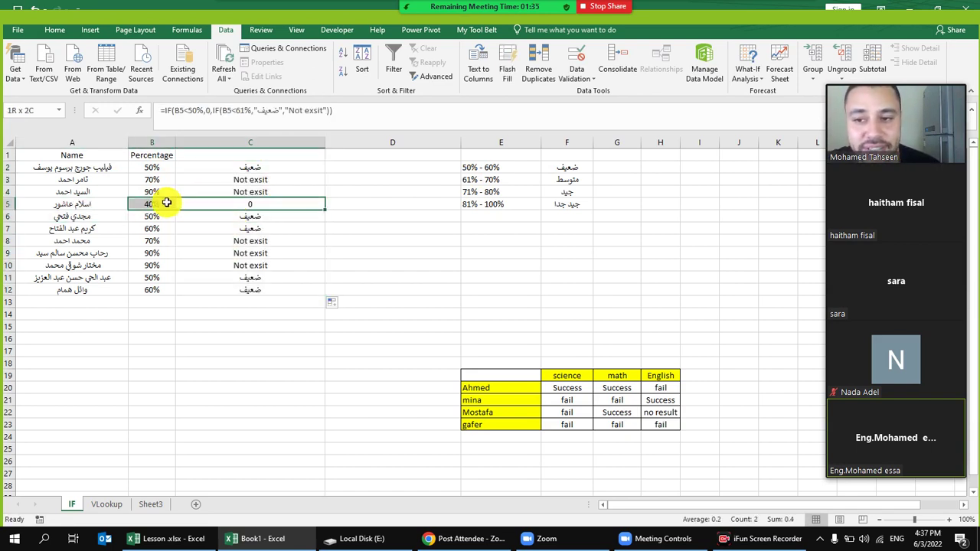
drag(485, 170, 570, 196)
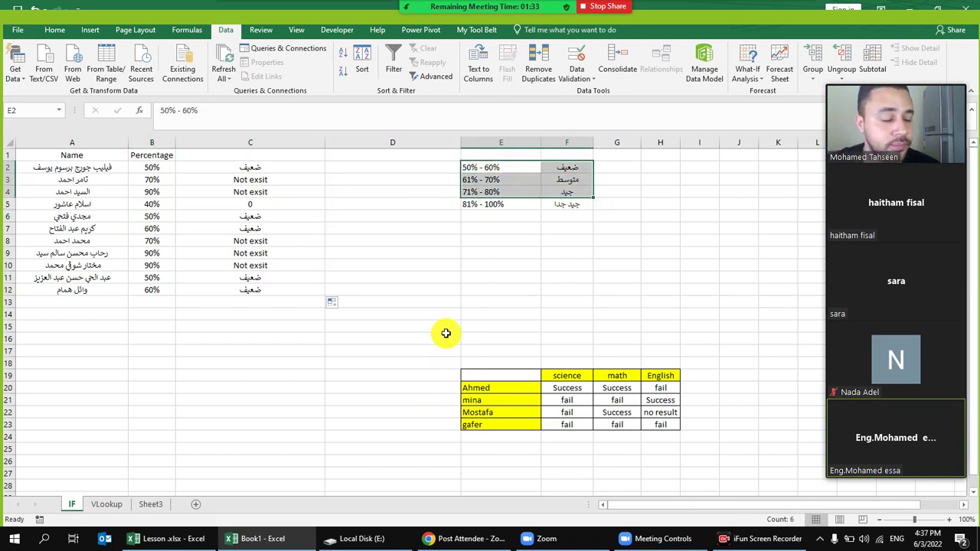
click(457, 255)
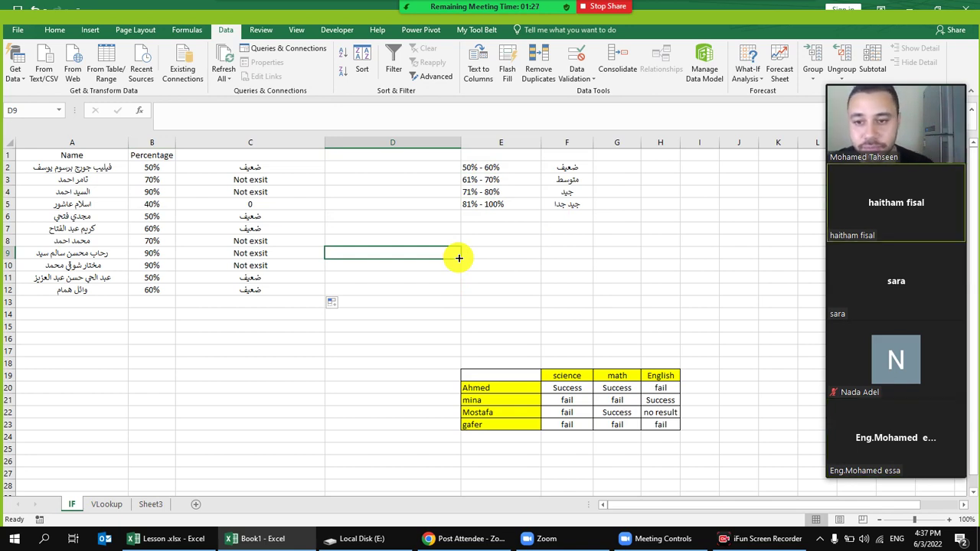
click(258, 207)
click(164, 205)
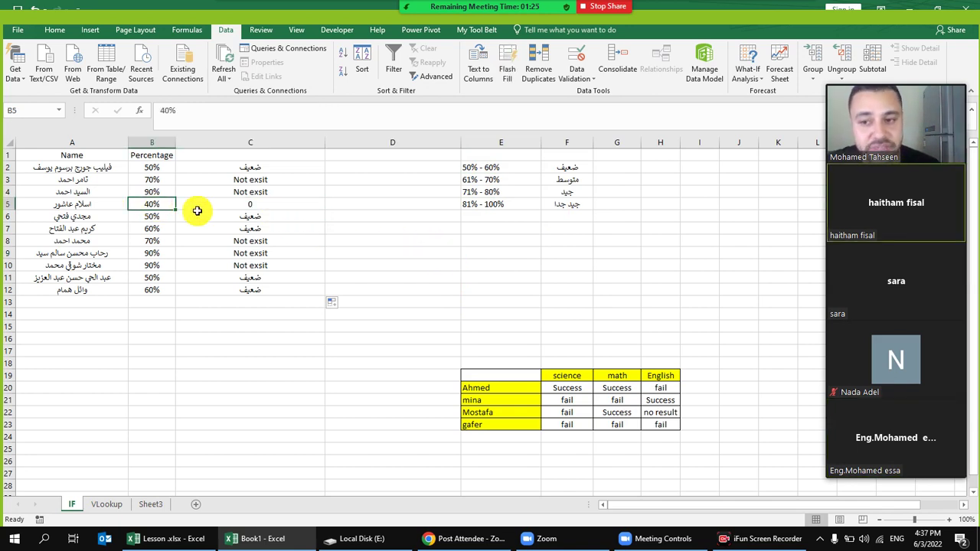
click(222, 205)
Compare the percentages and results in rows 2 and 7 with the lowest band of the rating scale, and inspect the formula in C8.
click(156, 168)
click(229, 168)
click(490, 168)
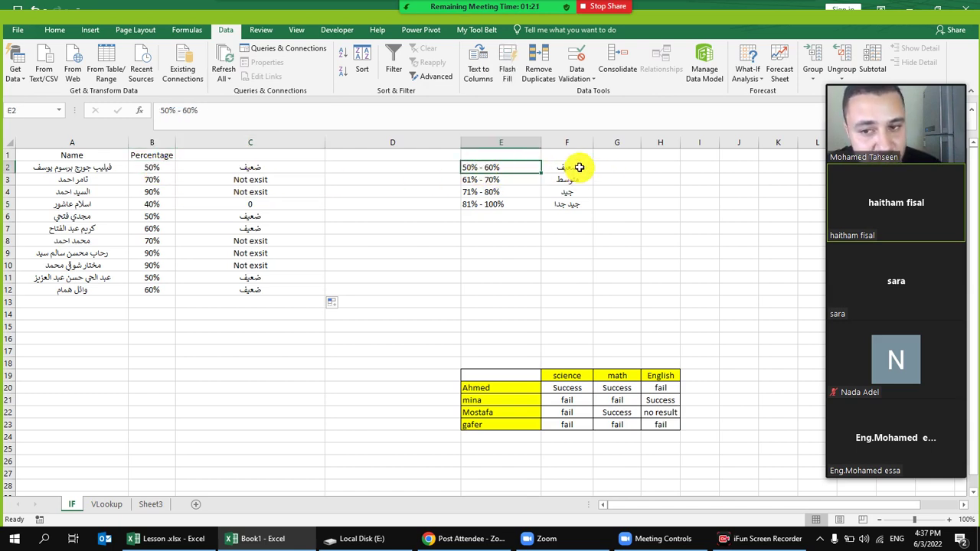
click(580, 167)
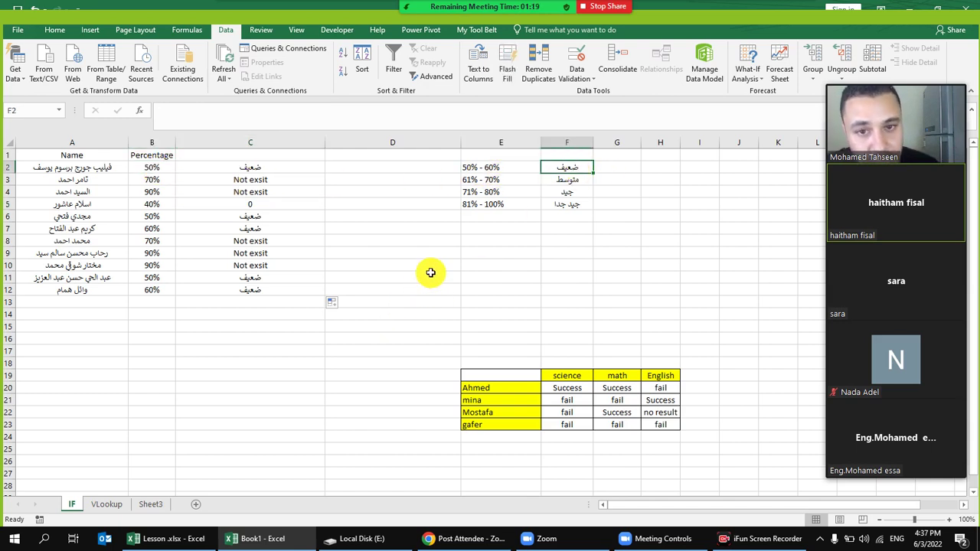
click(159, 226)
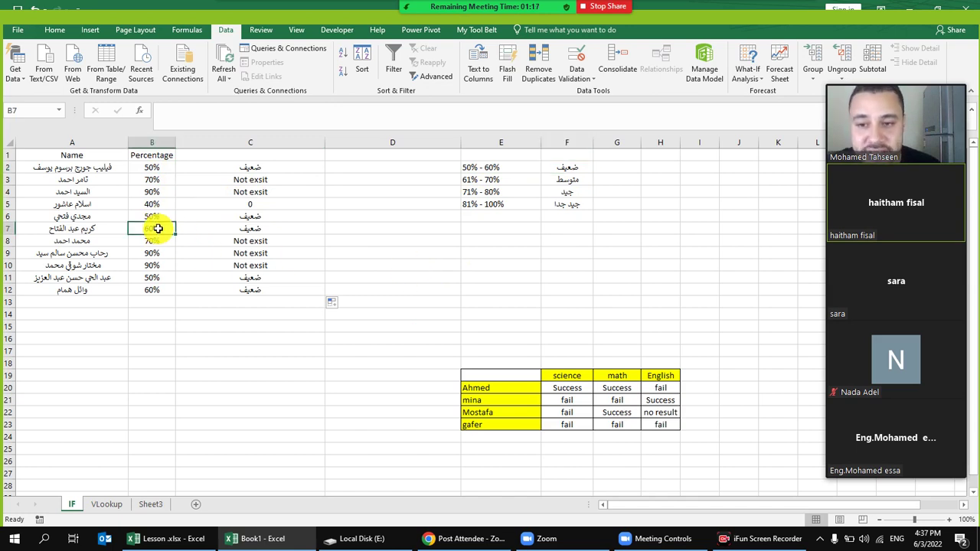
click(249, 227)
click(562, 165)
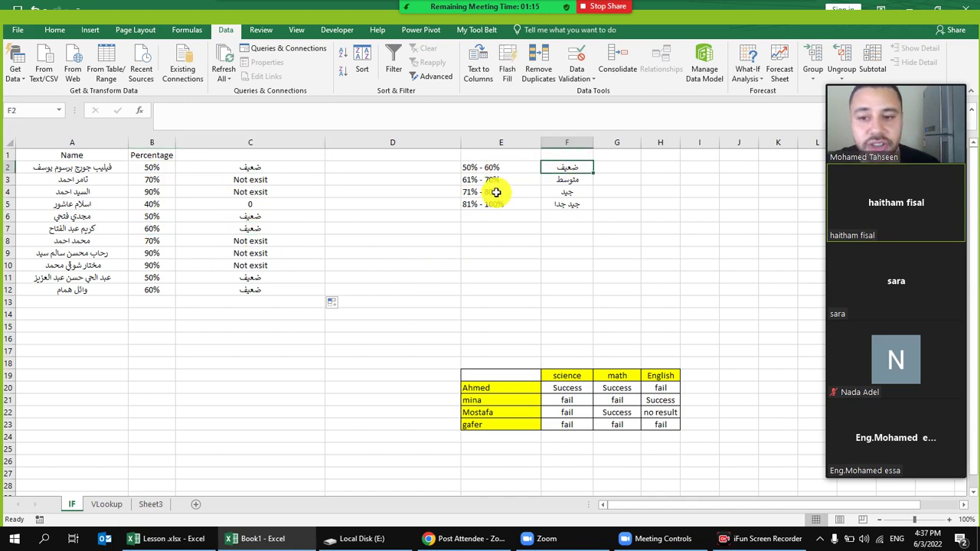
click(250, 243)
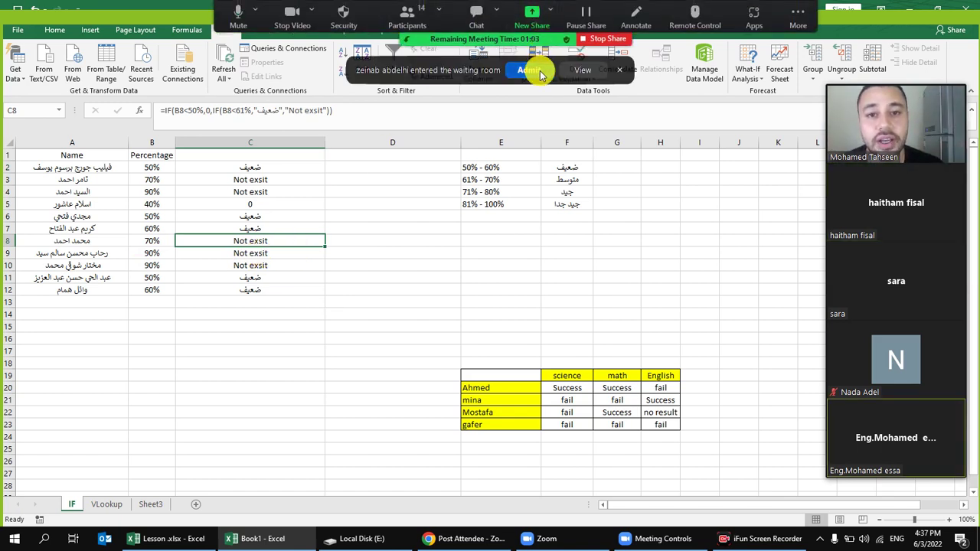
Admit the waiting participant to the Zoom meeting and stop the screen share.
click(530, 71)
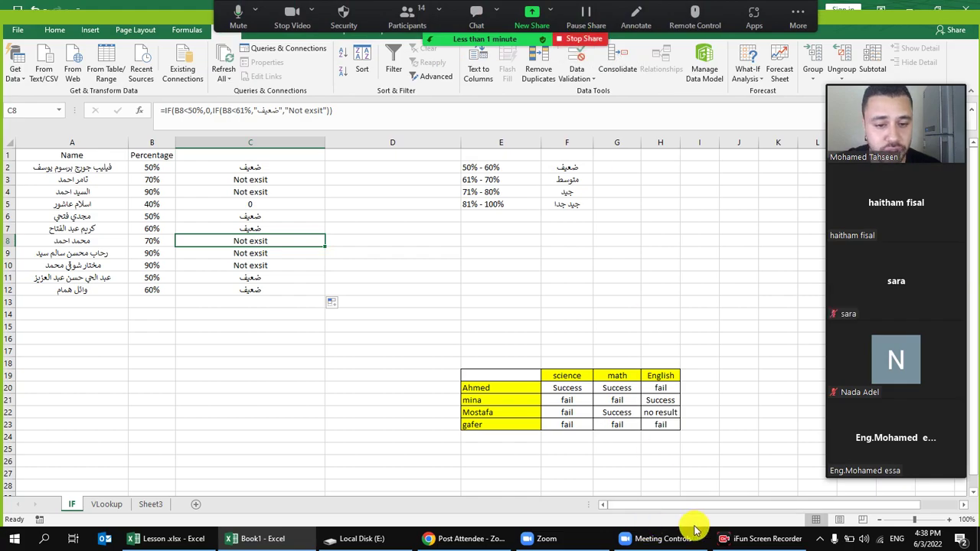
key(alt+s)
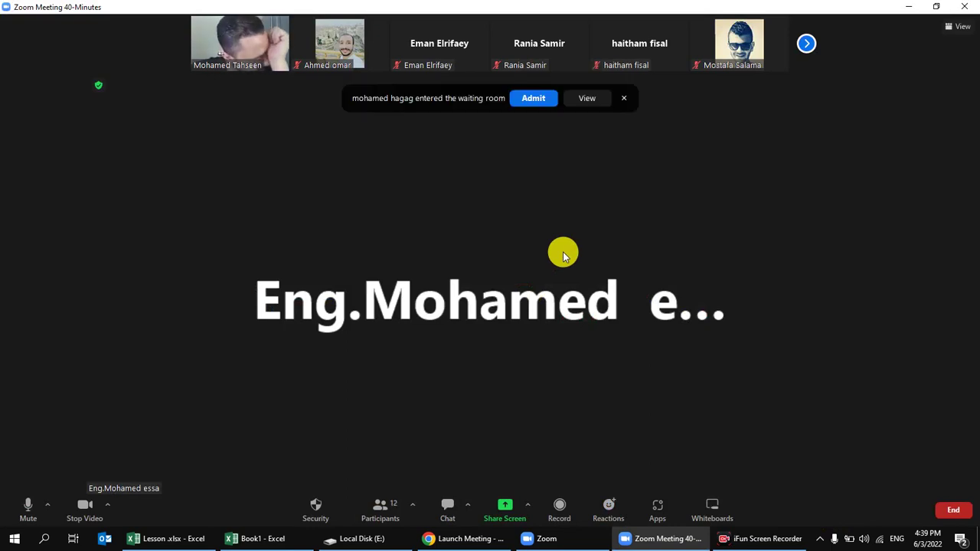
Switch to the Book1 workbook in Excel, look over the product list on the VLookup sheet, and review the IF sheet's column C results.
click(272, 539)
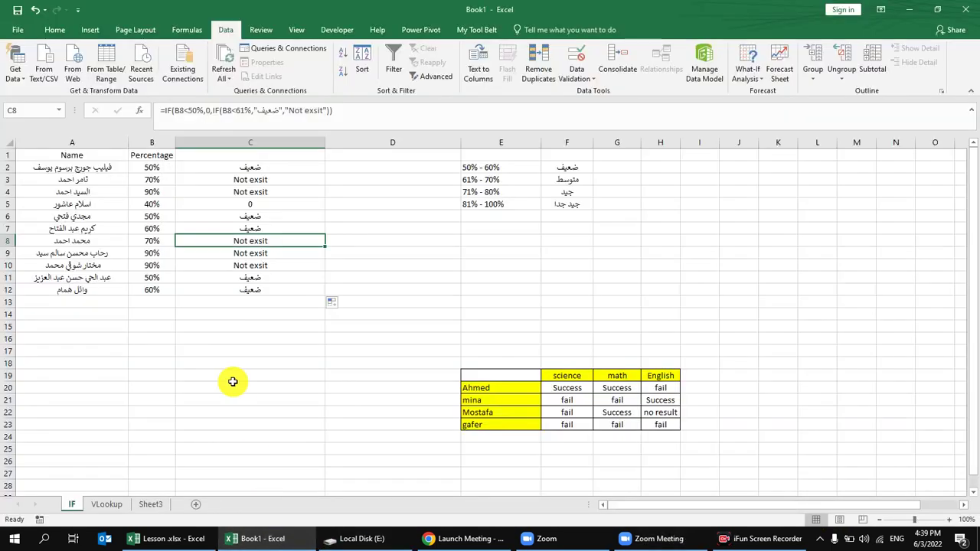
click(286, 343)
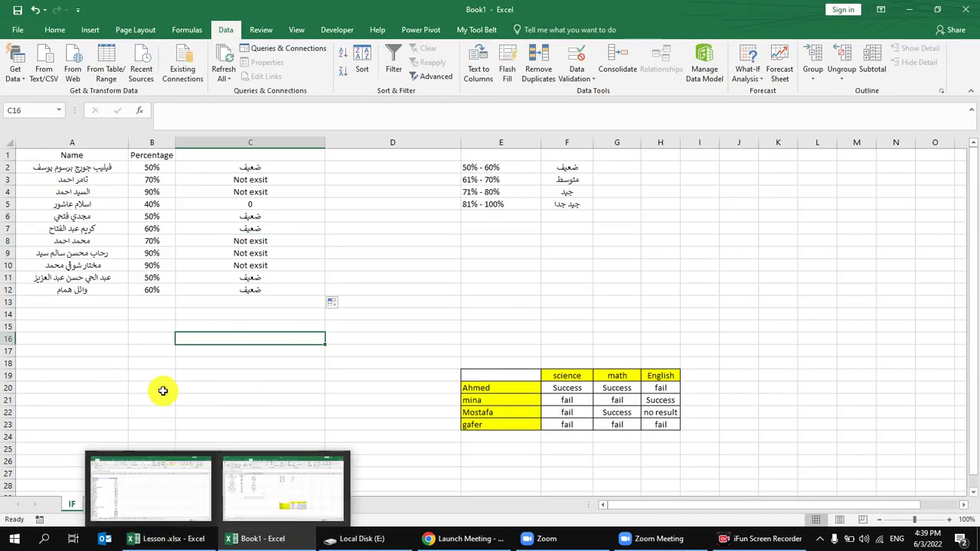
click(107, 505)
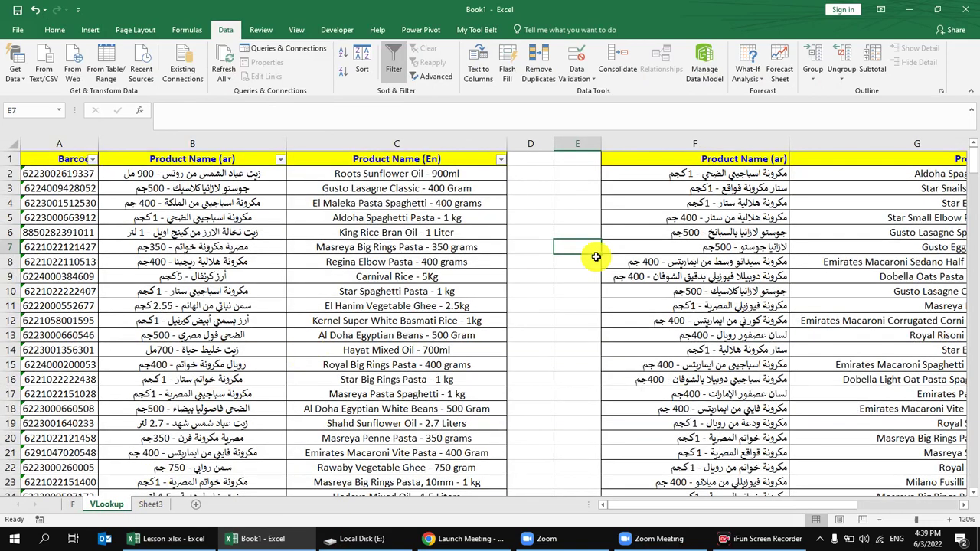
click(325, 234)
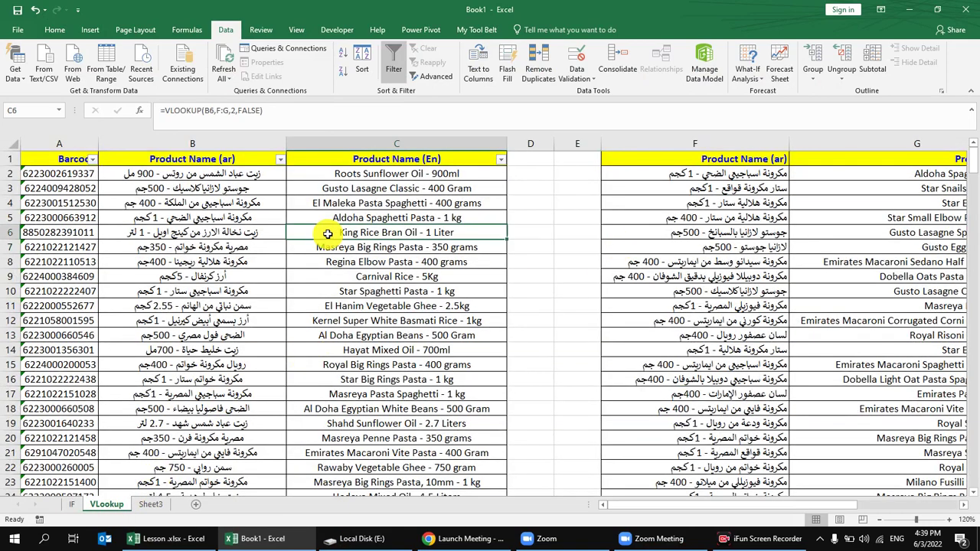
click(212, 176)
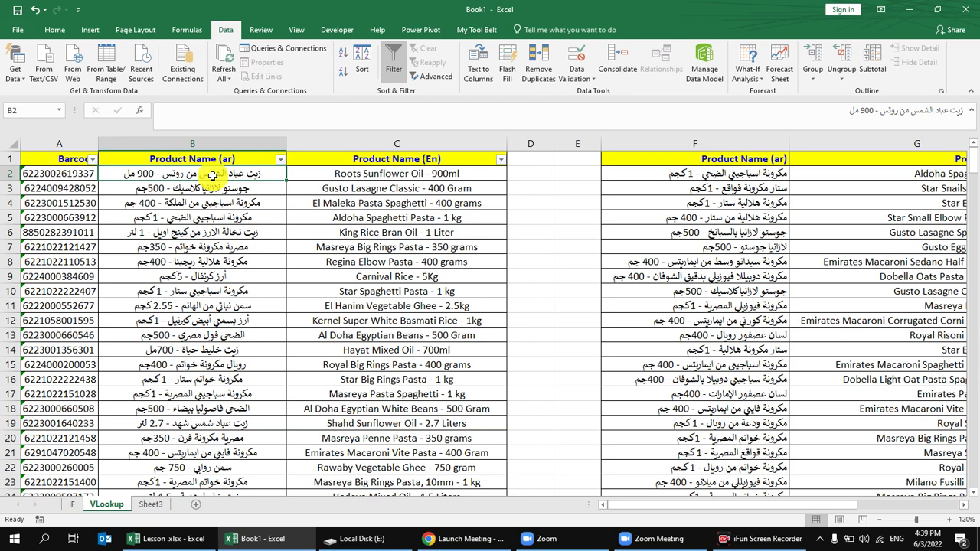
click(72, 504)
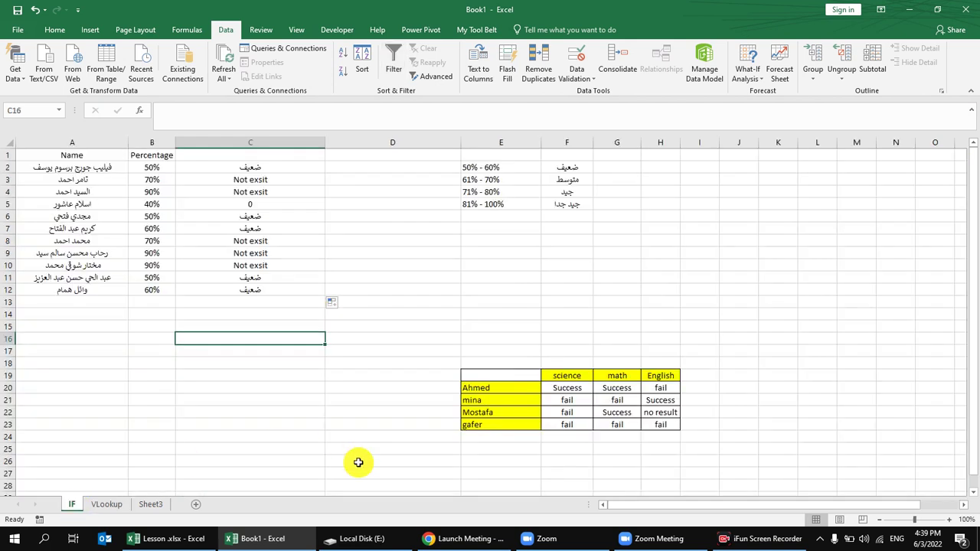
drag(243, 165, 240, 313)
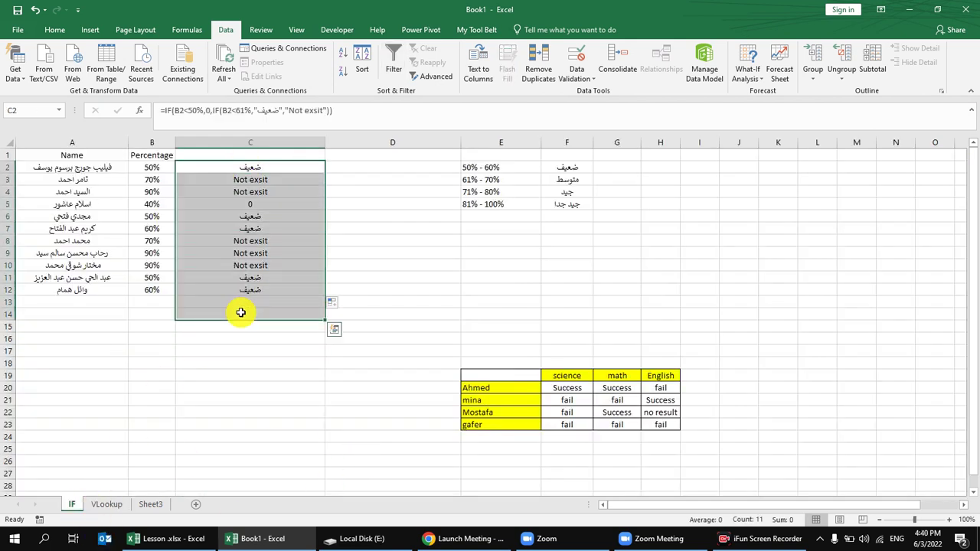
Switch to the Zoom meeting, admit the waiting participant and show the participants list.
click(654, 539)
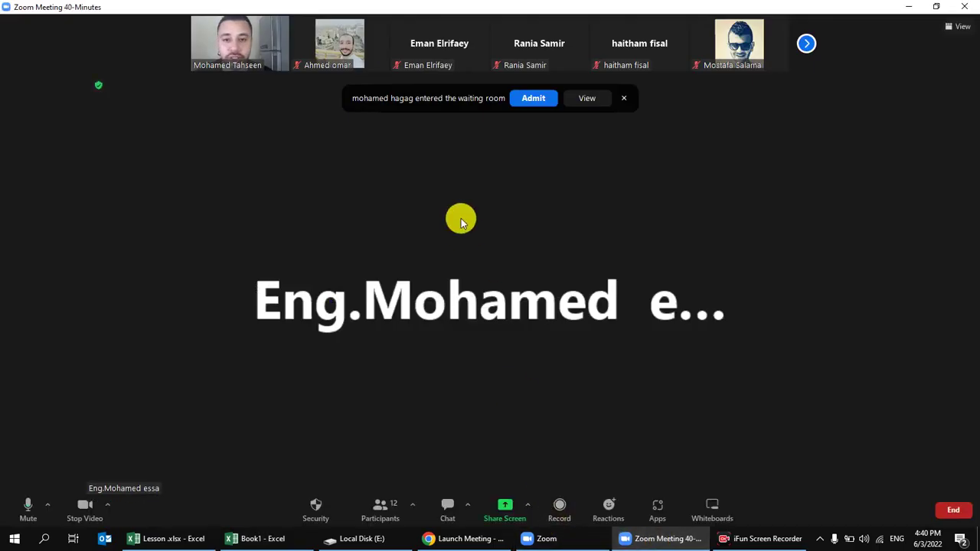
click(534, 98)
click(380, 509)
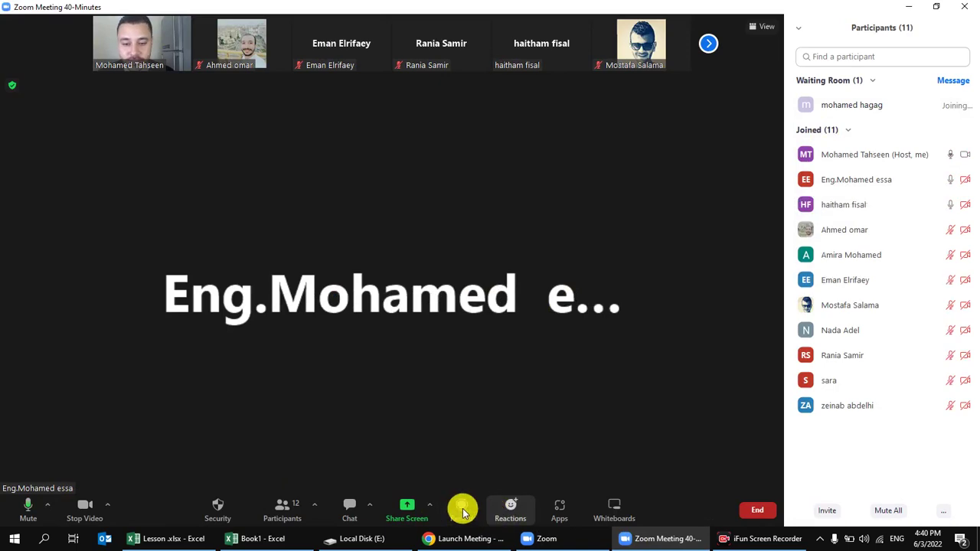
Turn the camera off, share the screen in the Zoom meeting with the IF sheet in front, and hide the recorder controls.
click(406, 509)
click(489, 104)
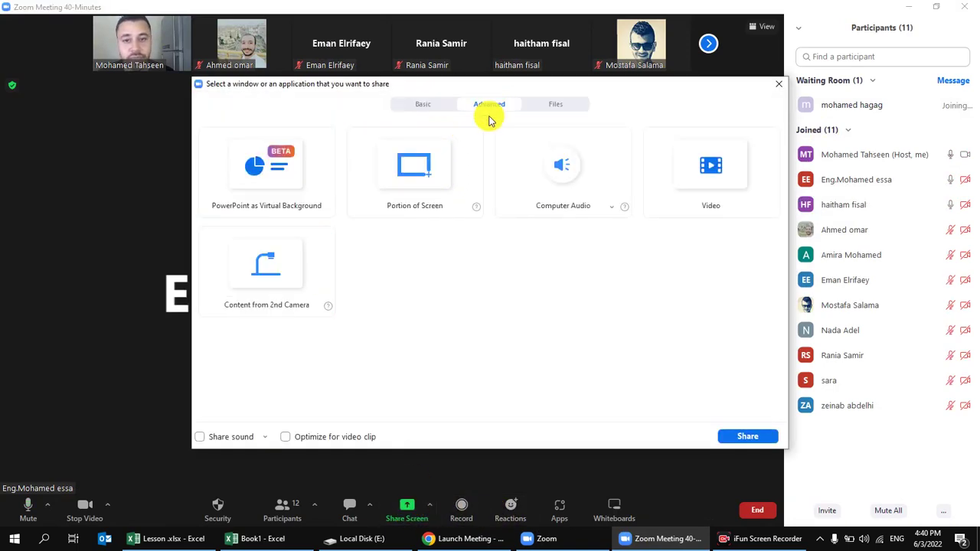
click(81, 508)
double_click(422, 176)
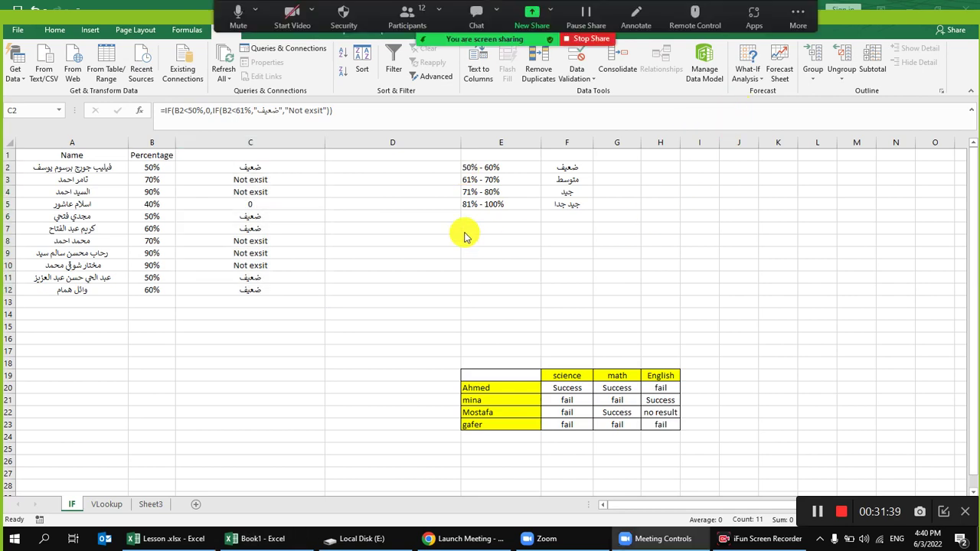
click(429, 228)
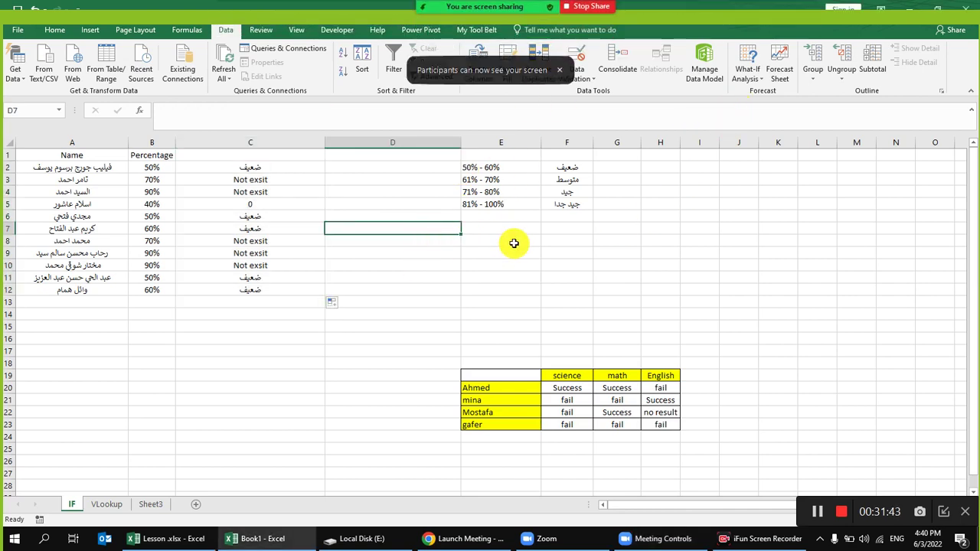
click(943, 512)
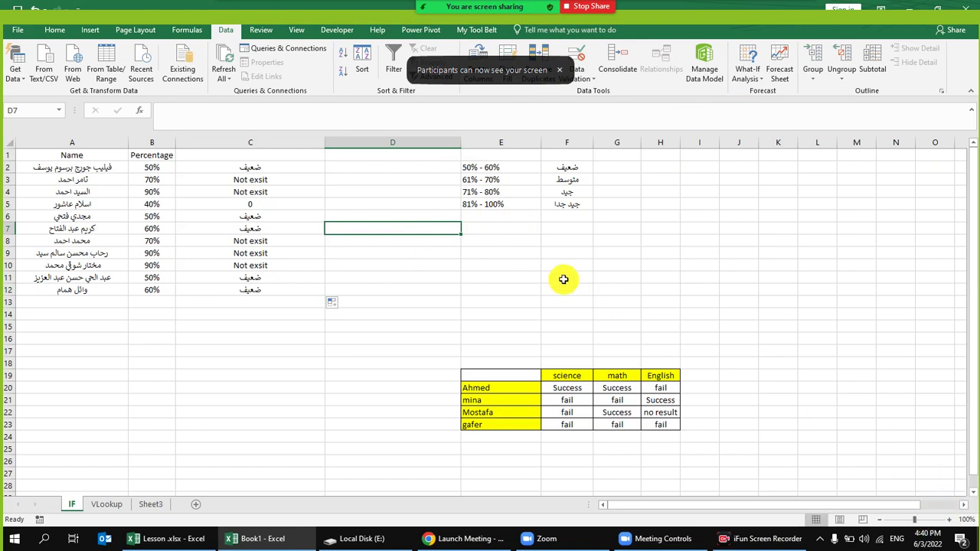
Review the nested IF results in C2:C12 and the formula in C2.
click(505, 266)
drag(274, 167, 267, 290)
click(307, 265)
drag(262, 168, 259, 288)
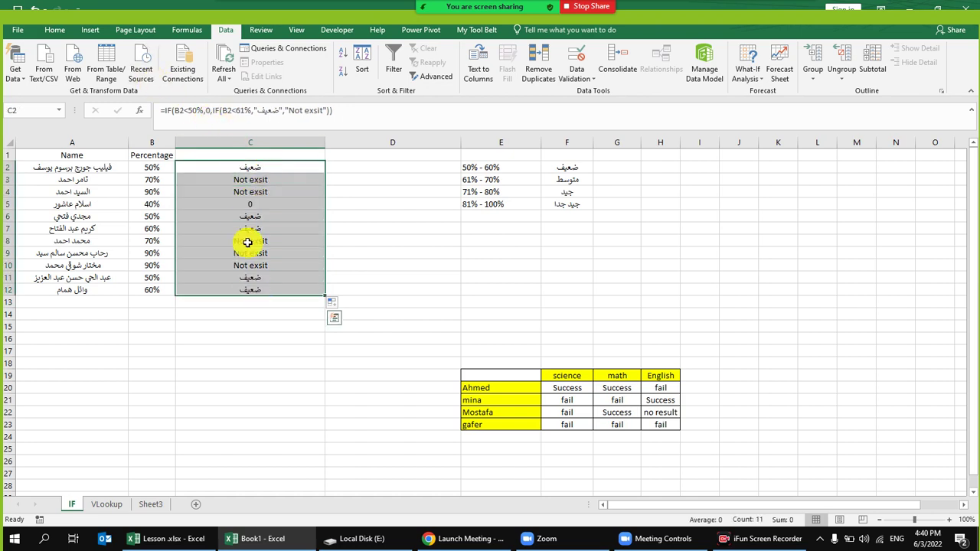
click(260, 167)
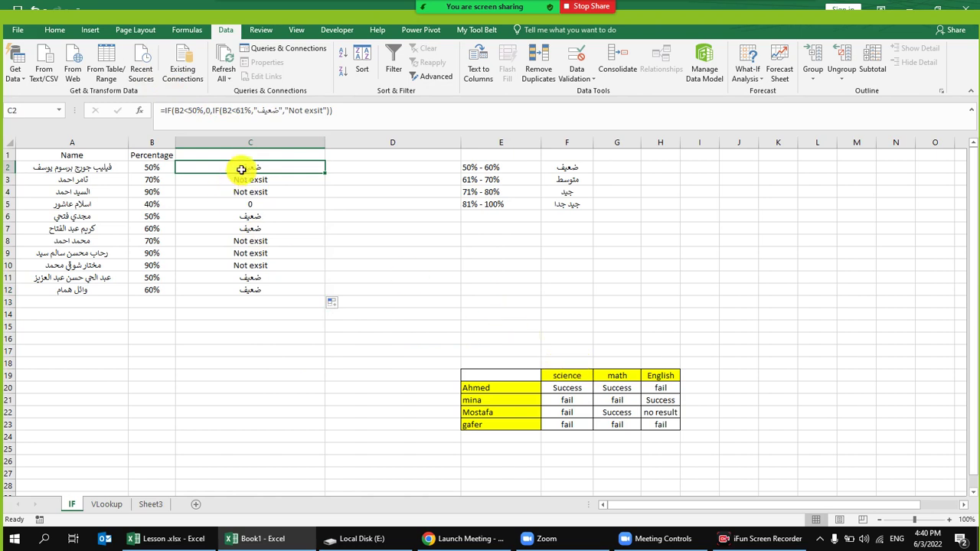
Clear the contents of C2:C13 and make C2 the active cell.
drag(245, 166, 253, 302)
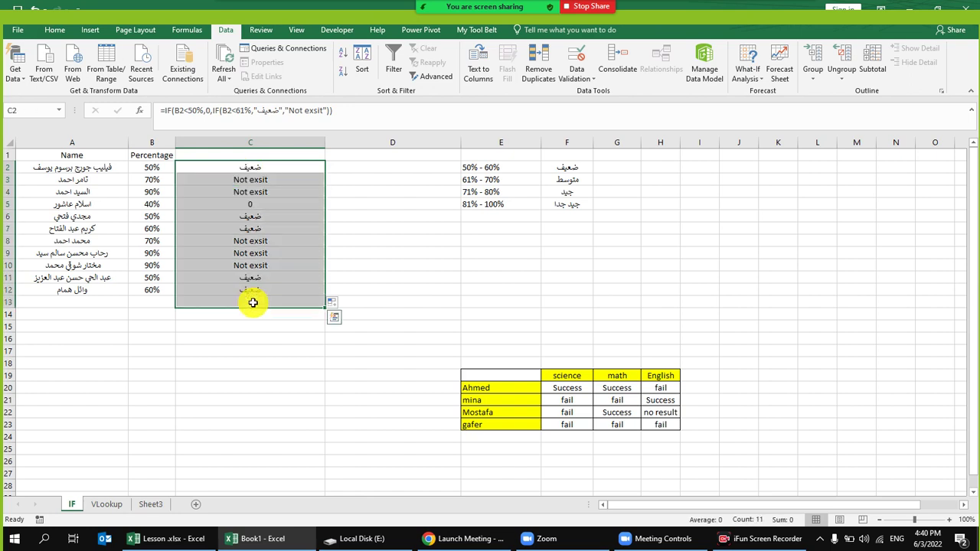
key(Delete)
click(266, 169)
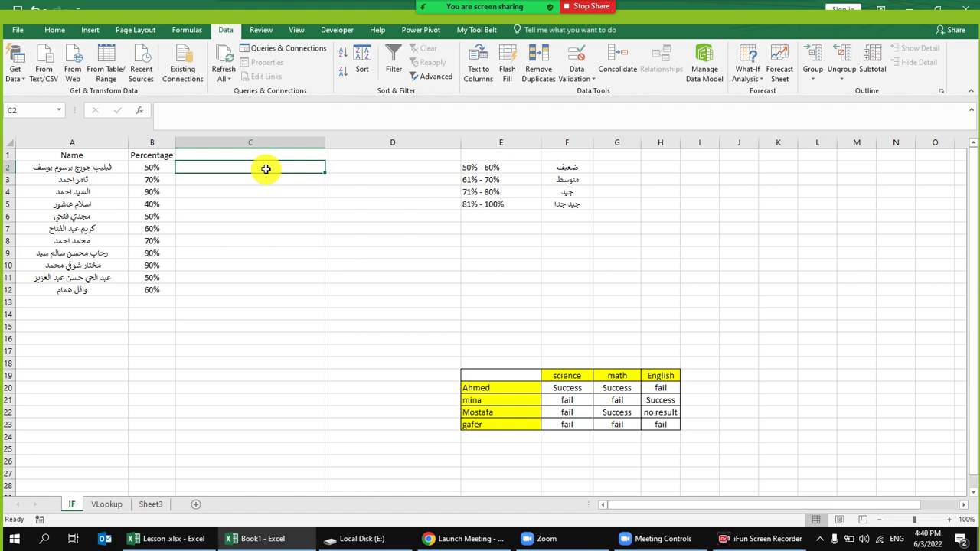
Turn the camera on in the Zoom meeting, check the participants list, and return to cell C2.
click(295, 14)
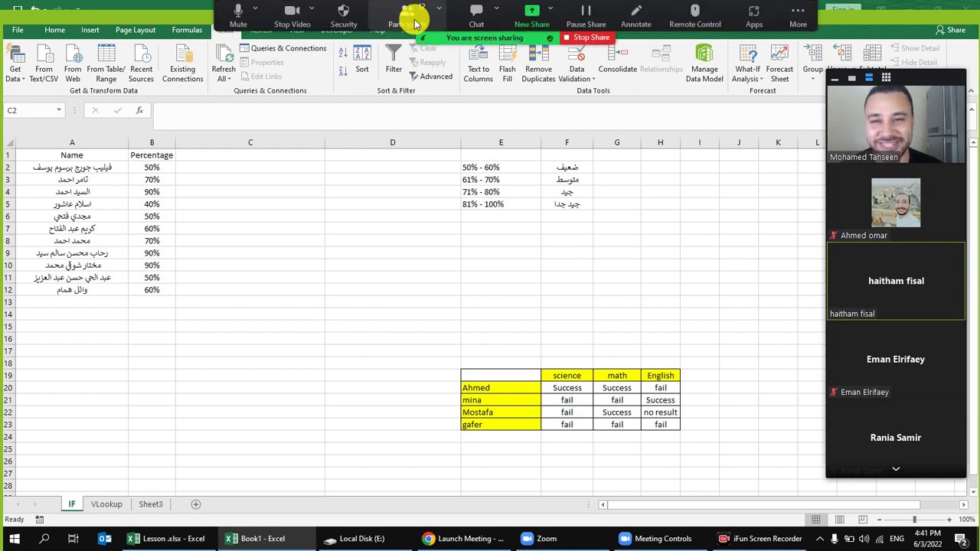
click(394, 18)
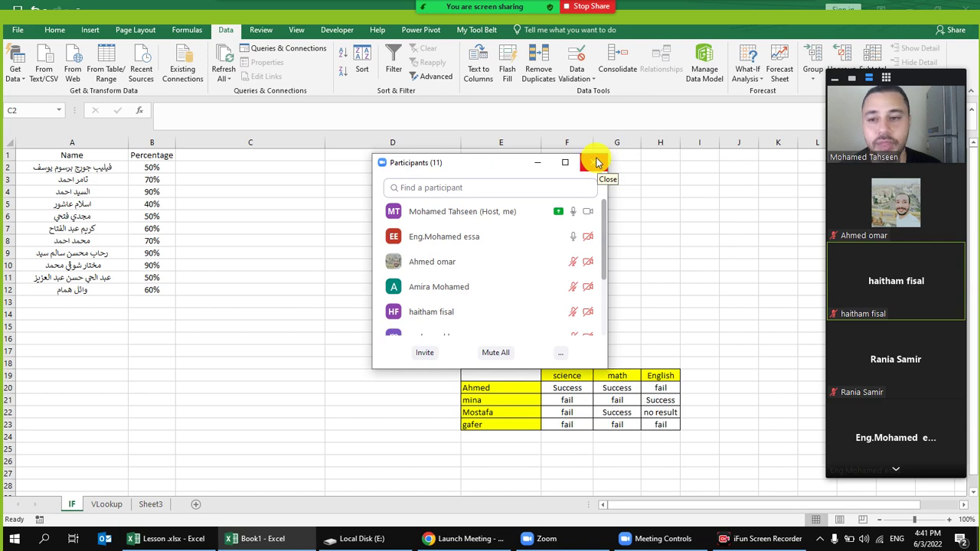
click(598, 167)
click(232, 172)
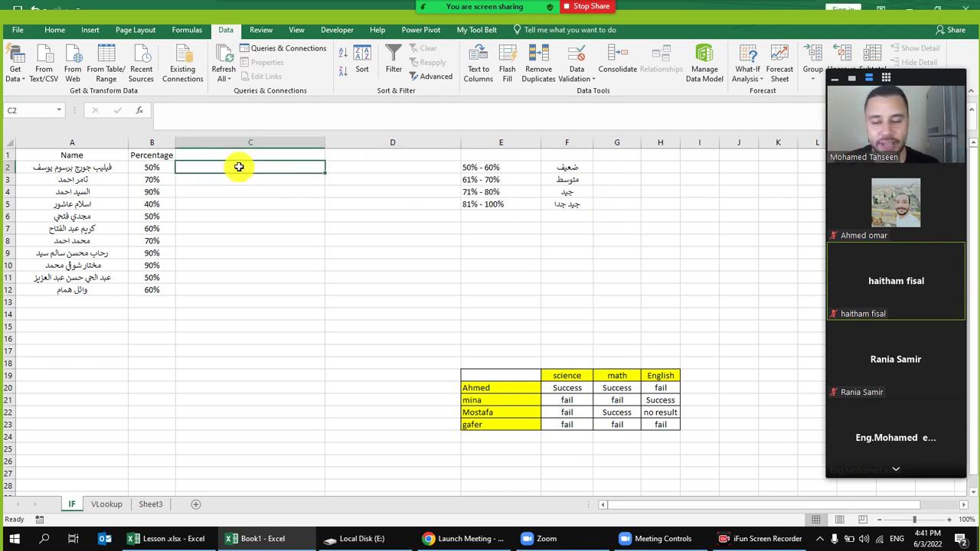
Admit the attendee in the Zoom waiting room and make C2 the active cell again.
click(492, 166)
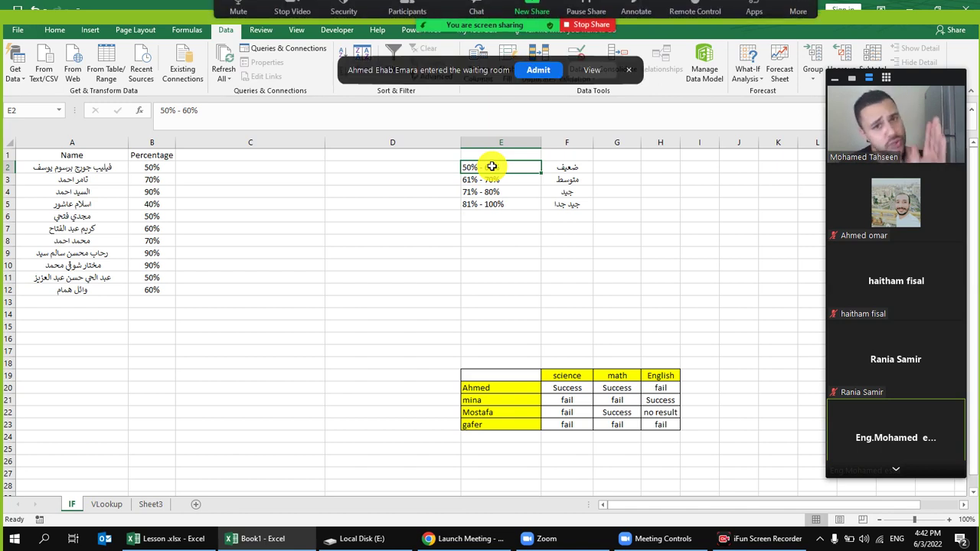
click(540, 70)
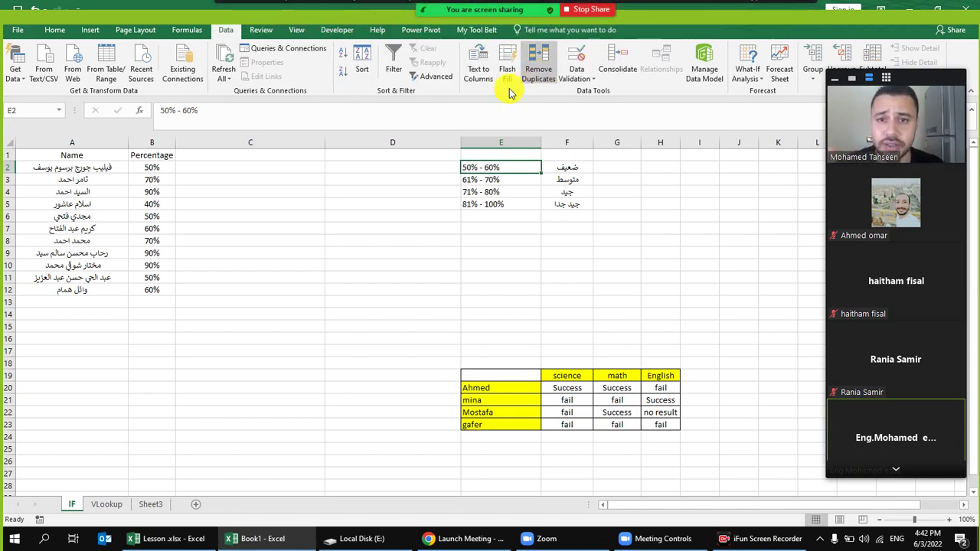
click(221, 165)
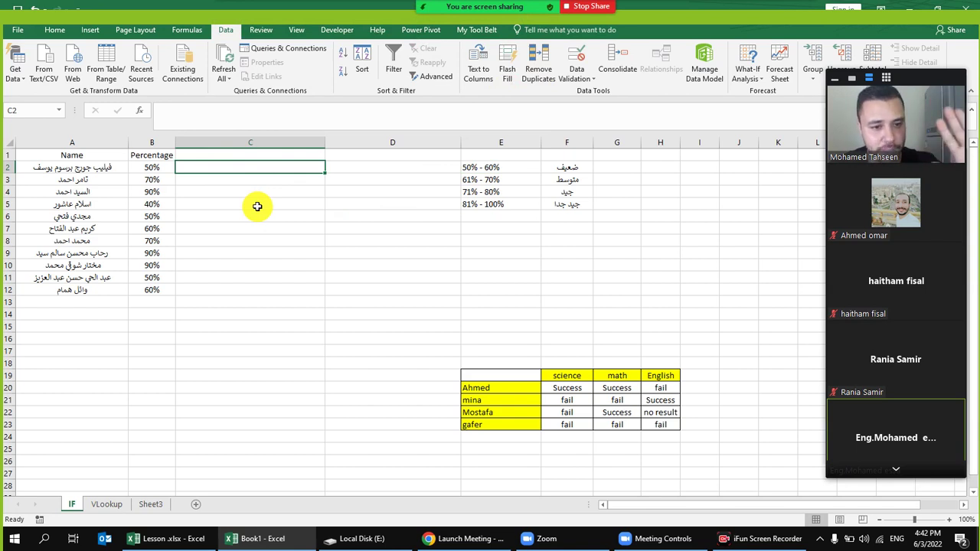
Open the Zoom participants list, move it away from the student table, and lengthen it to check the attendees.
mouse_move(369, 6)
click(405, 11)
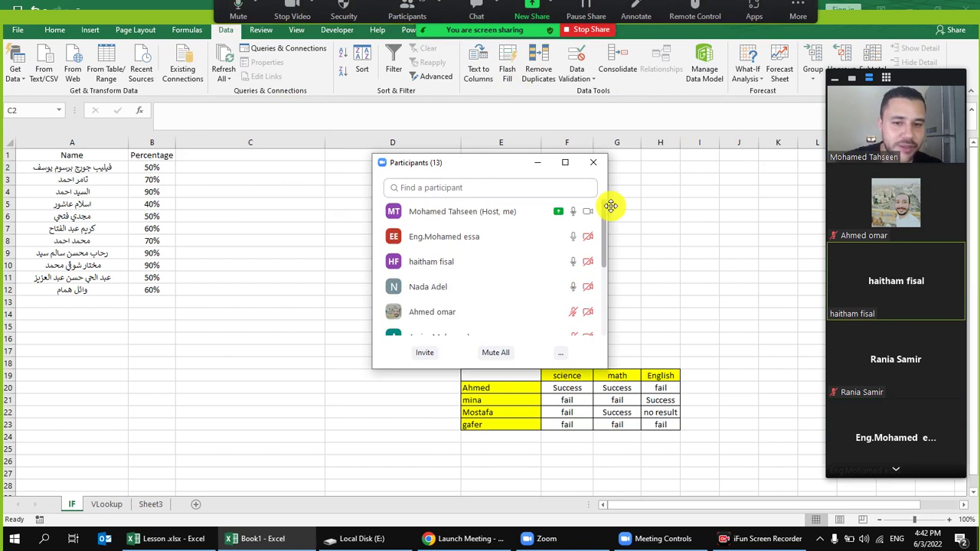
drag(506, 174, 724, 71)
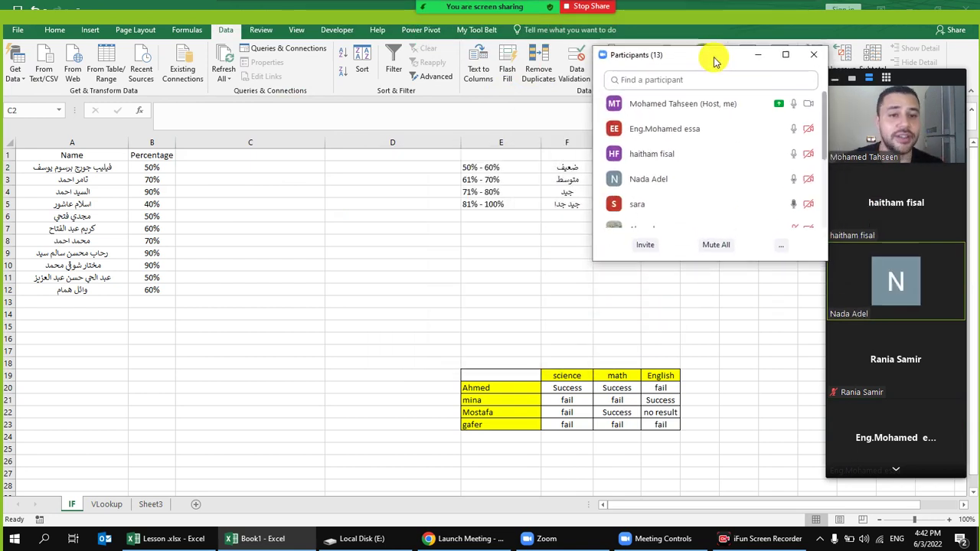
drag(746, 266, 747, 452)
mouse_move(726, 401)
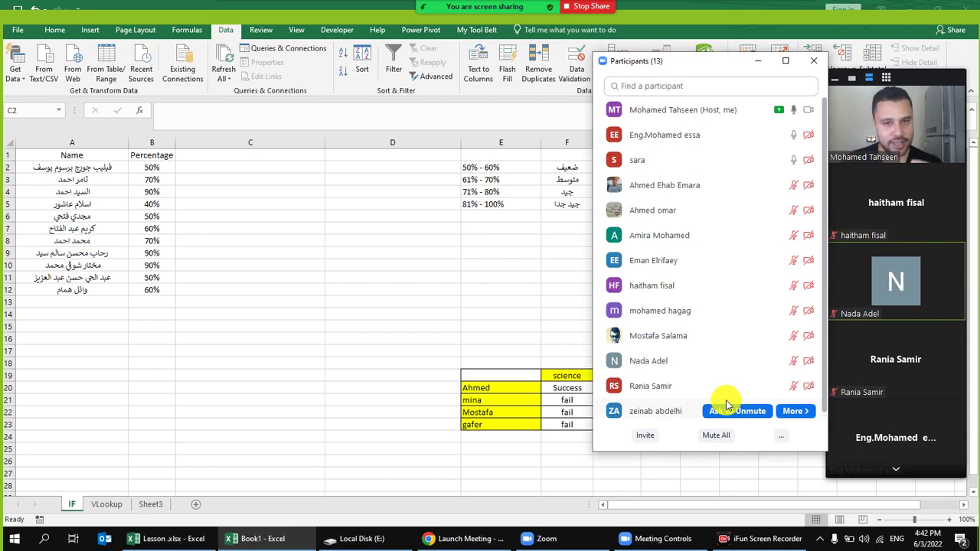
mouse_move(705, 110)
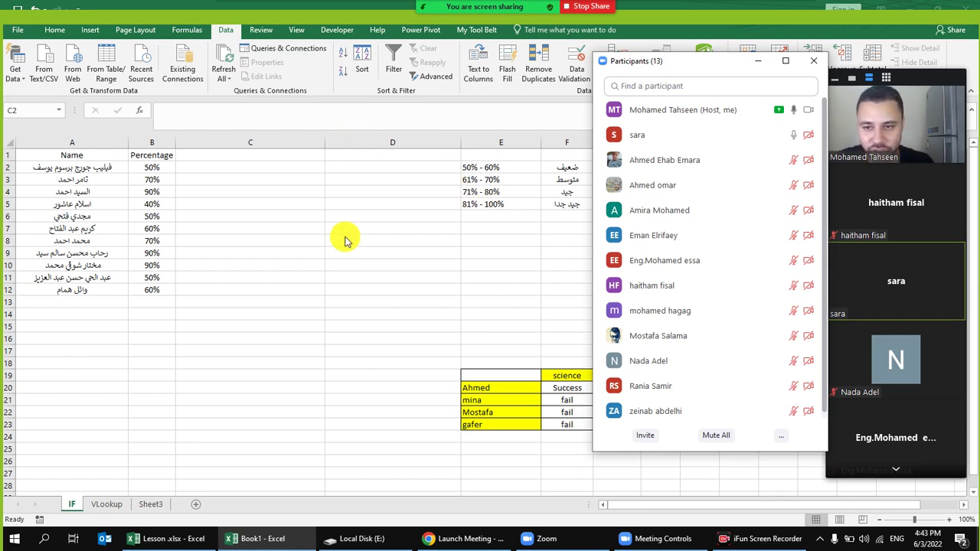
Expand the formula bar down over the upper rows of the sheet and close the participants list.
click(359, 131)
click(317, 251)
drag(355, 131, 252, 301)
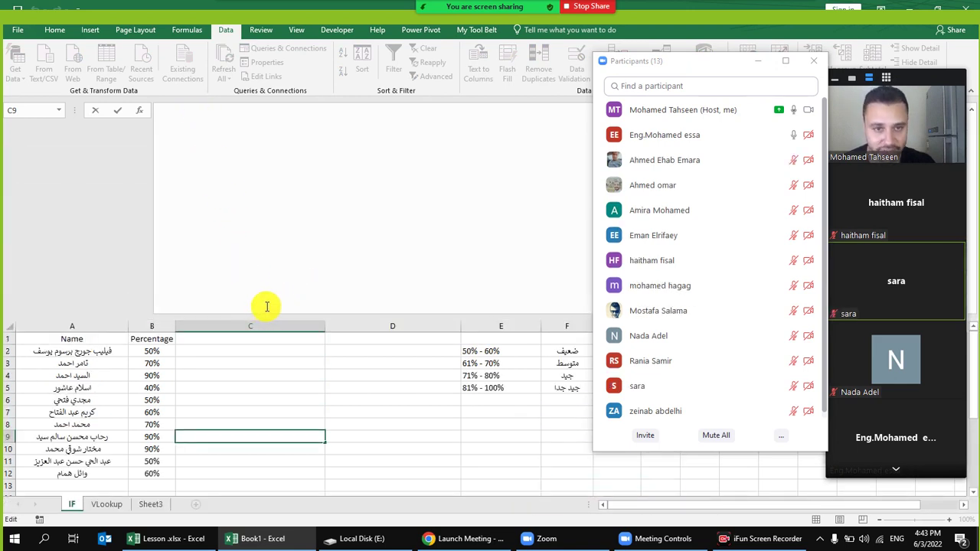
click(816, 64)
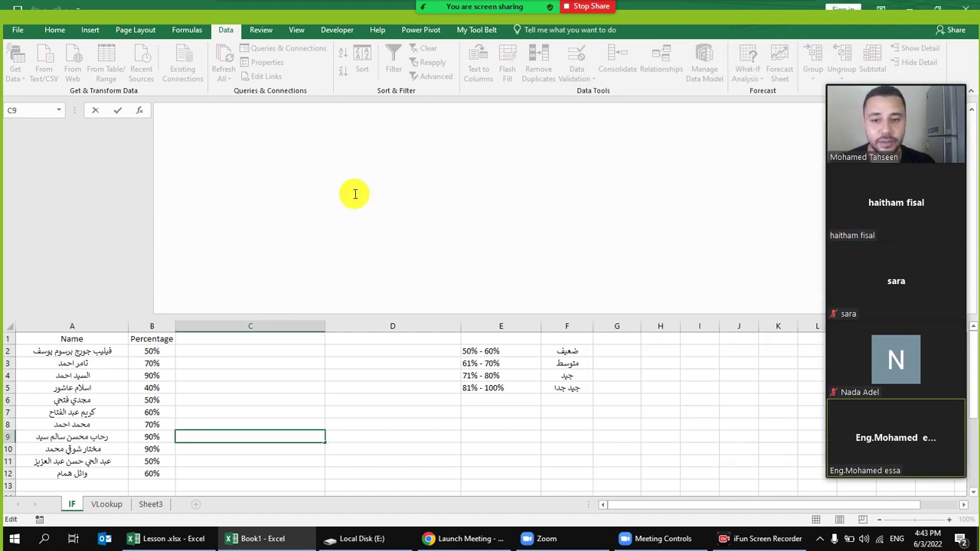
Shrink the formula bar to a few lines and make C2 the active cell.
drag(341, 317, 322, 149)
click(261, 197)
click(266, 180)
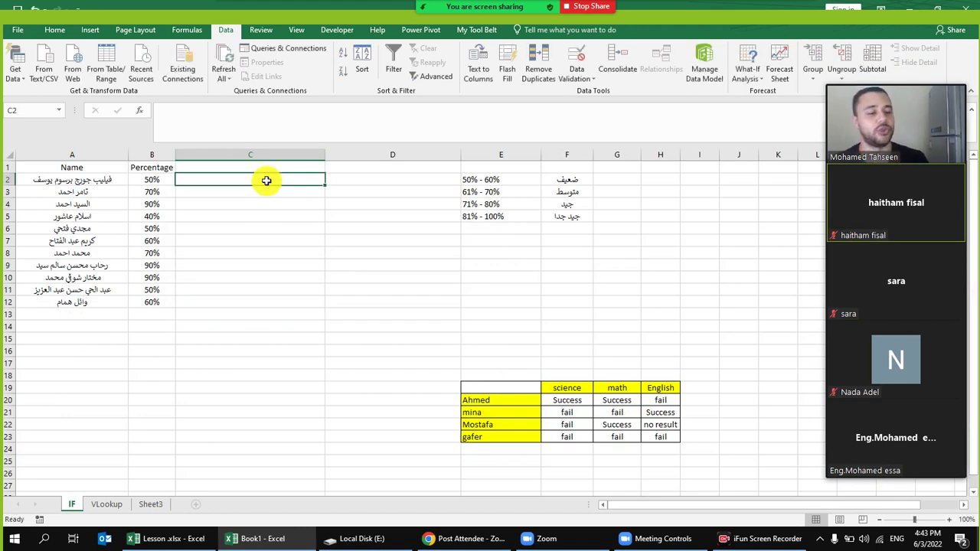
Start an IF formula in C2 with the logical test B2<50%.
text(=)
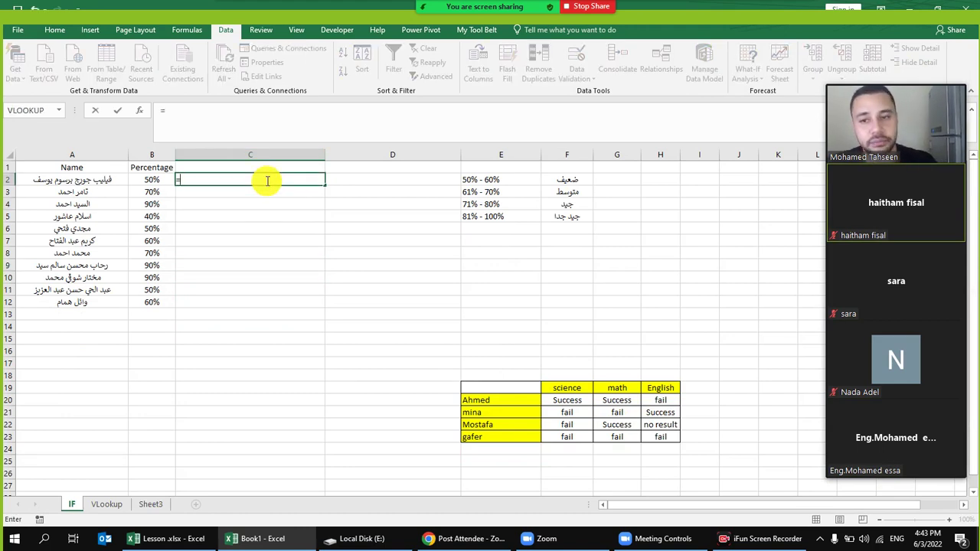
text(if)
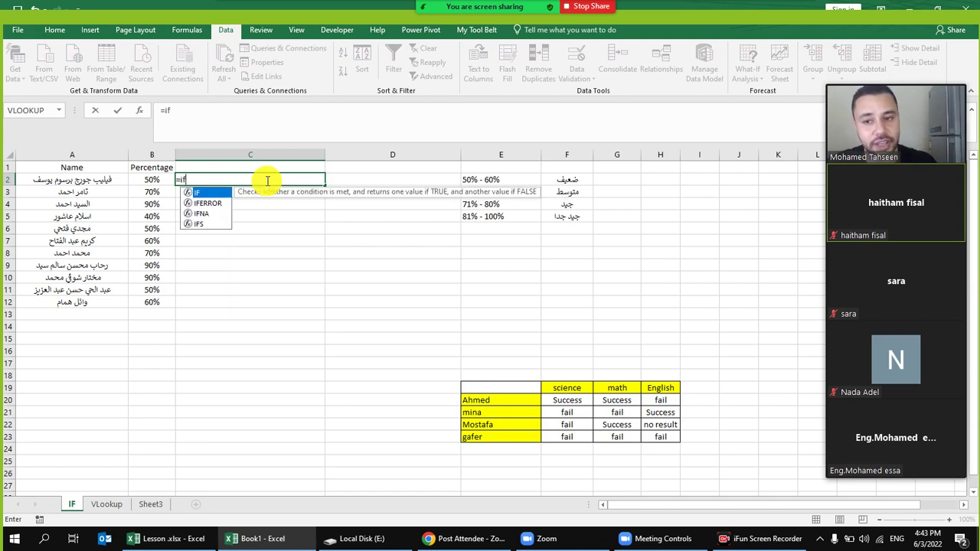
double_click(210, 191)
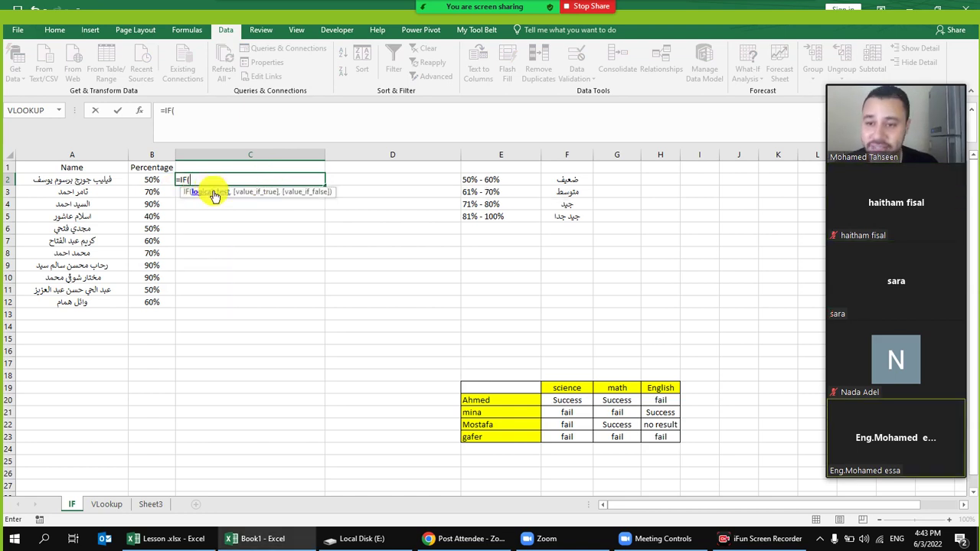
click(155, 180)
text(<)
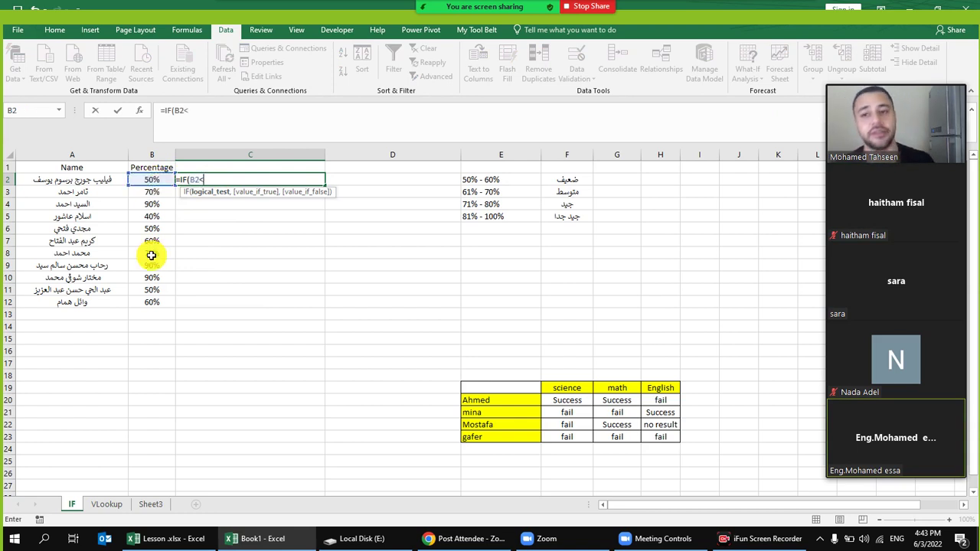
click(751, 538)
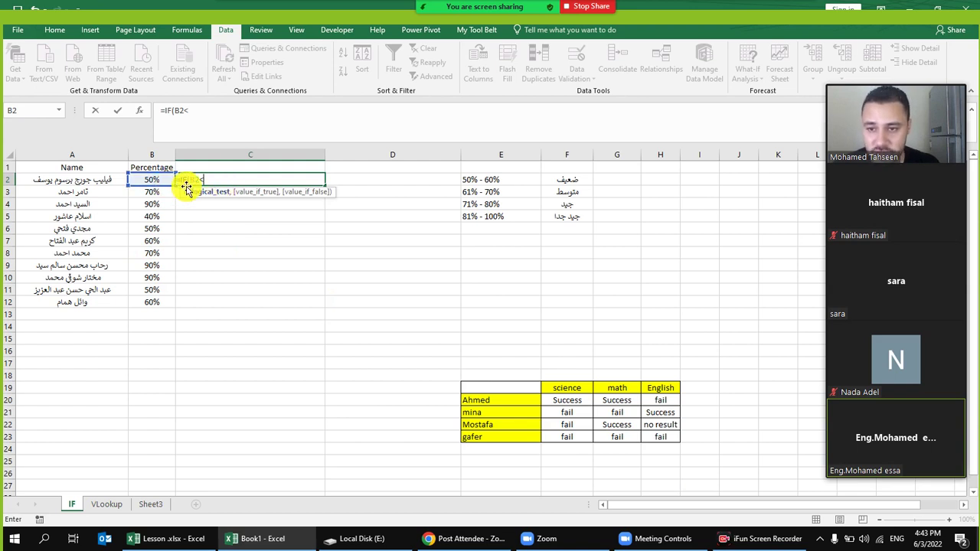
text(50)
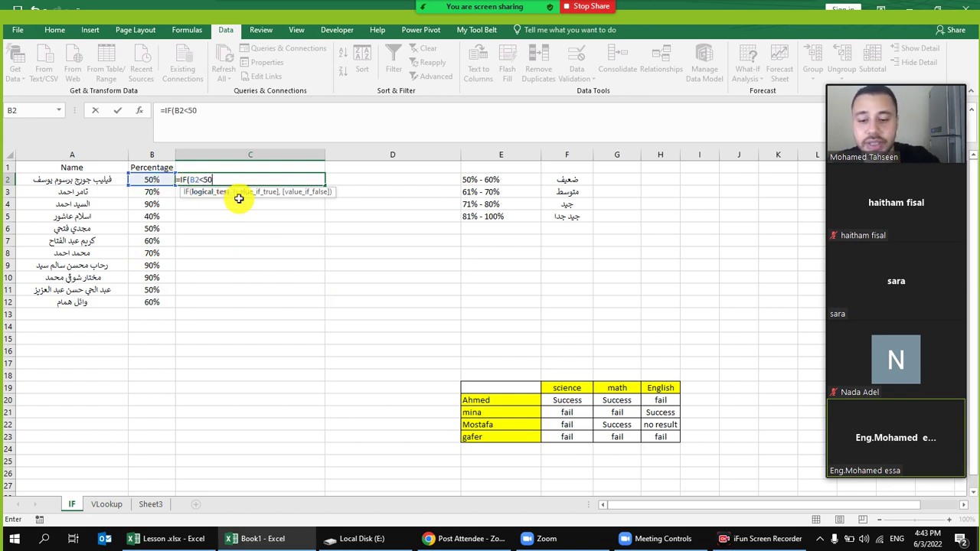
text(%)
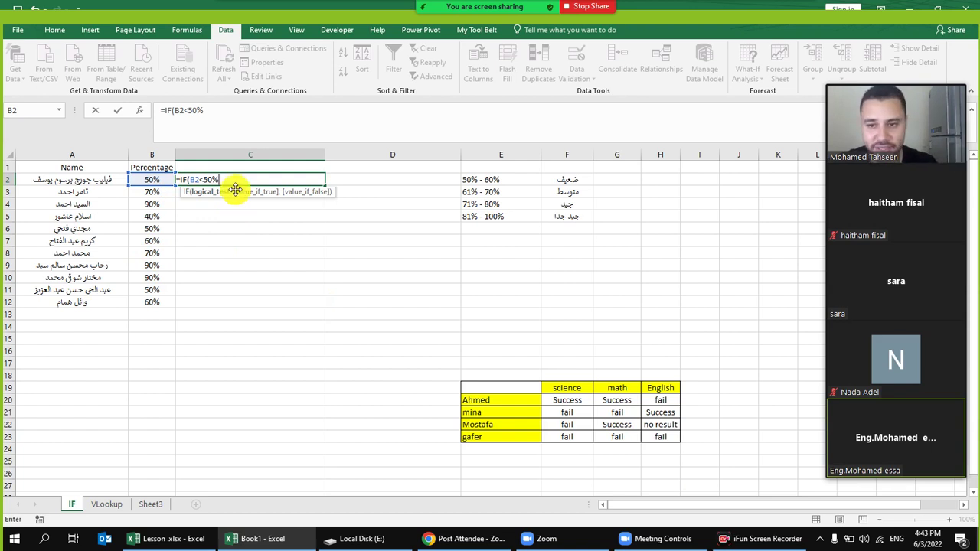
Set the IF's true value to 0 and begin a nested IF as its false value.
text(,)
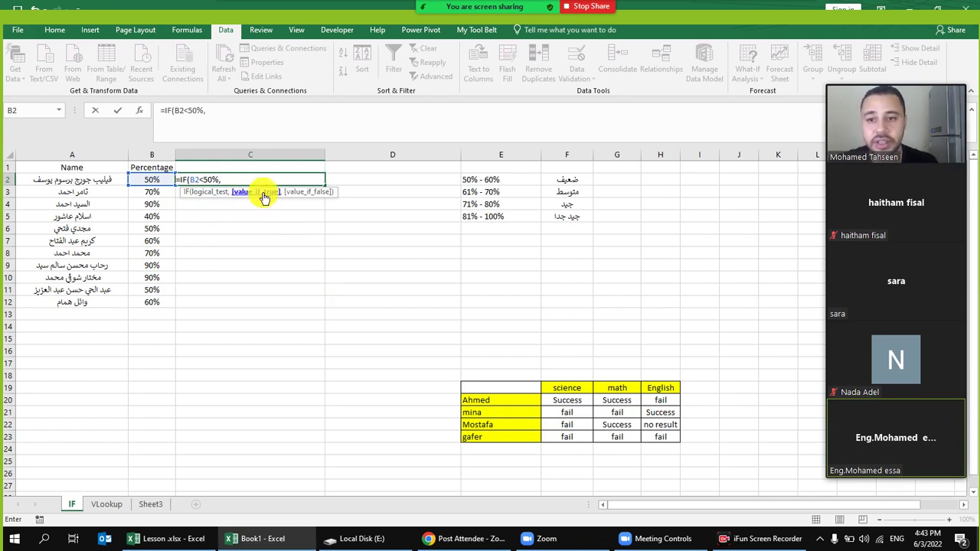
text(0)
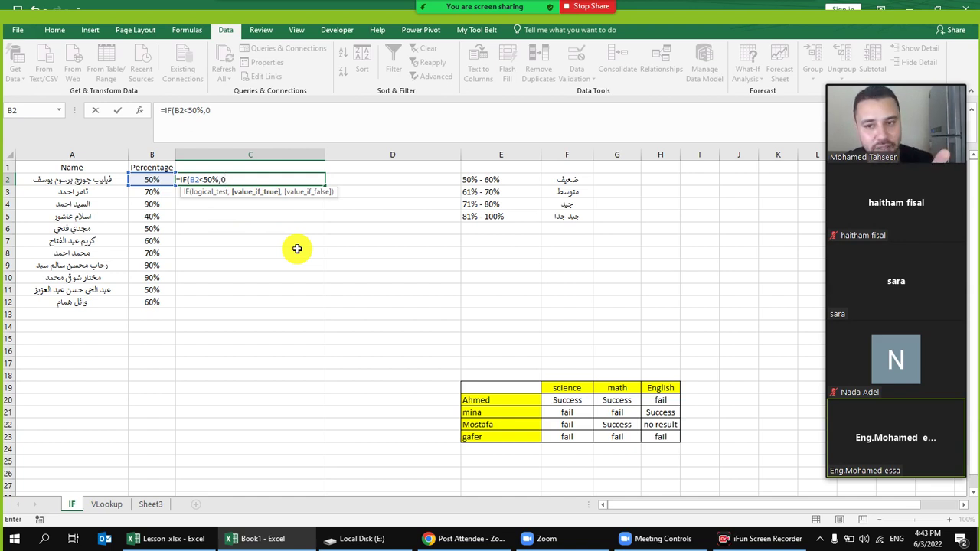
text(,)
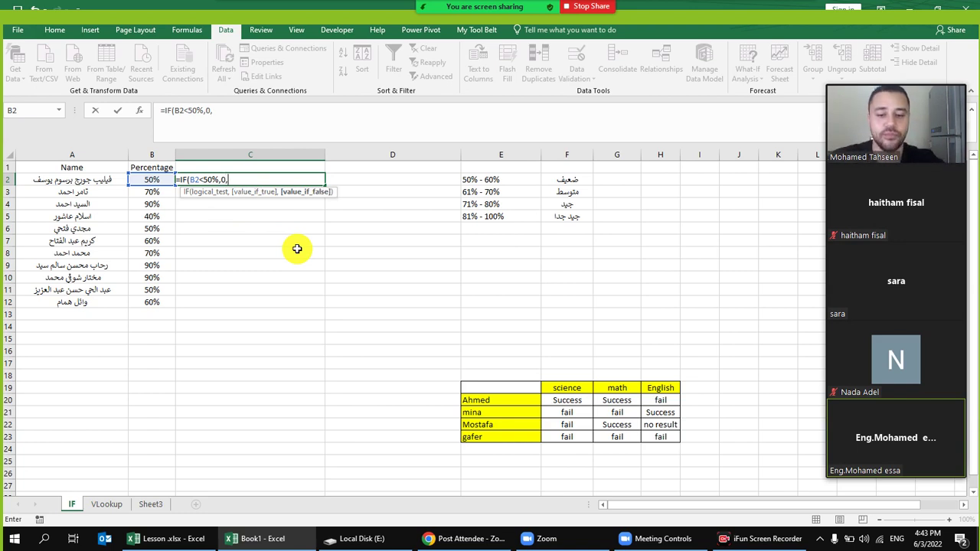
text(if)
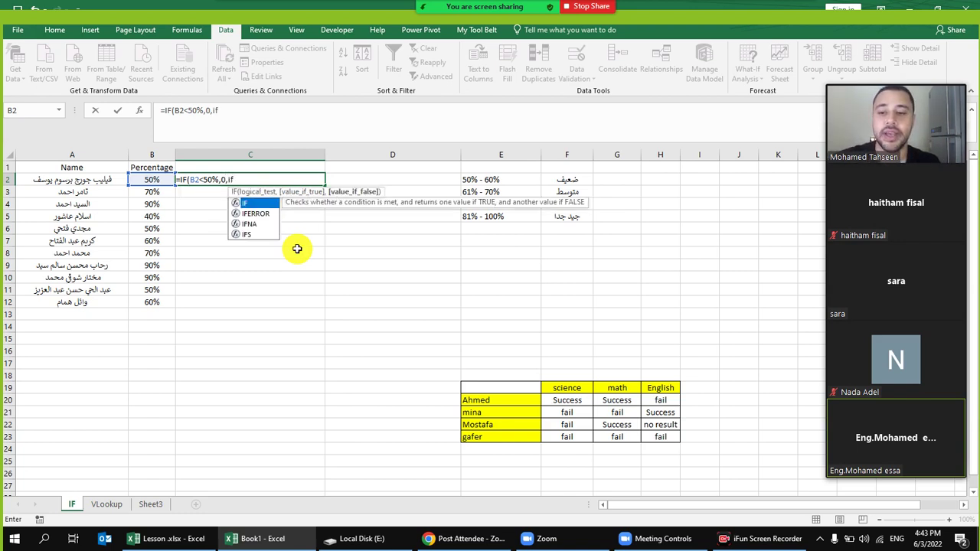
Nest a second IF in the C2 formula that returns "ضعيف" when B2<61%, ready for its value-if-false argument.
key(Tab)
click(142, 178)
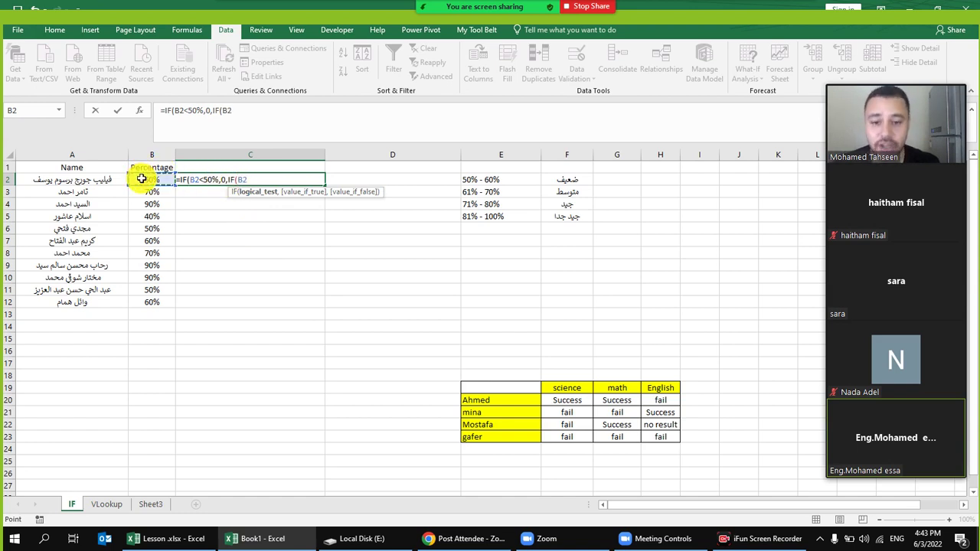
text(<)
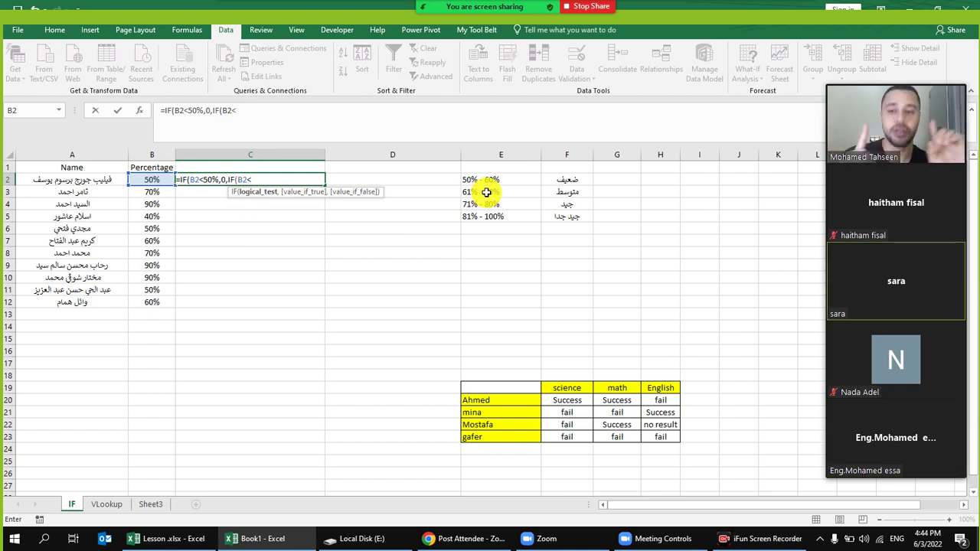
text(61)
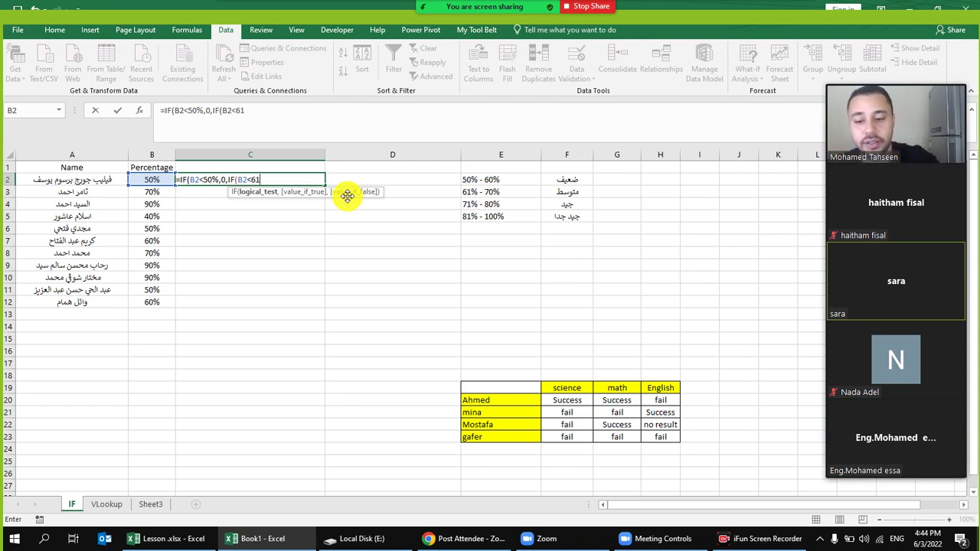
text(%,)
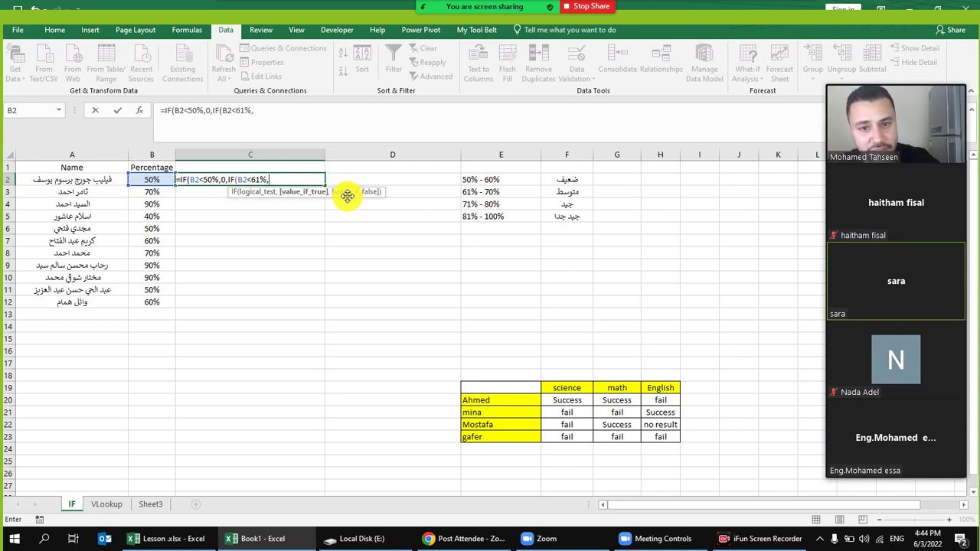
text(")
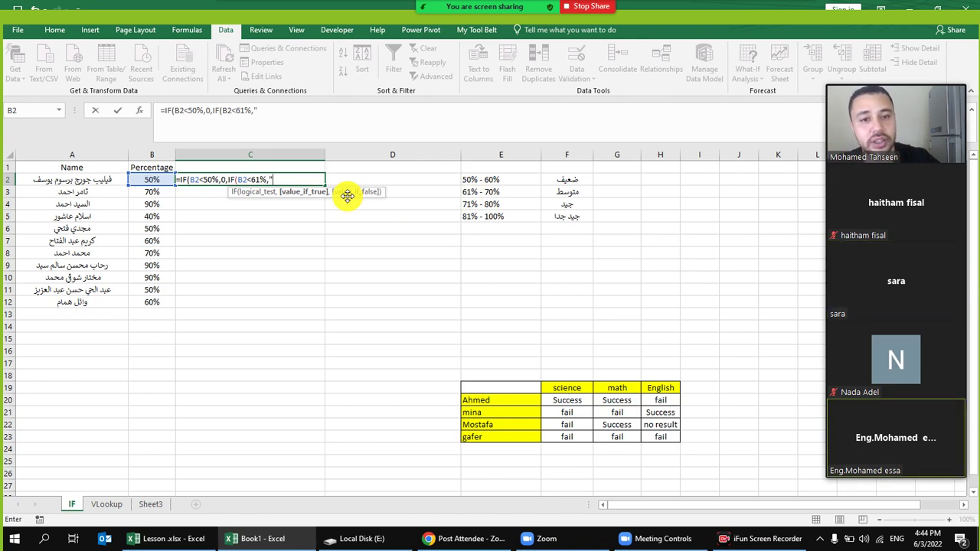
key(alt+shift)
text(ض)
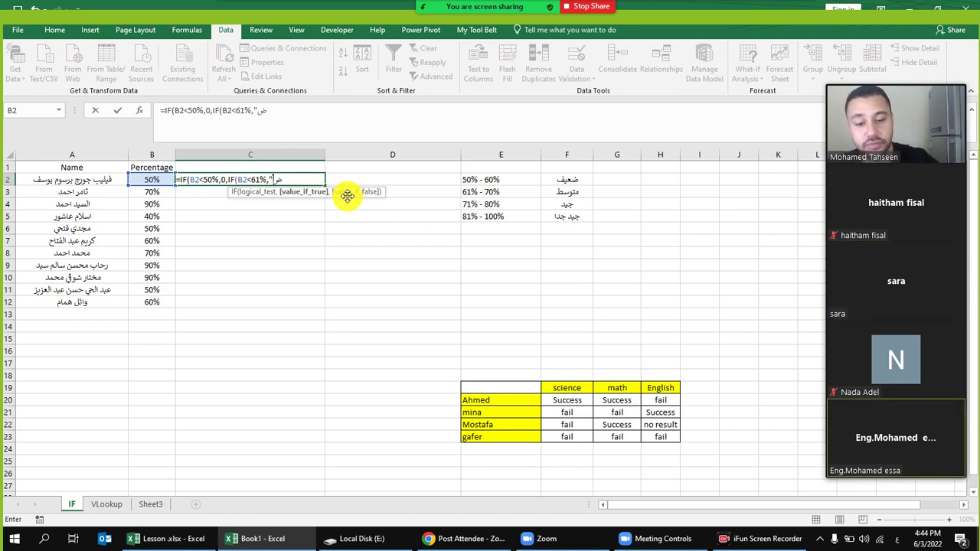
text(عيف")
key(alt+shift)
text(,)
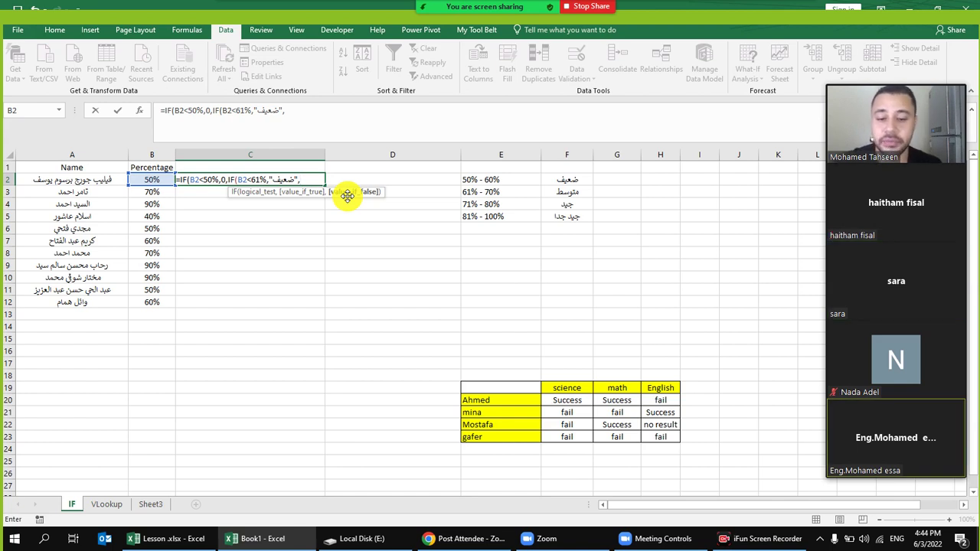
Nest a third IF in the C2 formula that returns "متوسط" when B2<71%, ready for its value-if-false argument.
text(IF()
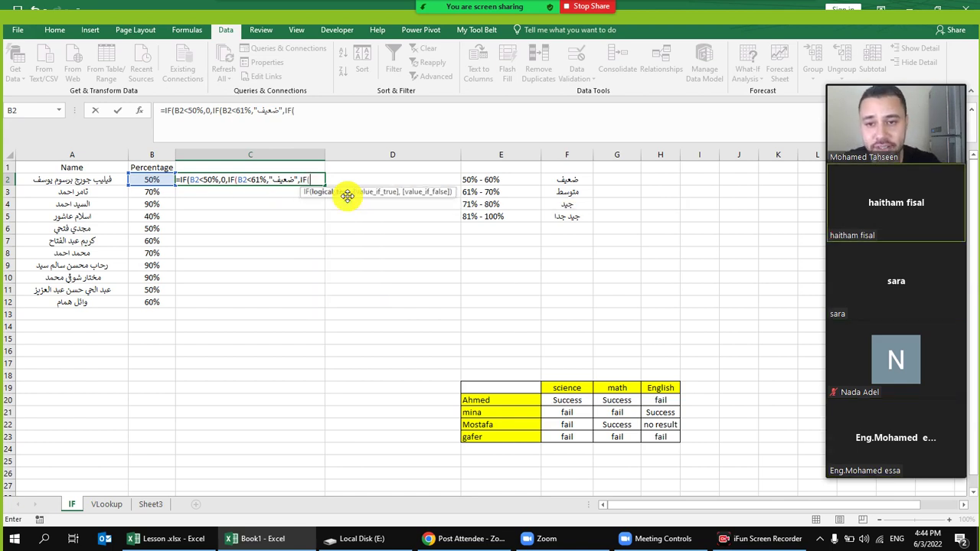
click(161, 180)
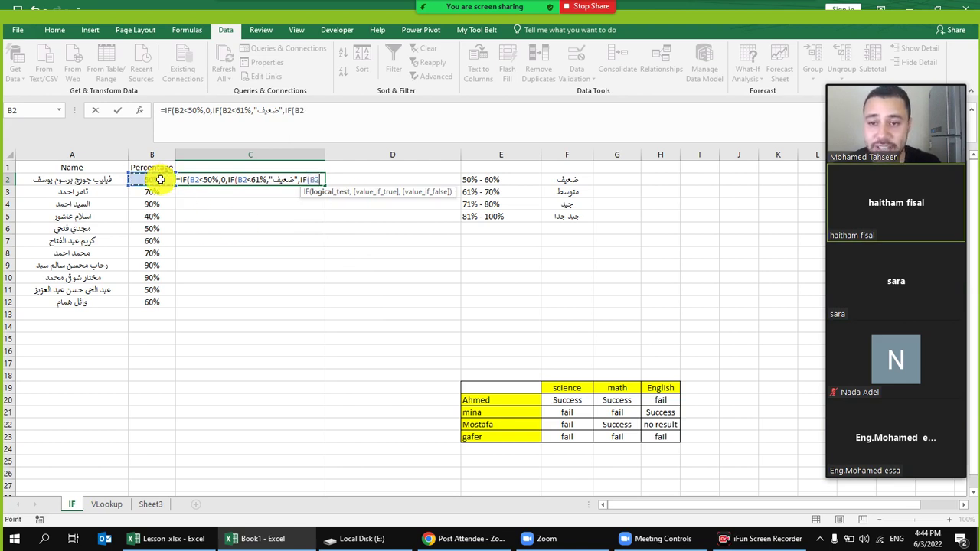
text(<)
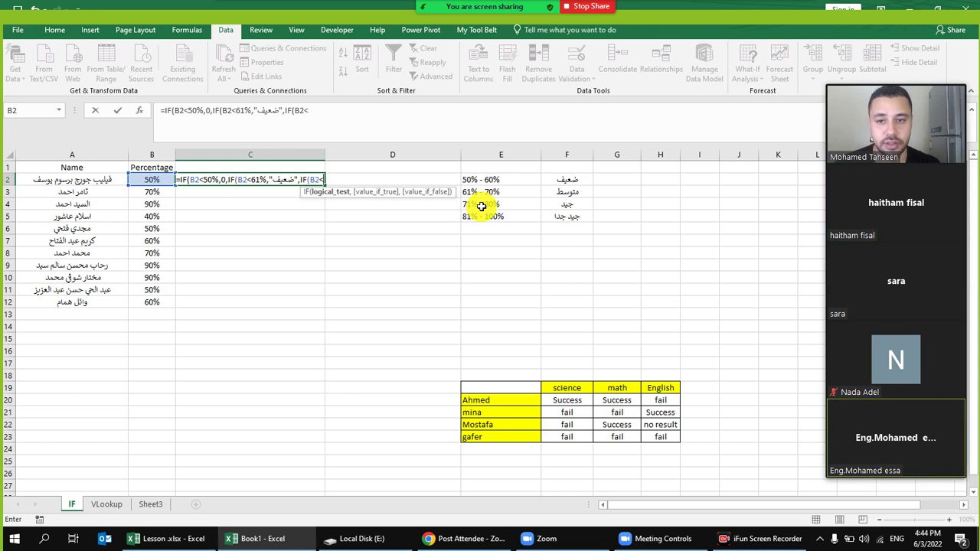
text(71%)
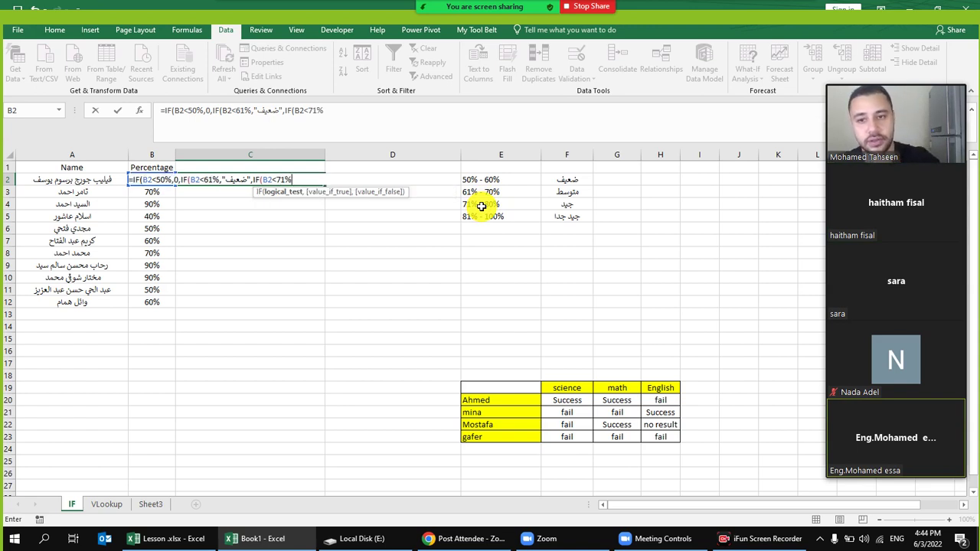
text(,)
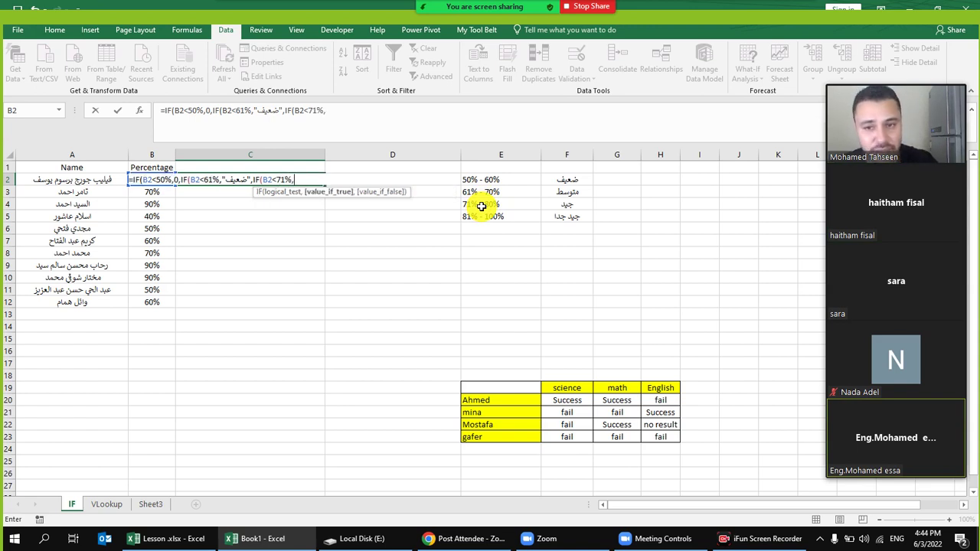
text(")
key(alt+shift)
text(متوسط")
key(alt+shift)
text(,)
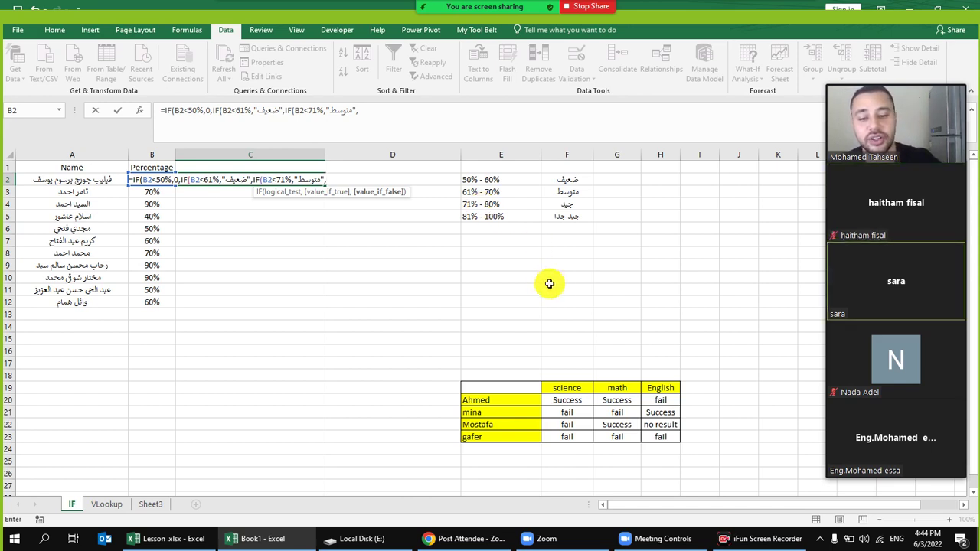
Nest a fourth IF in the C2 formula with the logical test B2<81%.
text(IF()
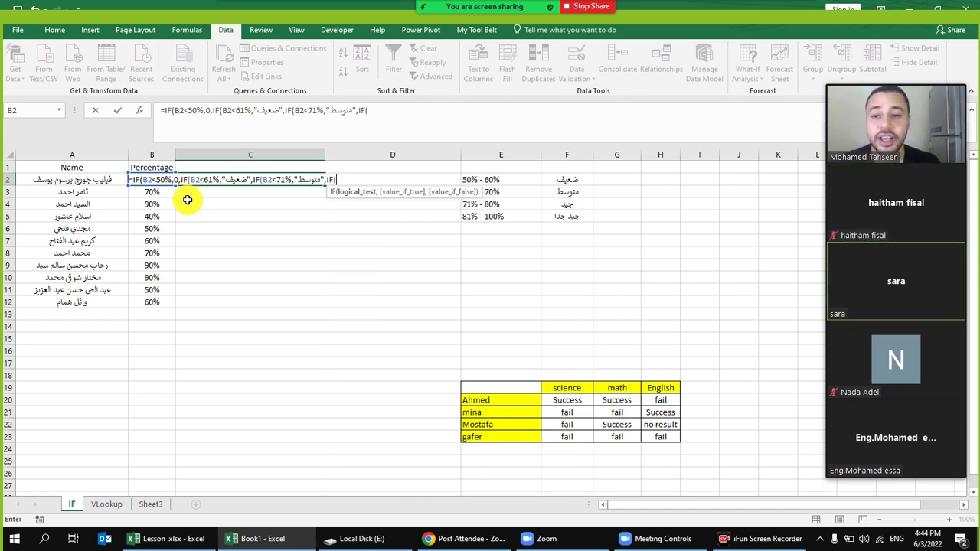
click(117, 180)
key(Right)
text(<)
text(8)
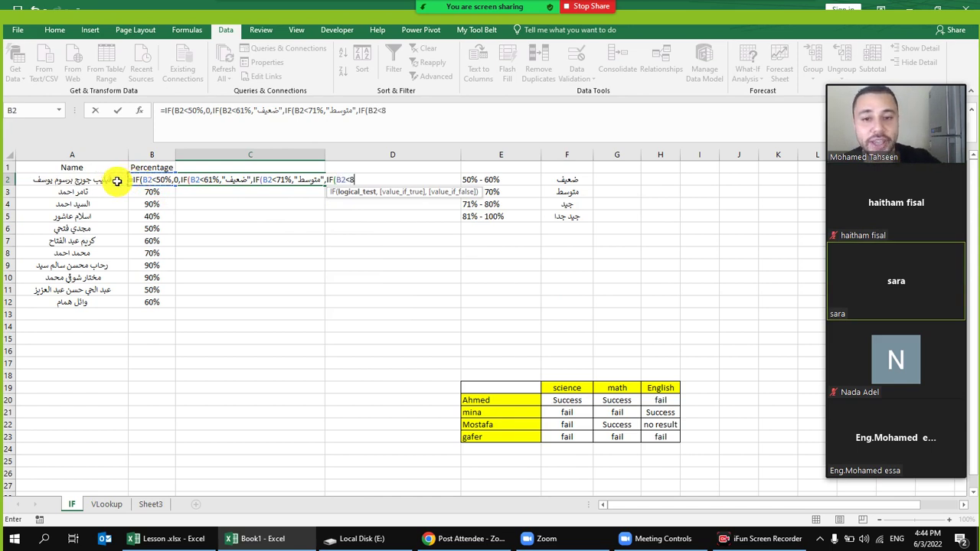
text(1,)
text(%)
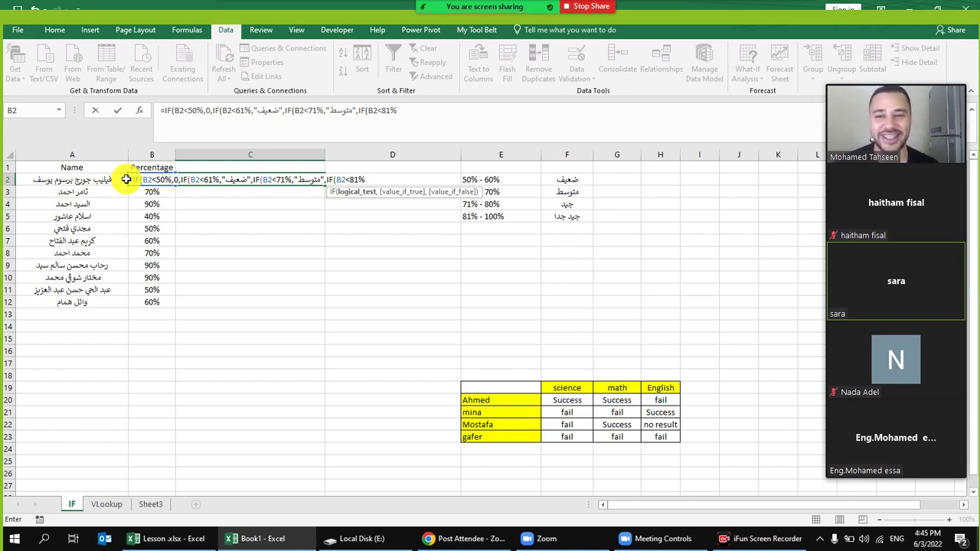
click(358, 192)
click(372, 181)
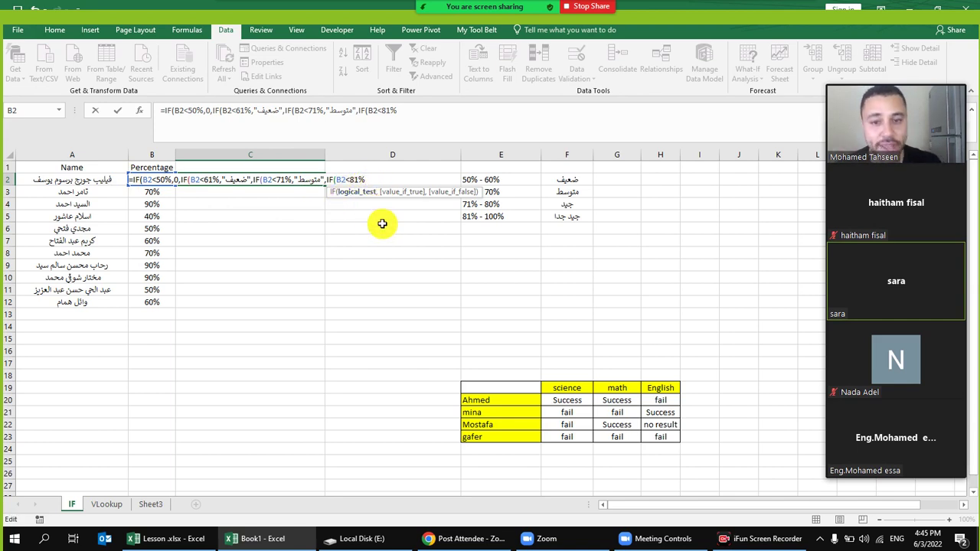
text(,)
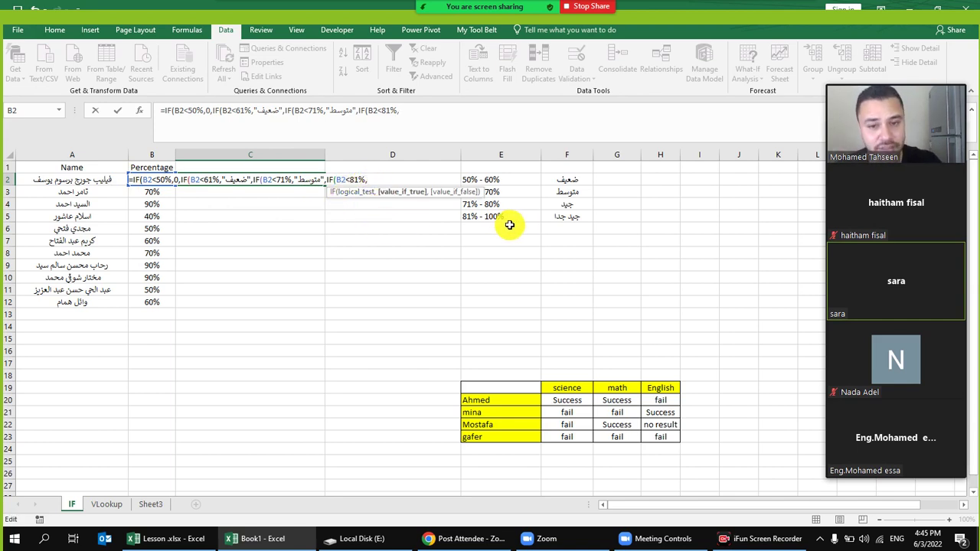
Enter "جيد" as the value if true of the B2<81% test, followed by an argument separator.
text(")
key(alt+shift)
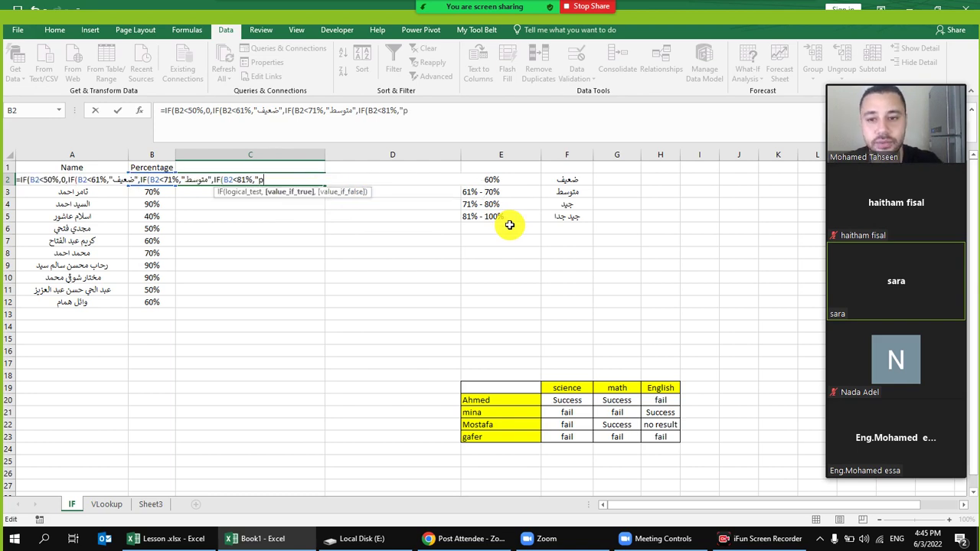
text(جيد")
text(و)
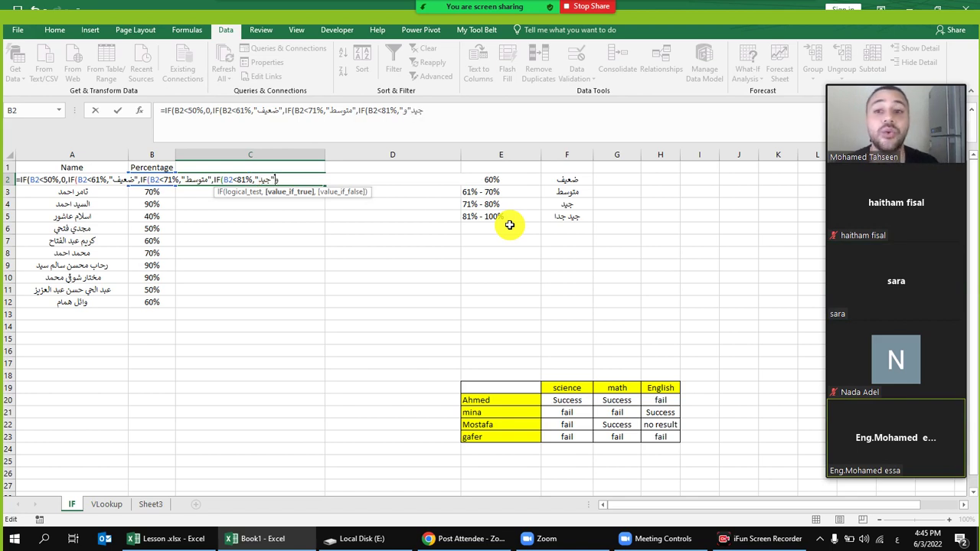
click(241, 191)
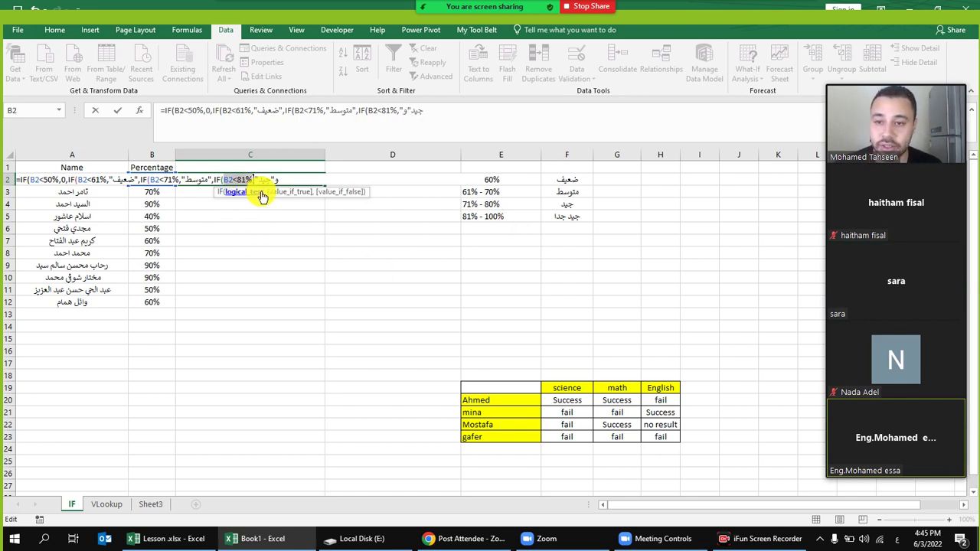
click(281, 179)
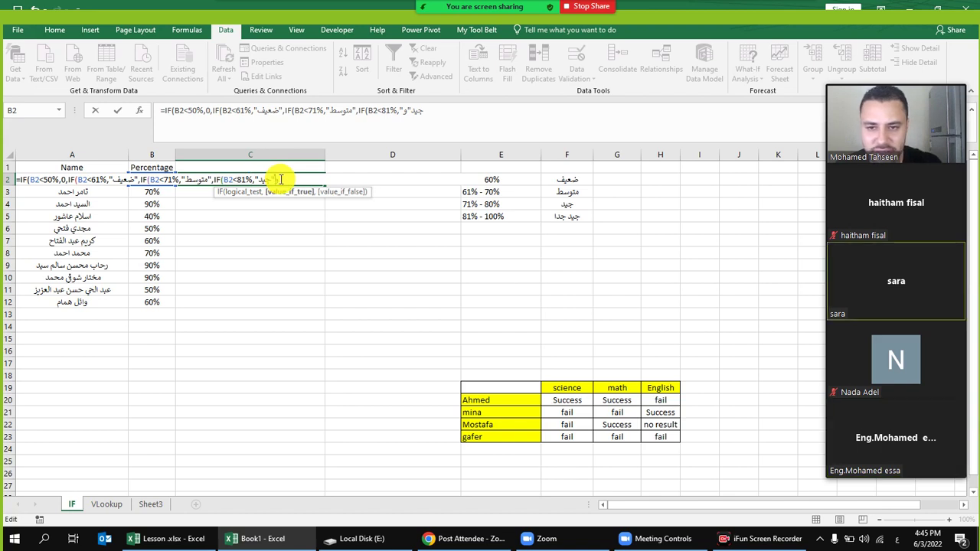
key(BackSpace)
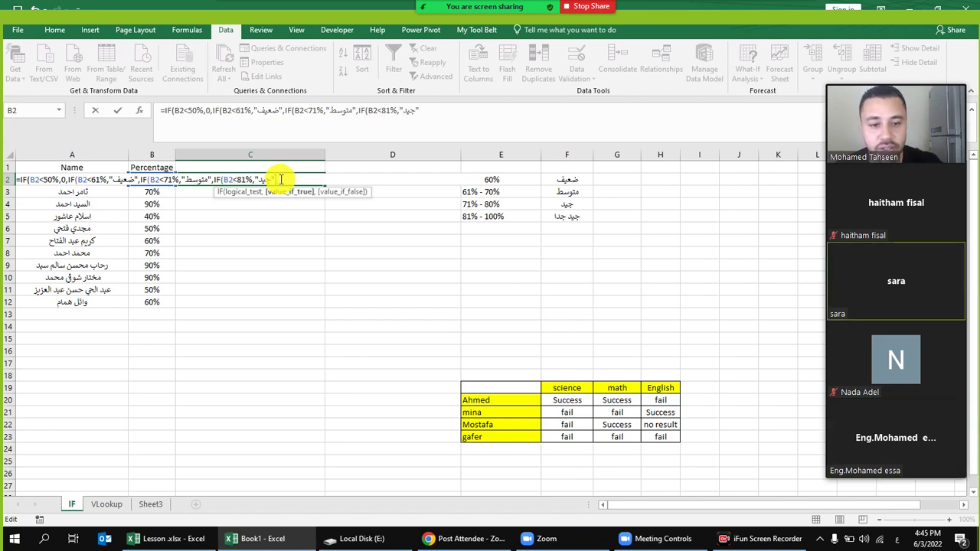
key(alt+shift)
text(,)
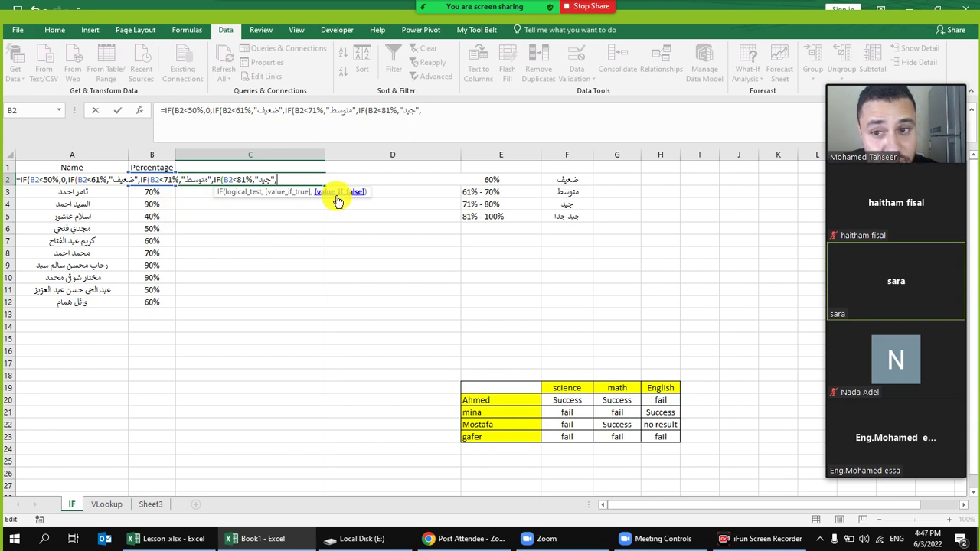
Enter "جيد جدا" as the value if false of the B2<81% test.
click(288, 192)
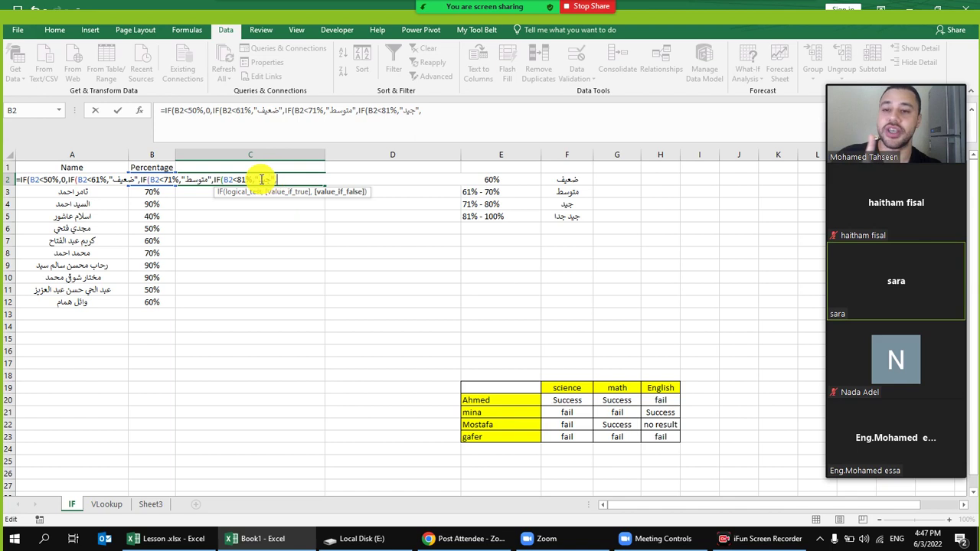
click(228, 187)
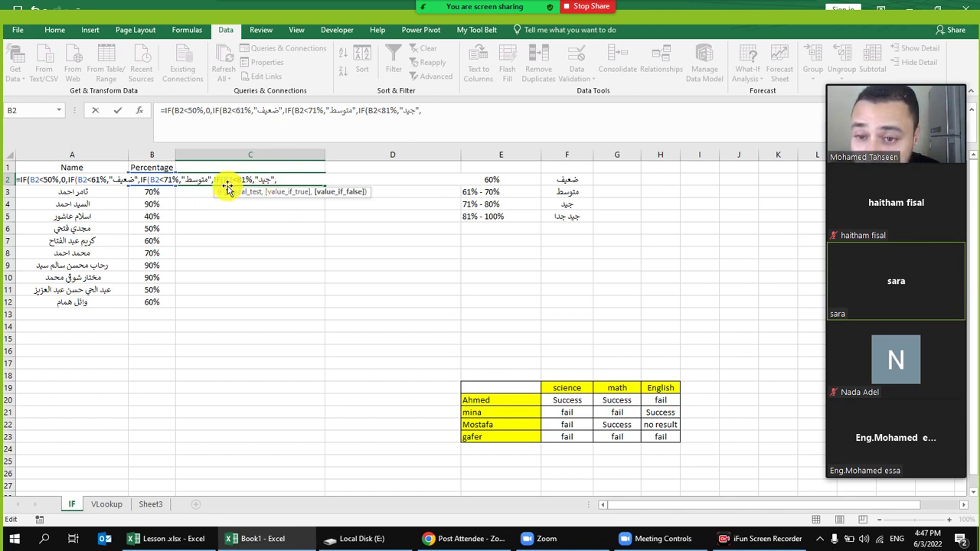
click(268, 179)
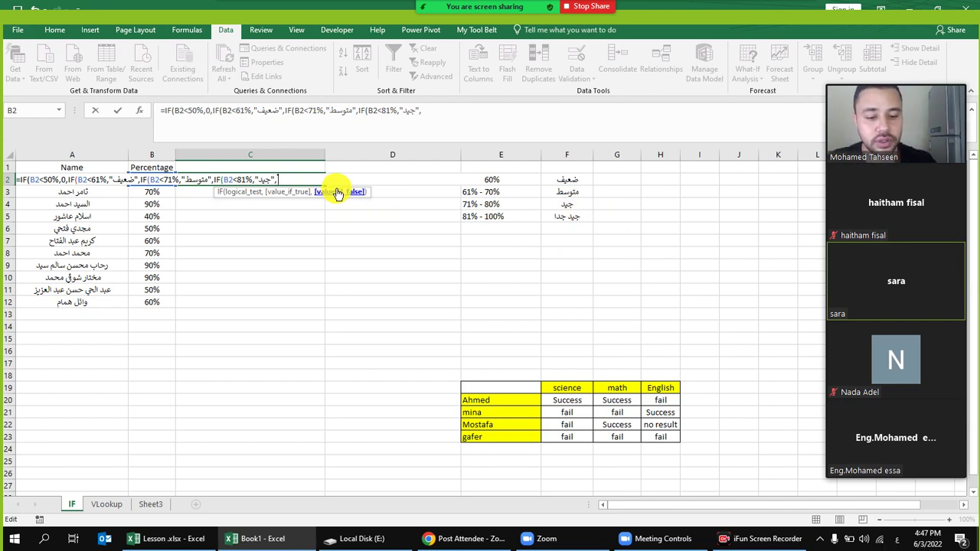
text("جيد جدا")
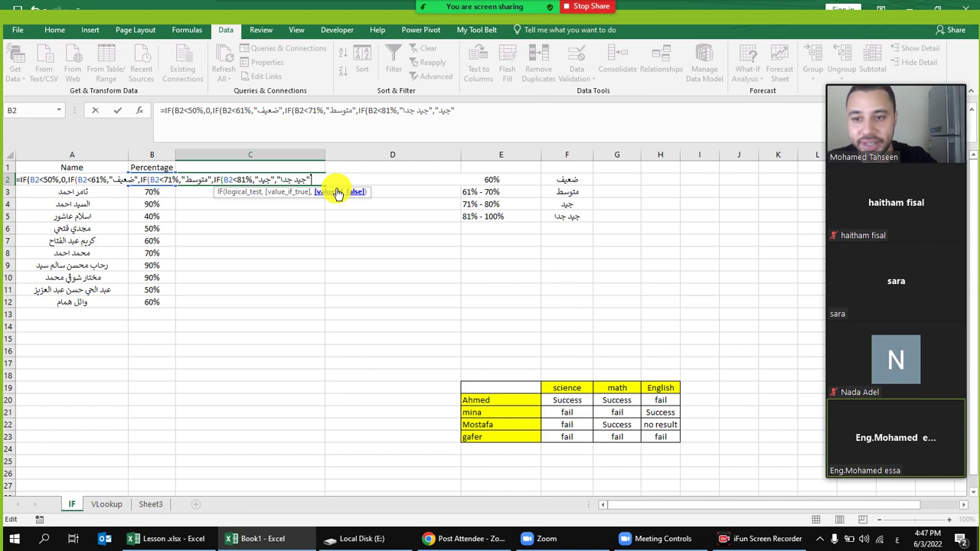
text())
key(BackSpace)
key(BackSpace)
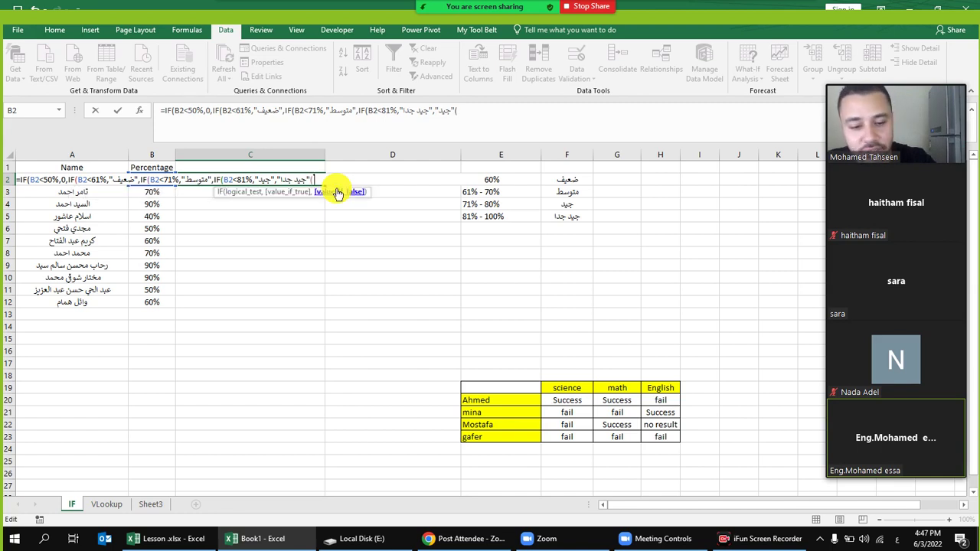
text())
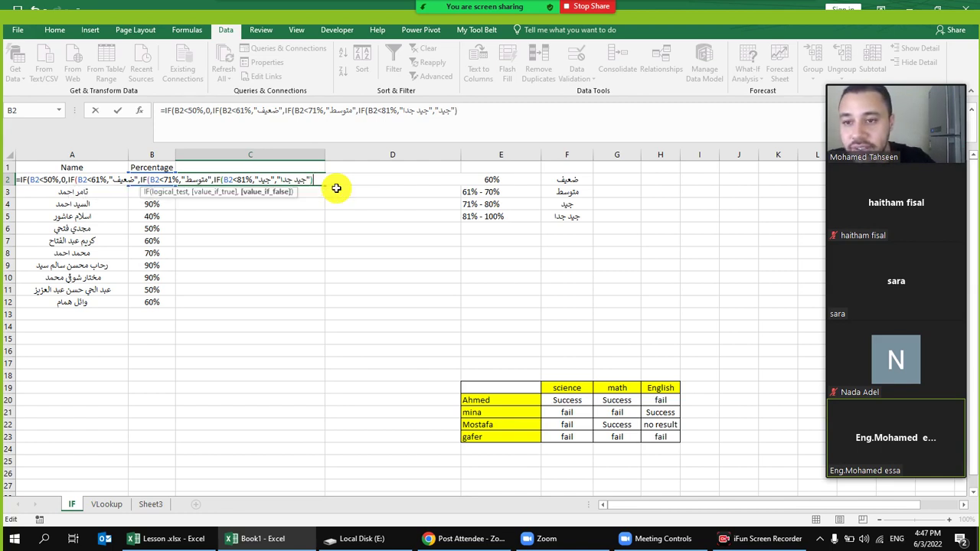
text())
key(BackSpace)
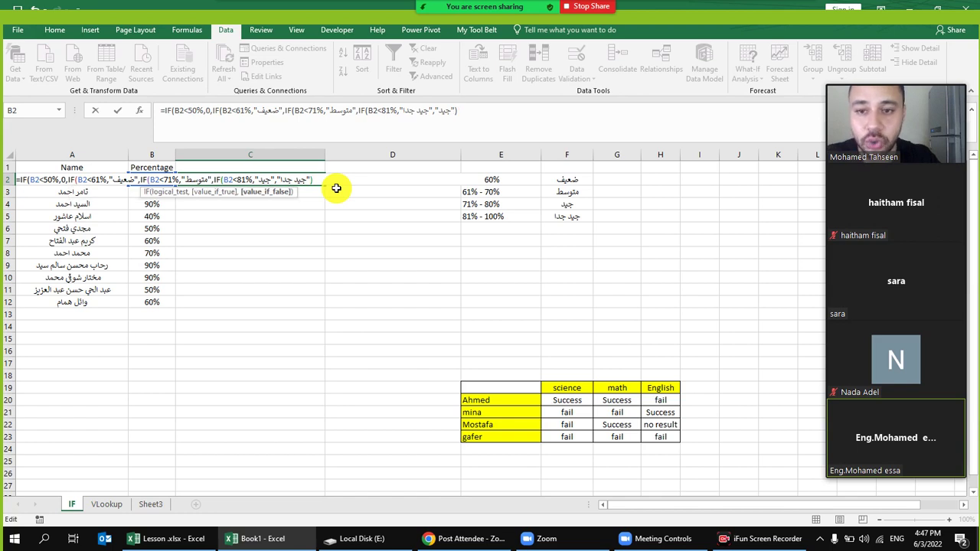
key(BackSpace)
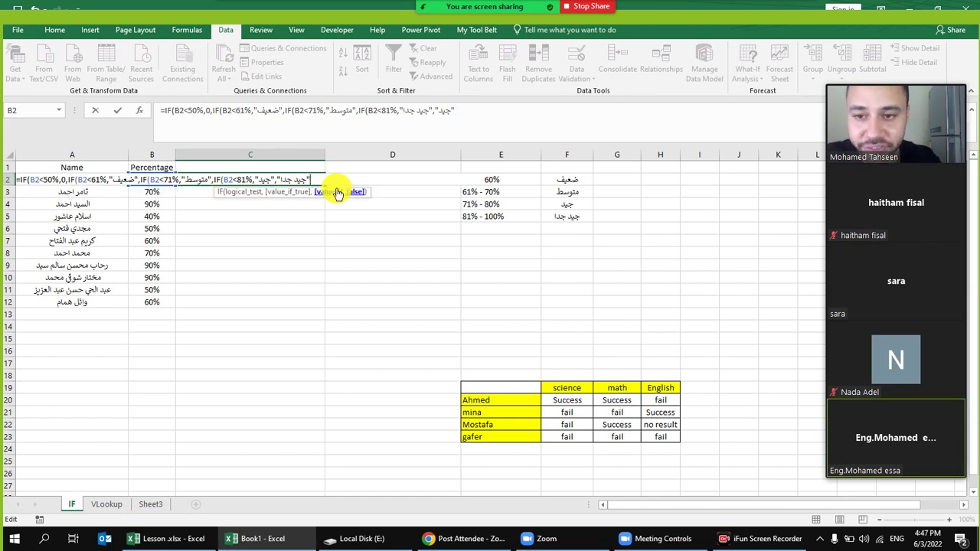
Close all four nested IF functions with parentheses and commit the grading formula in C2.
click(222, 179)
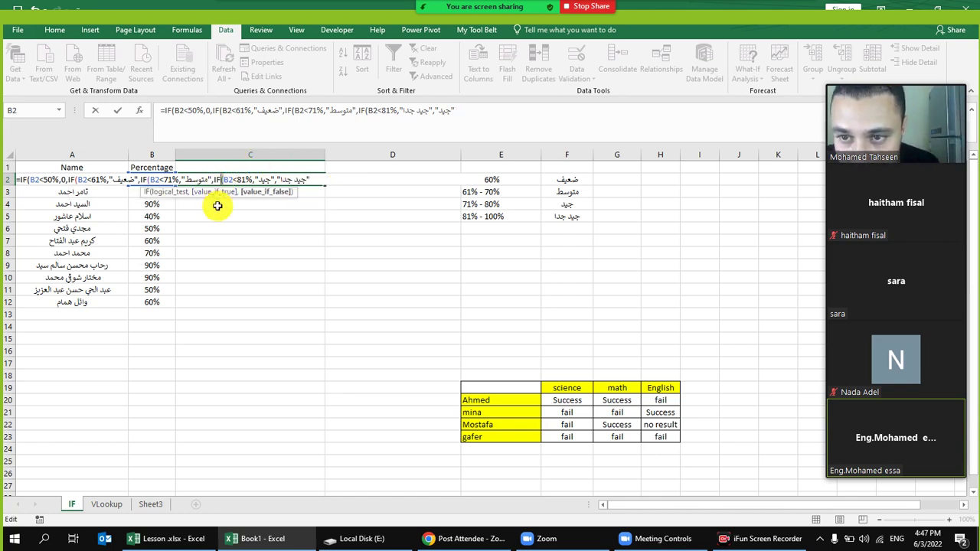
click(319, 182)
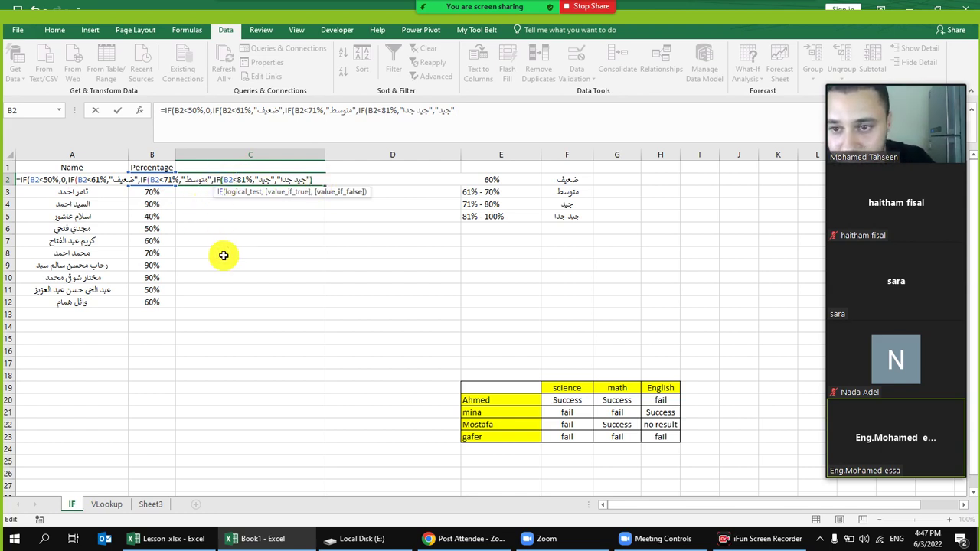
text())
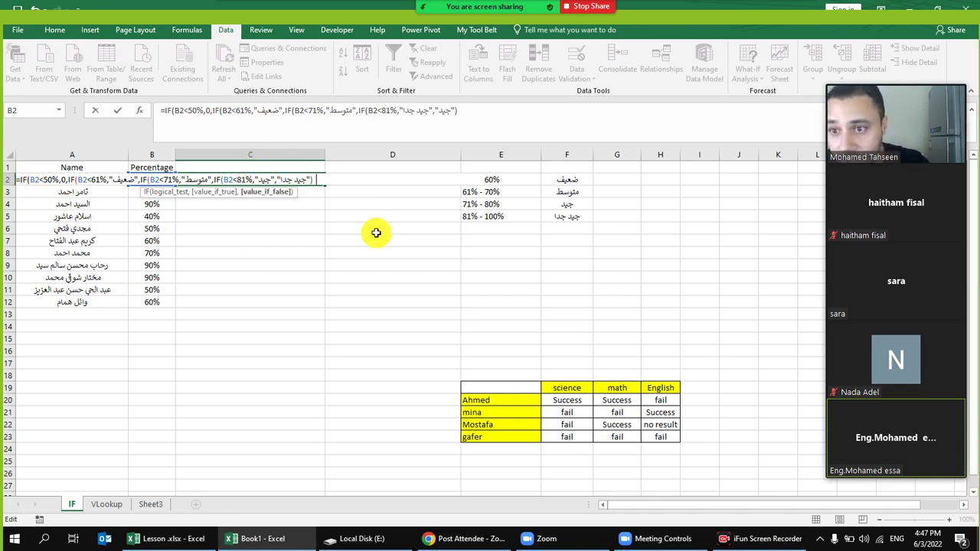
text())))
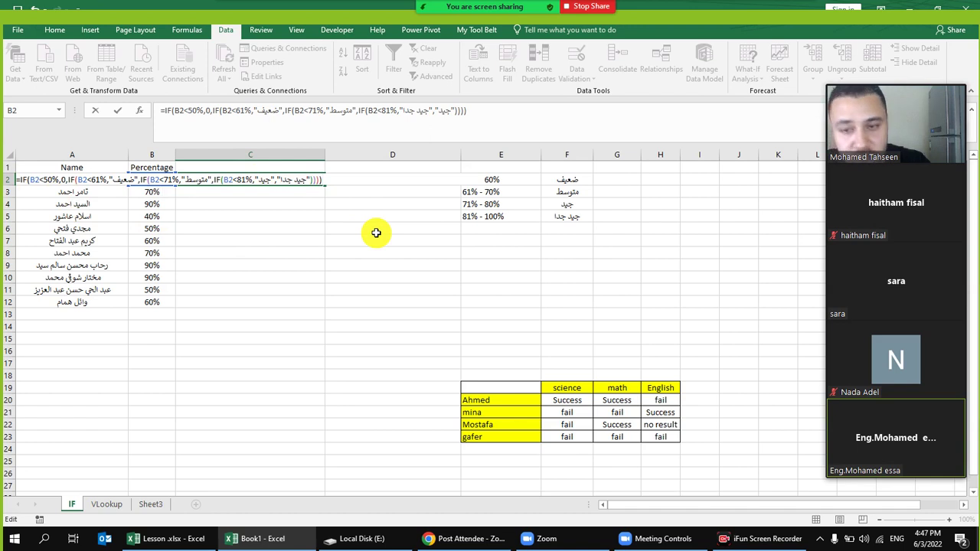
key(Return)
Fill the C2 grading formula down to C12.
click(317, 182)
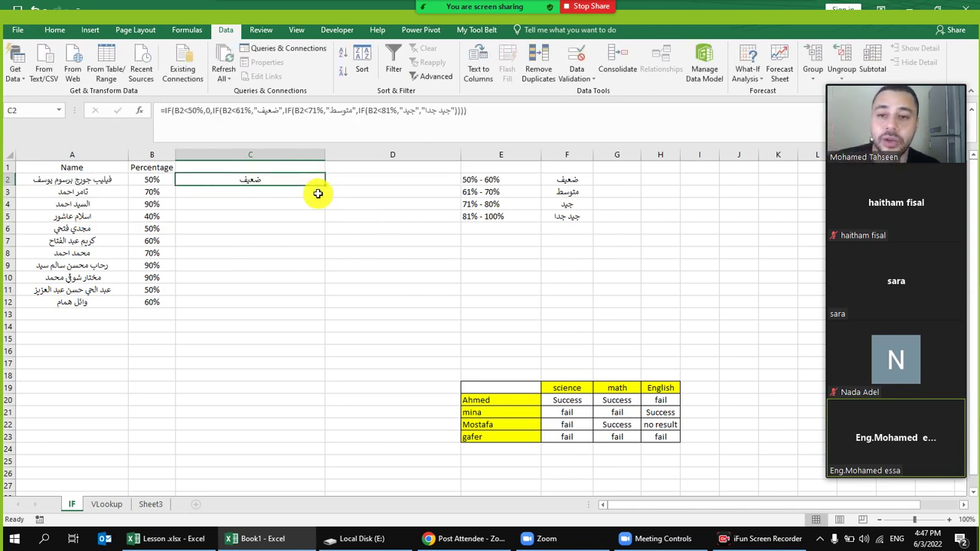
drag(324, 186, 293, 307)
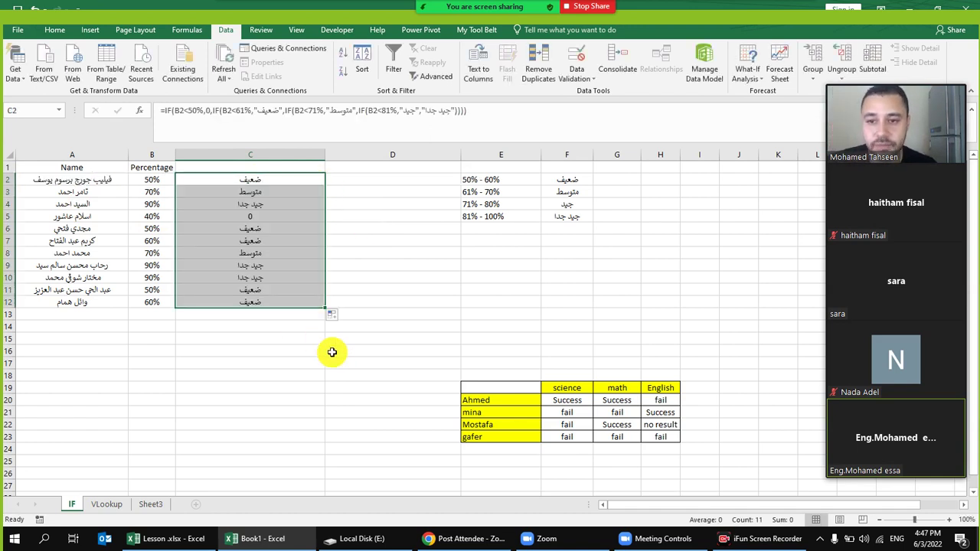
click(248, 329)
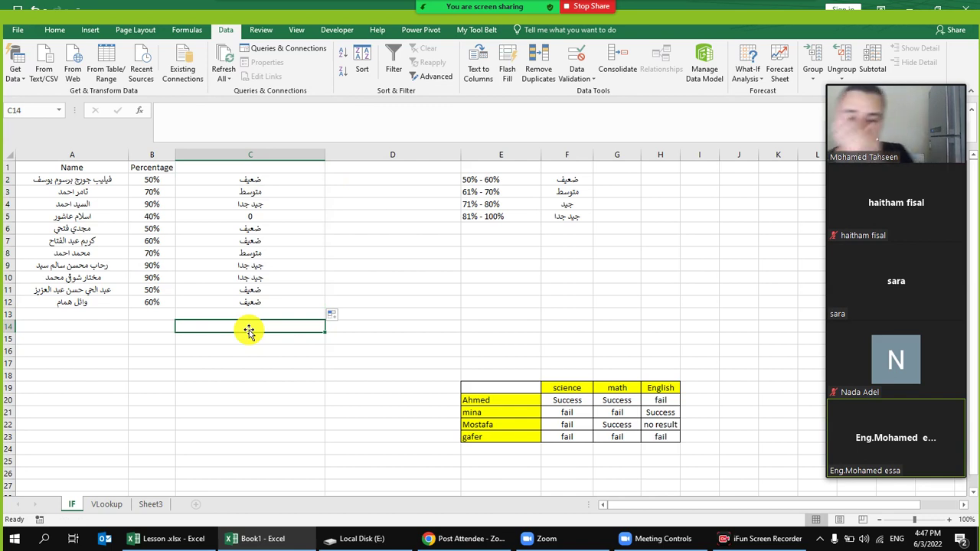
Compare the percentages and grades in rows 2 to 5 with the grading scale in E2:F5.
click(150, 181)
click(563, 179)
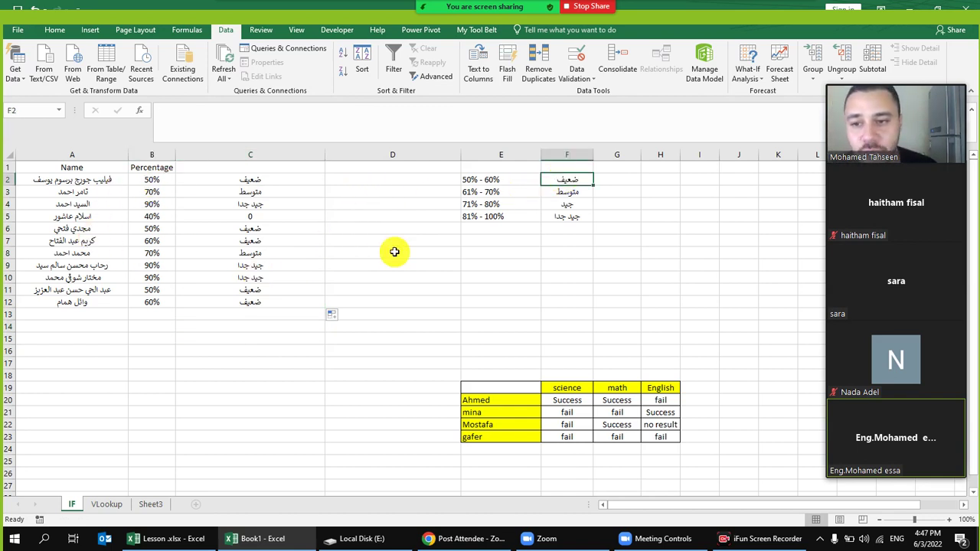
click(163, 192)
click(497, 193)
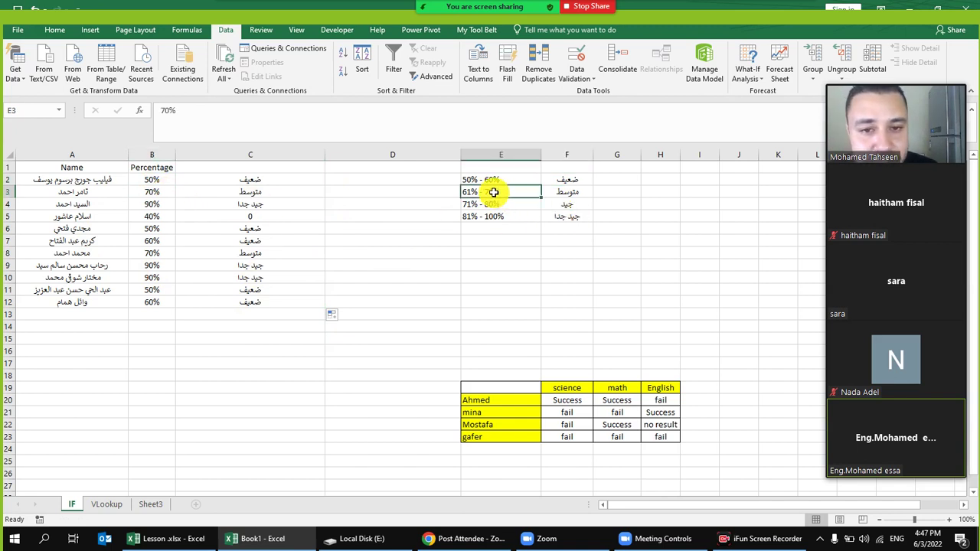
click(573, 193)
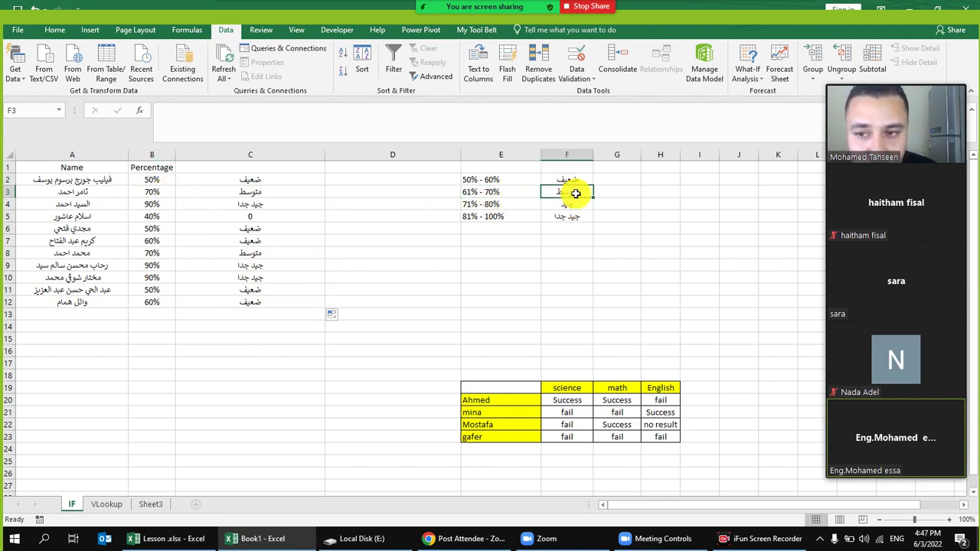
click(152, 202)
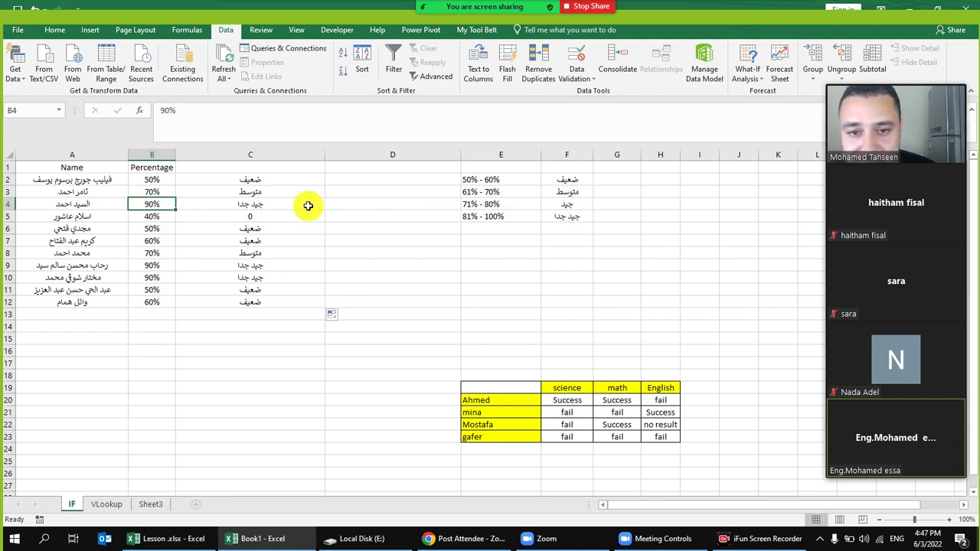
click(567, 217)
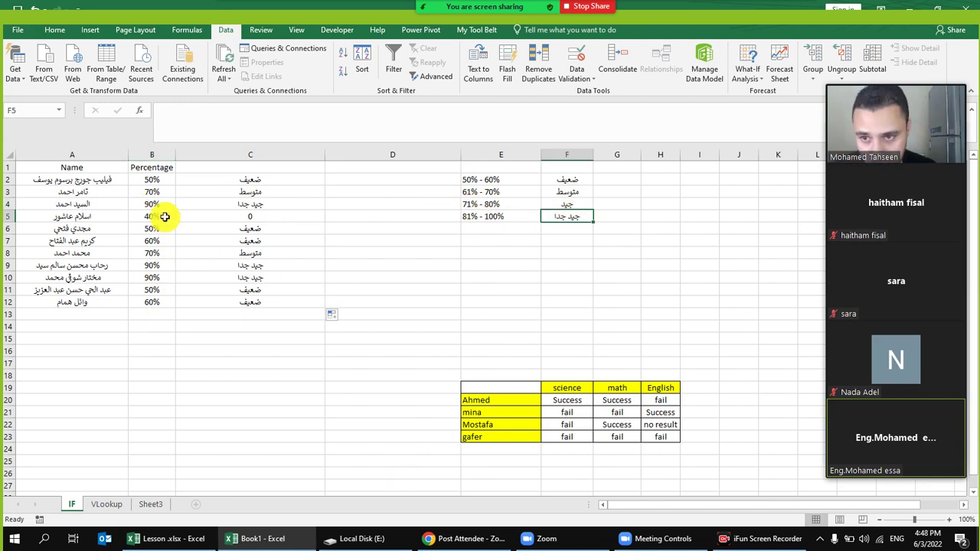
click(239, 217)
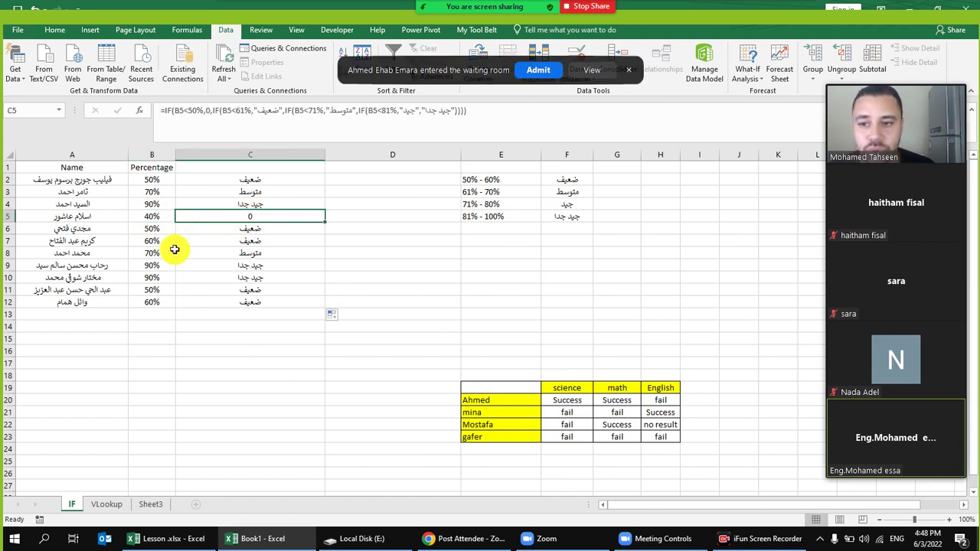
Admit the participant waiting to join the Zoom meeting.
click(542, 78)
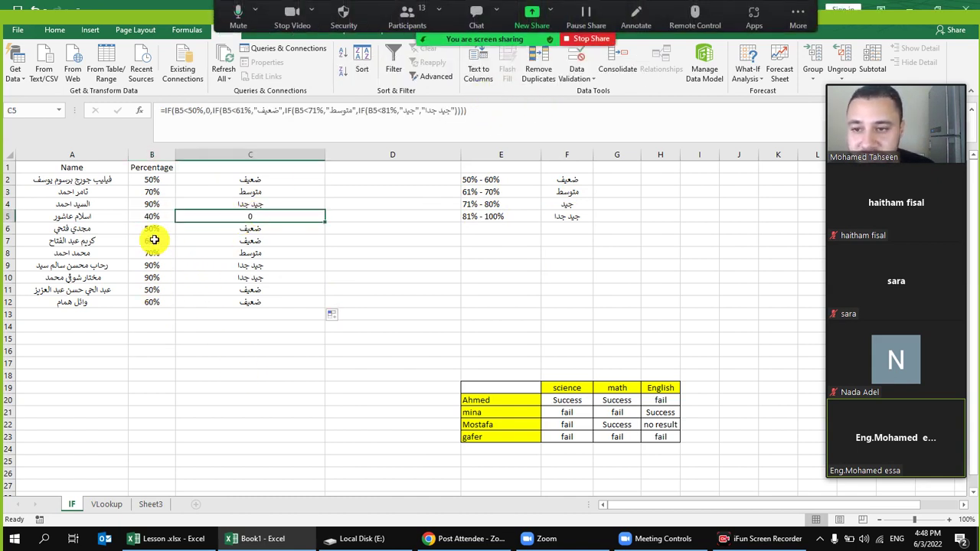
Test the grading formula by setting the percentage in B3 to 30%, followed by 99%.
click(153, 191)
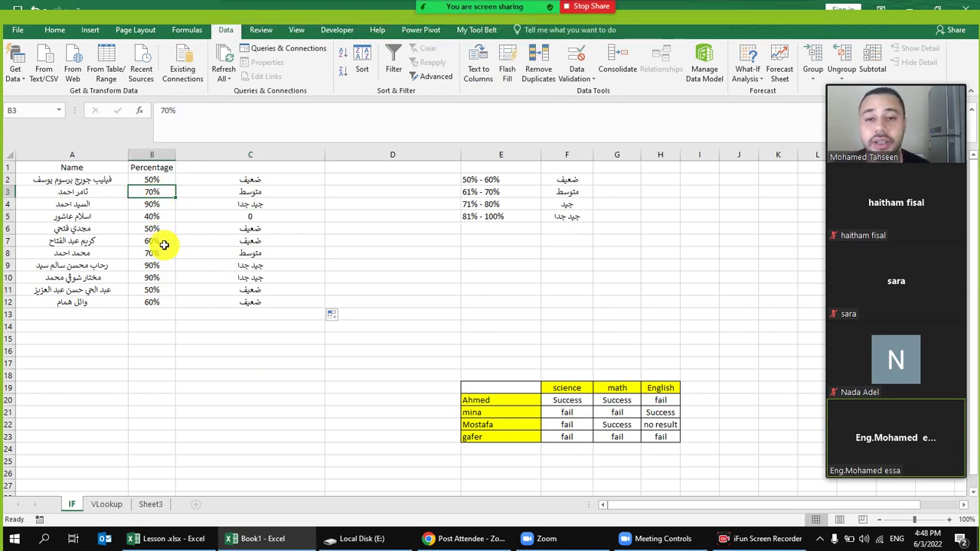
text(30)
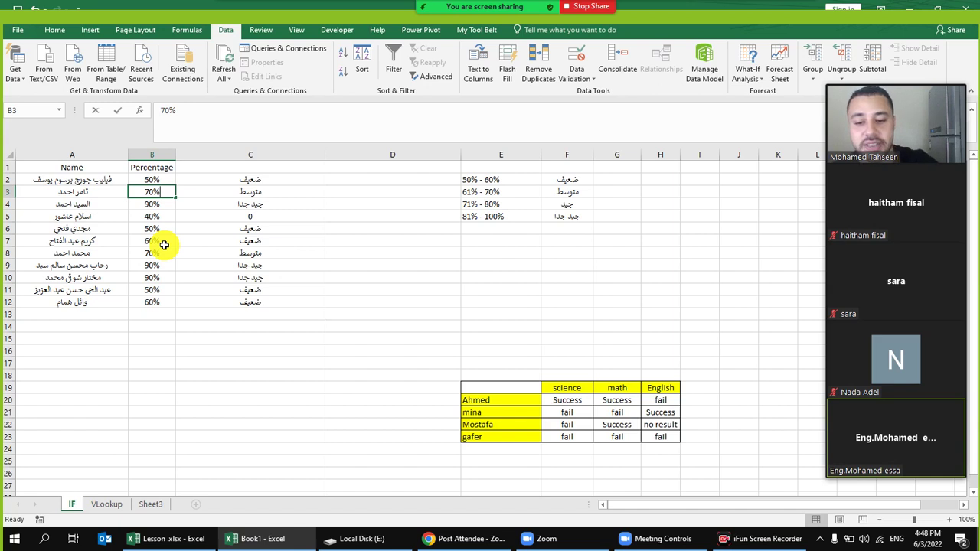
key(Return)
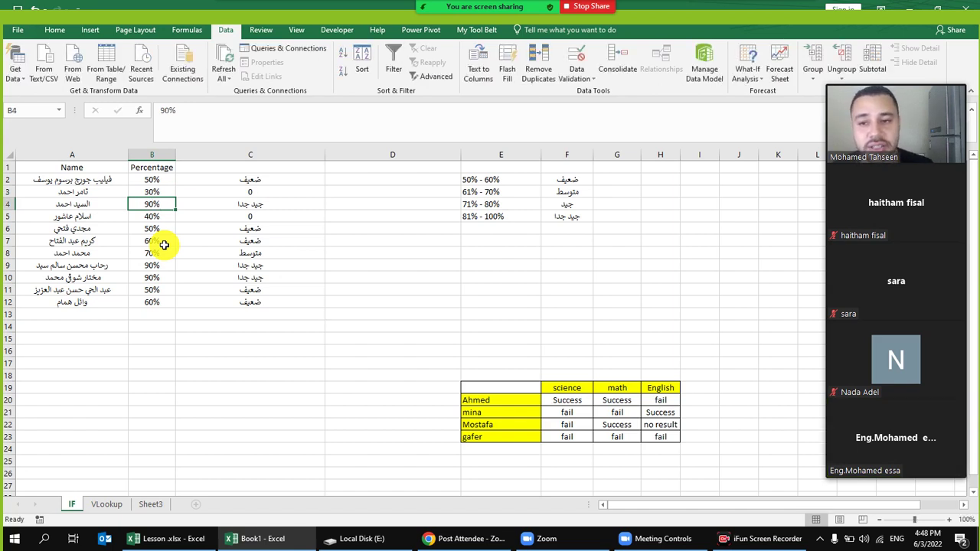
click(153, 190)
text(99)
key(Return)
Test values above the scale by setting B3 to 102%, followed by 110%.
key(Up)
text(102)
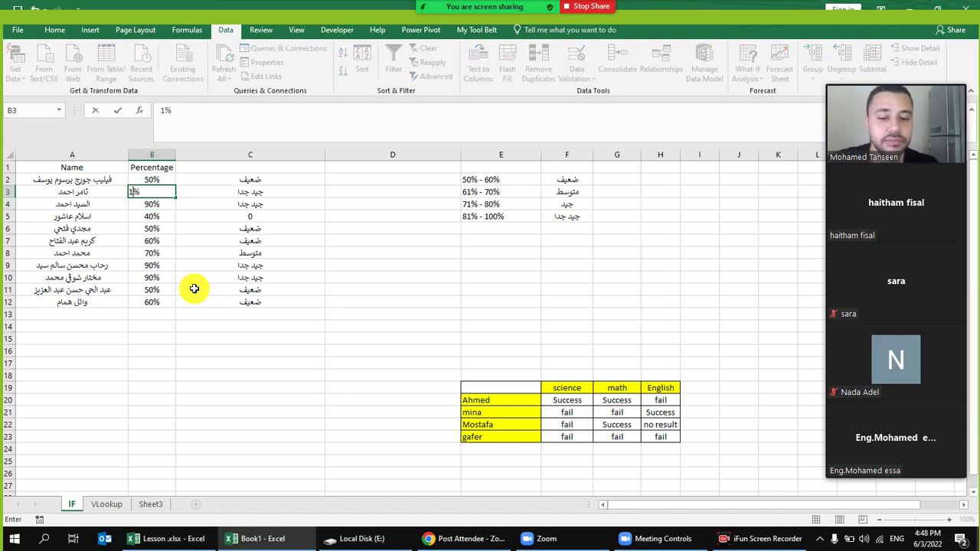
key(Return)
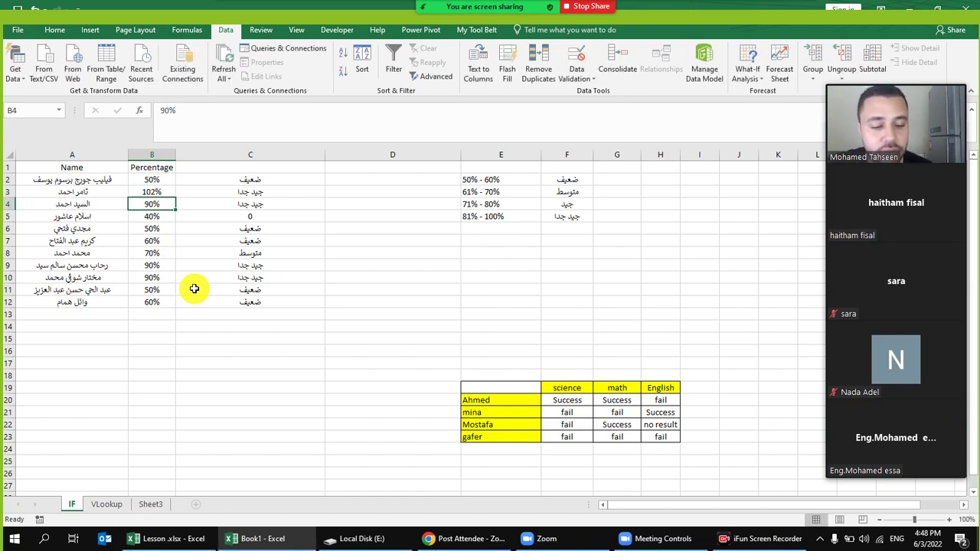
key(Up)
text(110)
key(Return)
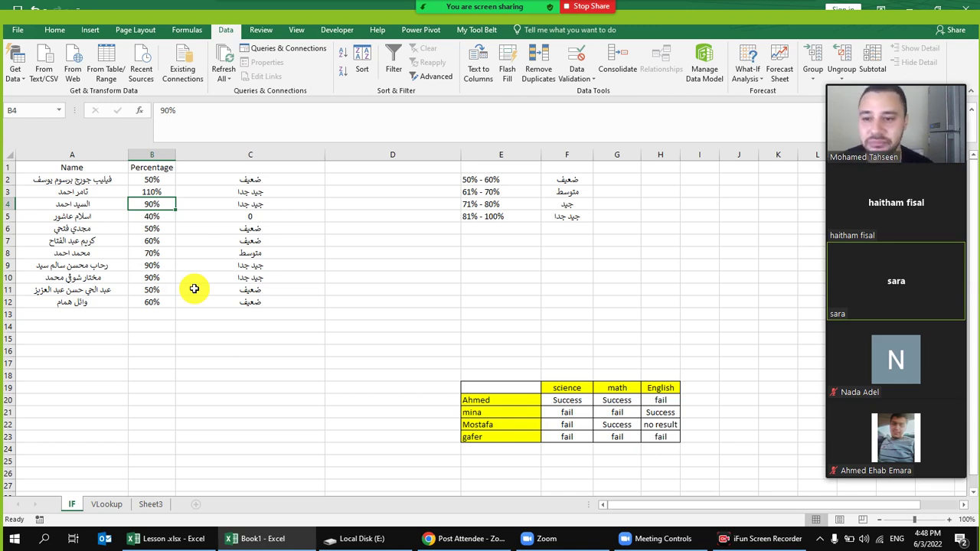
Set the percentage in B3 to 96%.
click(157, 192)
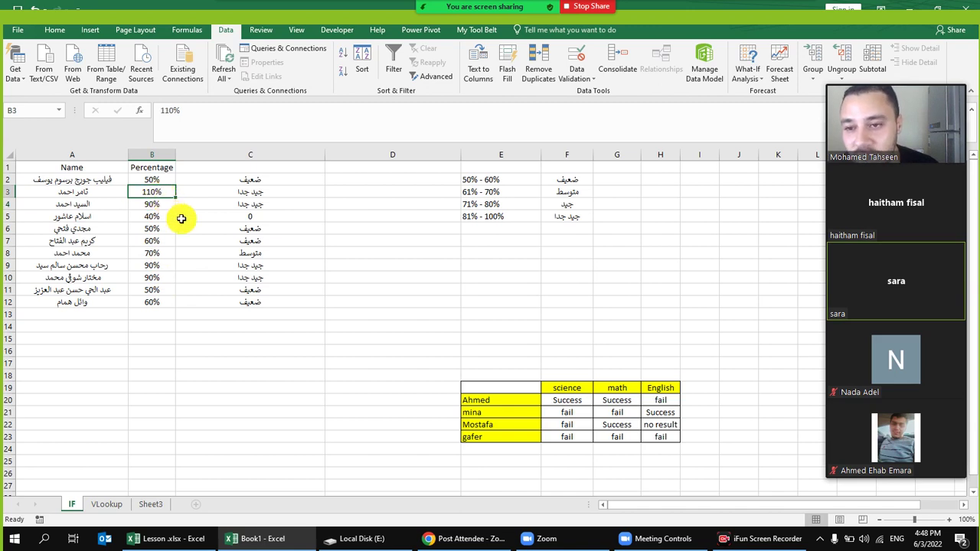
text(96)
key(Return)
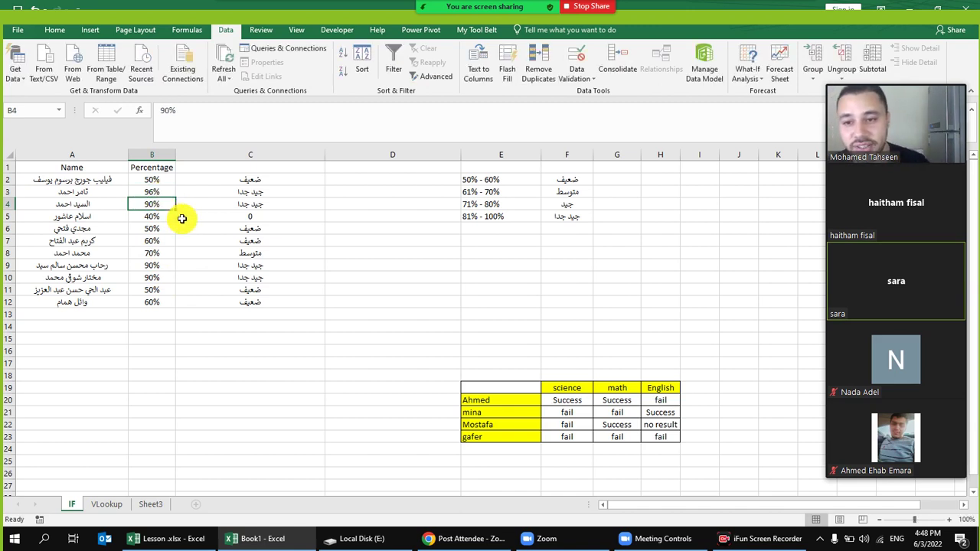
Set the percentage in B7 to 77% to test the "جيد" grade.
click(160, 242)
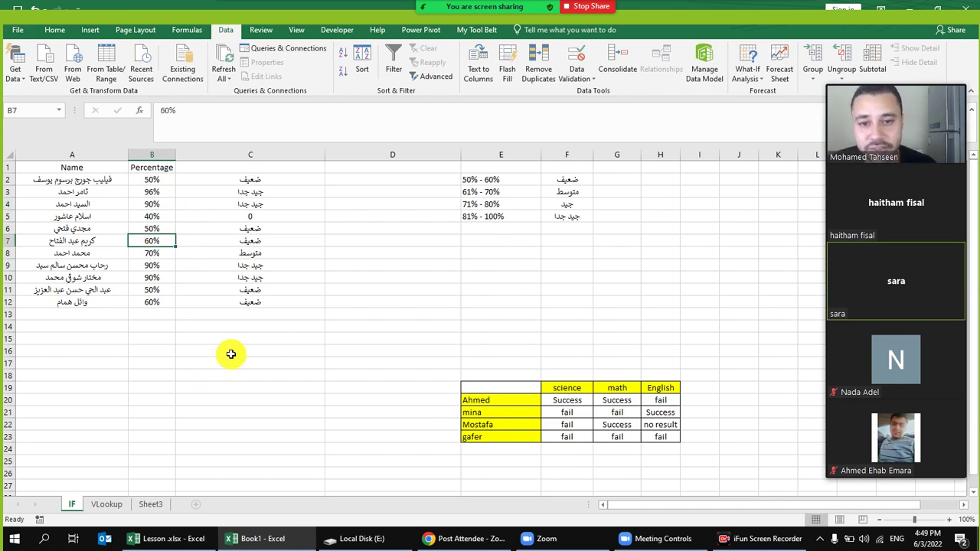
text(77)
key(Return)
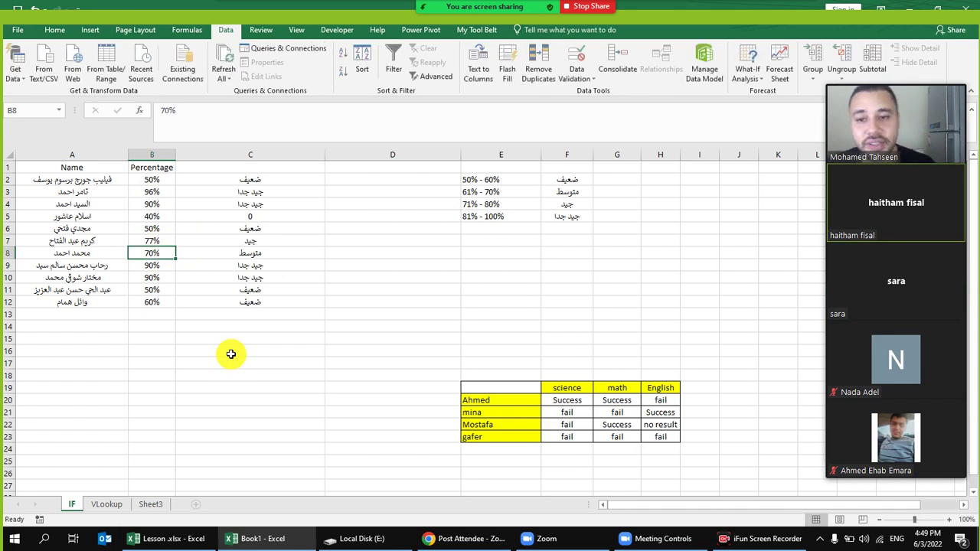
click(273, 250)
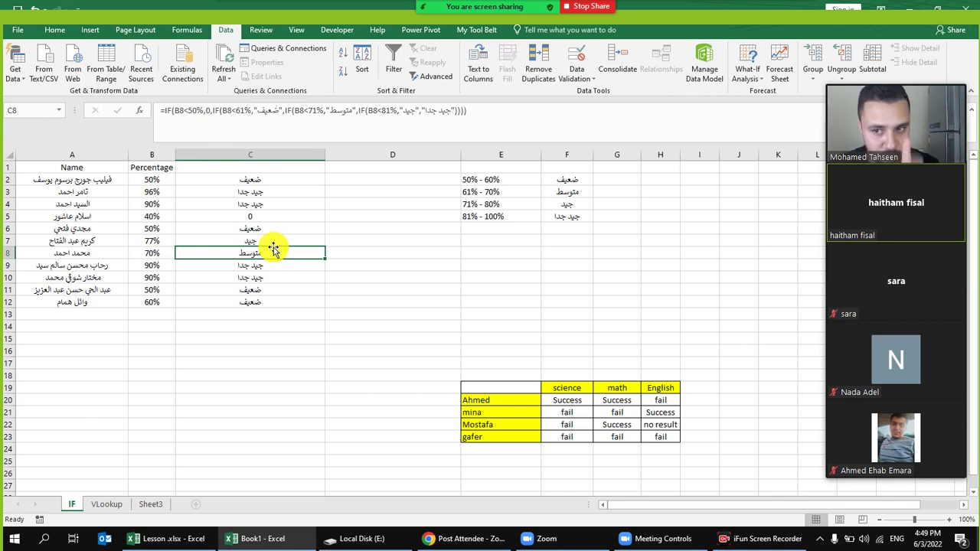
Turn on filtering for the grades table and show only Percentage values from 50% to 60% inclusive, checking their grades.
click(153, 264)
click(394, 69)
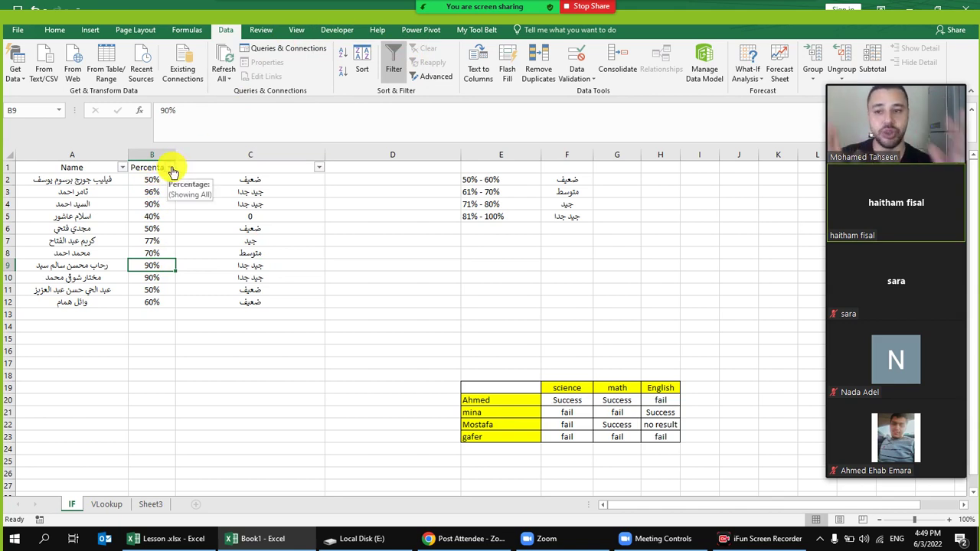
click(171, 167)
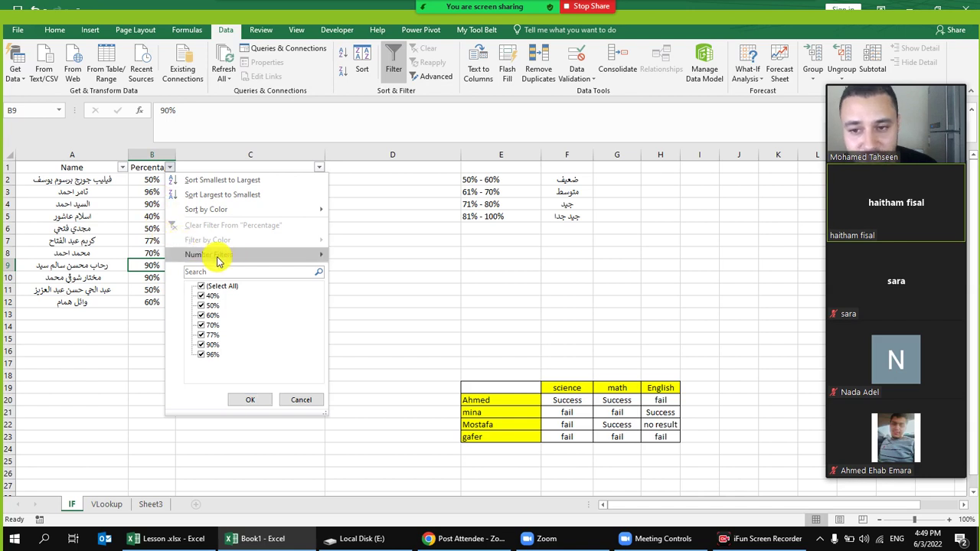
mouse_move(250, 256)
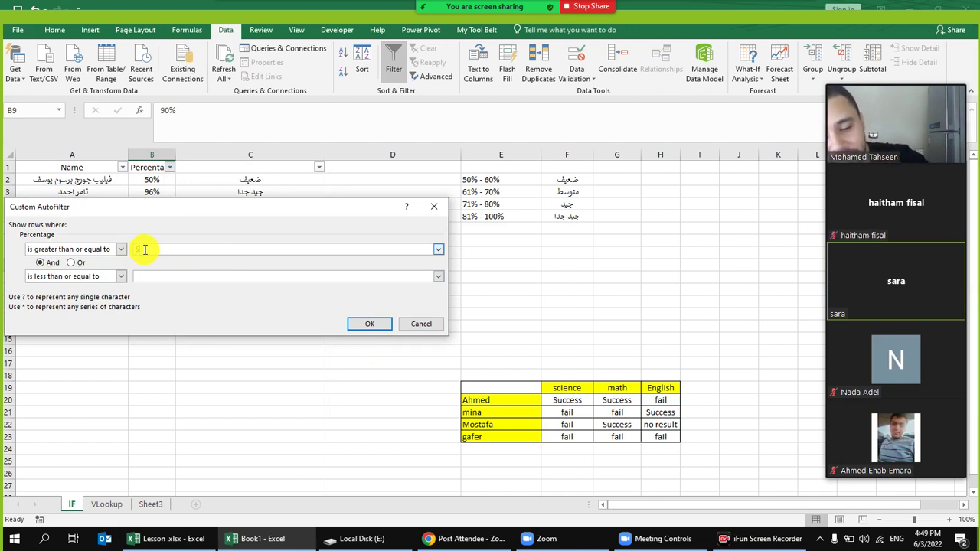
click(150, 277)
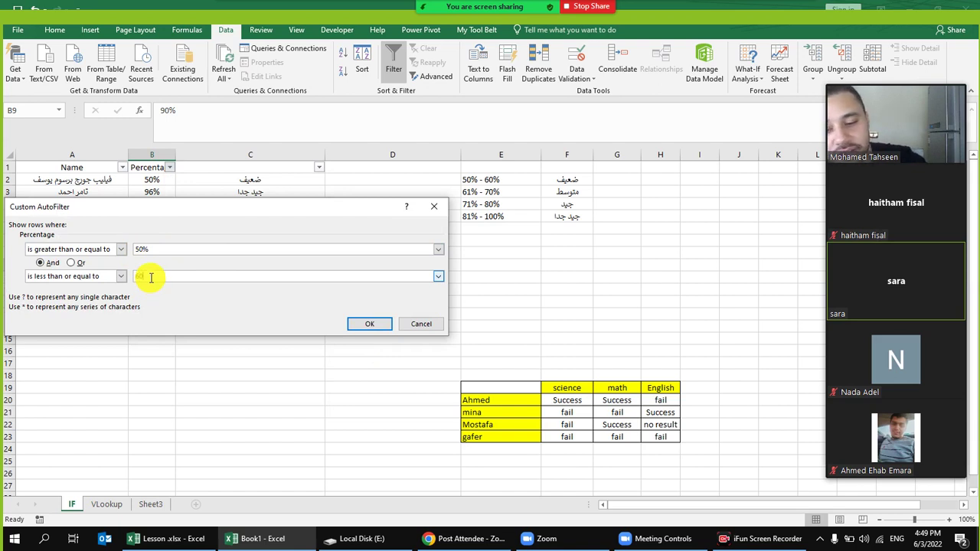
click(382, 323)
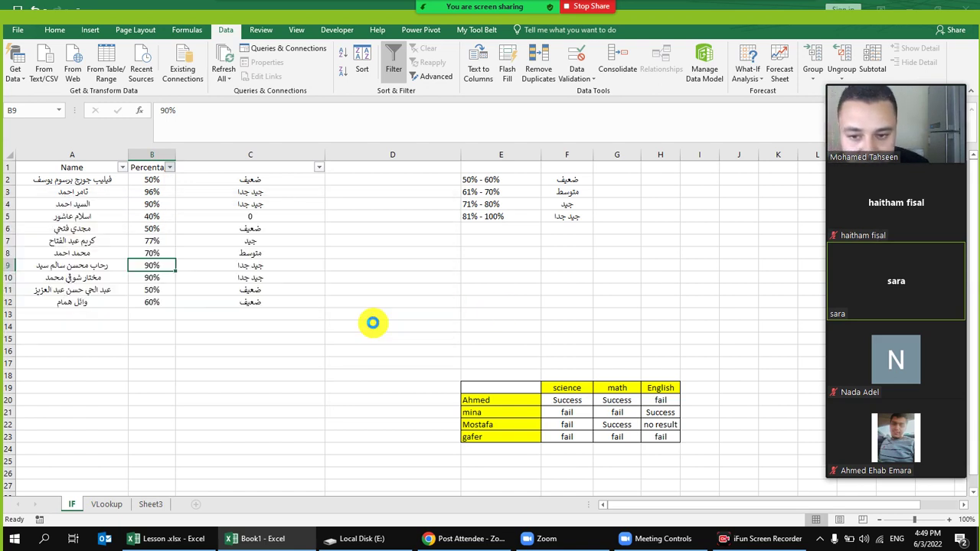
drag(218, 184, 226, 216)
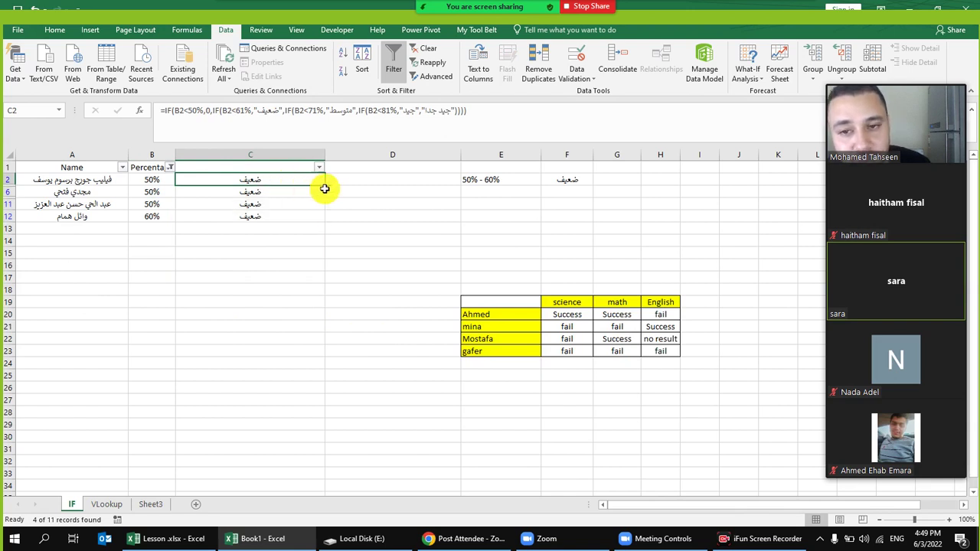
click(259, 203)
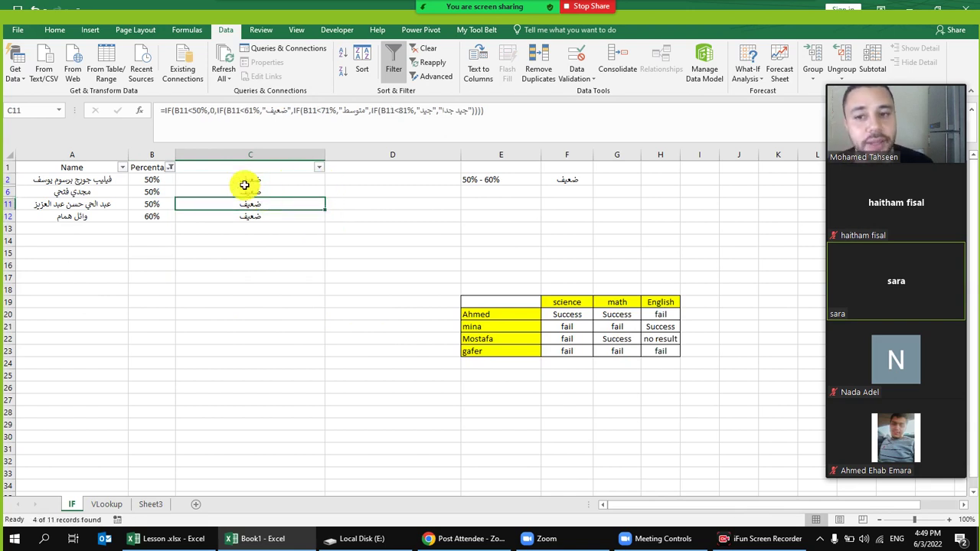
Clear the Percentage filter while keeping filtering turned on for the grades table.
click(170, 167)
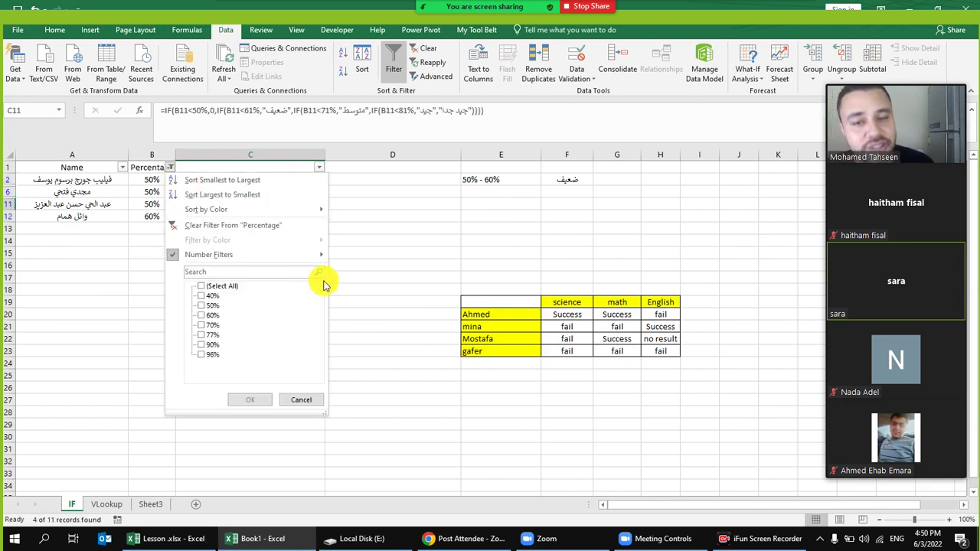
click(314, 399)
click(424, 51)
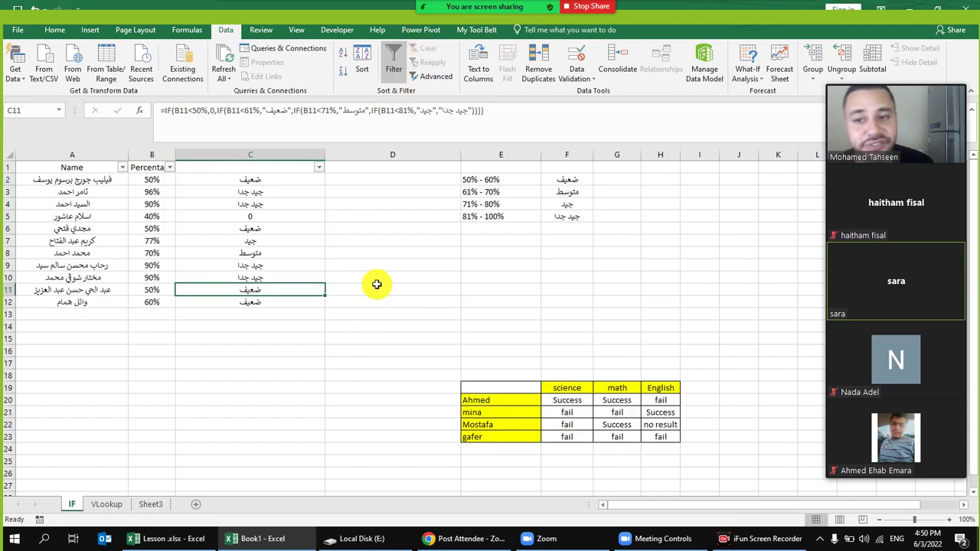
click(266, 278)
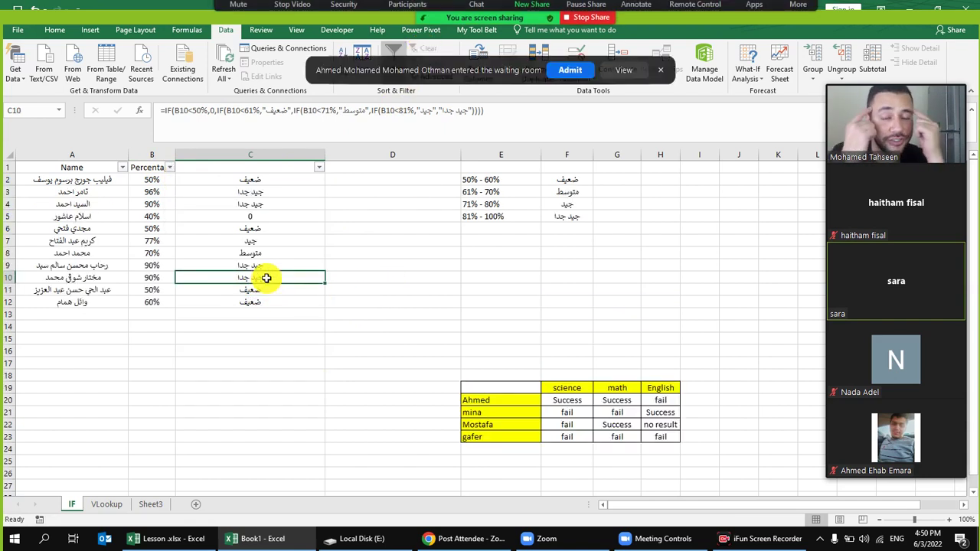
Admit the waiting participant to the Zoom meeting.
click(562, 70)
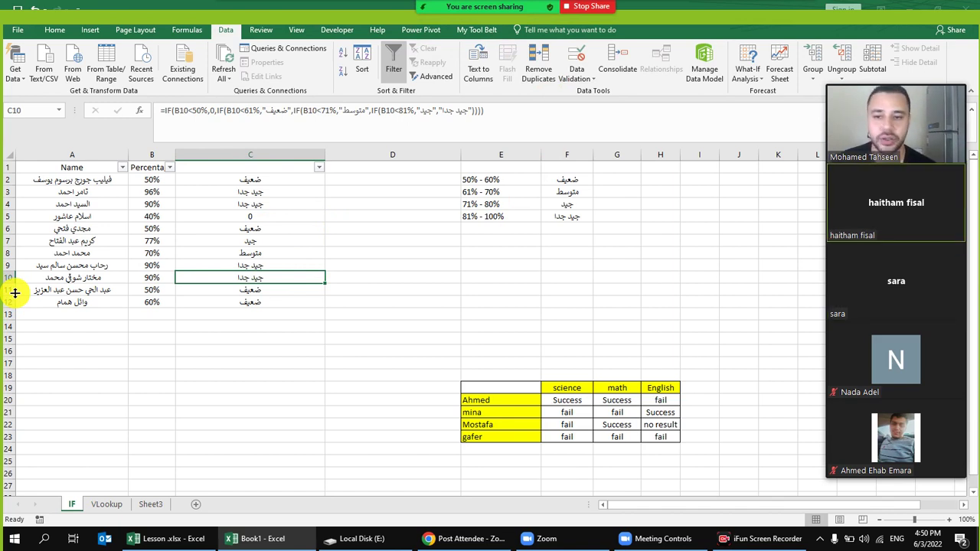
Set the percentage in B9 to 60% and check the resulting grade in C9.
click(283, 205)
click(271, 265)
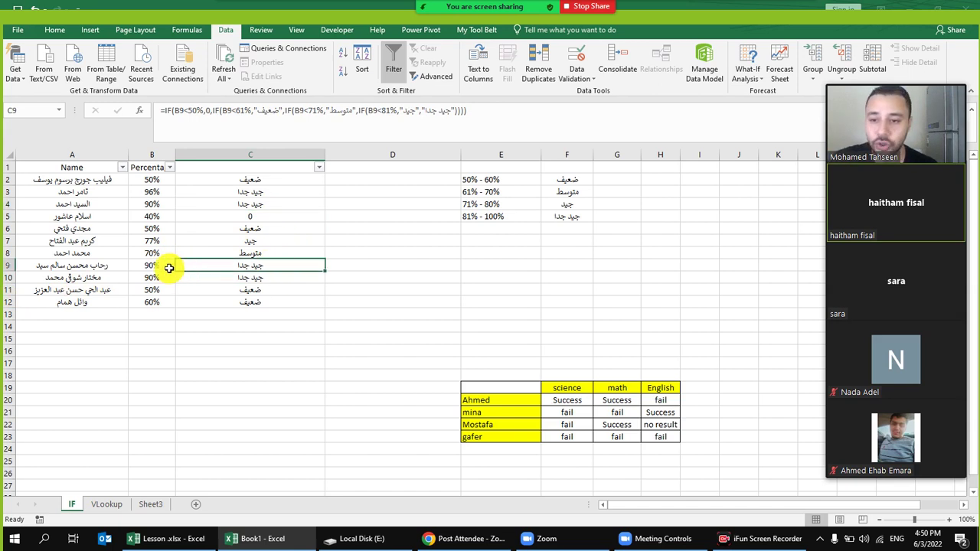
click(160, 268)
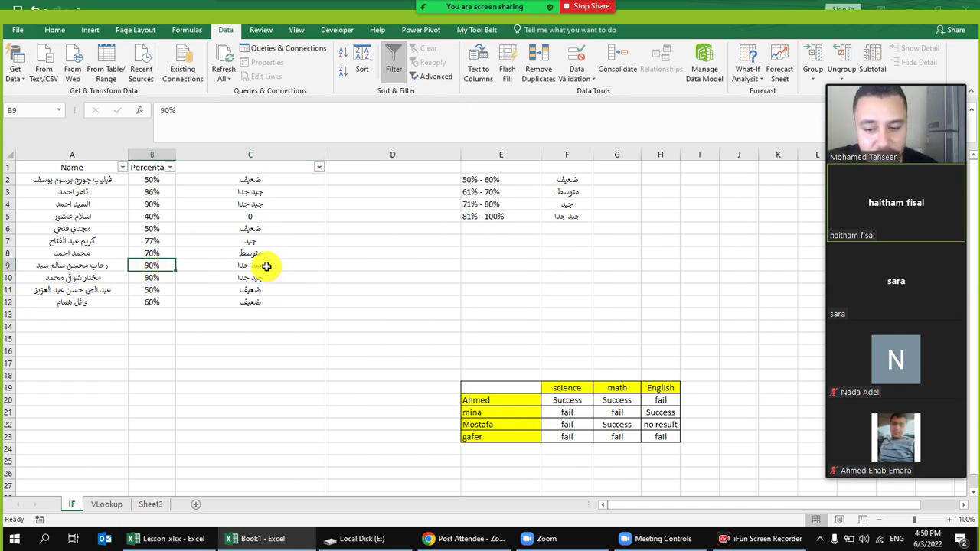
text(60)
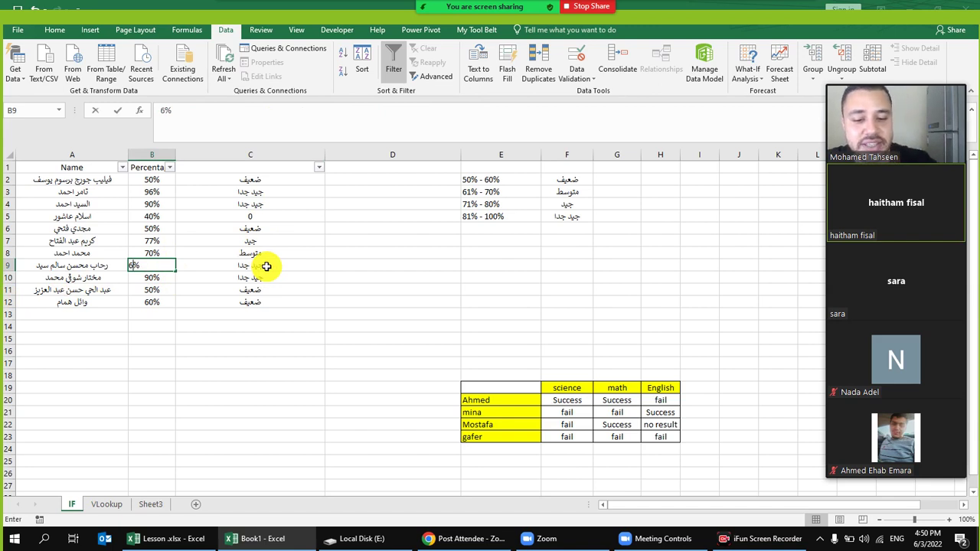
key(Return)
click(267, 267)
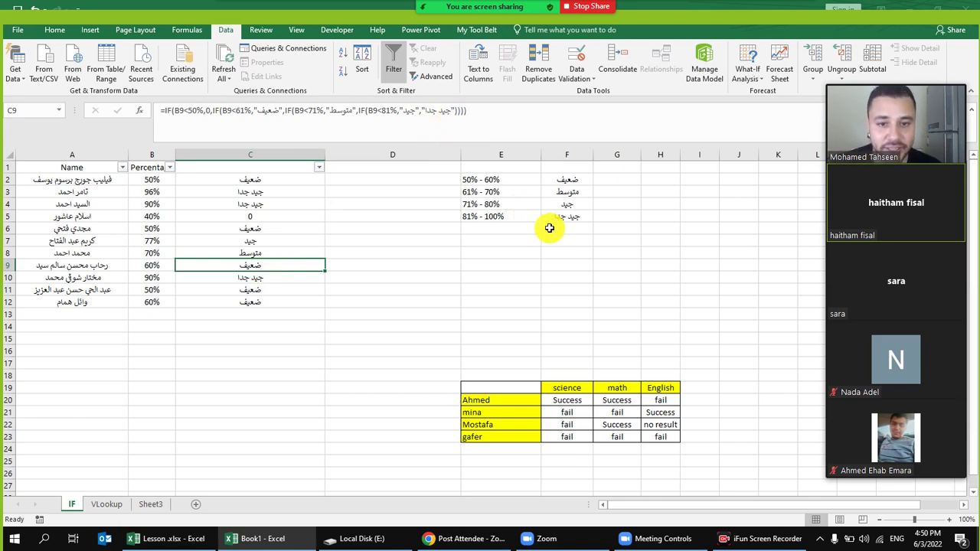
Add a row to the grade reference table with "100%>>>>" in E6 and "ممتاز" in F6.
click(500, 230)
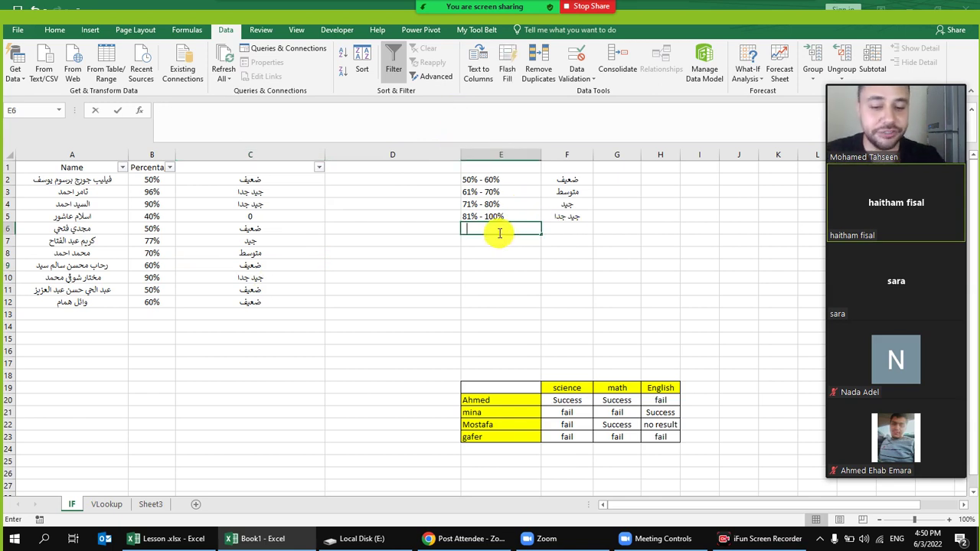
text(100)
text(%)
key(BackSpace)
text(%>>>>)
click(565, 228)
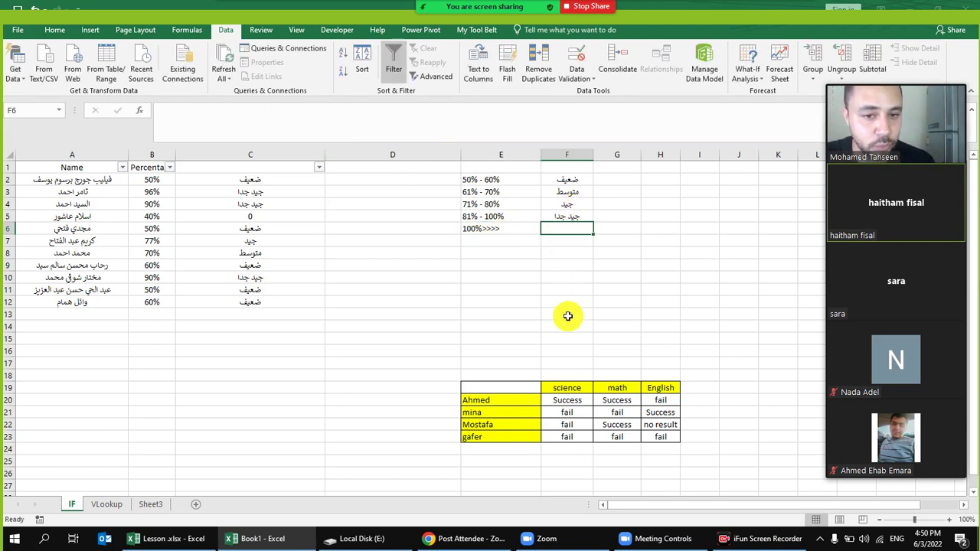
text(ممتاز)
key(Return)
click(257, 184)
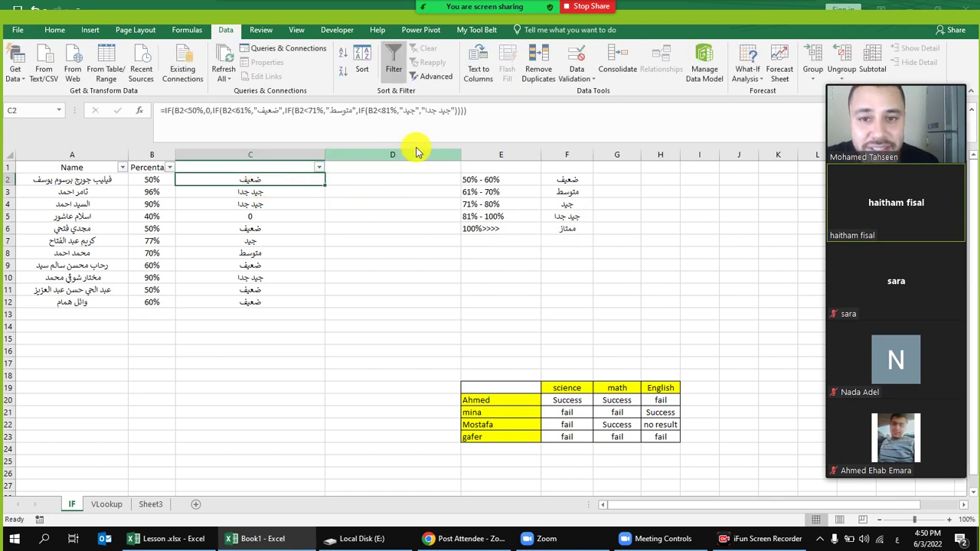
click(449, 111)
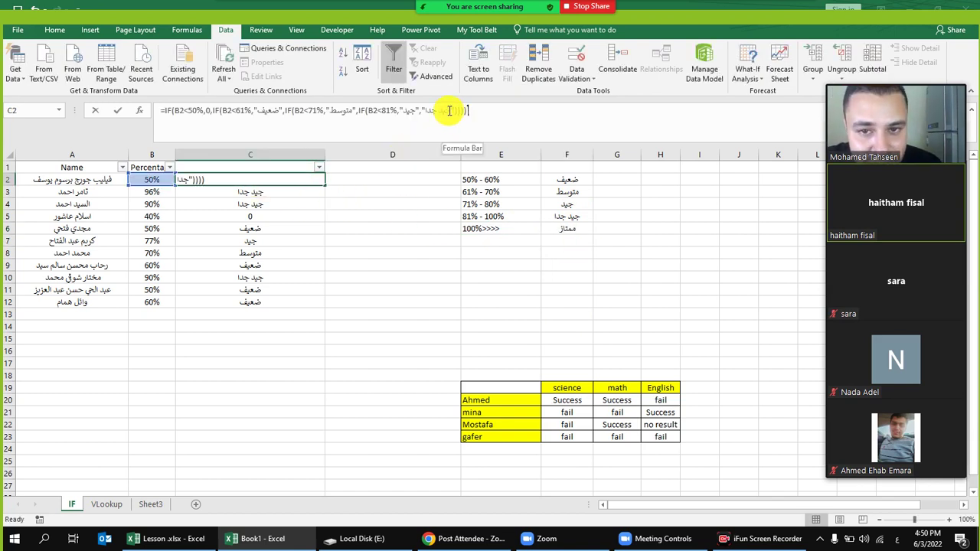
drag(454, 111, 420, 108)
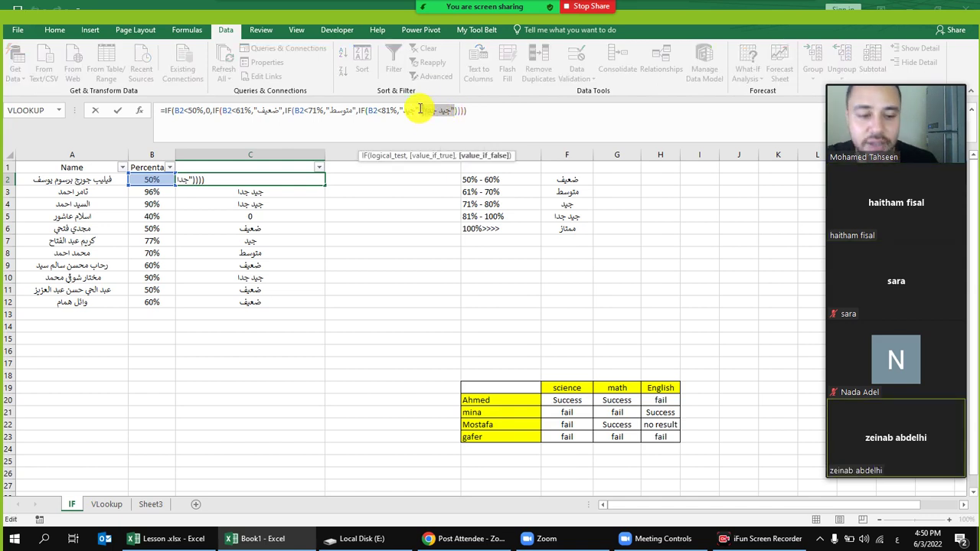
key(BackSpace)
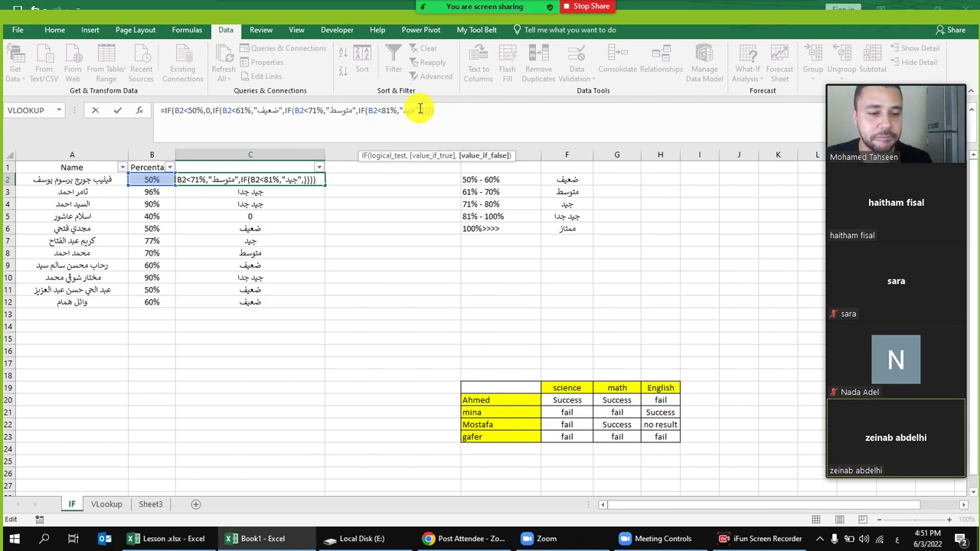
key(alt+shift)
text(IF()
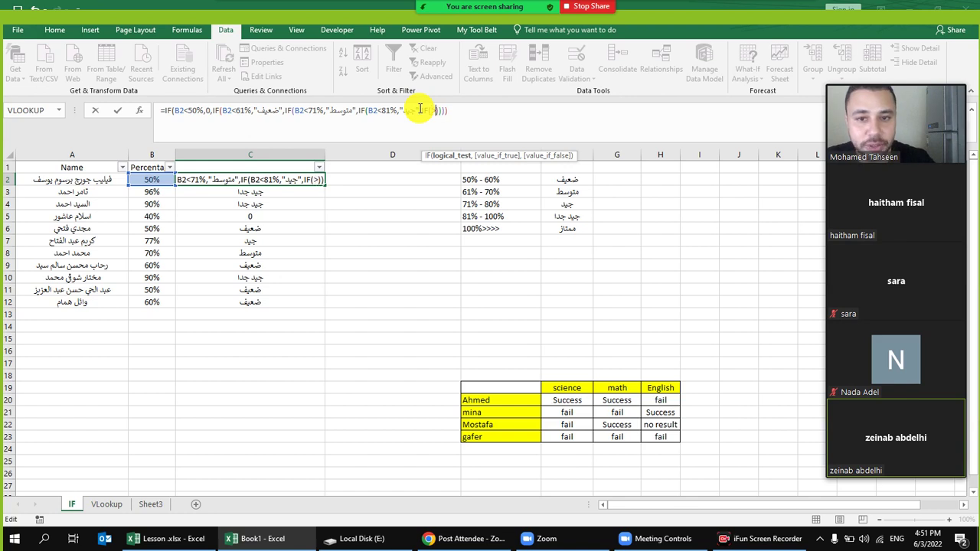
click(152, 178)
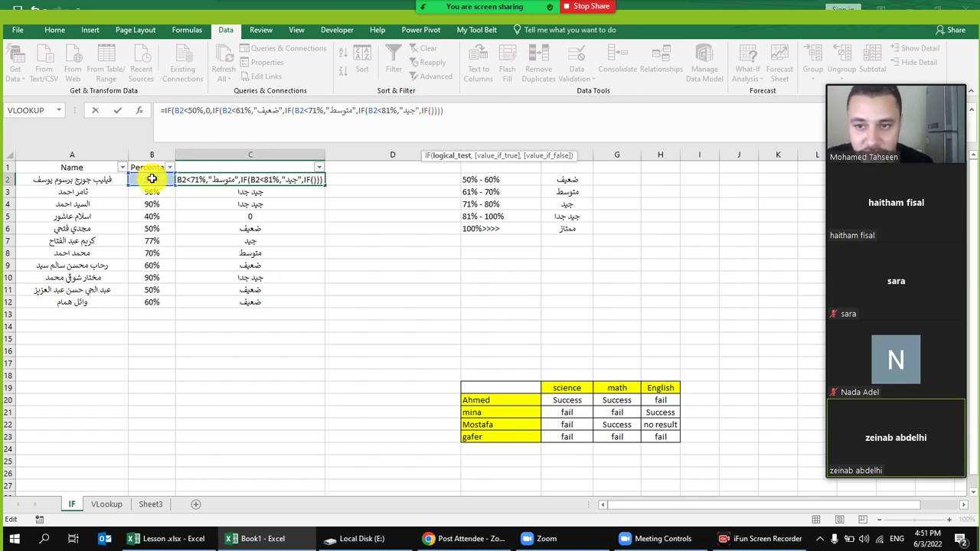
text(>100)
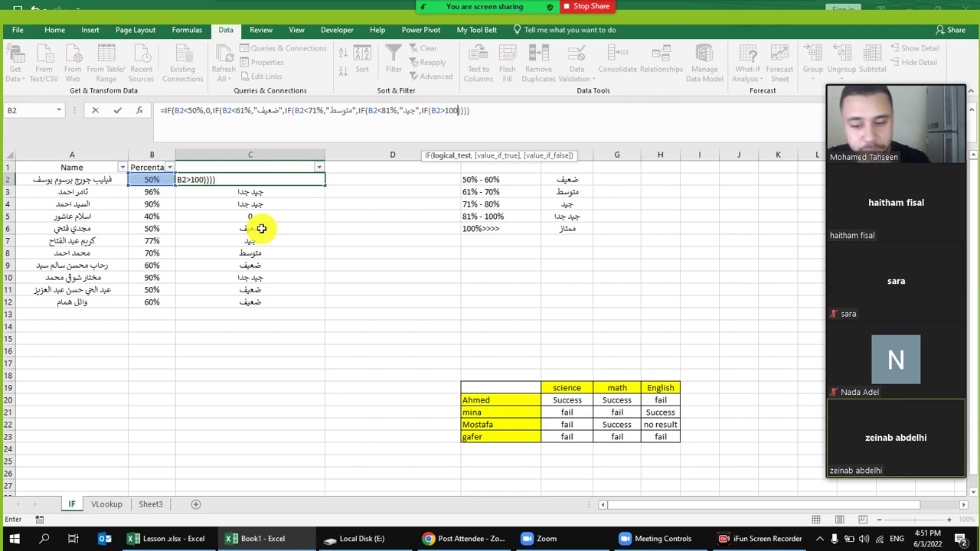
text(%,)
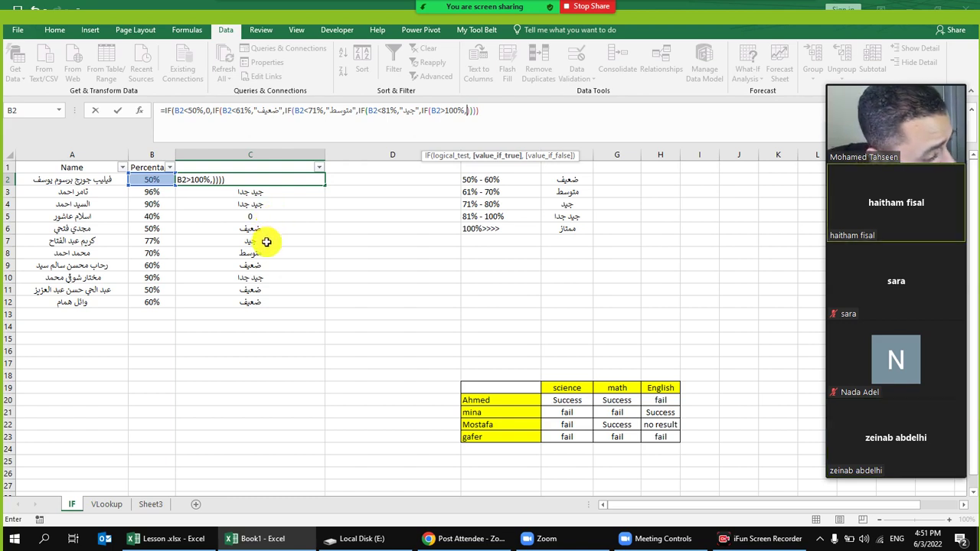
key(Escape)
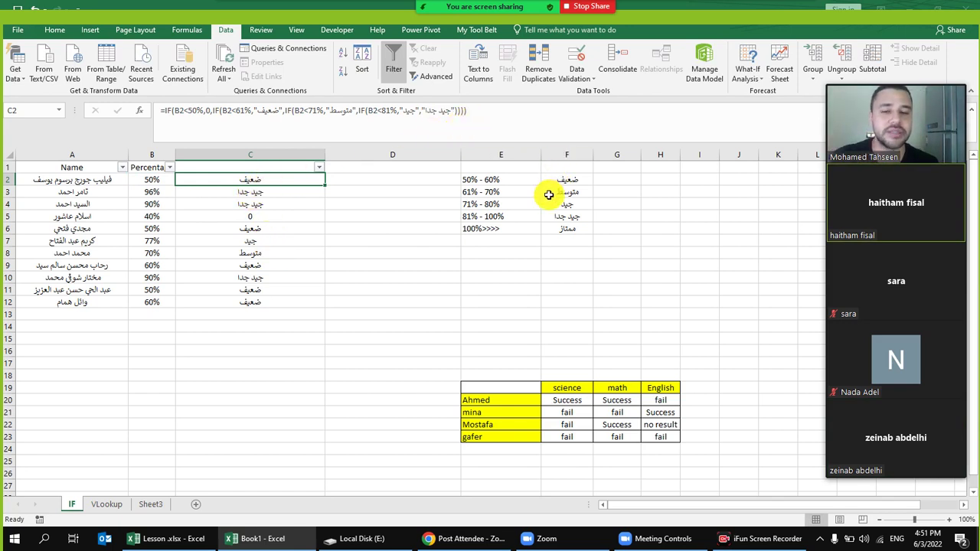
click(489, 228)
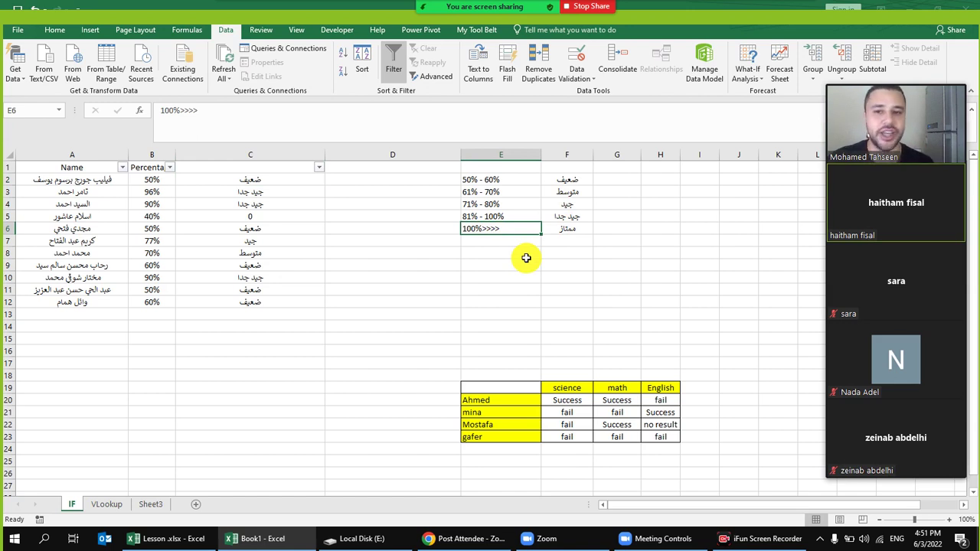
click(298, 203)
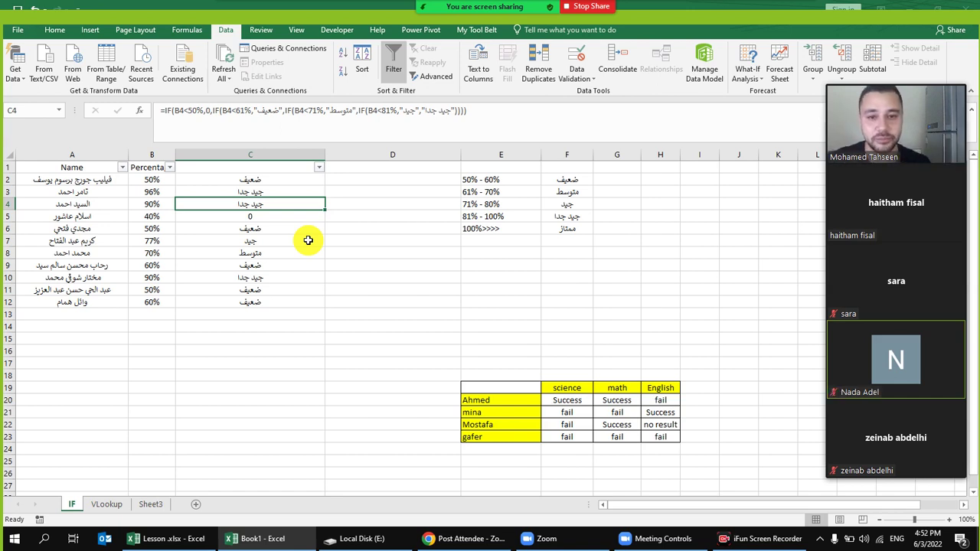
click(528, 314)
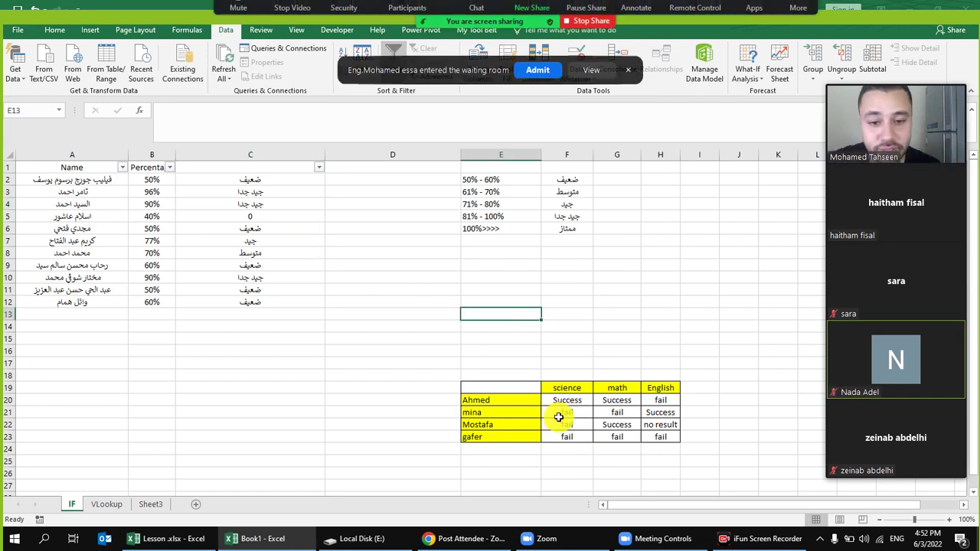
Let the next person in the Zoom waiting room into the meeting.
click(538, 70)
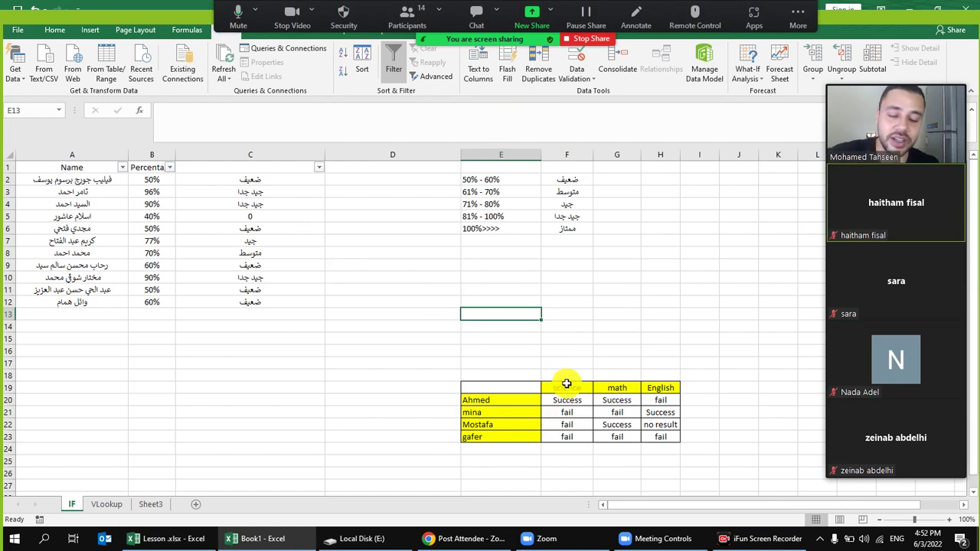
Move the science, math and English results table from E19:H23 to C17:F21.
drag(509, 389, 658, 438)
drag(576, 388, 356, 363)
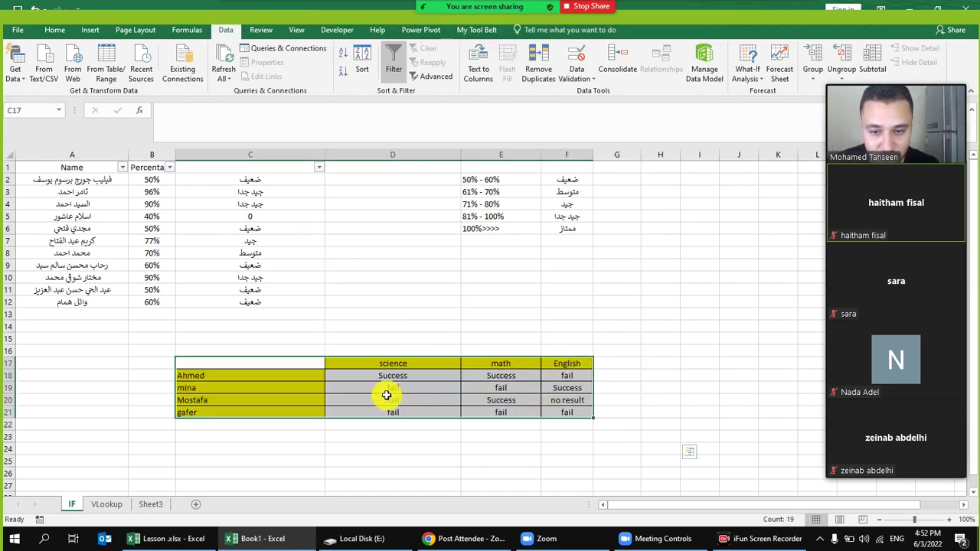
click(424, 402)
Autofit column C to its contents, then widen it slightly.
double_click(324, 153)
click(262, 338)
drag(205, 365, 448, 416)
click(498, 435)
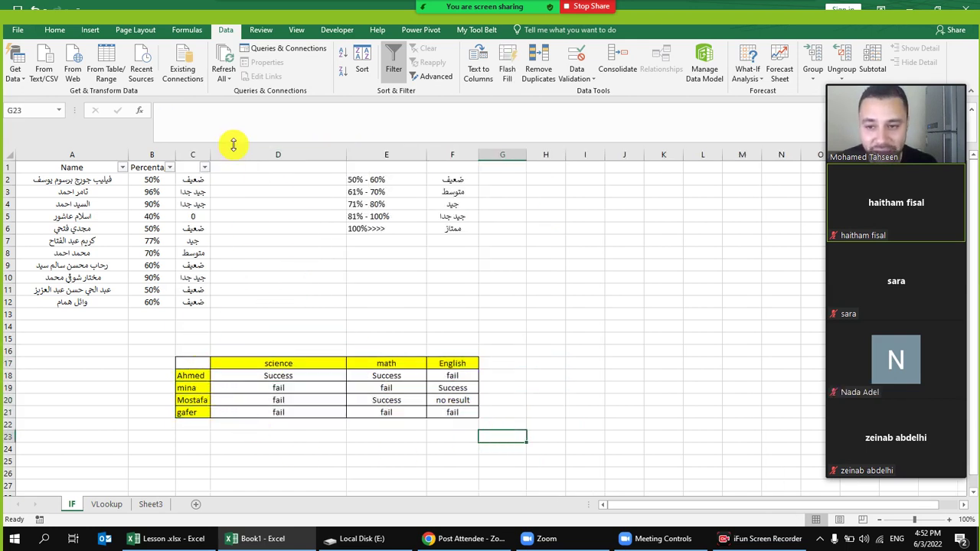
drag(209, 156, 220, 156)
click(329, 375)
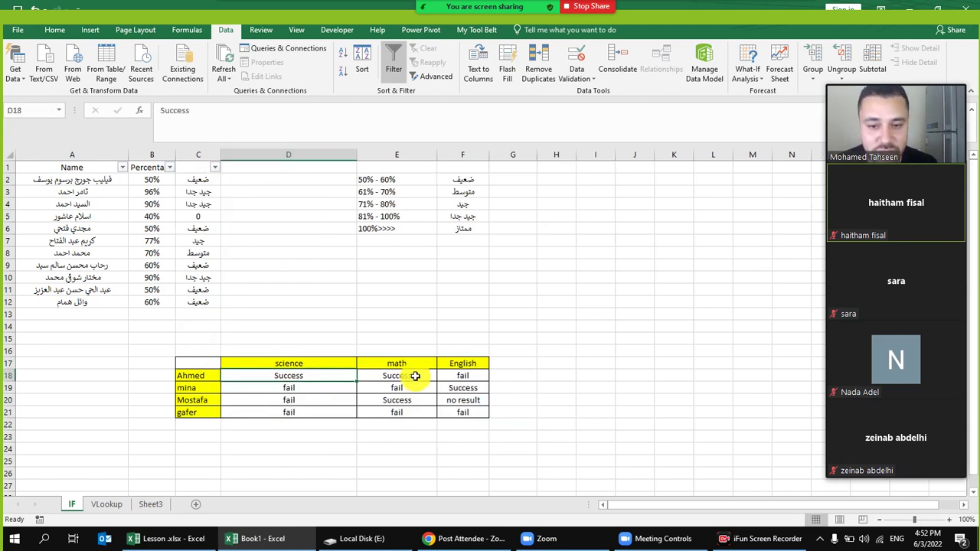
click(309, 388)
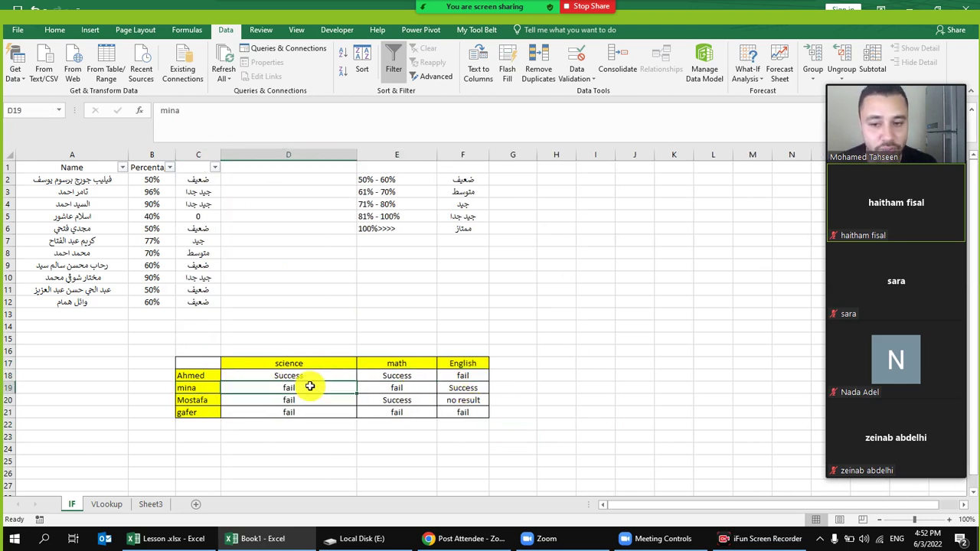
click(414, 387)
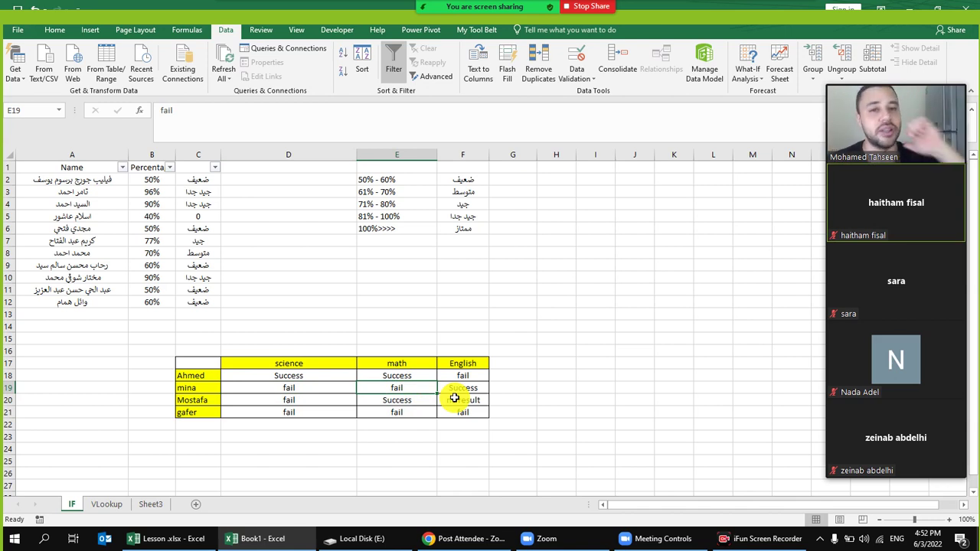
Enter a COUNTIF formula in G18 that counts the "fail" results in D18:F18.
click(525, 378)
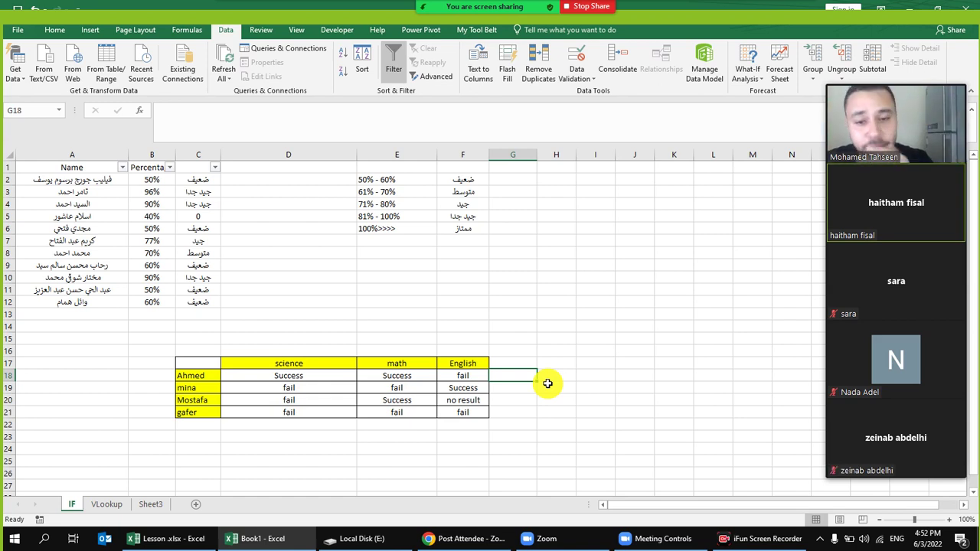
text(=)
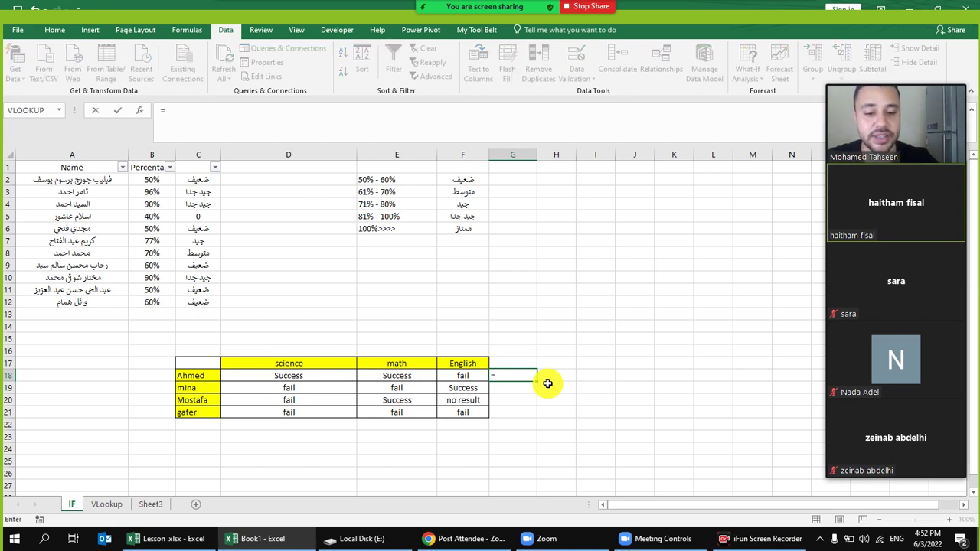
text(count)
key(Tab)
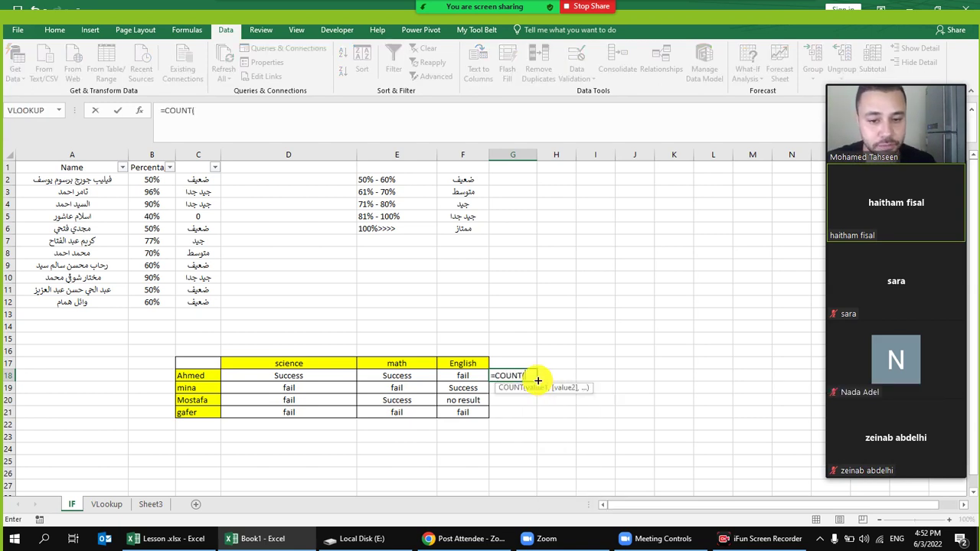
key(BackSpace)
text(I)
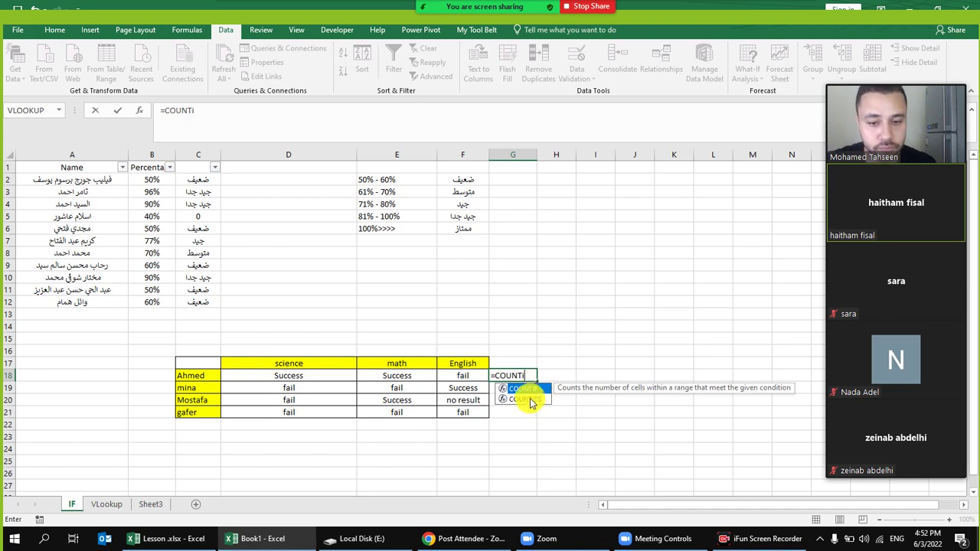
double_click(533, 392)
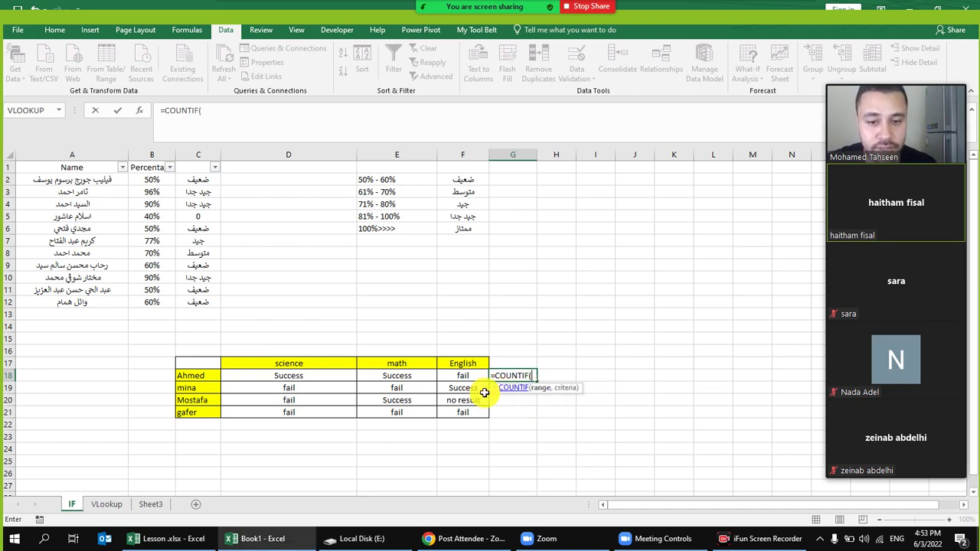
click(279, 376)
drag(279, 376, 465, 377)
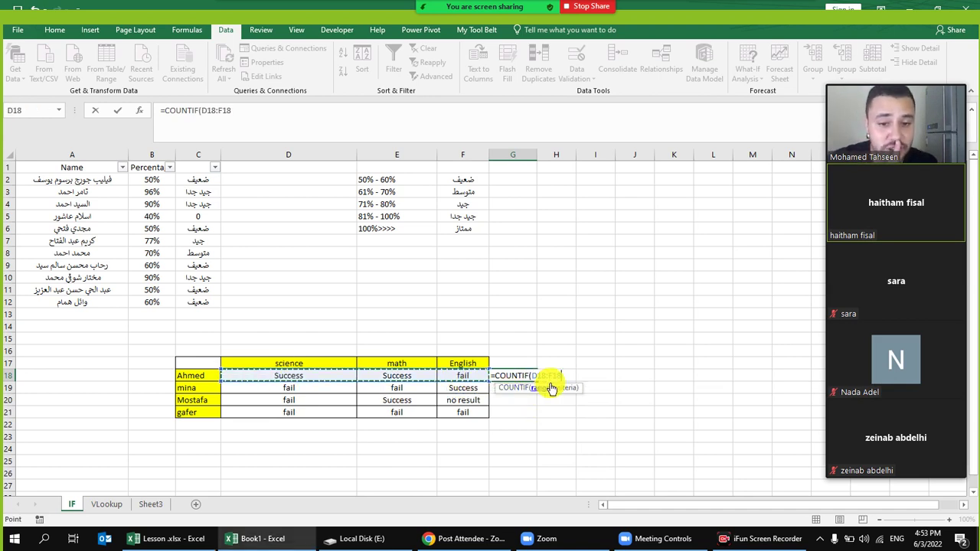
text(,)
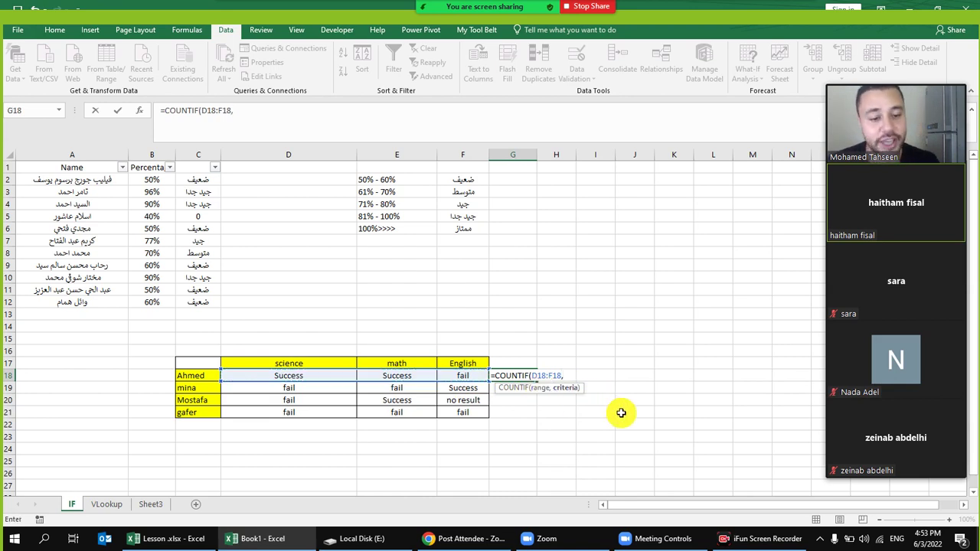
text("fa)
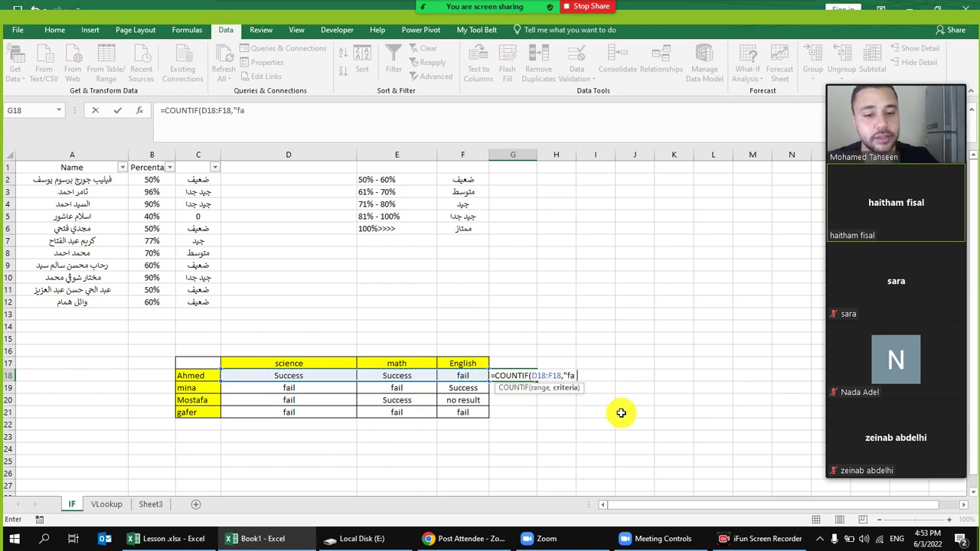
text(il"))
key(Return)
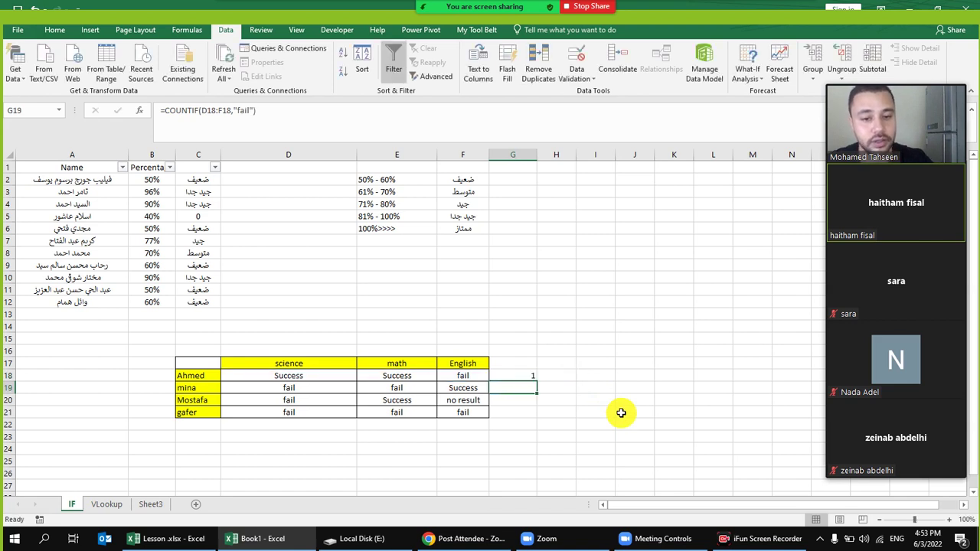
click(463, 375)
click(532, 377)
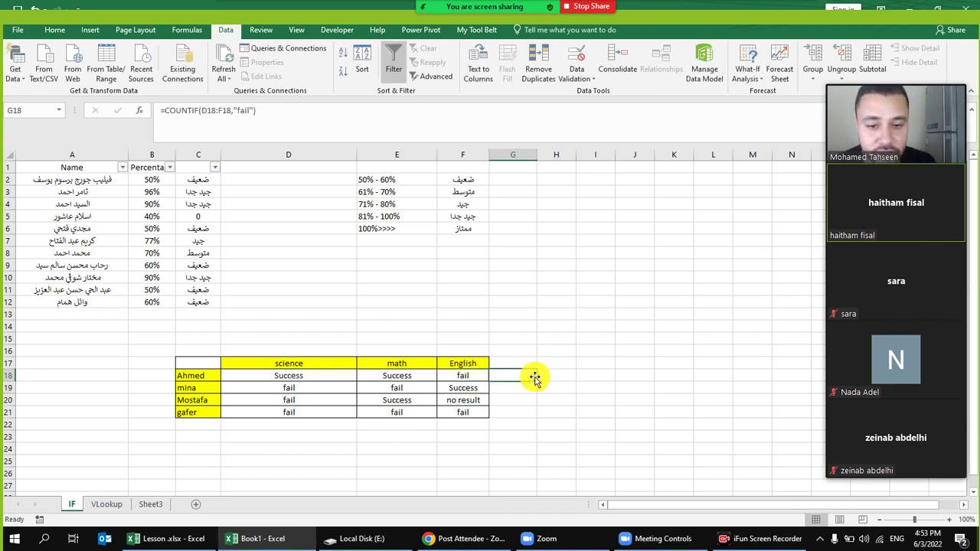
Fill the COUNTIF formula from G18 down to G21 and check it against the results in D21:F21.
drag(540, 380, 534, 413)
drag(459, 412, 282, 412)
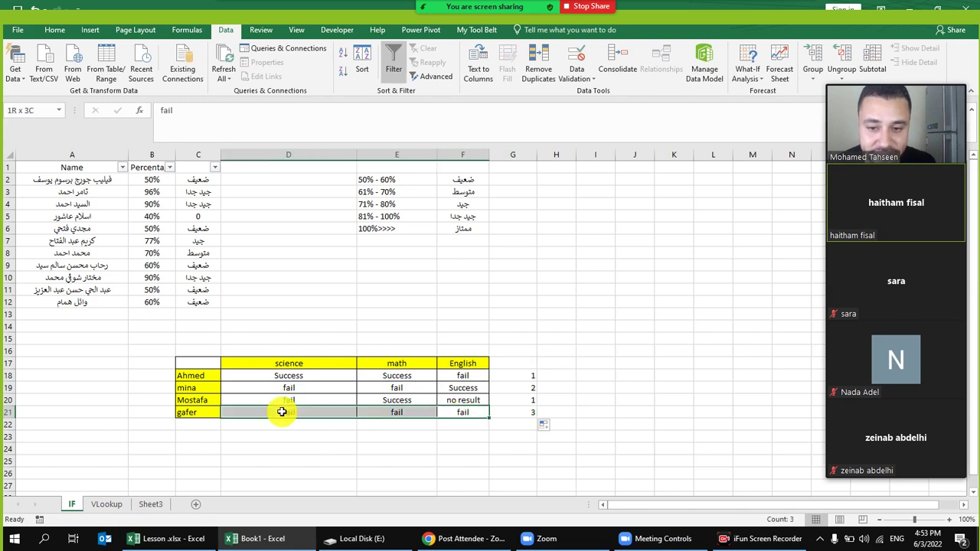
Autofit column D to its contents, then widen it slightly.
double_click(356, 154)
click(269, 263)
drag(253, 154, 288, 157)
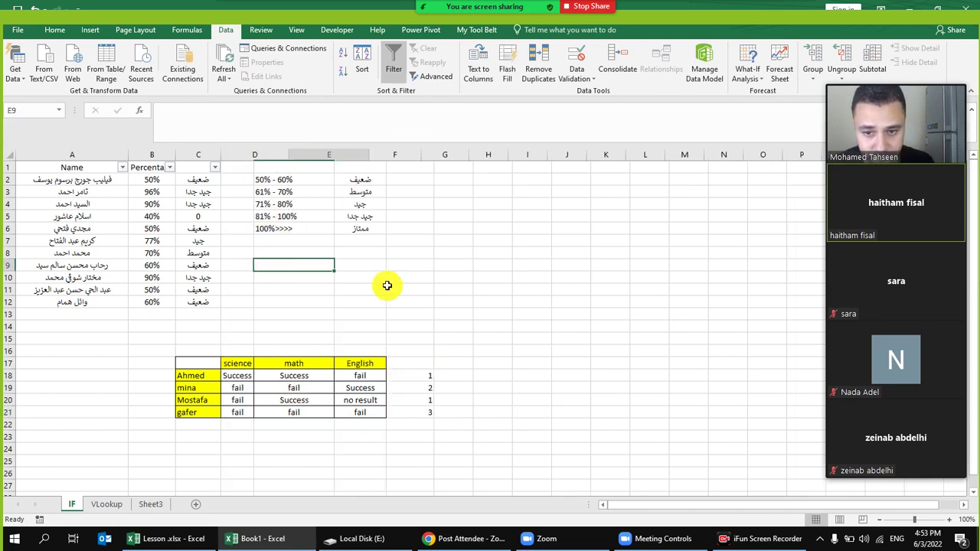
Examine the fail counts in G18:G21 and their COUNTIF formula beside the enlarged results table.
drag(459, 376, 463, 413)
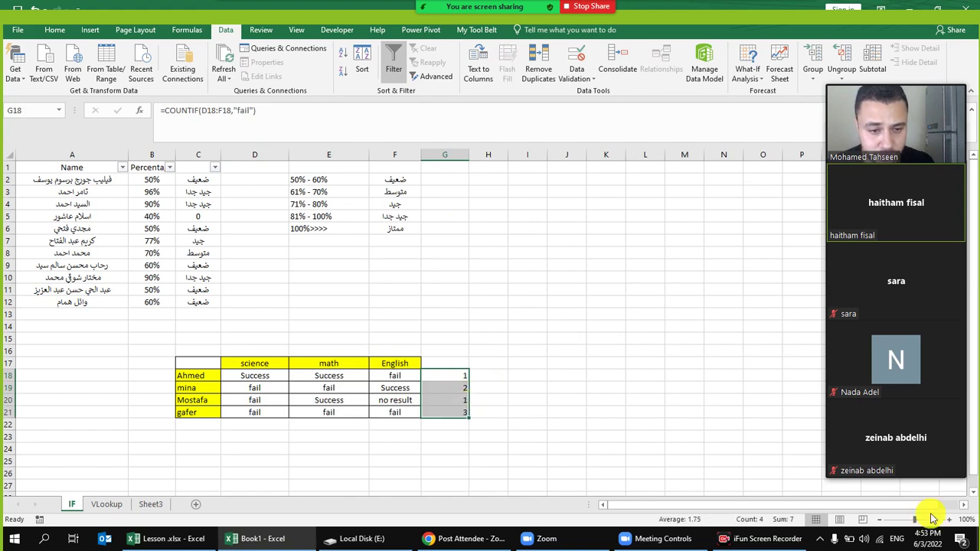
click(954, 522)
click(954, 522)
click(954, 521)
click(954, 521)
drag(812, 506, 686, 509)
scroll(319, 361, down, 4)
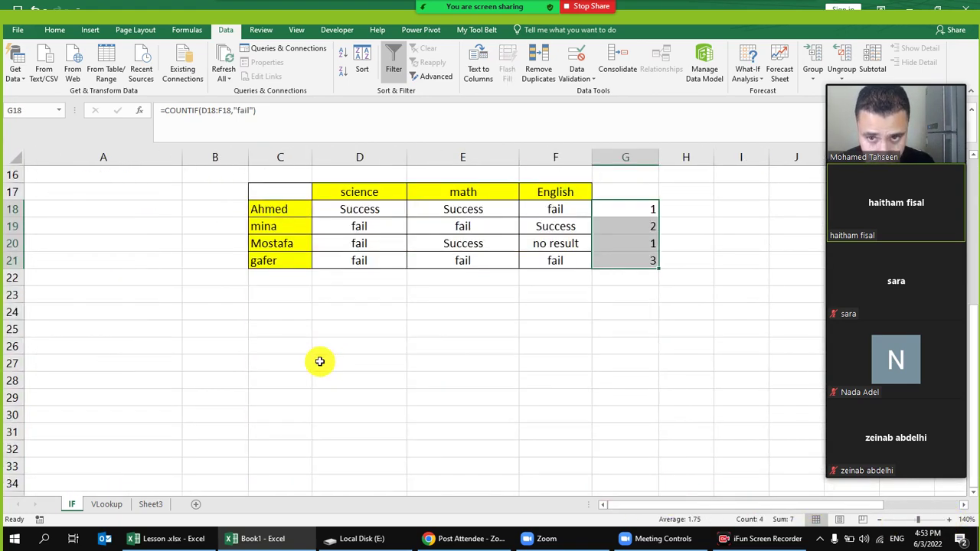
click(637, 210)
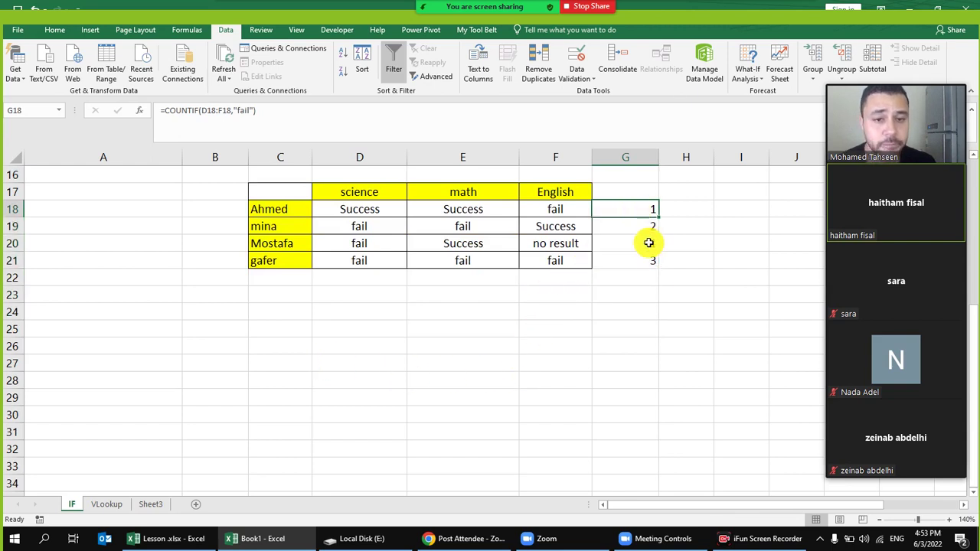
click(964, 504)
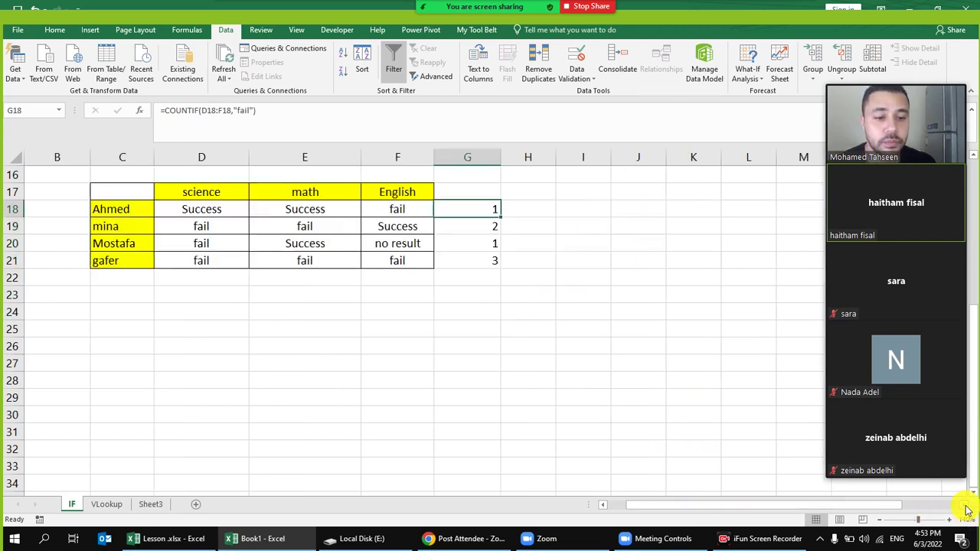
click(964, 505)
drag(806, 508, 772, 510)
Clear the COUNTIF formulas from G18:G21.
click(639, 224)
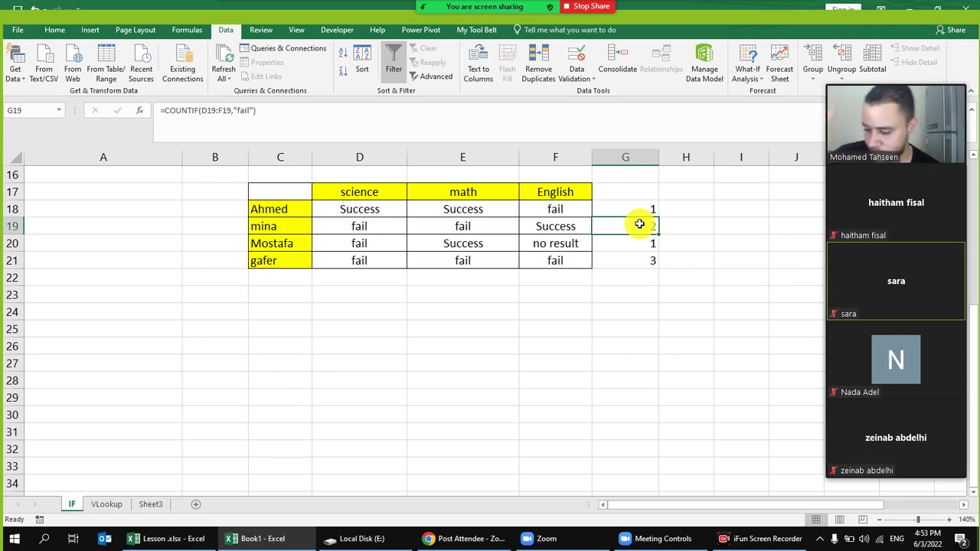
drag(632, 214, 621, 257)
key(Delete)
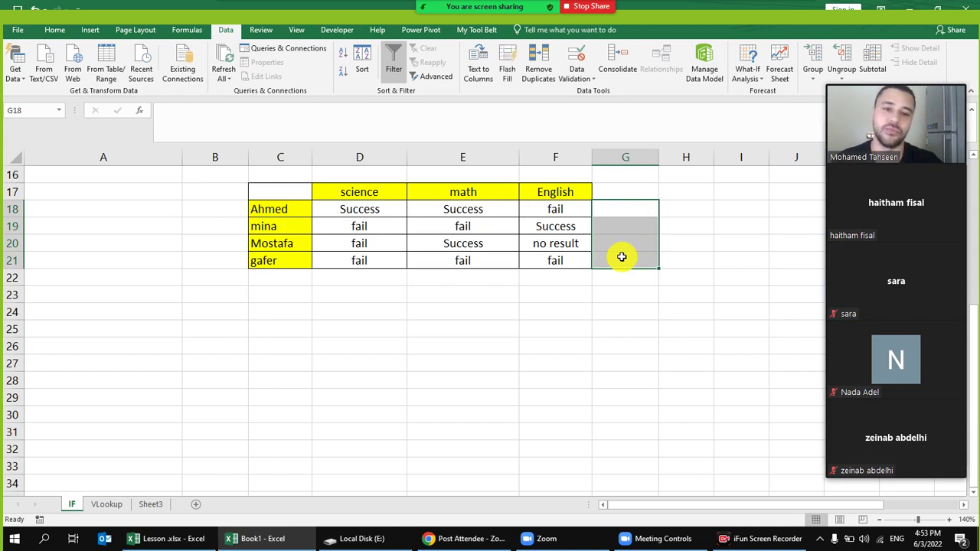
Begin an IF formula in H18 whose logical test starts with COUNTIF(D18:F18,"fail").
click(668, 212)
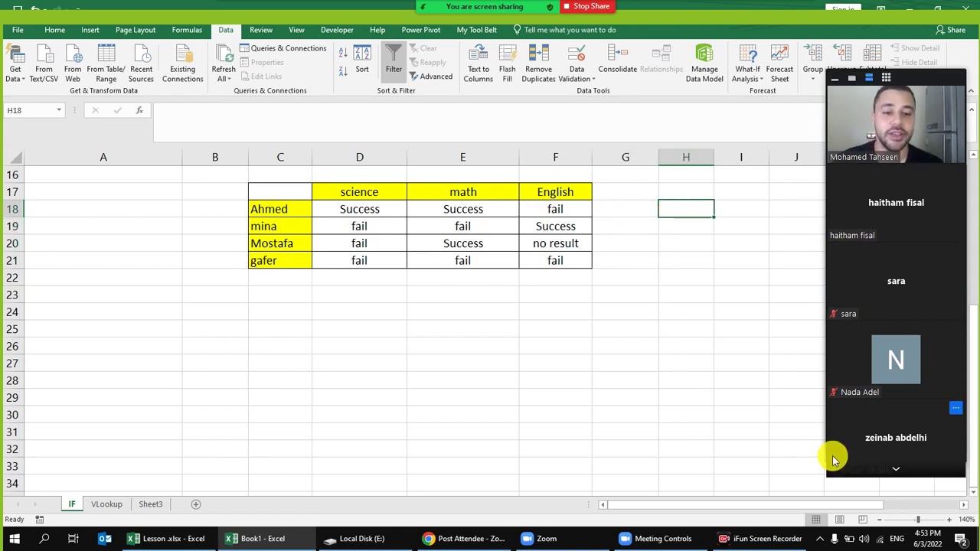
drag(868, 506, 886, 505)
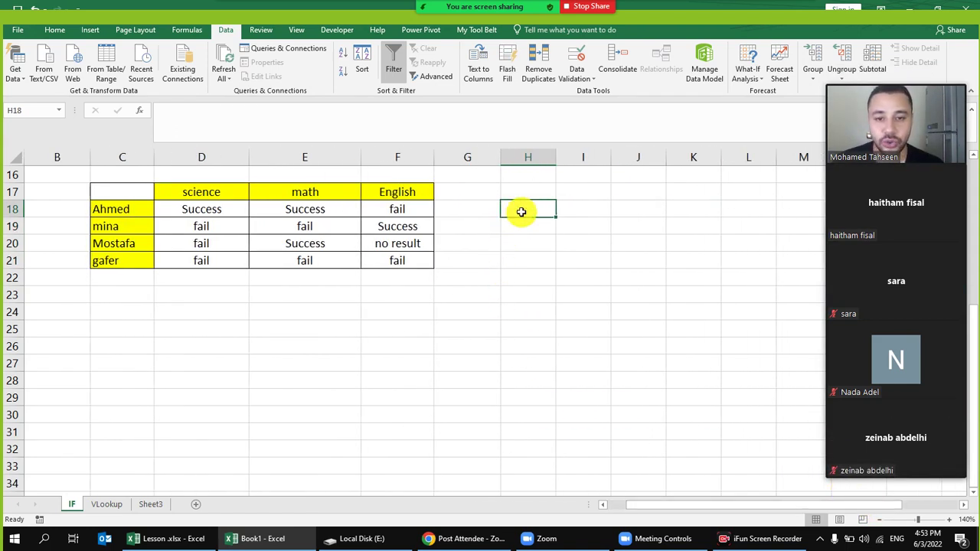
text(=)
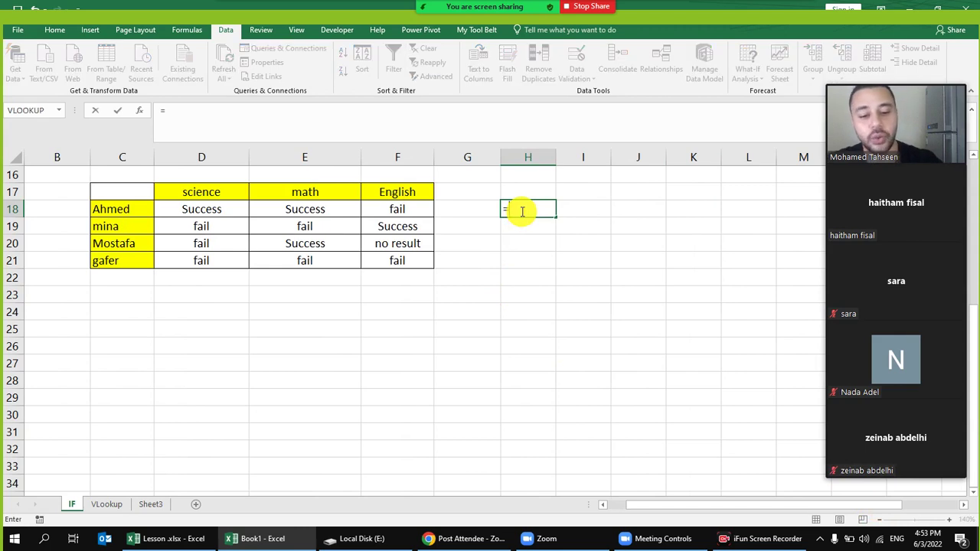
text(IF()
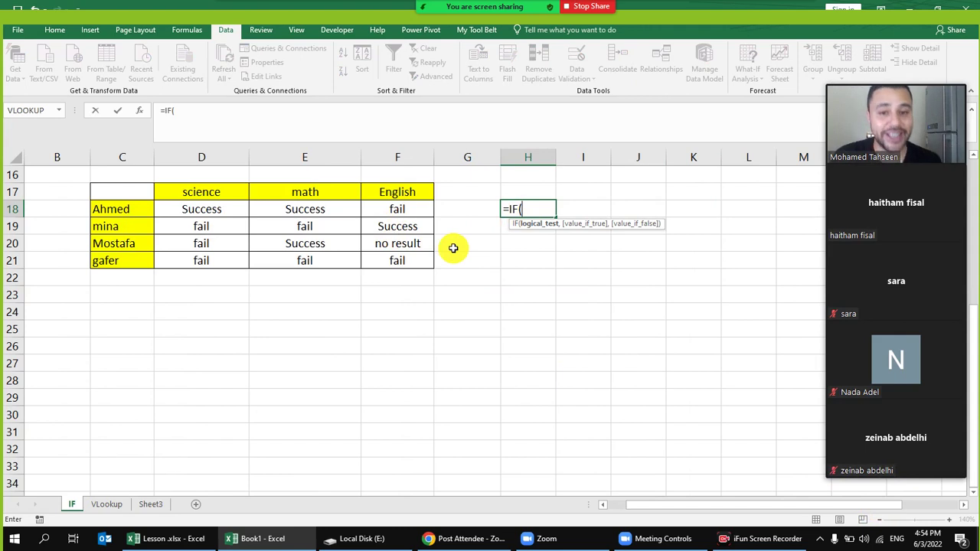
text(c)
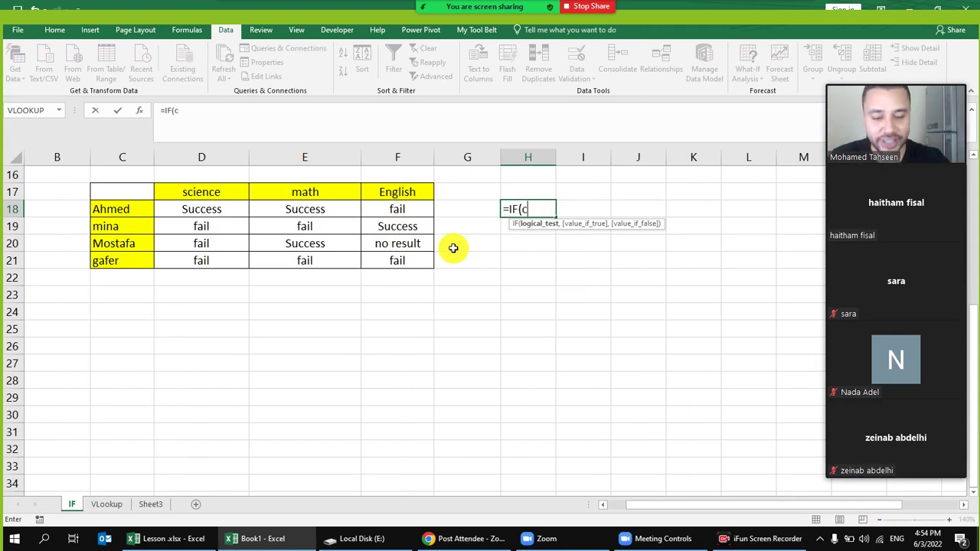
text(oun)
double_click(551, 267)
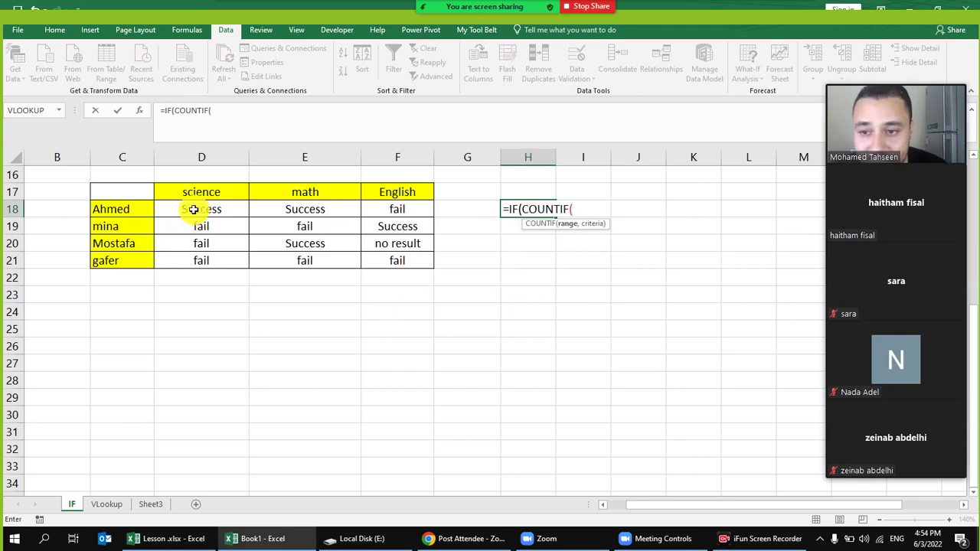
drag(195, 210, 396, 211)
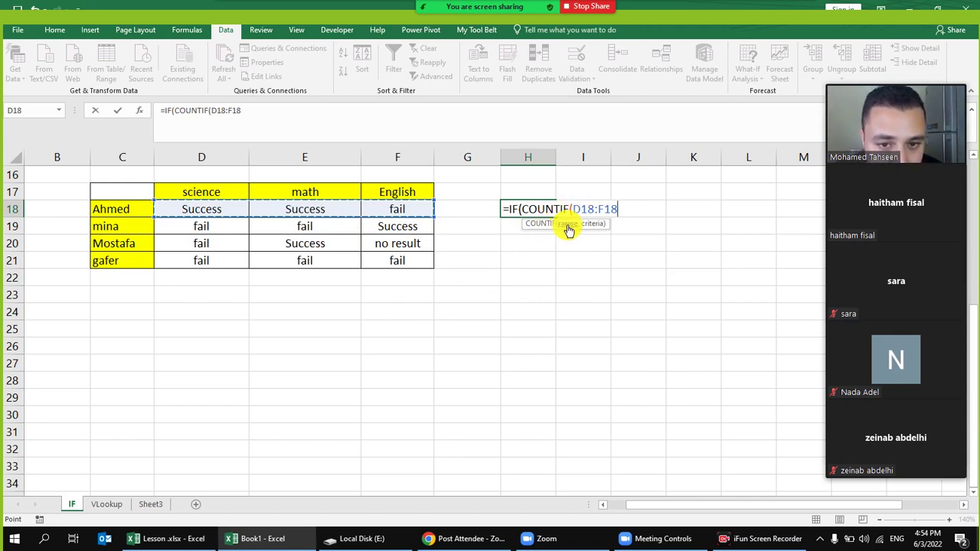
text(,)
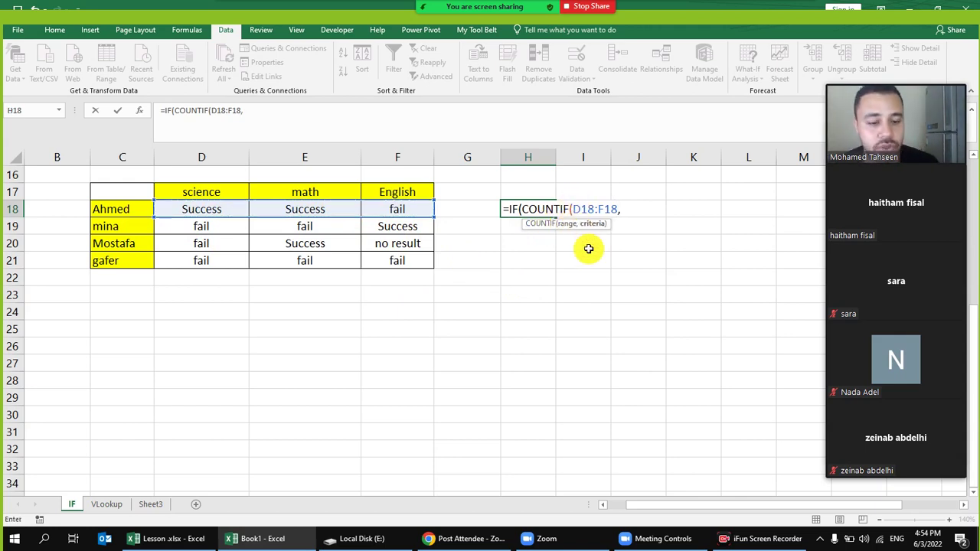
text("f)
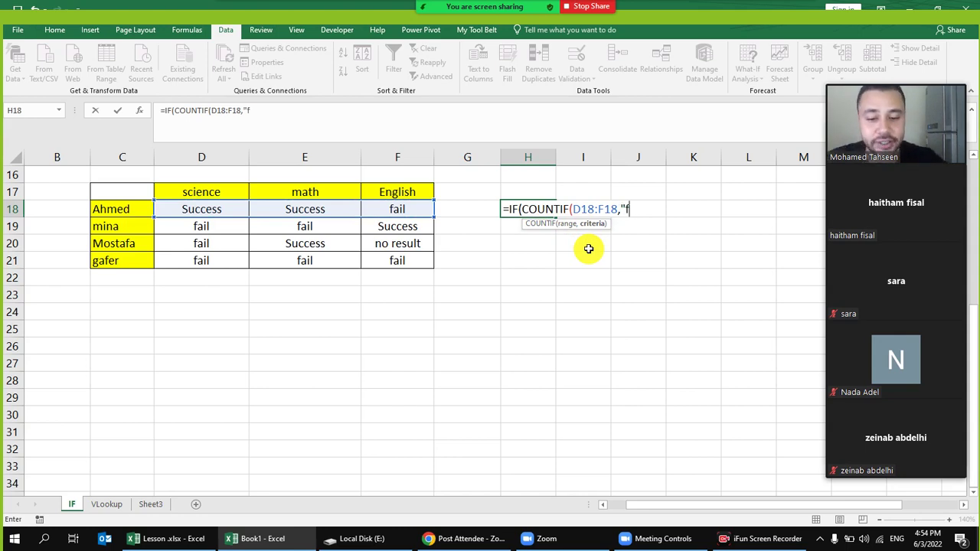
text(ail")
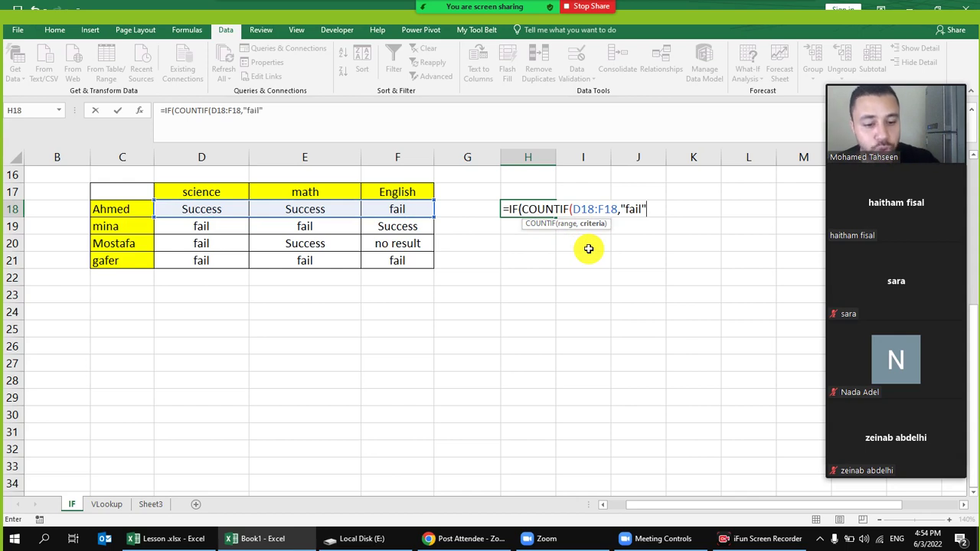
text())
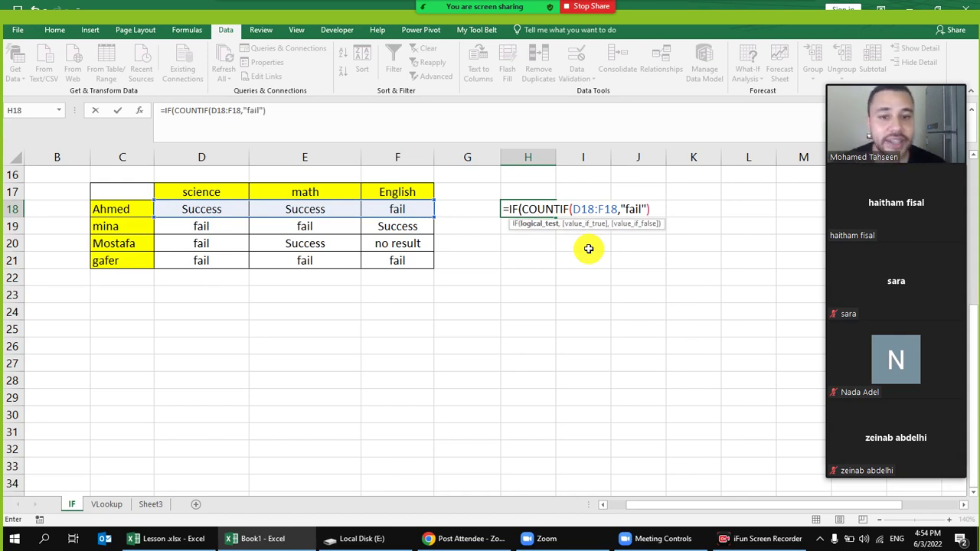
key(shift+Left)
key(shift+Left)
key(shift+Left)
key(shift+Left)
key(shift+Left)
key(shift+Left)
key(shift+Left)
key(shift+Left)
key(shift+Left)
key(shift+Left)
key(shift+Left)
key(shift+Left)
key(shift+Left)
key(shift+Left)
key(shift+Left)
key(shift+Left)
key(shift+Left)
key(shift+Left)
key(shift+Left)
key(shift+Left)
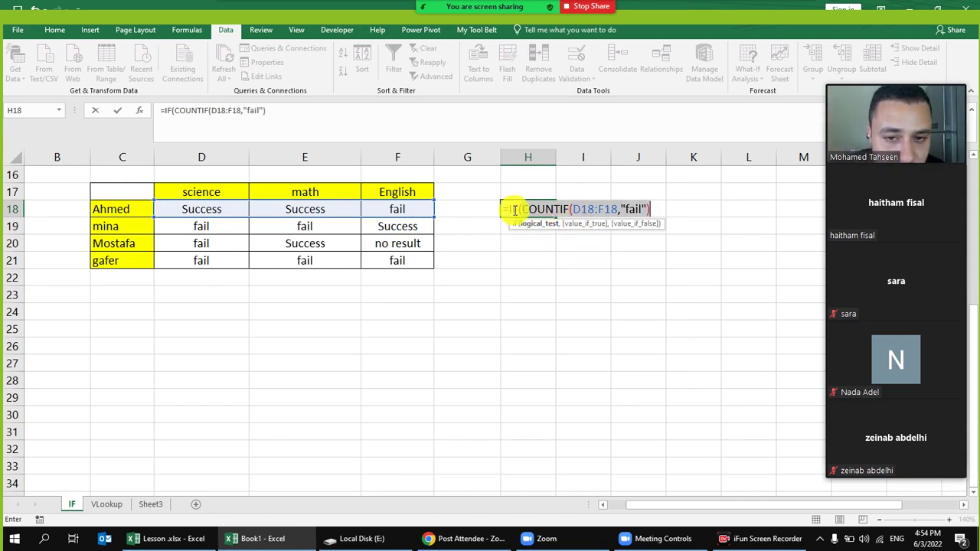
Complete the H18 formula so that a count >2 returns "Fail" and anything else returns "Success".
click(655, 209)
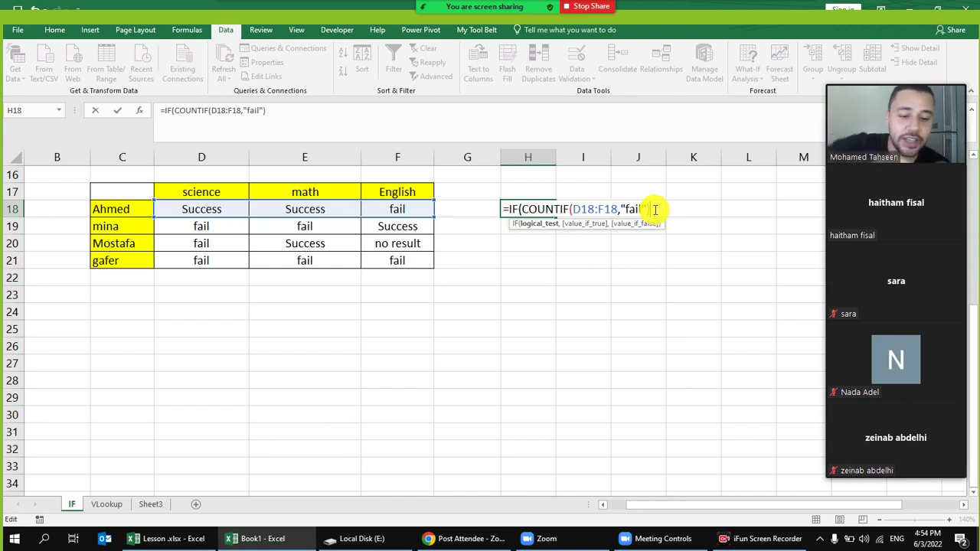
text(>2)
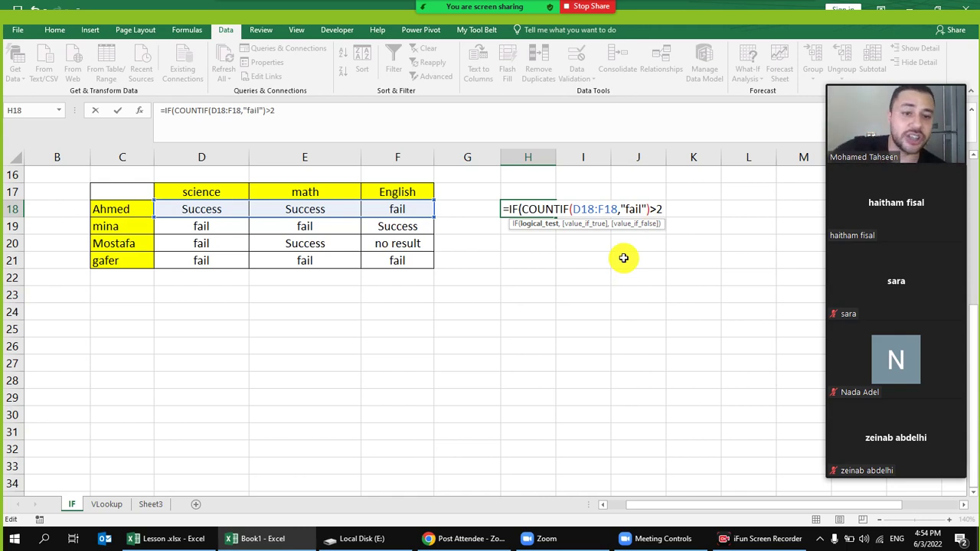
text(,)
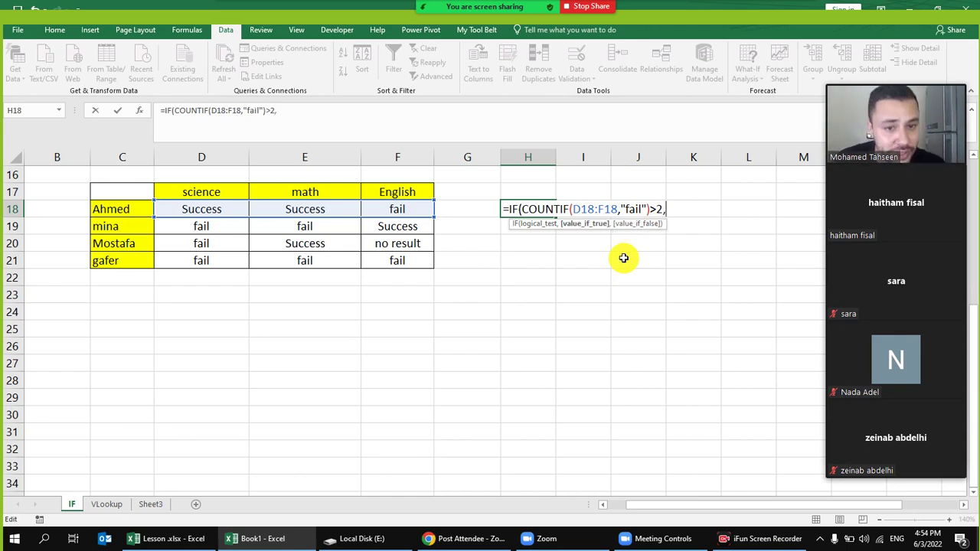
text(")
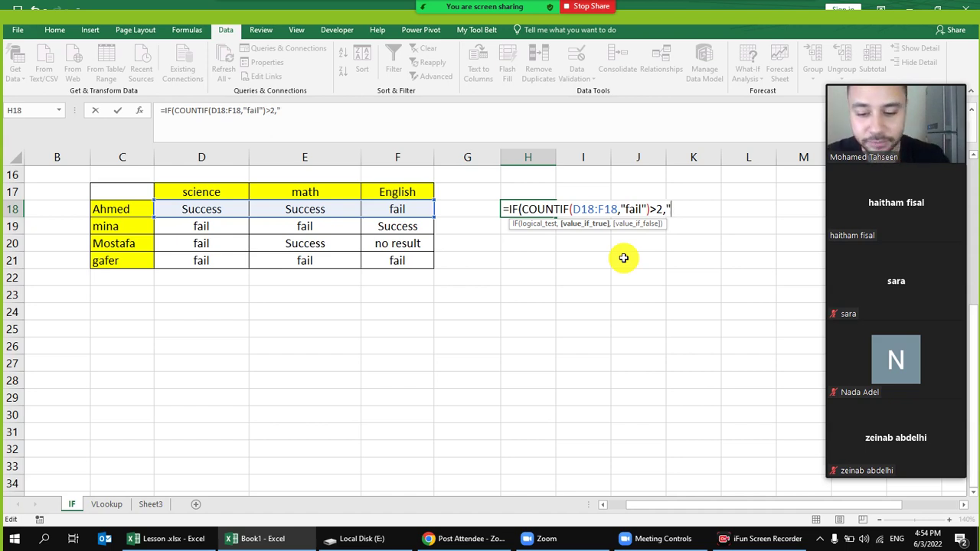
text(Fai)
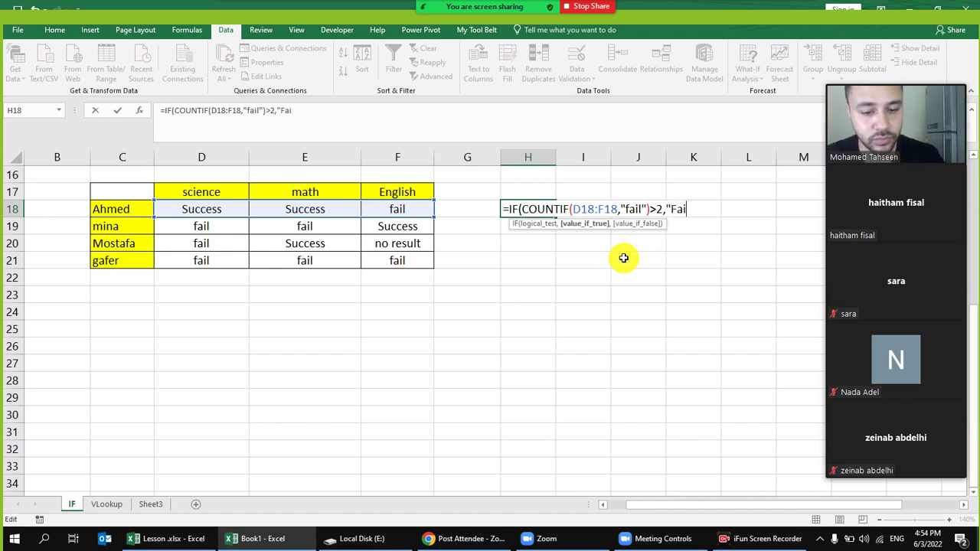
text(l",)
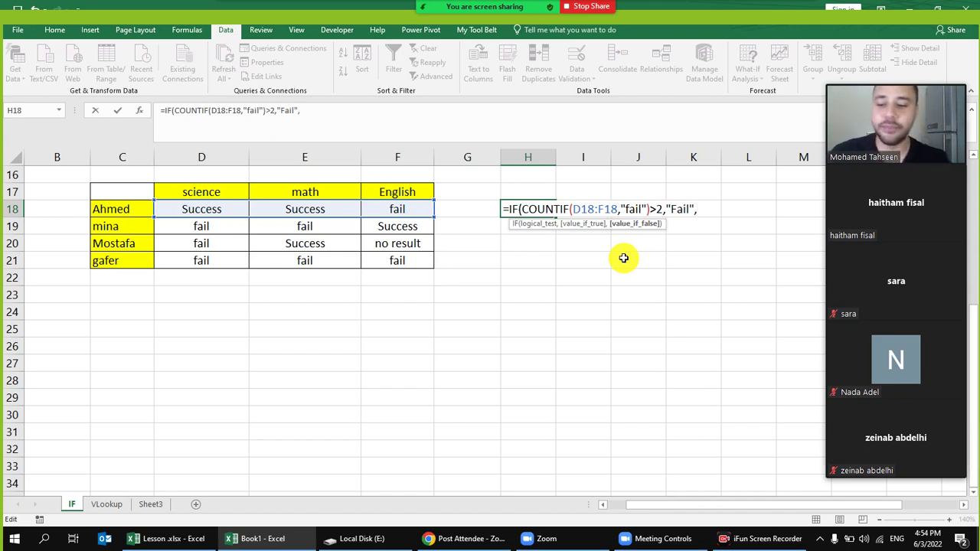
text("Su)
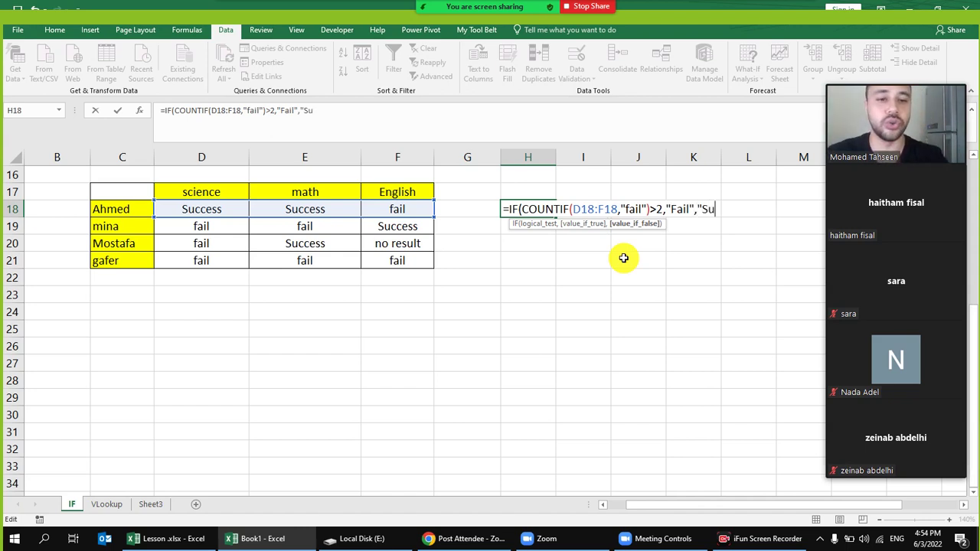
text(cce)
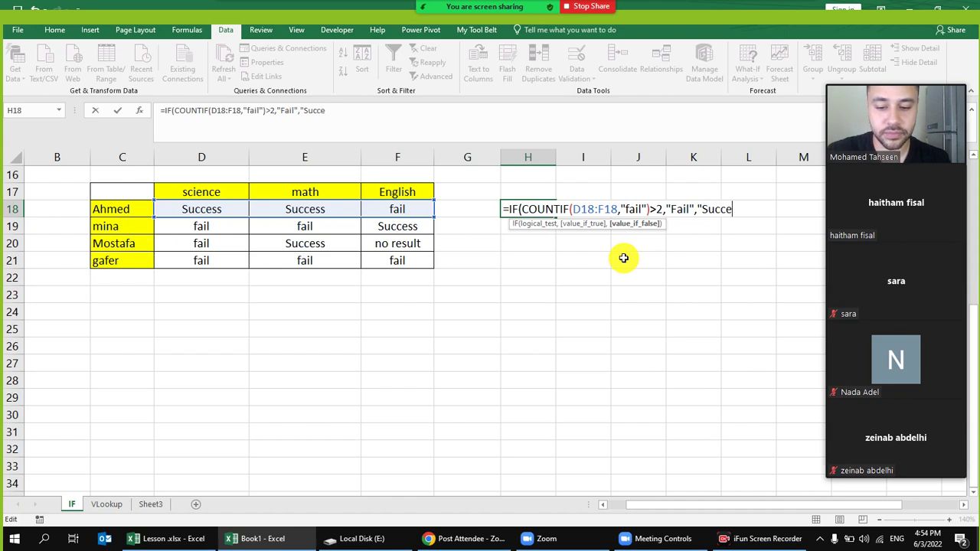
text(ss")
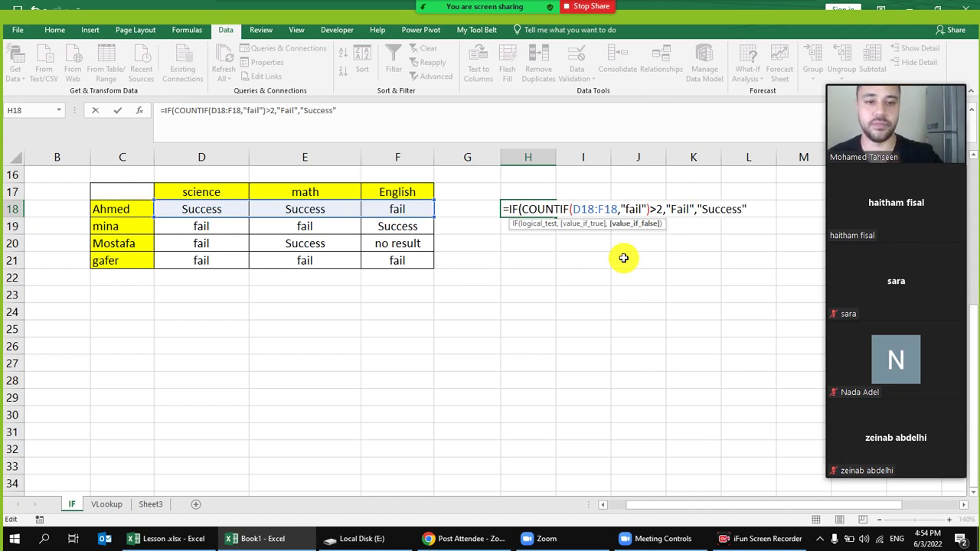
text())
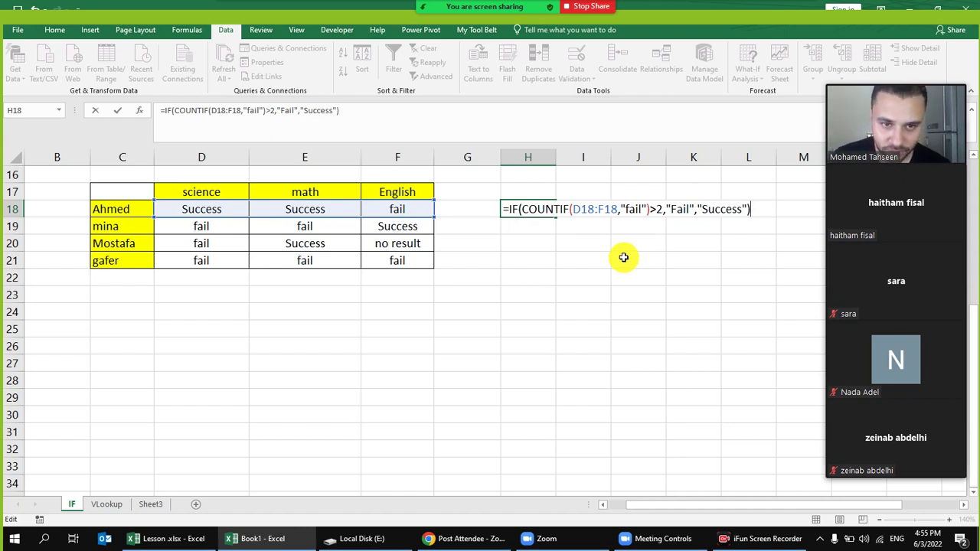
key(Return)
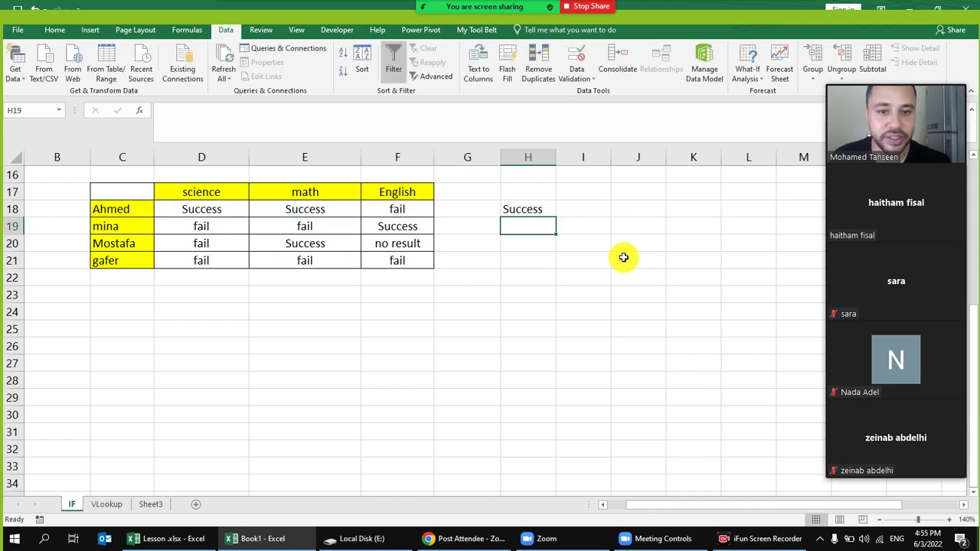
Fill the H18 pass/fail formula down through H21 and check it against the subject results in row 21.
click(542, 208)
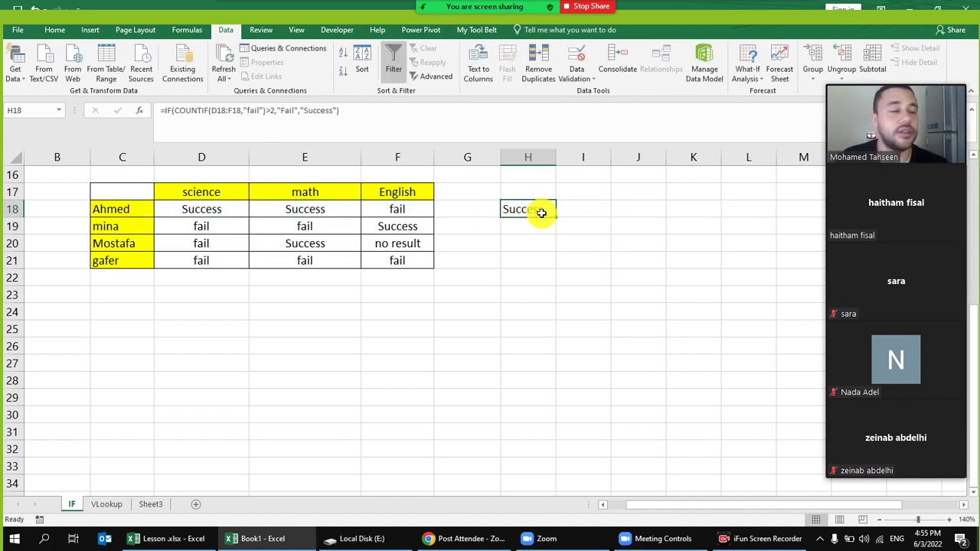
click(398, 212)
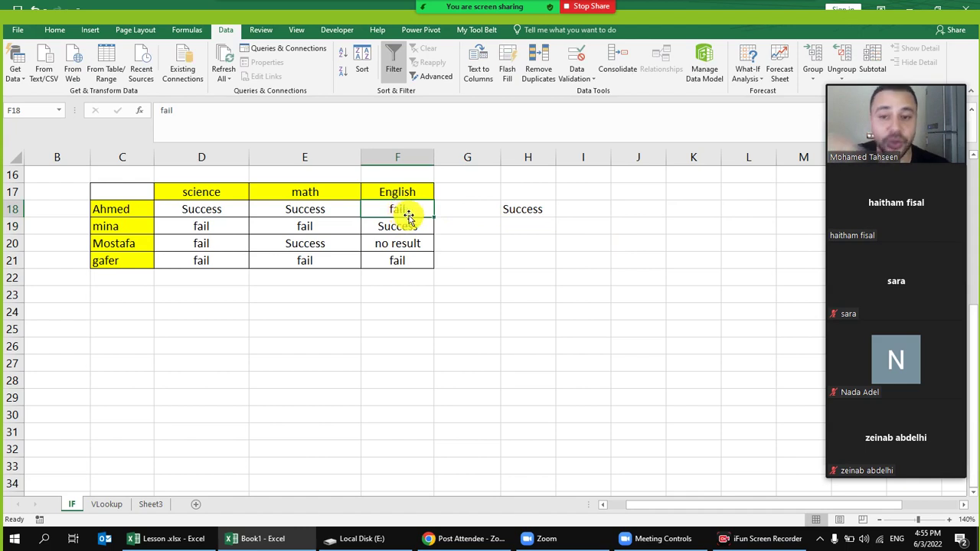
click(549, 217)
drag(557, 217, 546, 264)
click(532, 299)
click(532, 263)
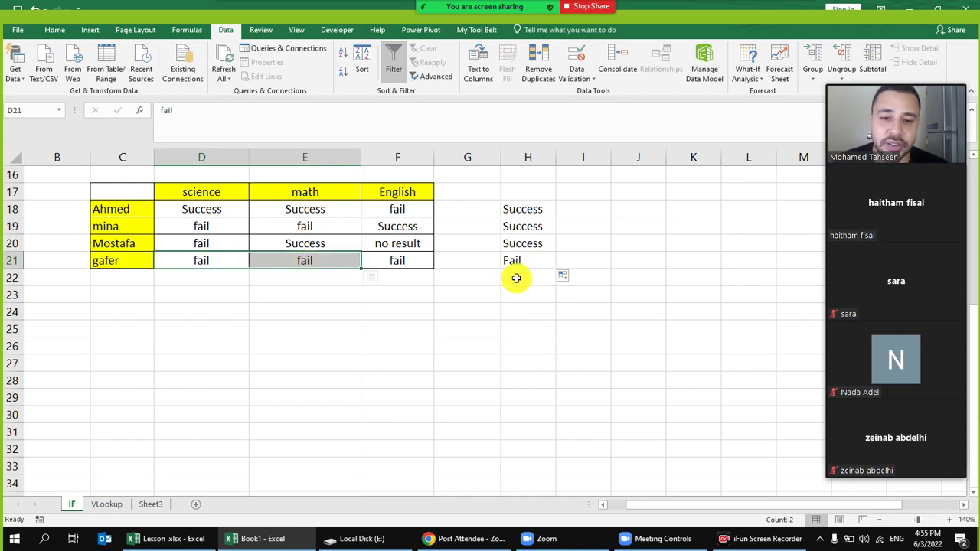
drag(208, 259, 339, 260)
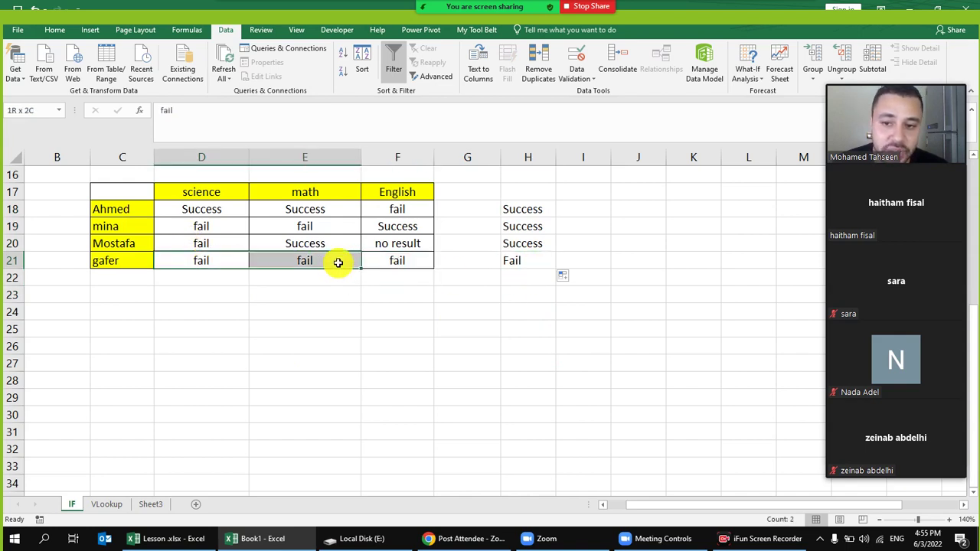
Change the COUNTIF test in the H18 formula to >=2 and fill the formula down through H21.
click(522, 207)
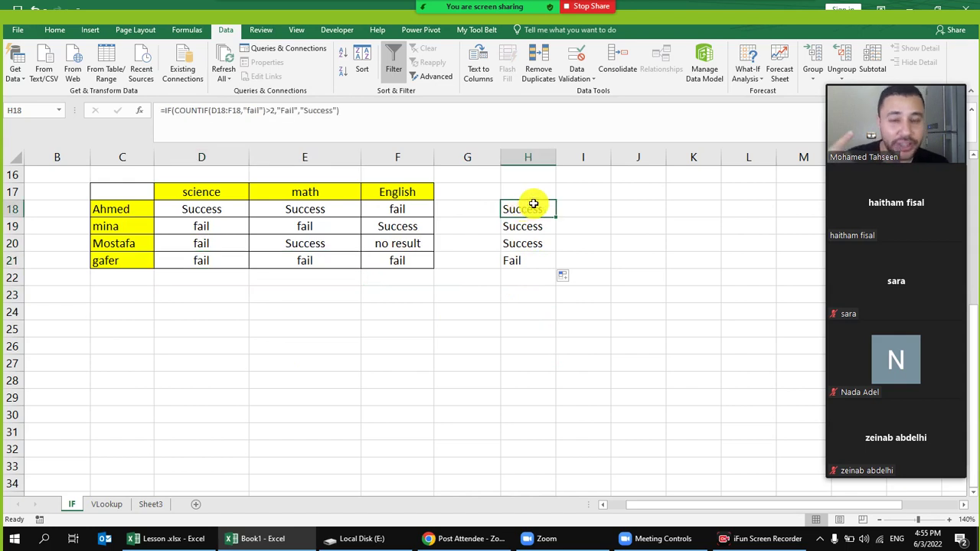
click(271, 110)
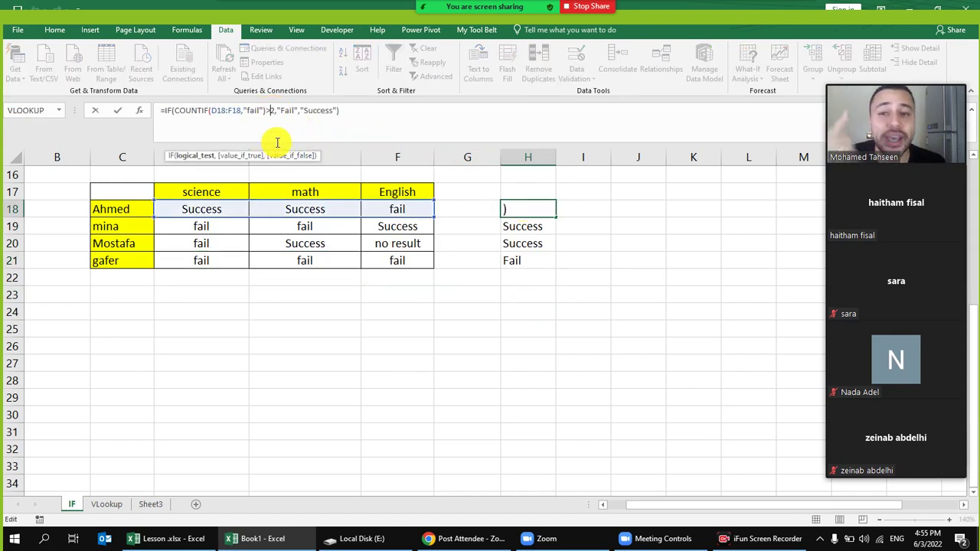
text(=)
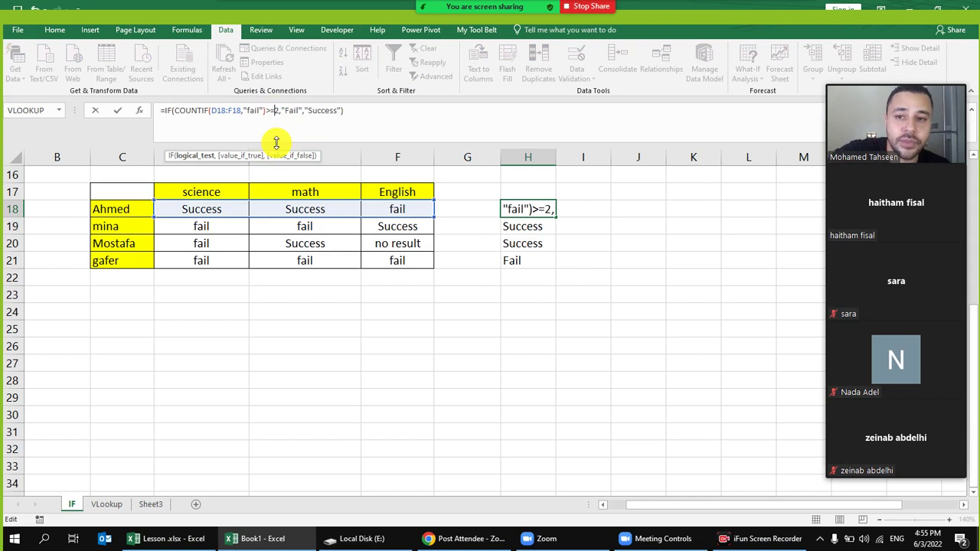
key(Return)
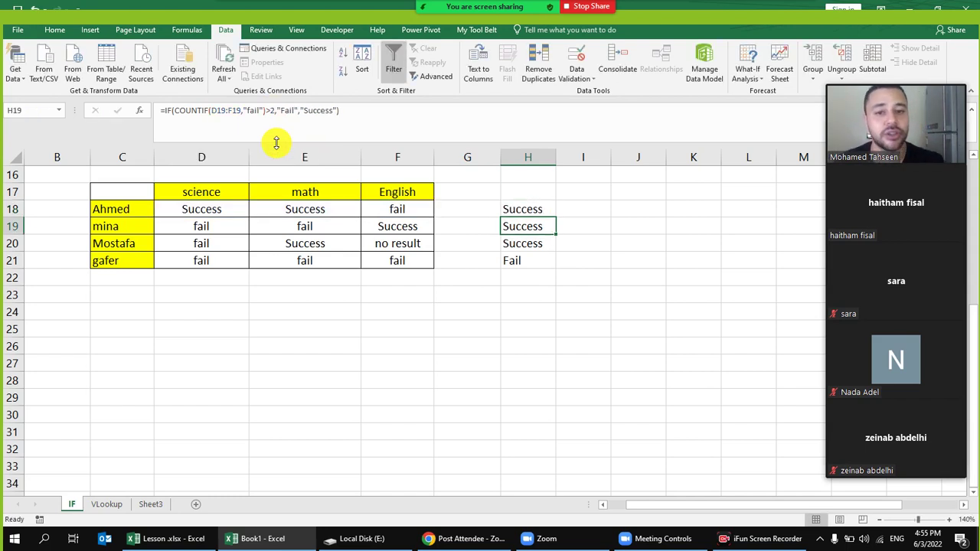
click(545, 208)
drag(556, 217, 545, 270)
Check the overall results in H18 and H19 against the subject results in their rows and review the H18 formula.
click(532, 228)
drag(221, 225, 304, 226)
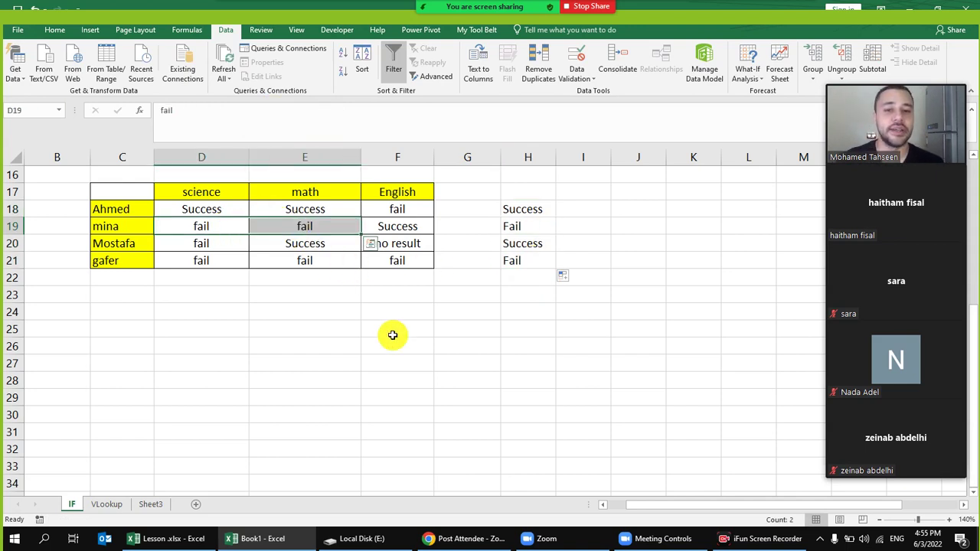
drag(222, 225, 310, 228)
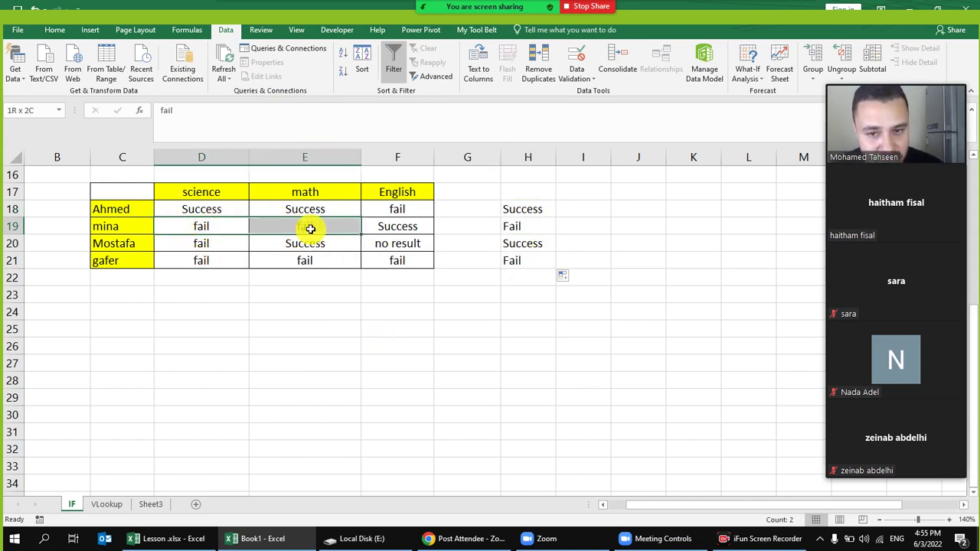
click(512, 226)
click(412, 209)
click(528, 213)
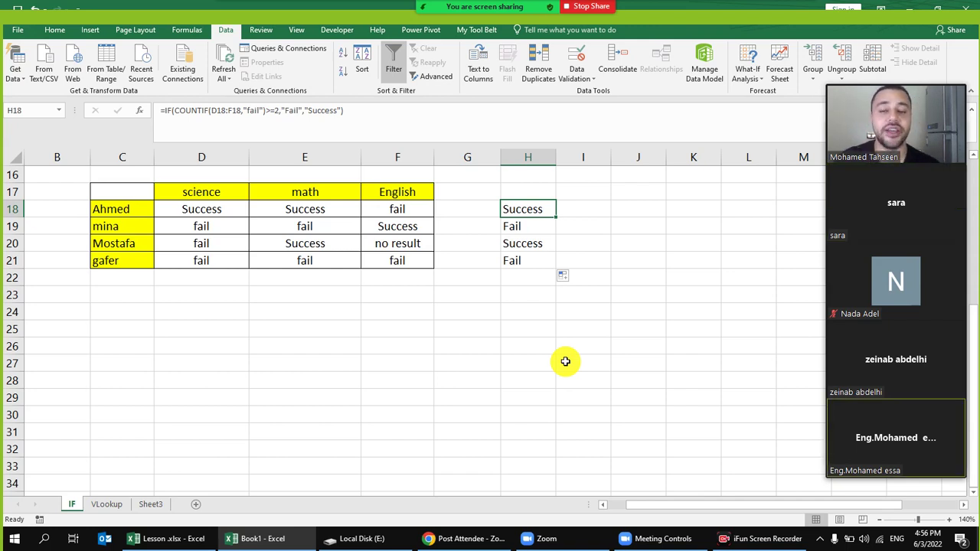
click(403, 114)
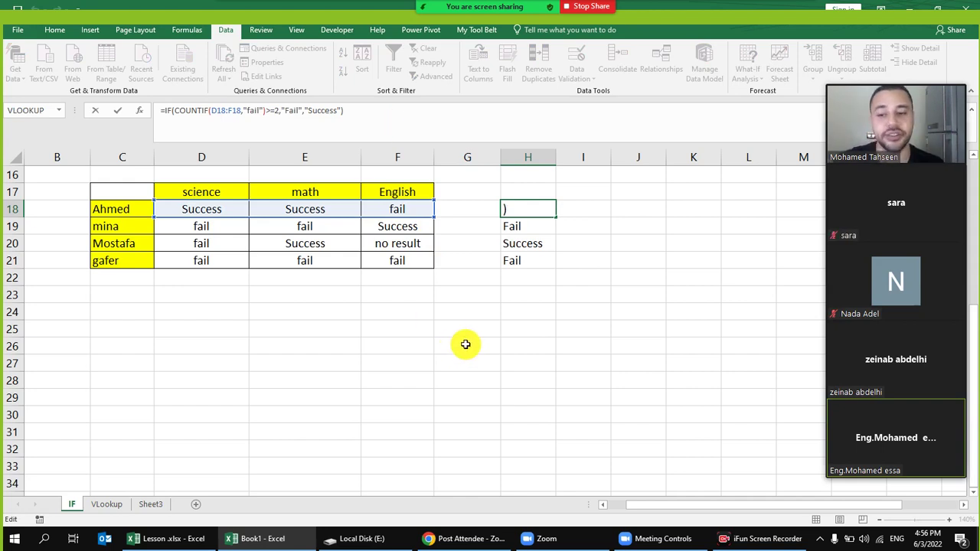
key(ctrl+Return)
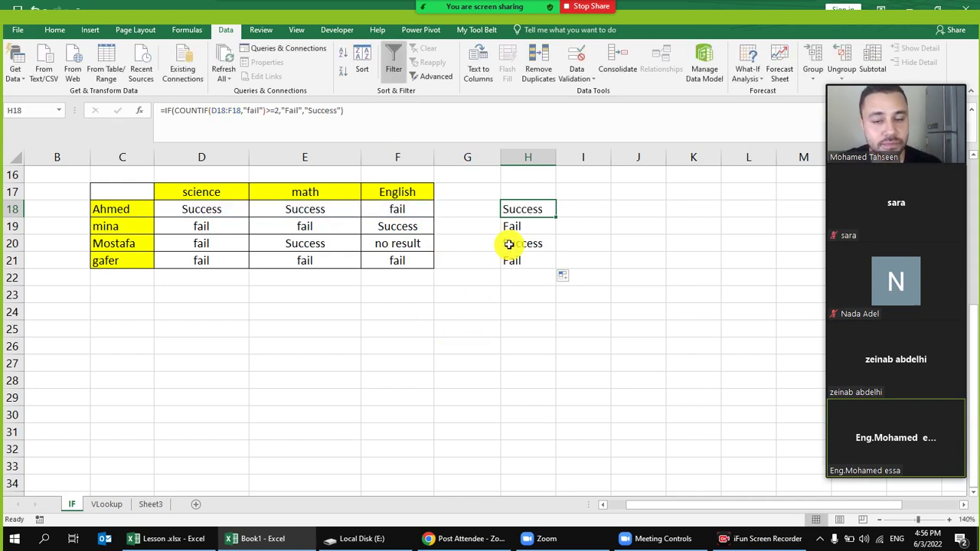
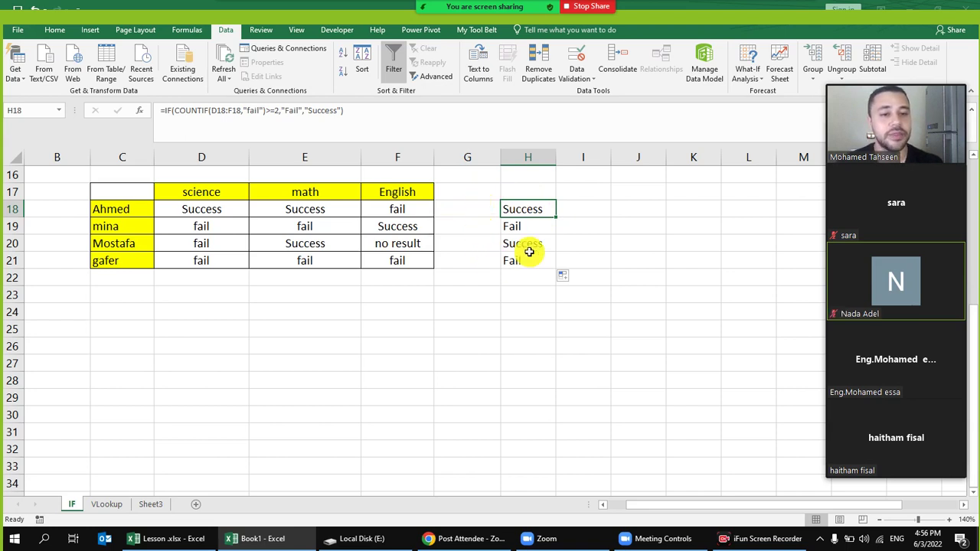
Set up an Equal To highlight rule on H18:H21 for cells equal to "Success".
click(57, 31)
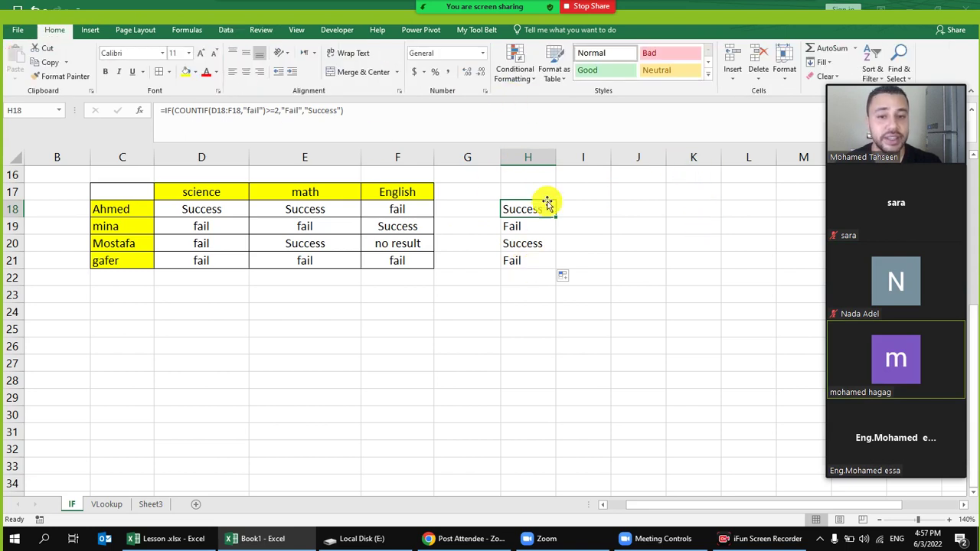
drag(538, 203, 532, 259)
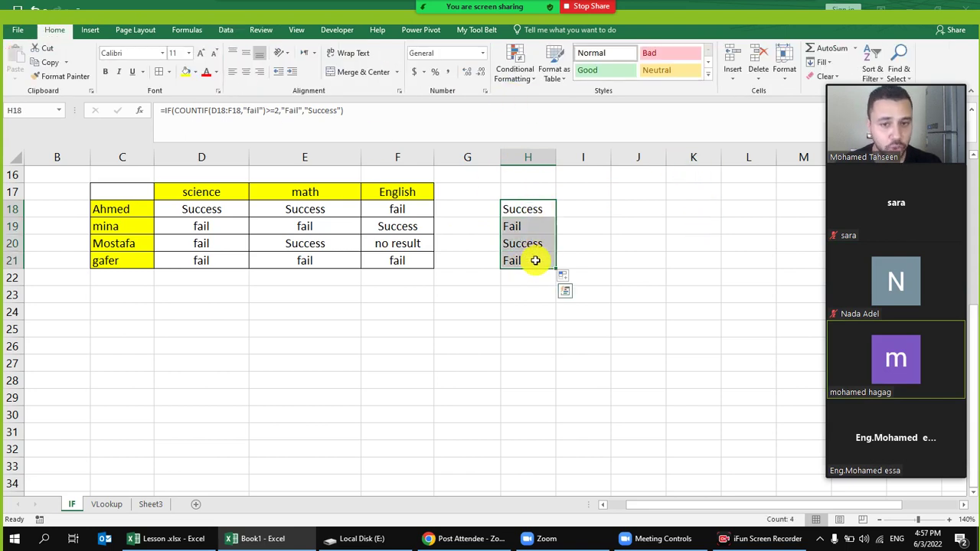
click(514, 65)
mouse_move(602, 103)
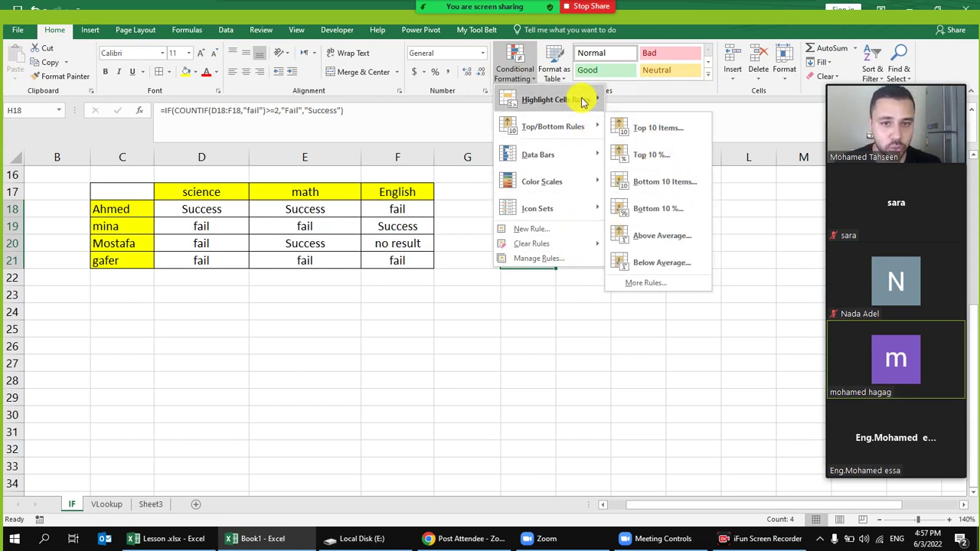
click(644, 180)
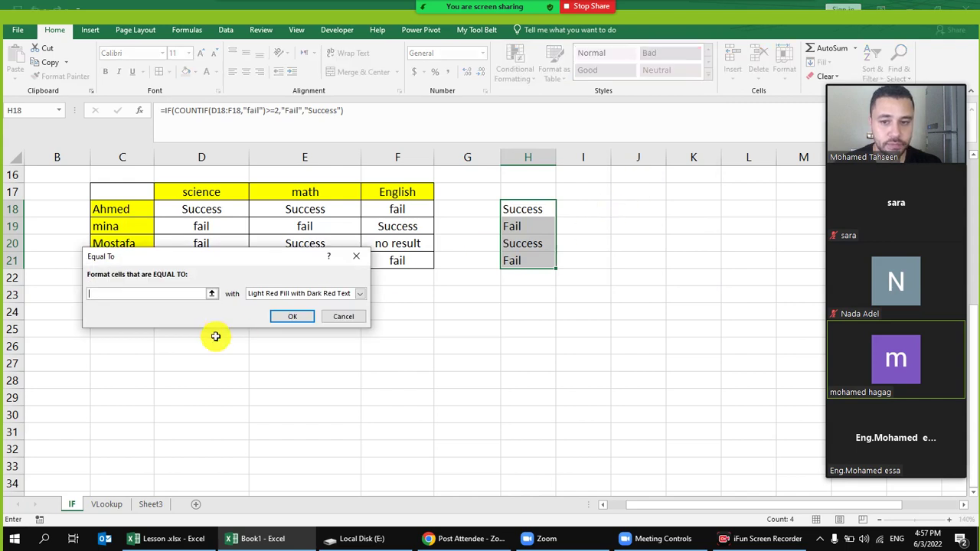
text(Success)
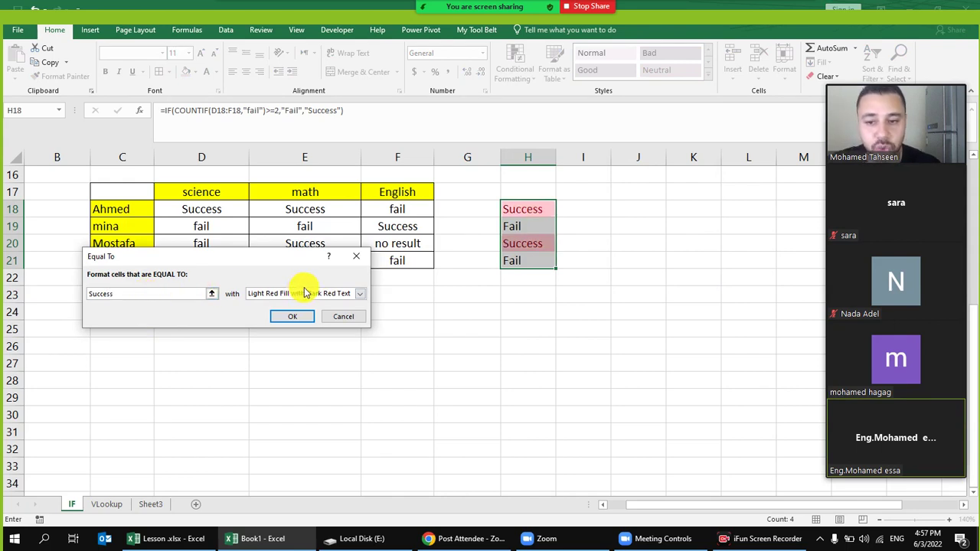
Give the "Success" rule a custom format with a green fill and apply it.
click(306, 297)
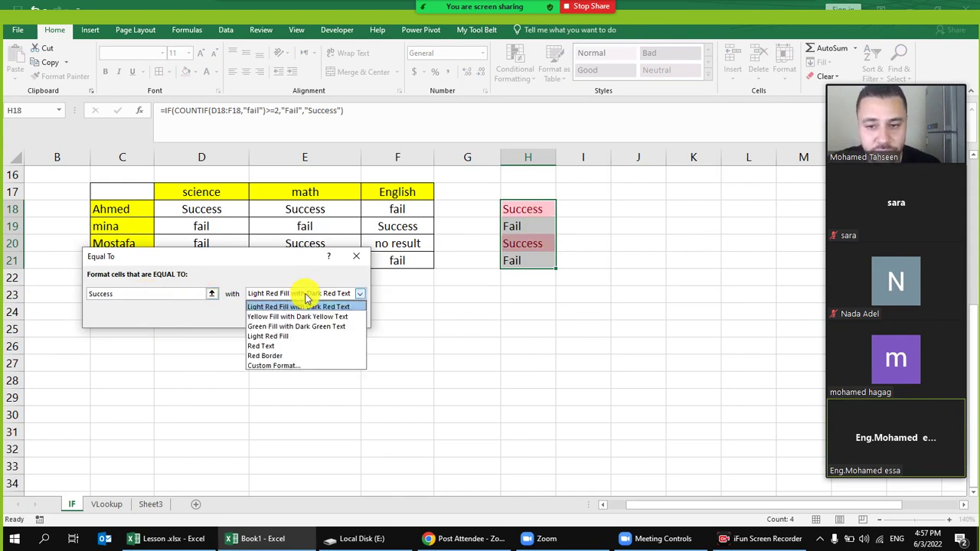
click(279, 366)
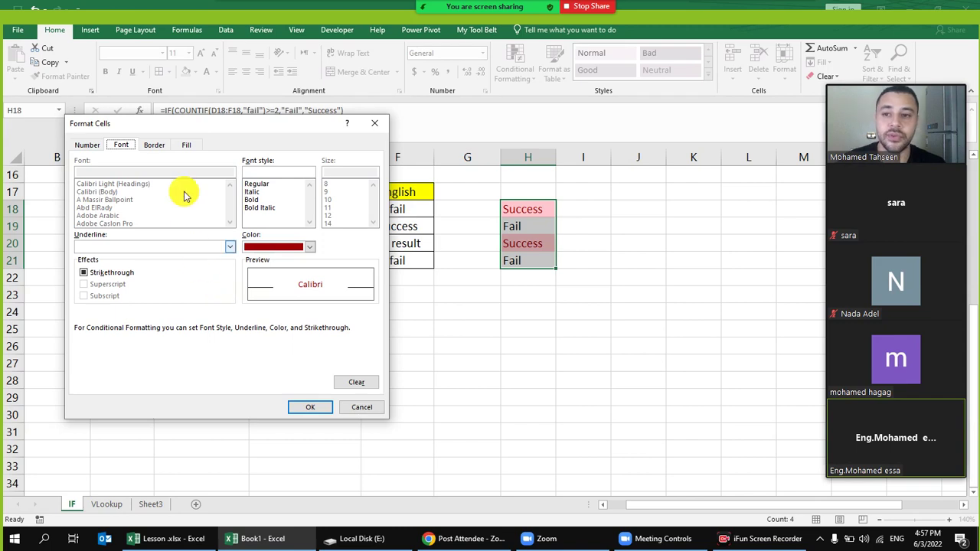
click(185, 145)
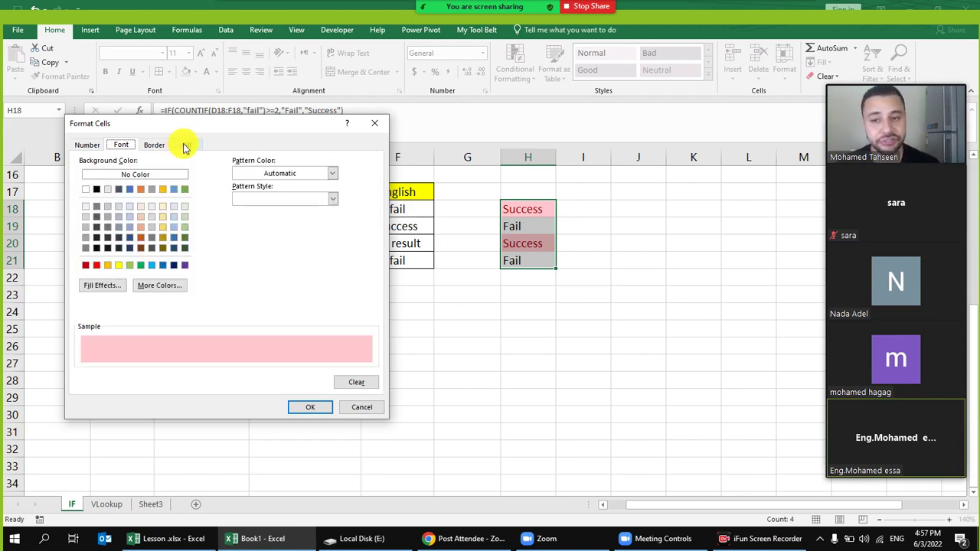
click(141, 265)
click(303, 408)
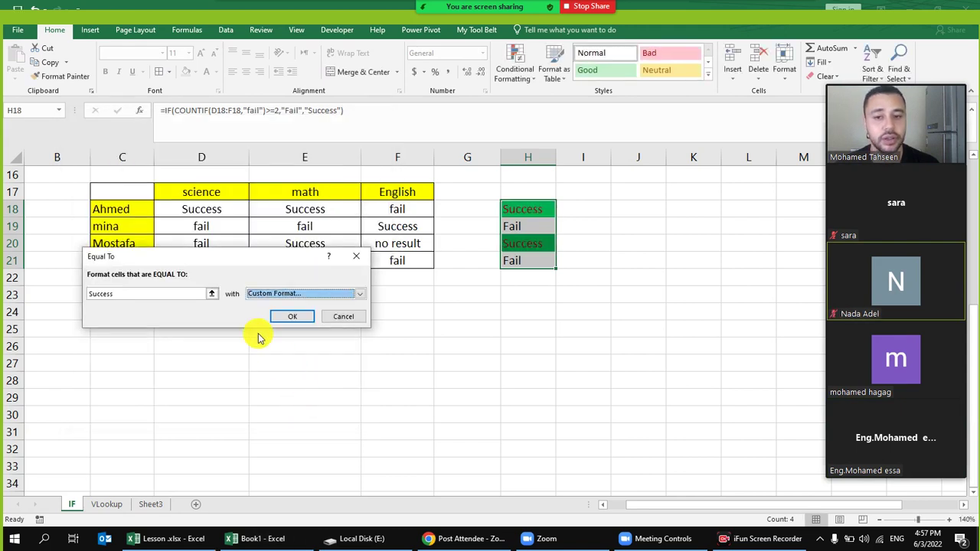
click(287, 317)
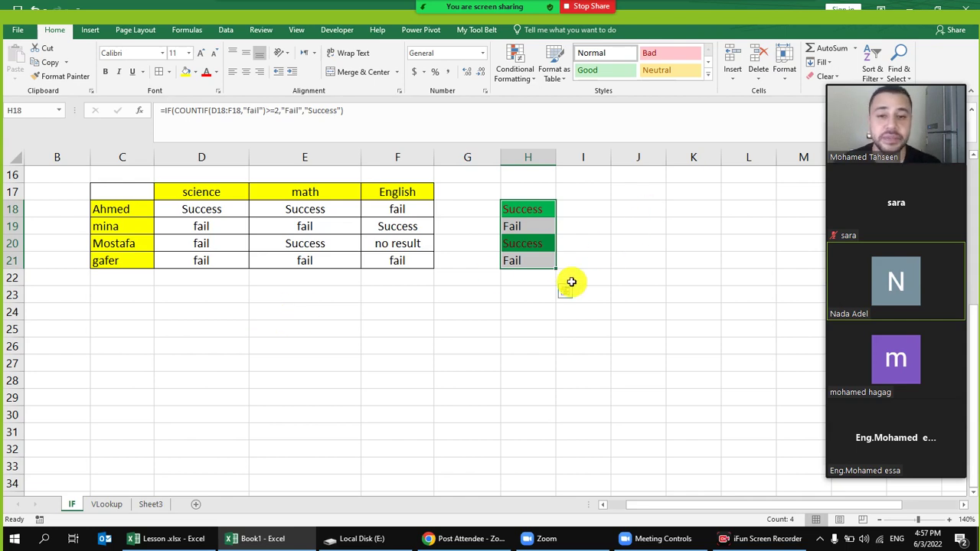
Overwrite H20 with "fail" to test the highlight rule, and undo the entry.
click(529, 243)
text(fail)
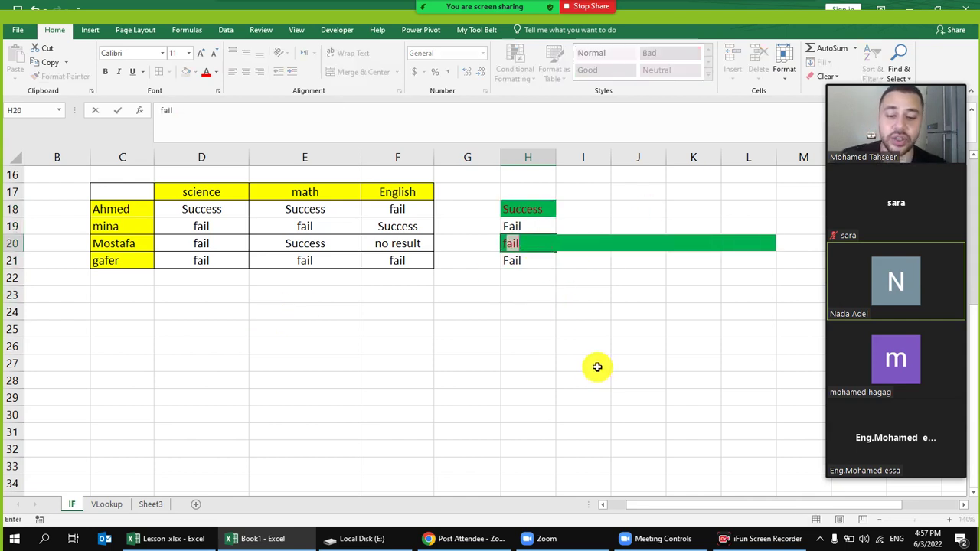
key(Return)
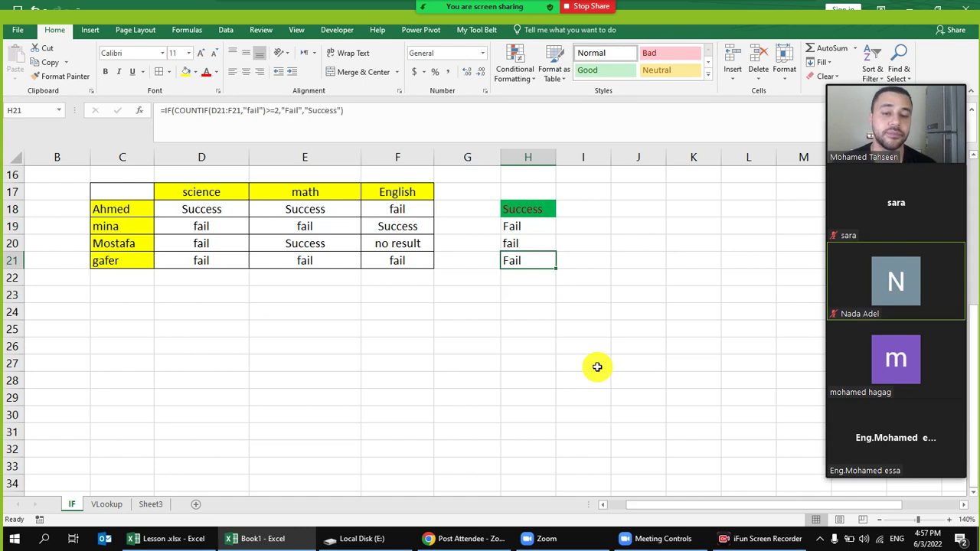
key(ctrl+z)
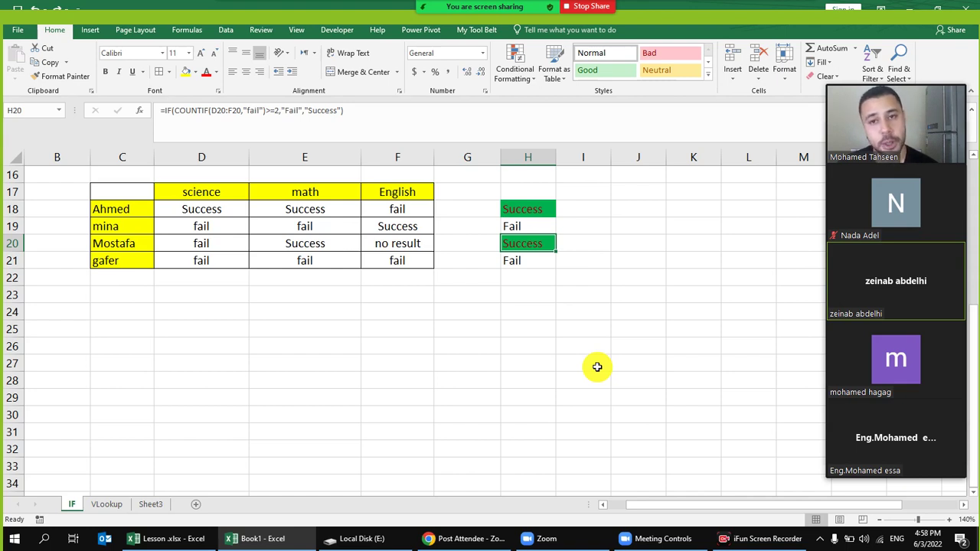
Zoom out to 120% to review the percentage grades and the subject results table together.
scroll(322, 332, up, 5)
scroll(314, 331, down, 3)
scroll(306, 328, up, 3)
scroll(302, 327, left, 2)
click(207, 328)
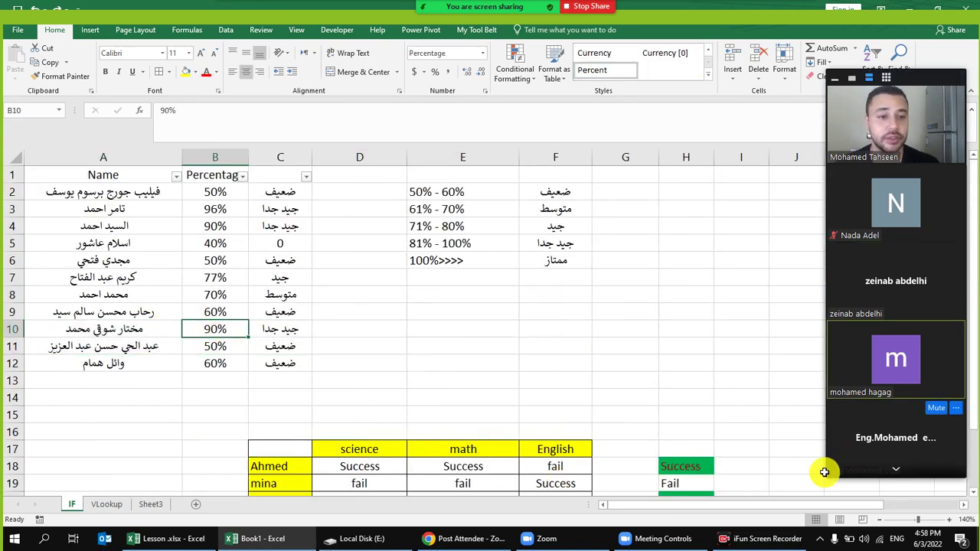
click(883, 520)
click(882, 520)
View the meeting's participant list and close it.
mouse_move(449, 6)
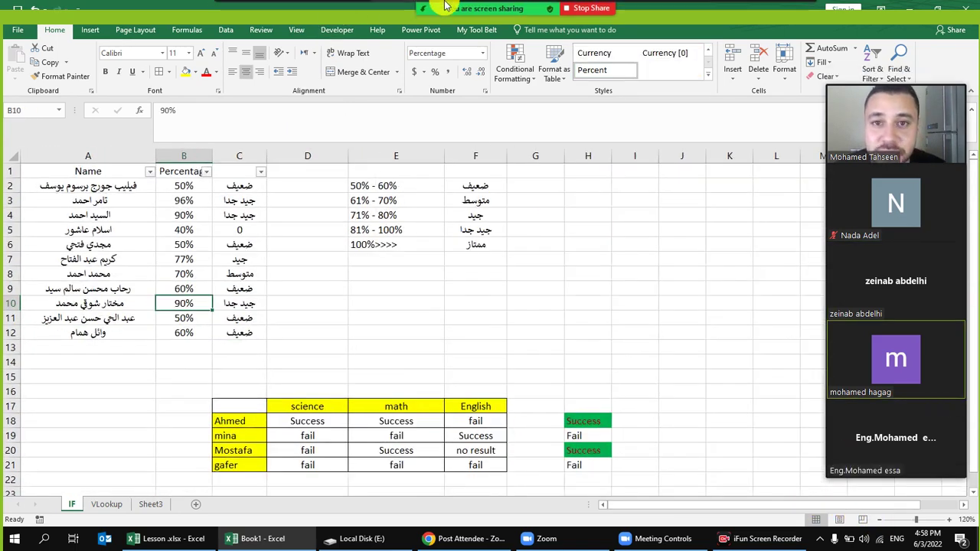
click(406, 11)
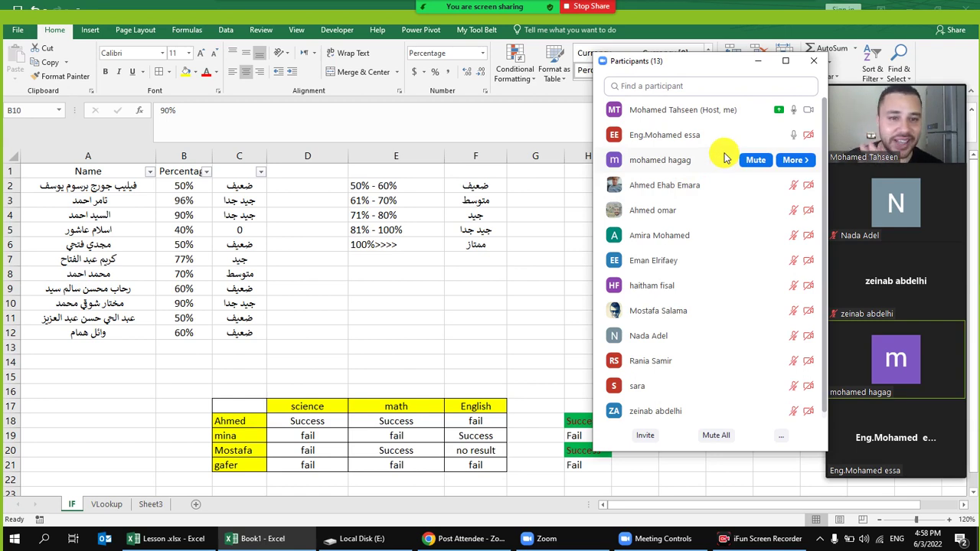
click(814, 60)
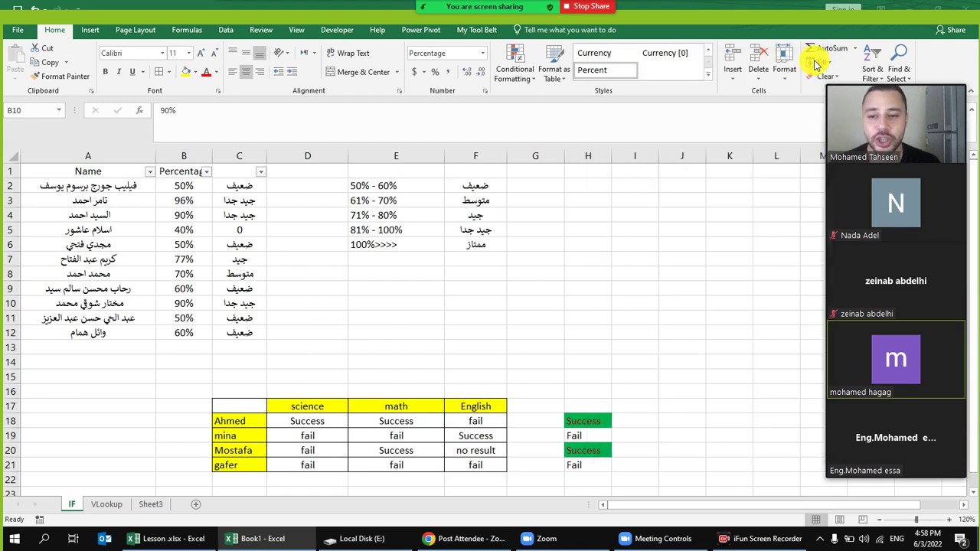
On Sheet3, start an IF formula in C2 that tests whether the unit price in B2 is greater than 1000.
click(109, 504)
click(146, 504)
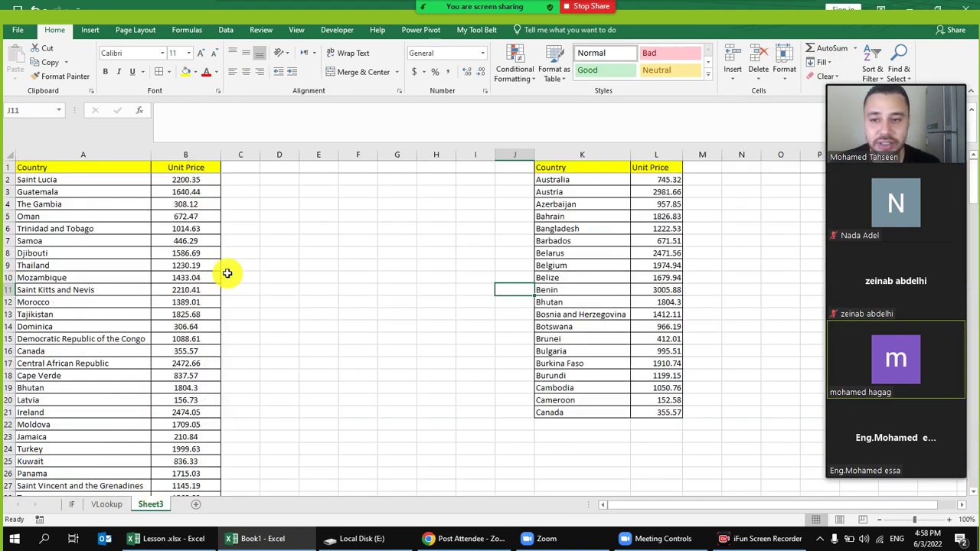
click(256, 185)
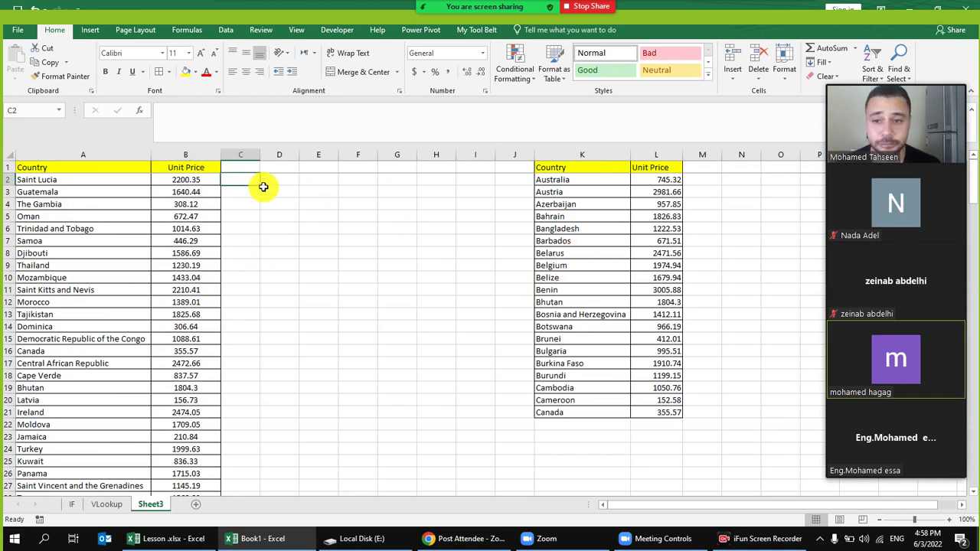
text(=if)
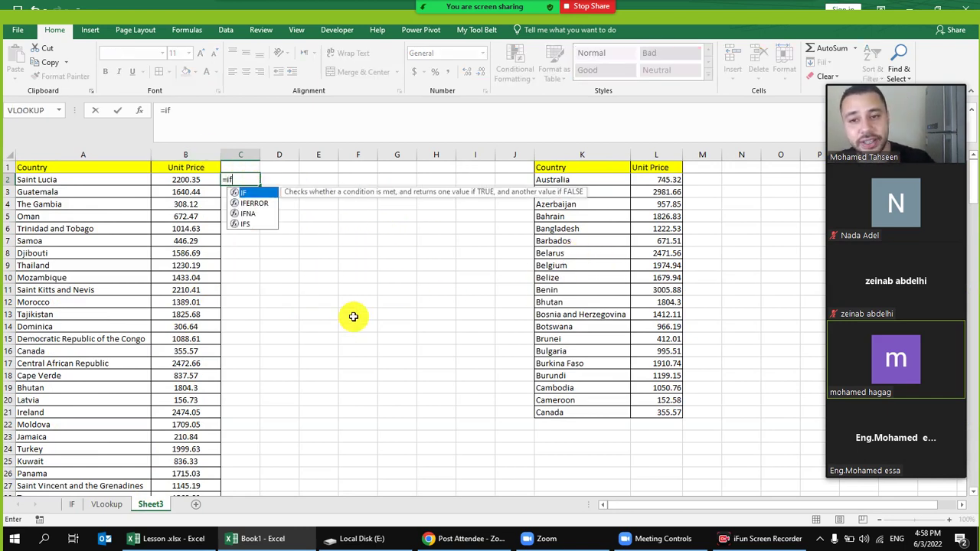
key(Tab)
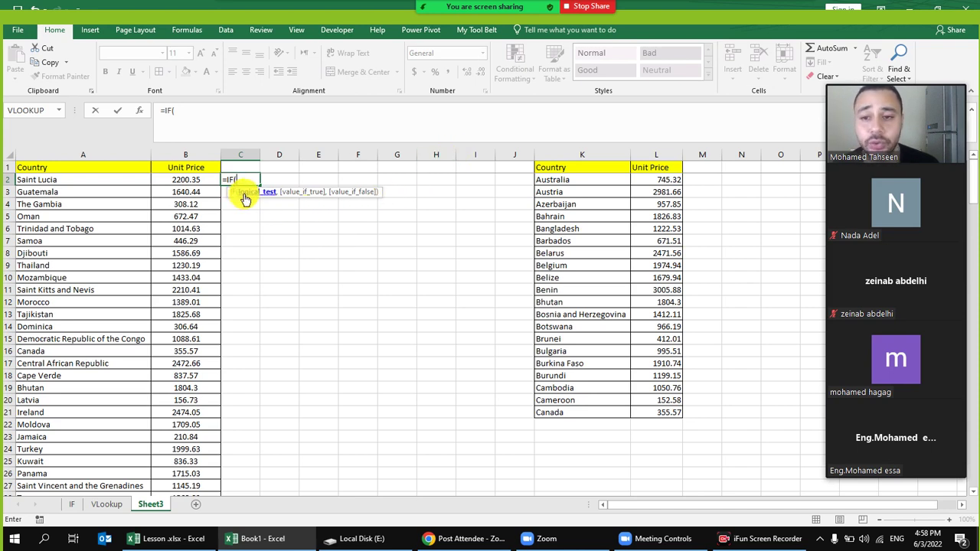
click(193, 180)
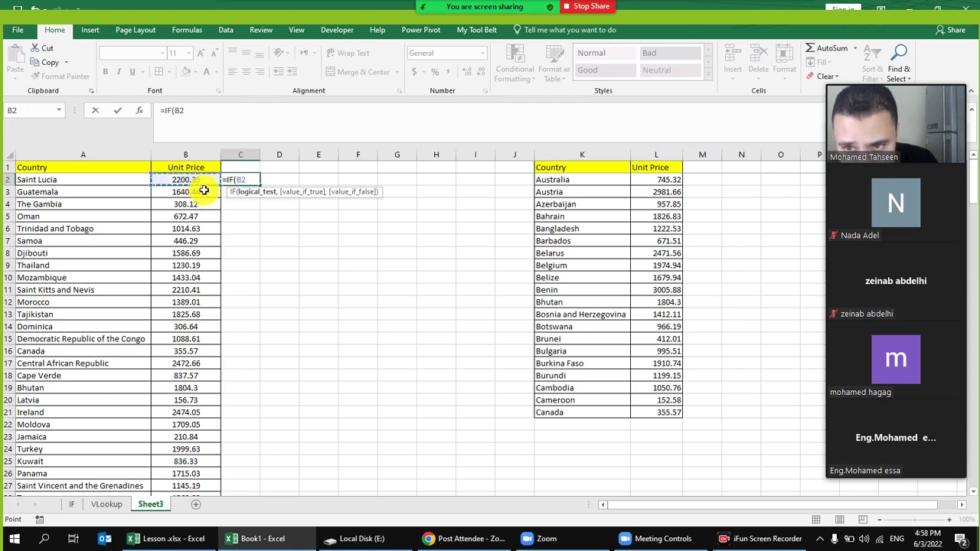
text(>)
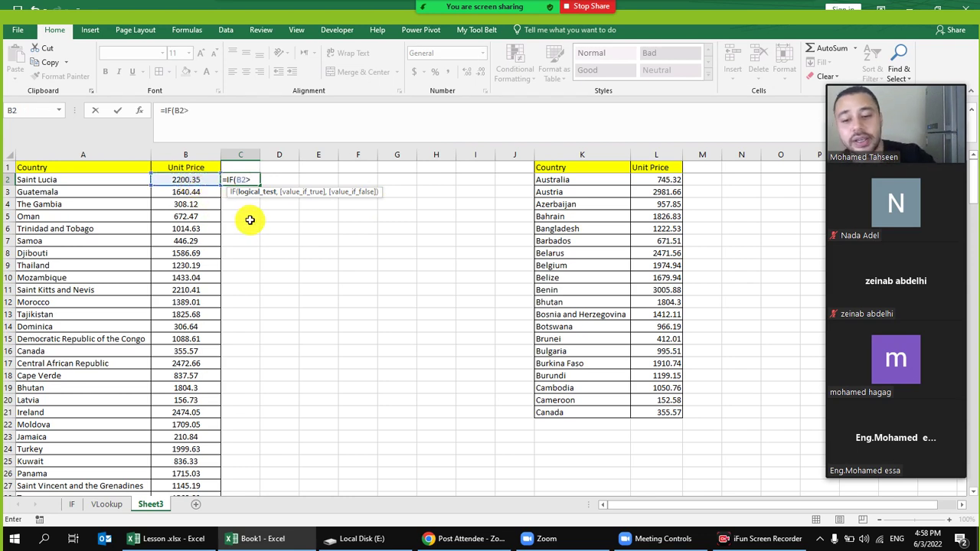
text(1000)
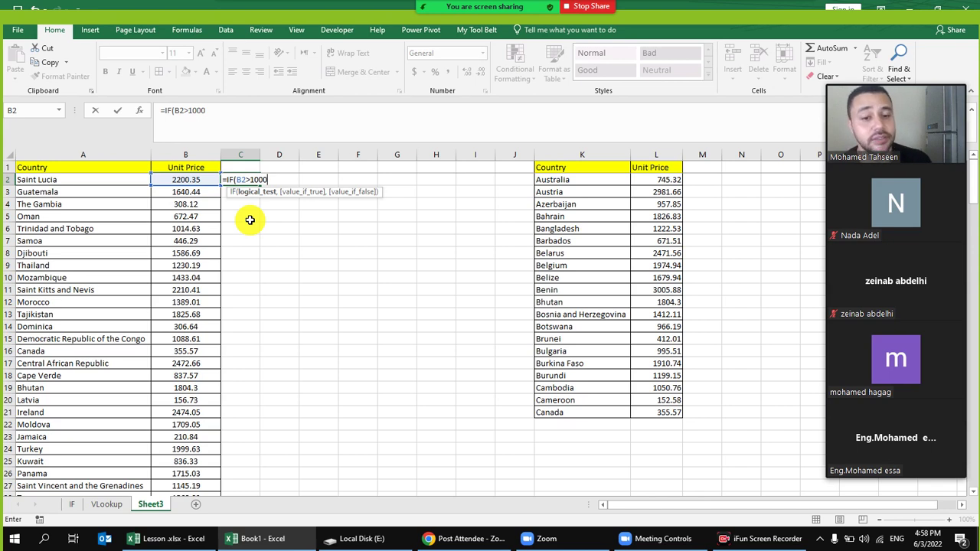
text(,)
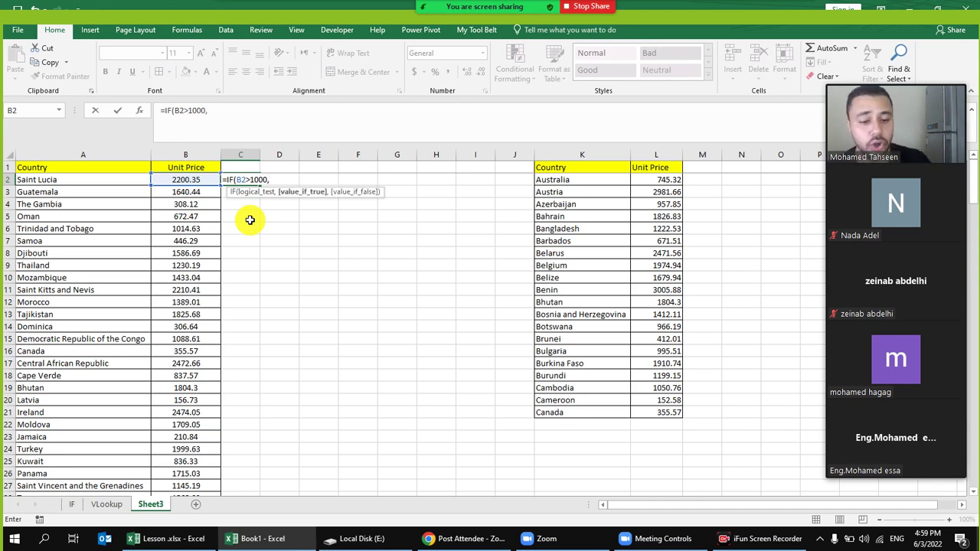
Complete the C2 formula to return "Ok" when true and "No" when false, and fill it down the whole country list.
text("Ok)
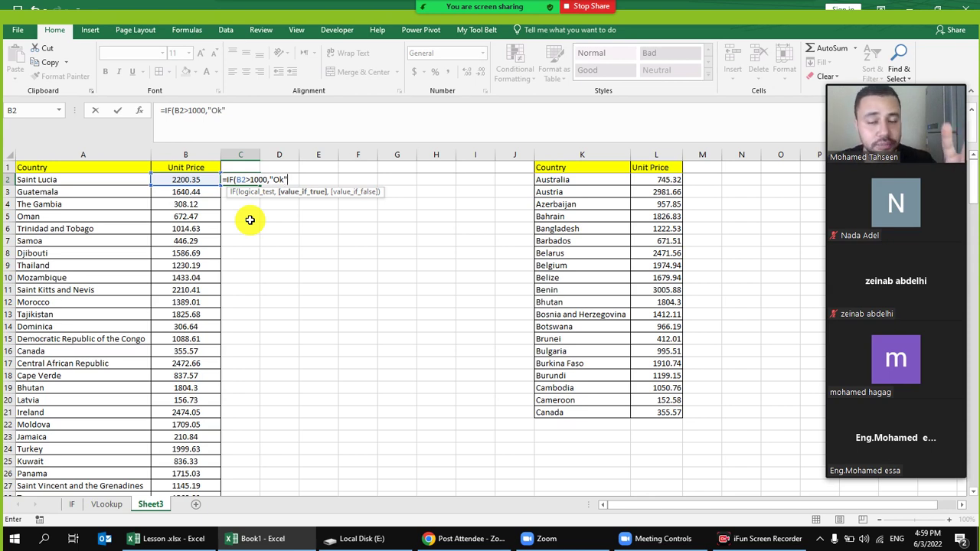
text(","No)
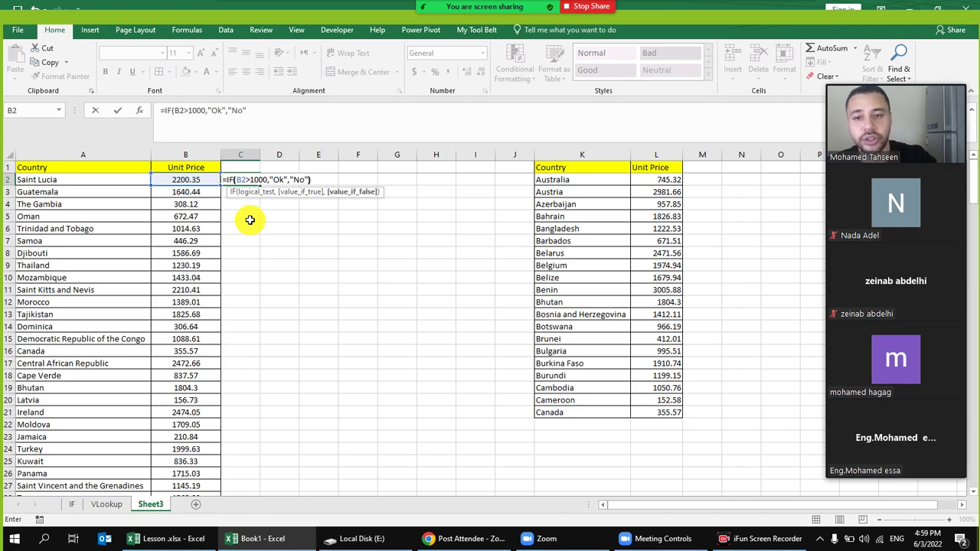
text("))
key(Return)
click(242, 180)
double_click(260, 185)
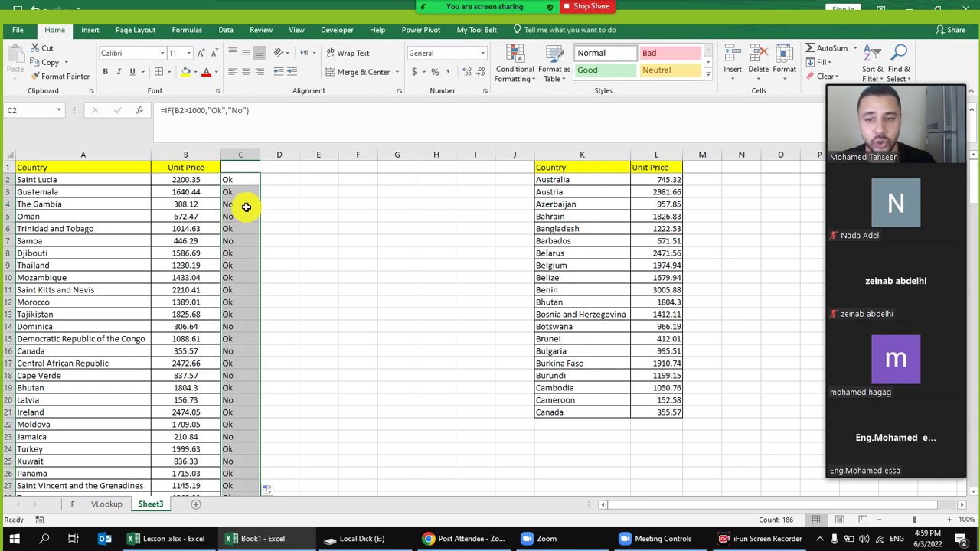
Set up an Equal To highlight rule for "ok" on all the IF results from C2 down.
click(245, 205)
click(243, 177)
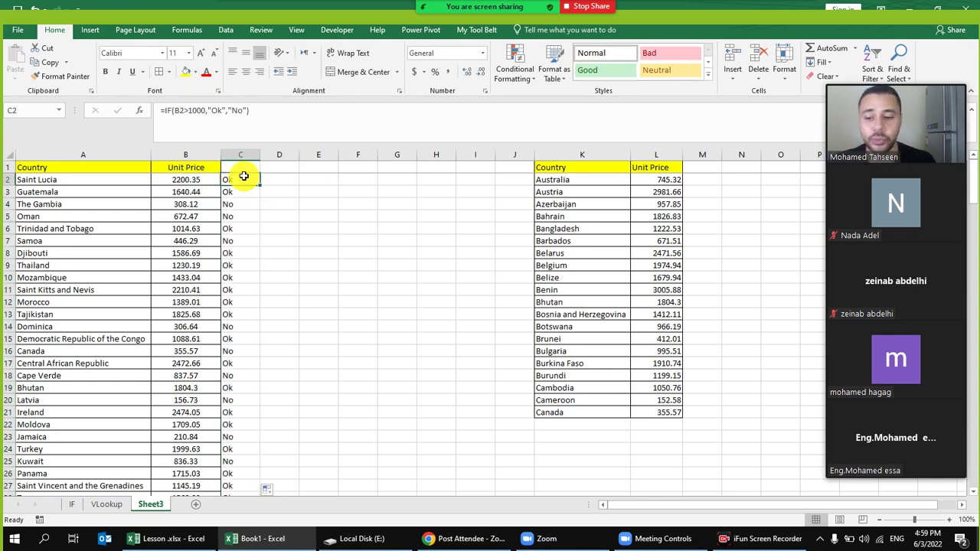
key(ctrl+shift+Down)
scroll(252, 283, up, 18)
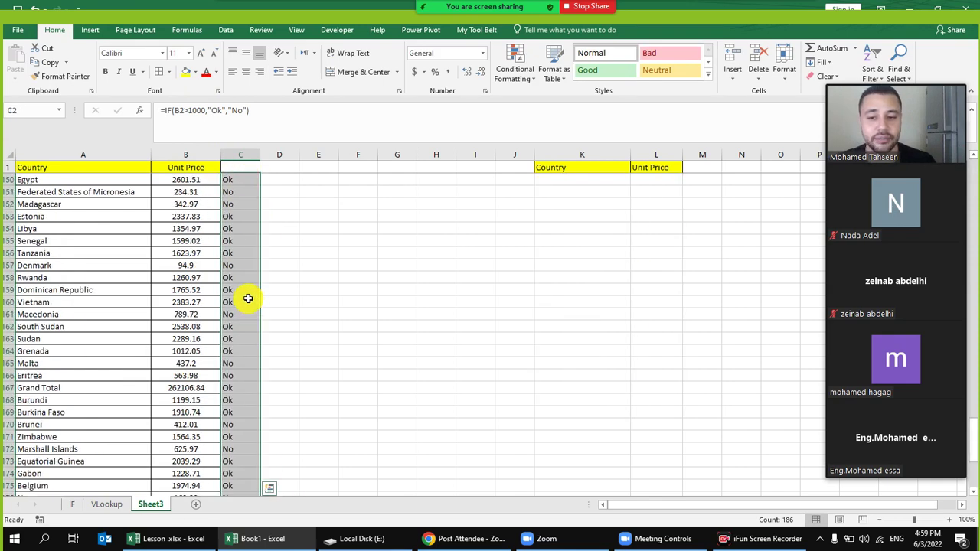
scroll(247, 295, up, 20)
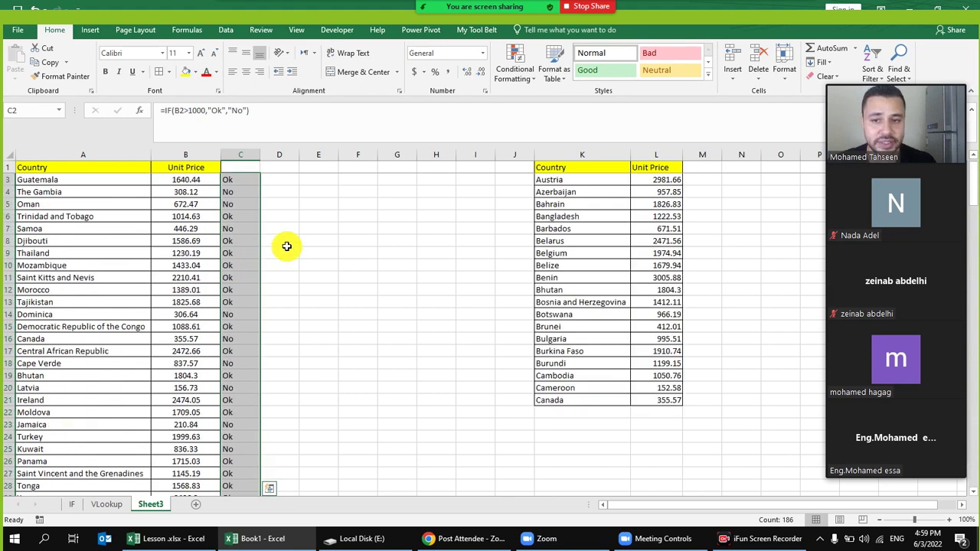
click(515, 65)
mouse_move(588, 99)
click(650, 181)
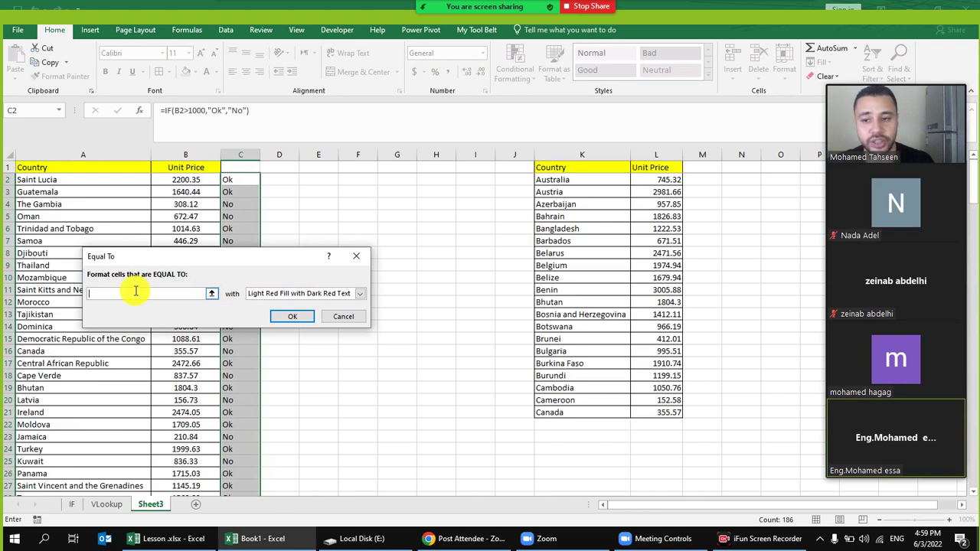
text(ok)
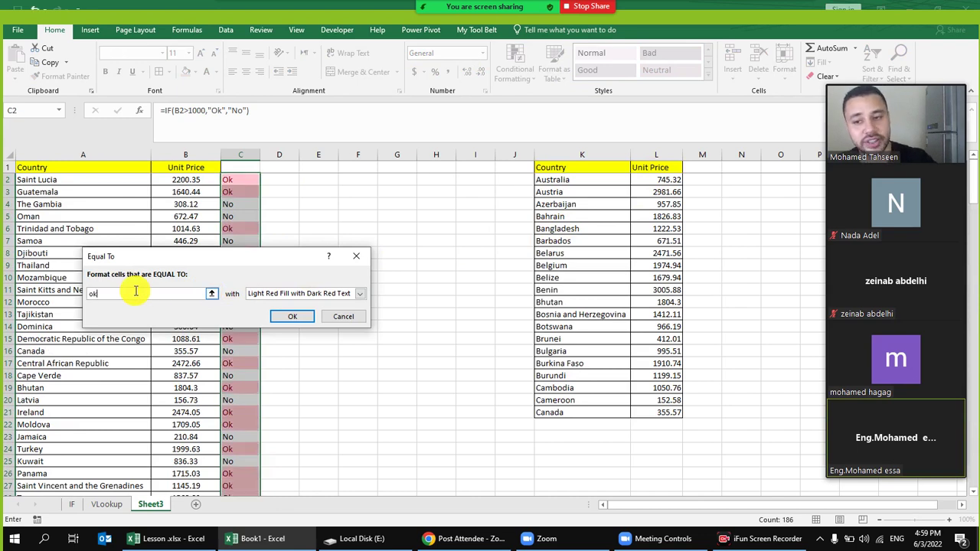
Give the "ok" rule a custom format with a green fill and bold black text, and apply it.
click(356, 294)
click(312, 365)
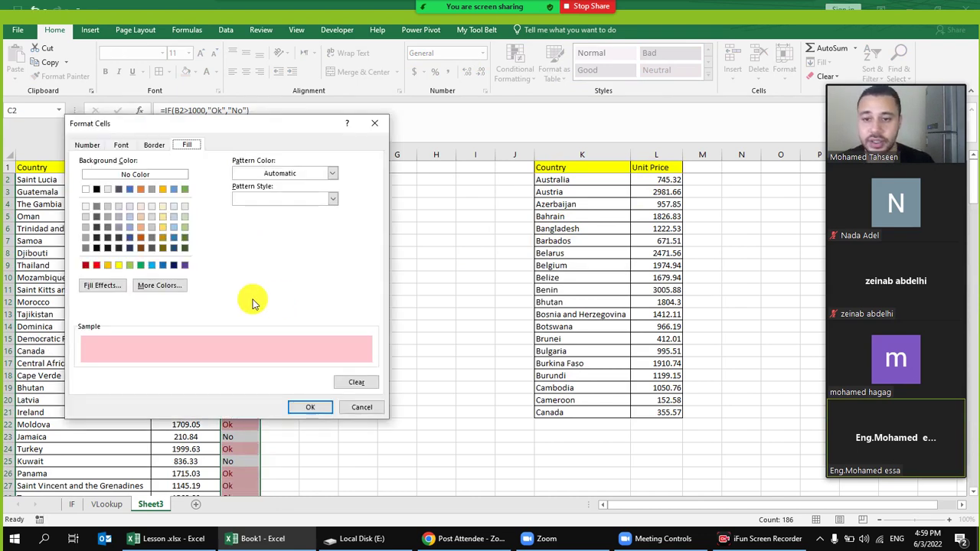
click(141, 264)
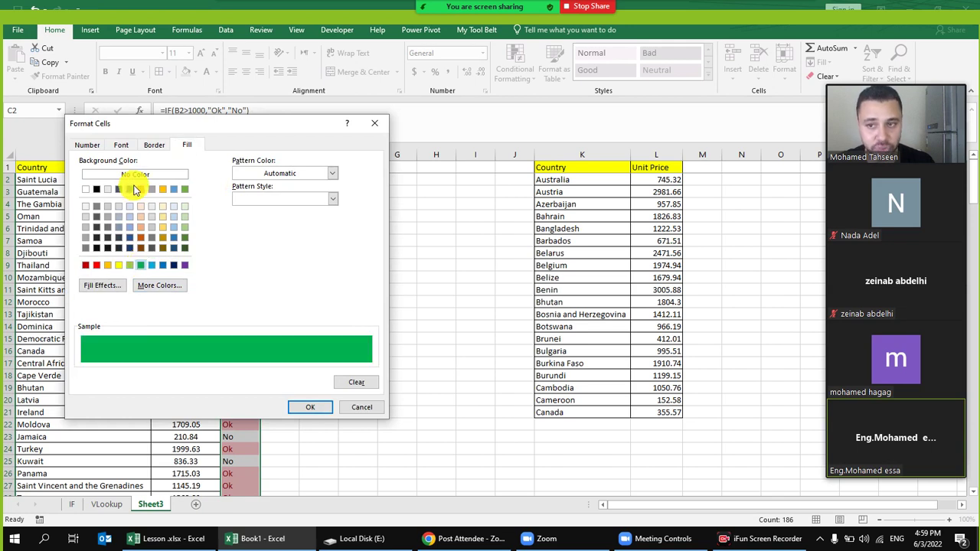
click(120, 145)
click(260, 247)
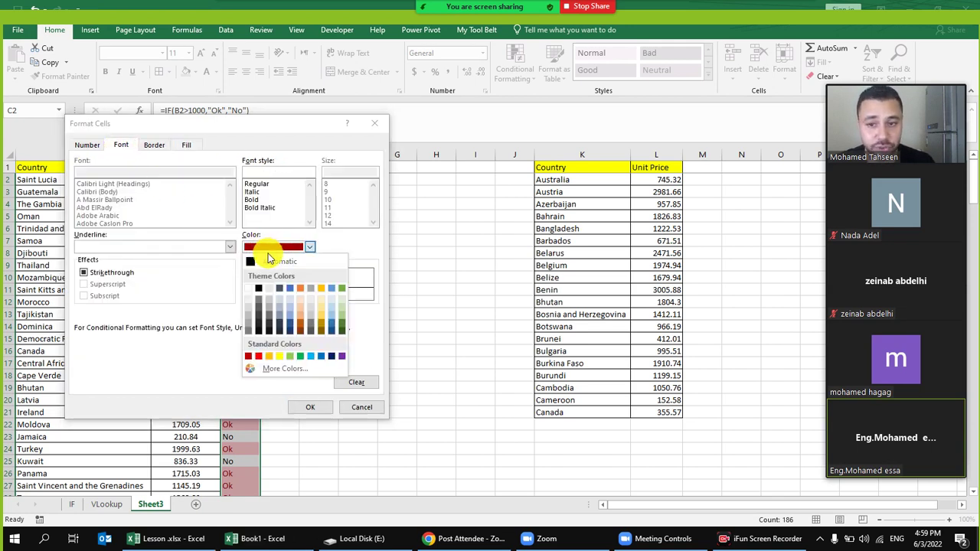
click(256, 289)
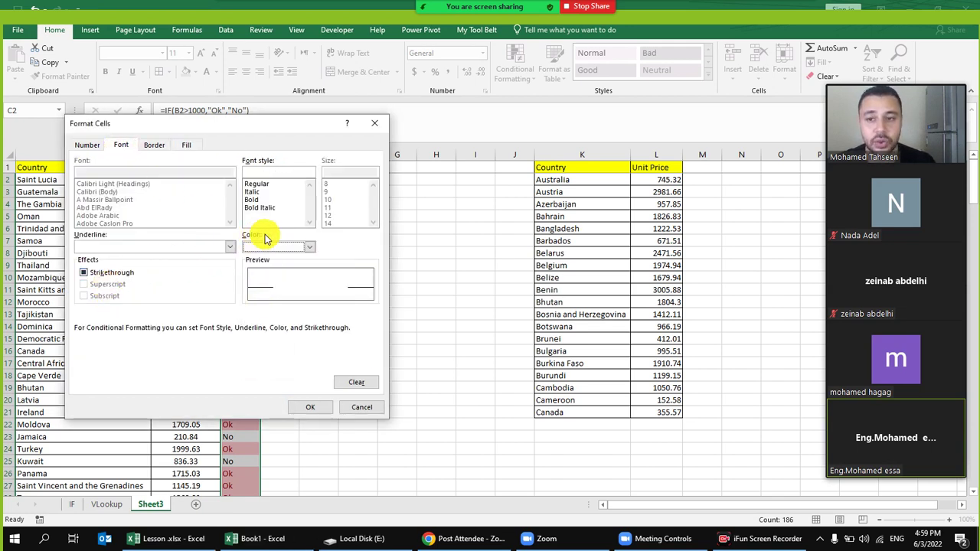
click(300, 250)
click(258, 285)
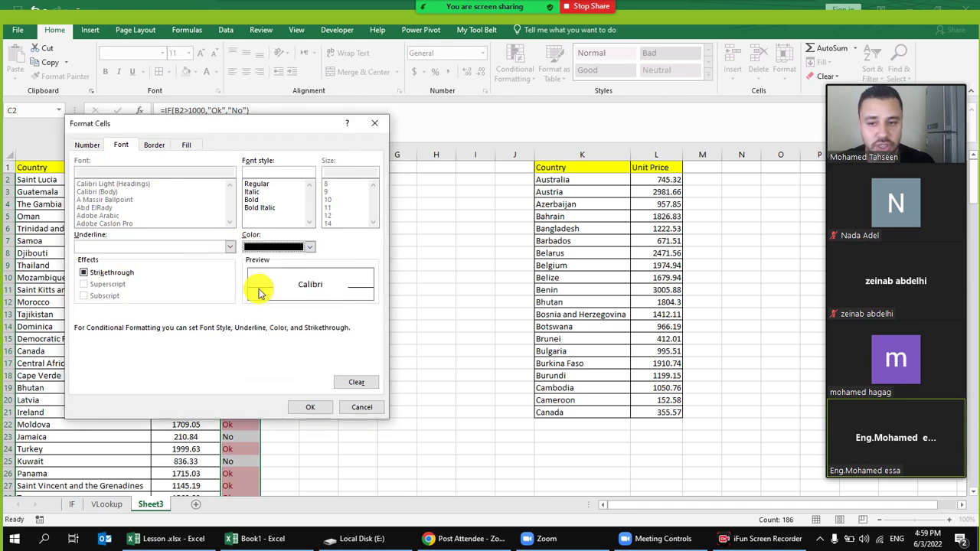
click(263, 201)
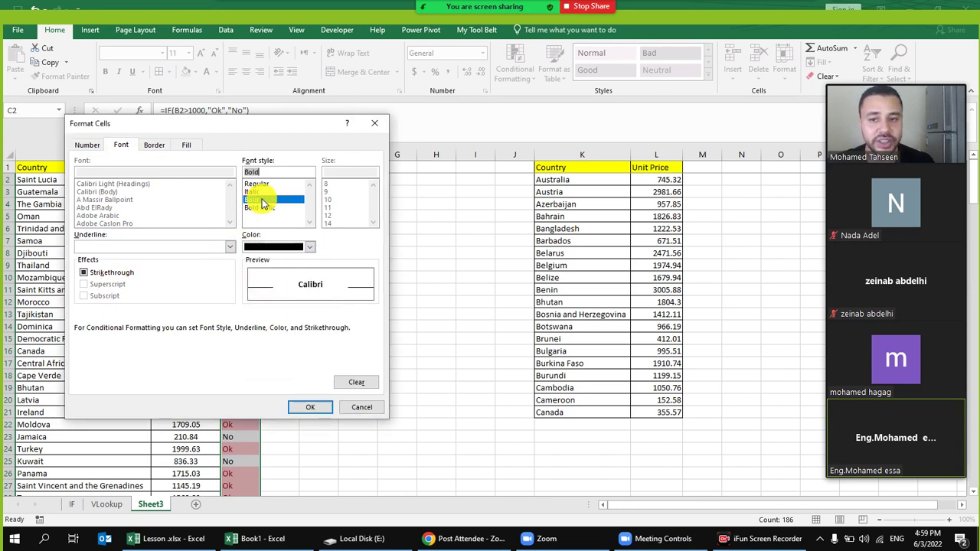
click(310, 407)
click(289, 320)
click(241, 276)
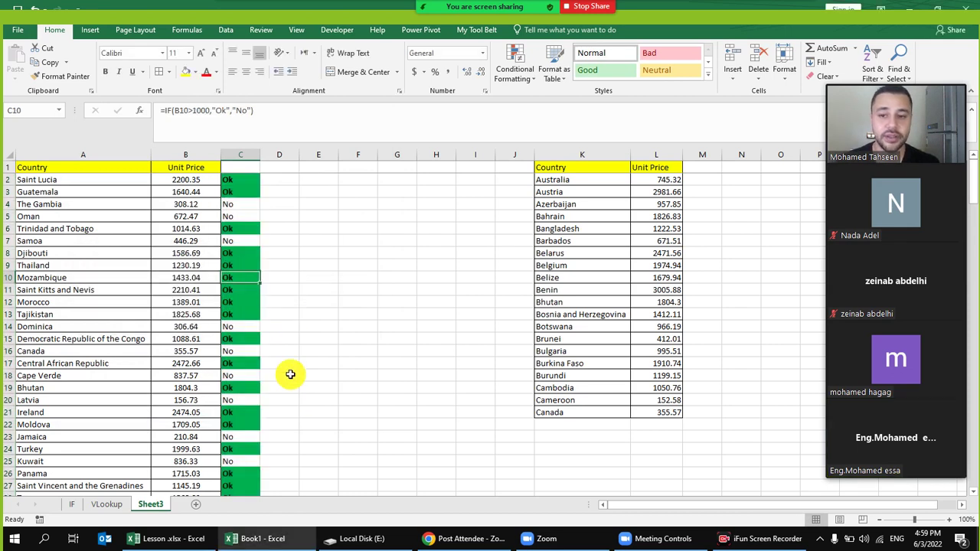
Select the results from C2 down again and set up an Equal To highlight rule for "No".
click(223, 178)
double_click(225, 178)
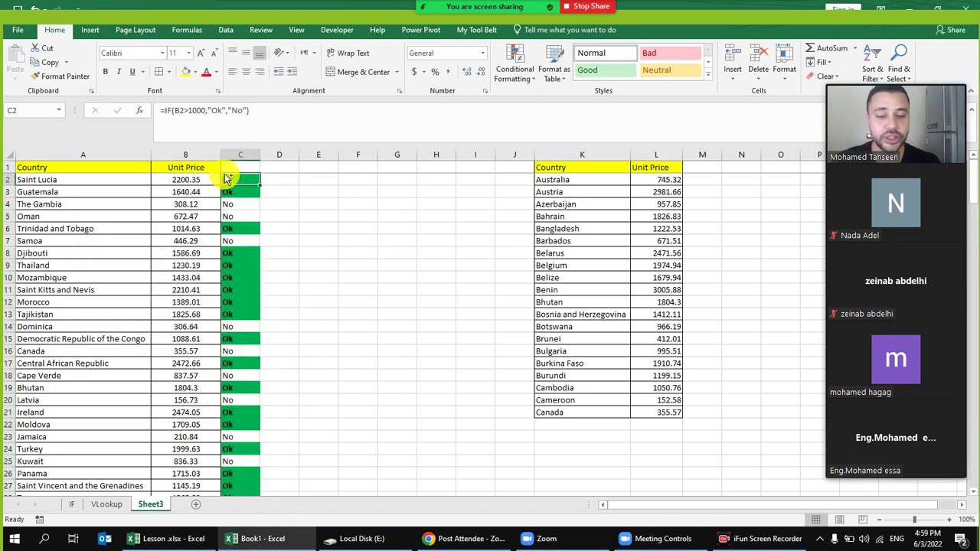
scroll(224, 178, down, 20)
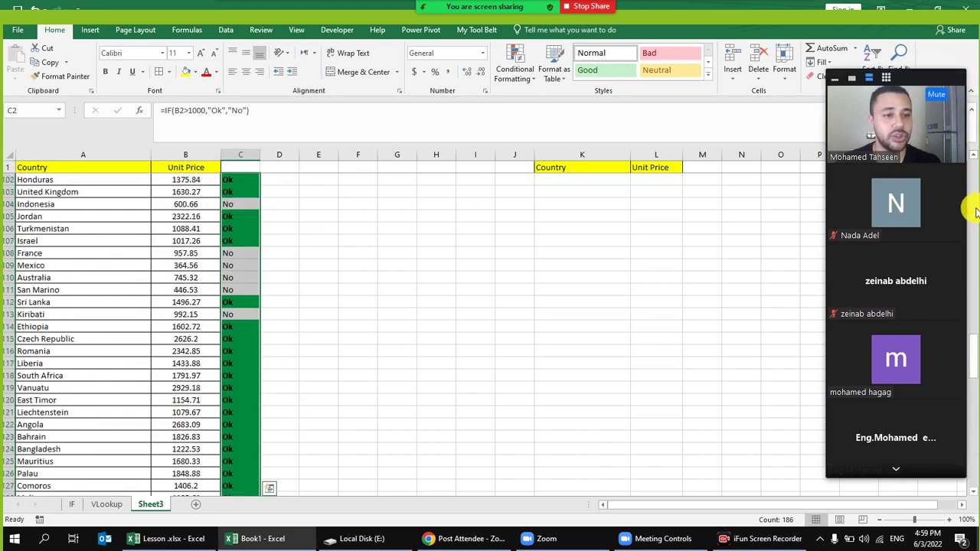
drag(971, 344, 975, 153)
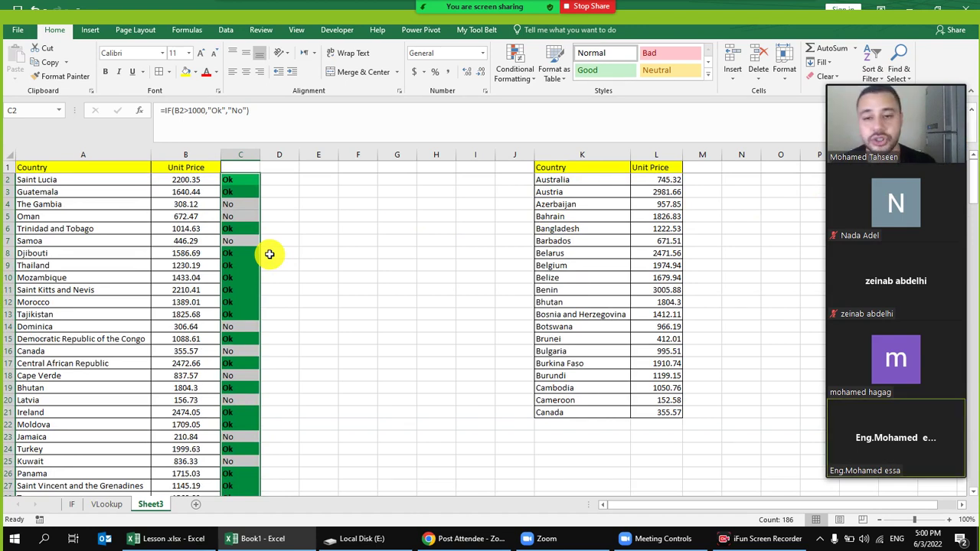
click(513, 67)
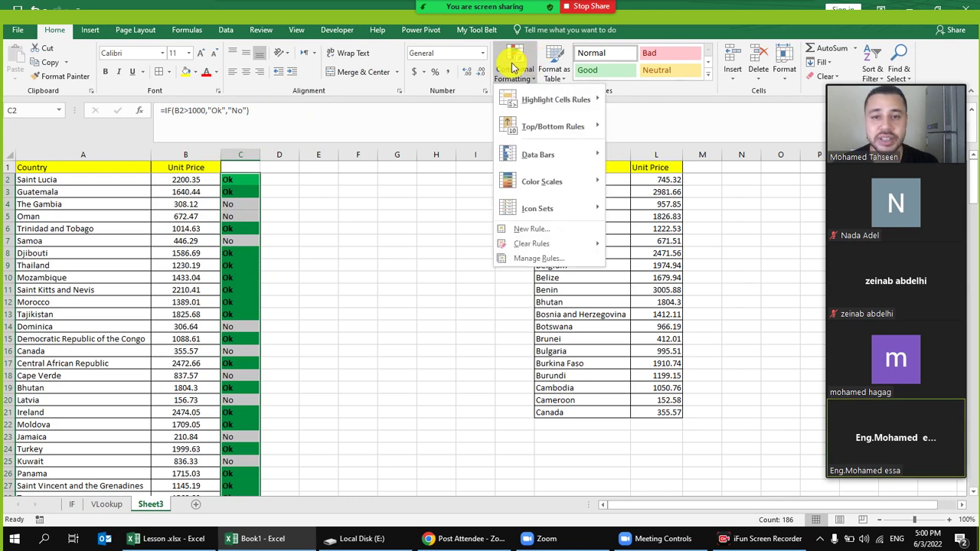
mouse_move(588, 100)
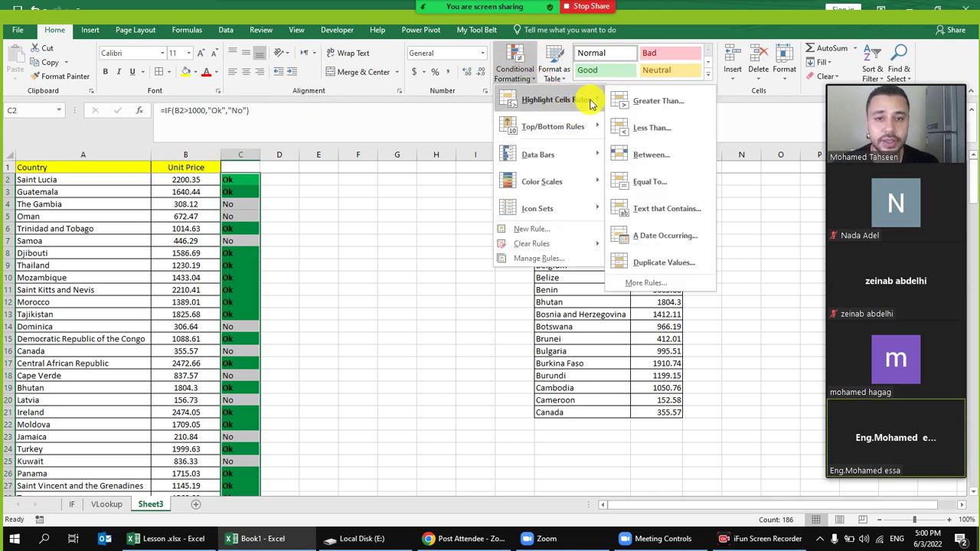
click(669, 177)
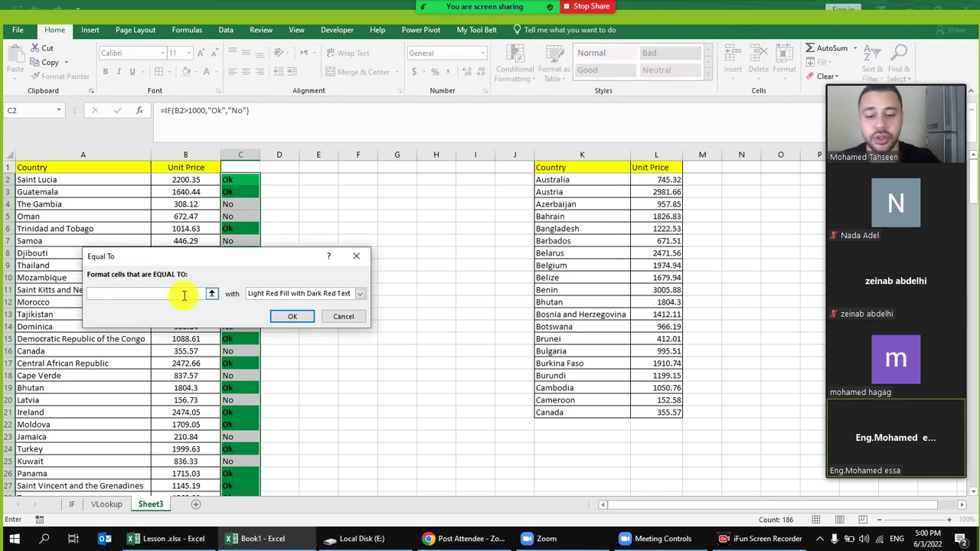
text(No)
Give the "No" rule a custom format with a red fill and bold white text, and apply it.
click(297, 293)
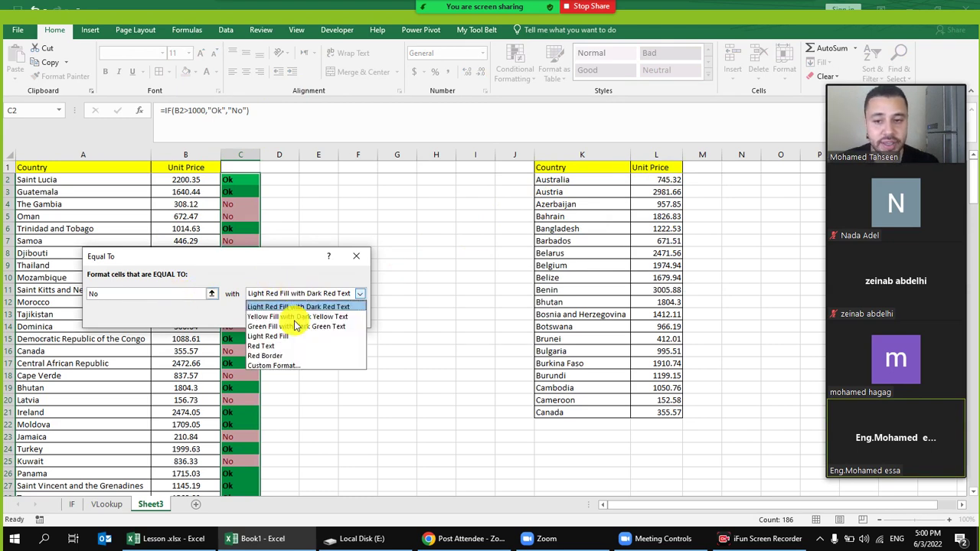
click(284, 366)
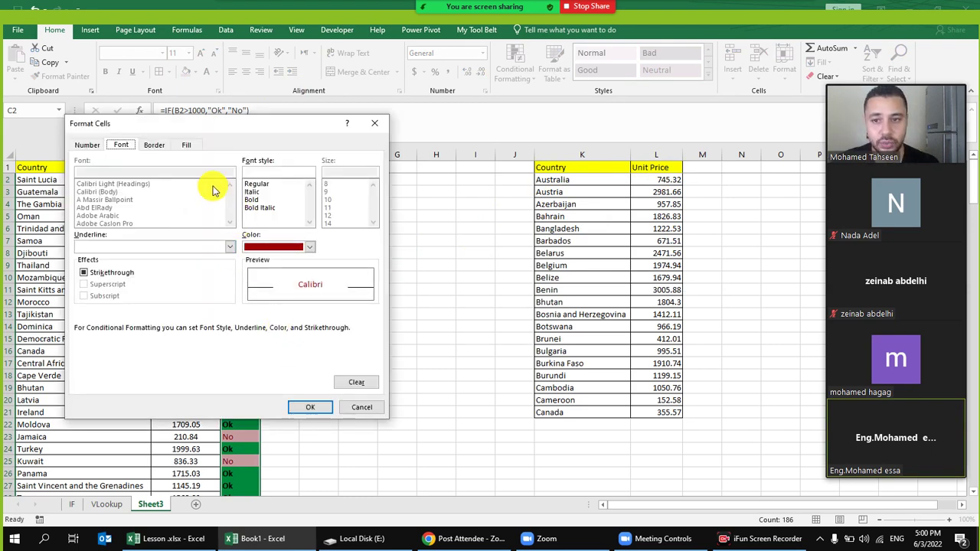
click(187, 144)
click(96, 265)
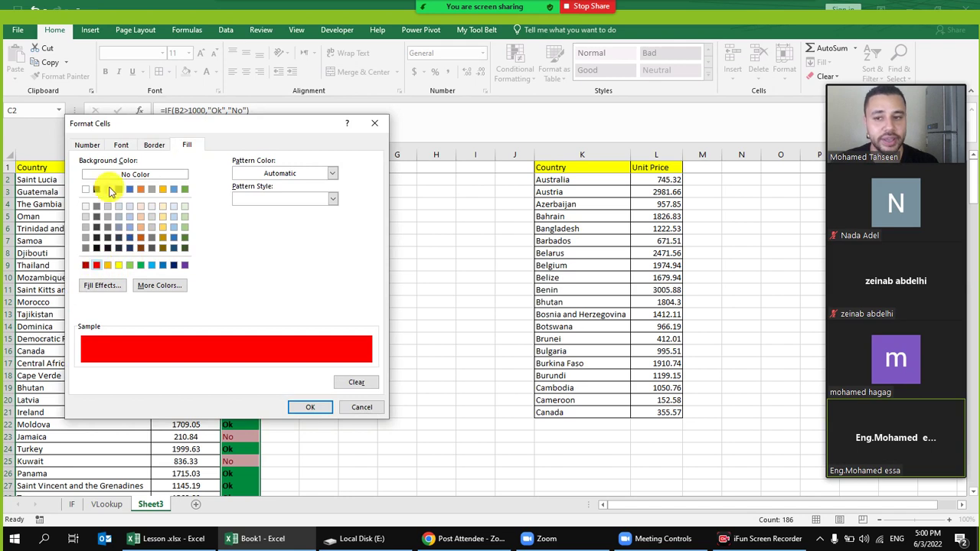
click(124, 144)
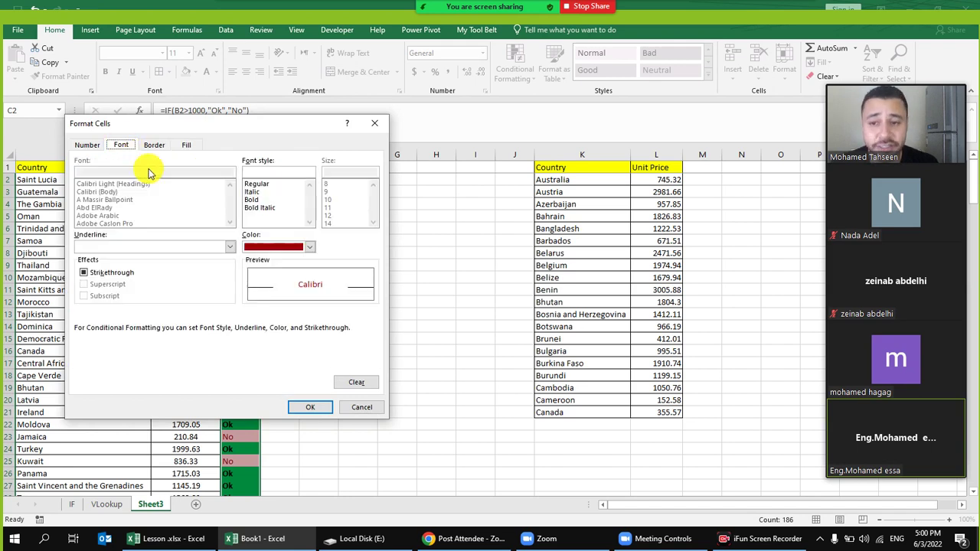
click(256, 249)
click(256, 285)
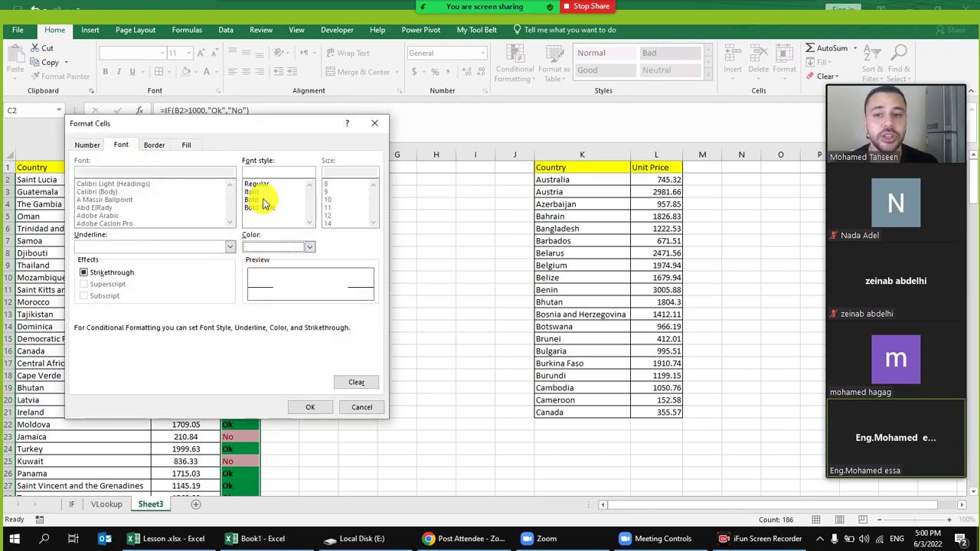
click(310, 407)
click(291, 315)
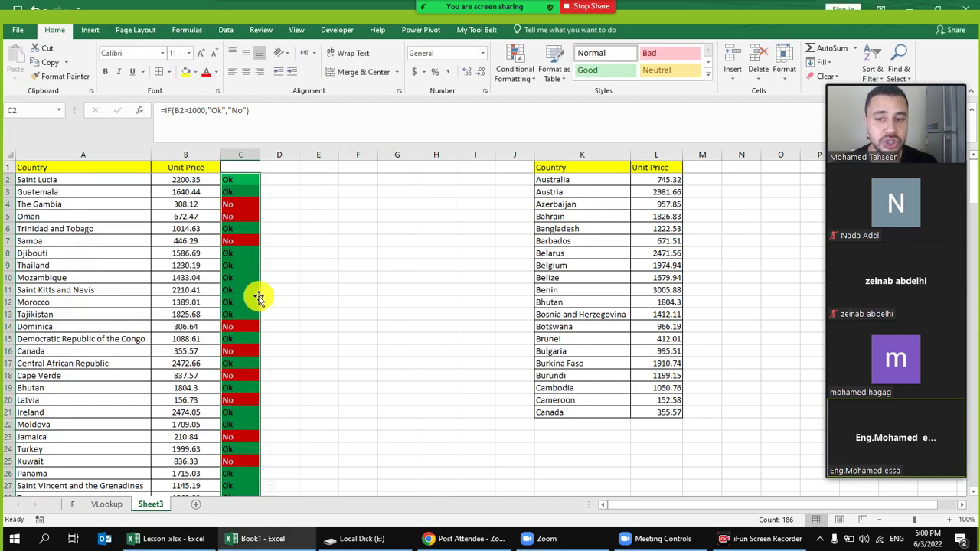
Delete column C with its highlighted Ok and No results from Sheet3.
click(256, 281)
scroll(292, 374, down, 5)
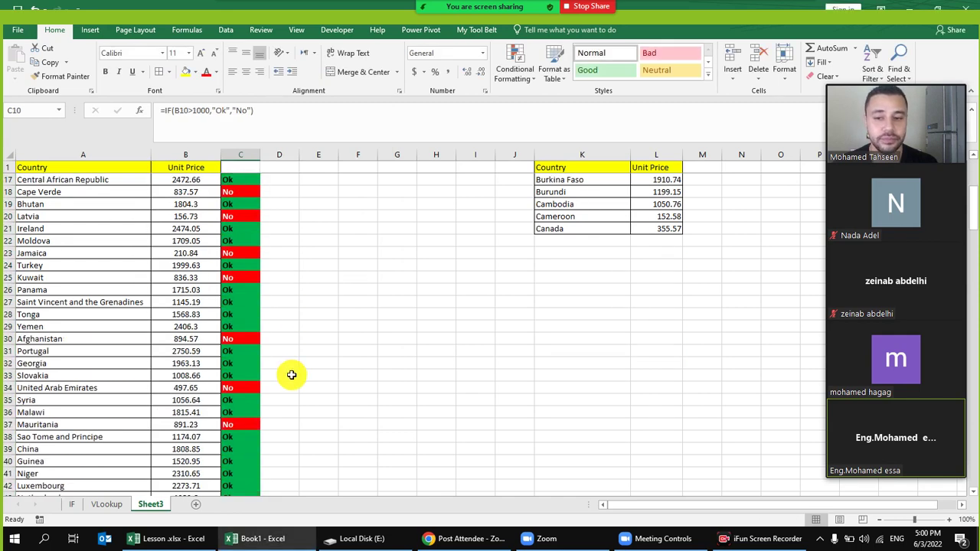
scroll(292, 374, up, 5)
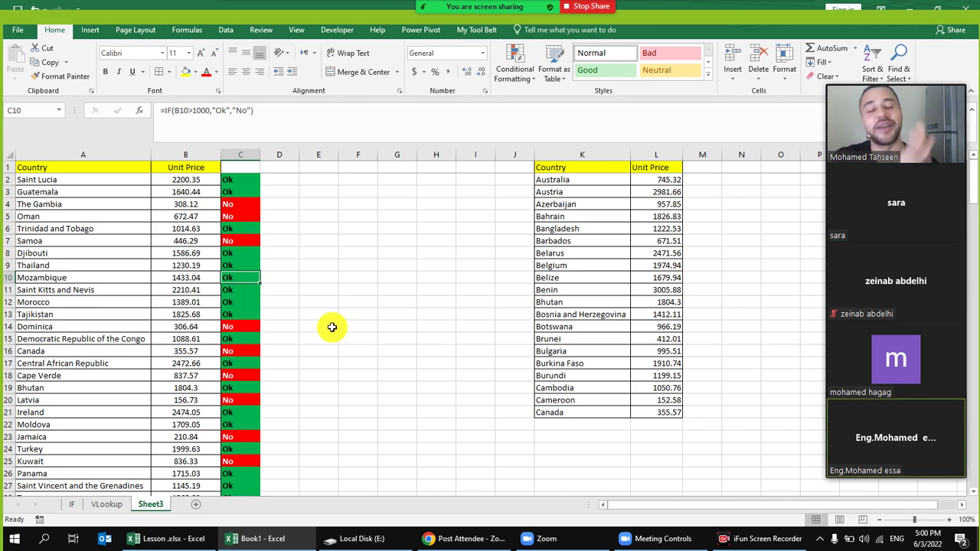
click(243, 156)
right_click(245, 170)
click(294, 258)
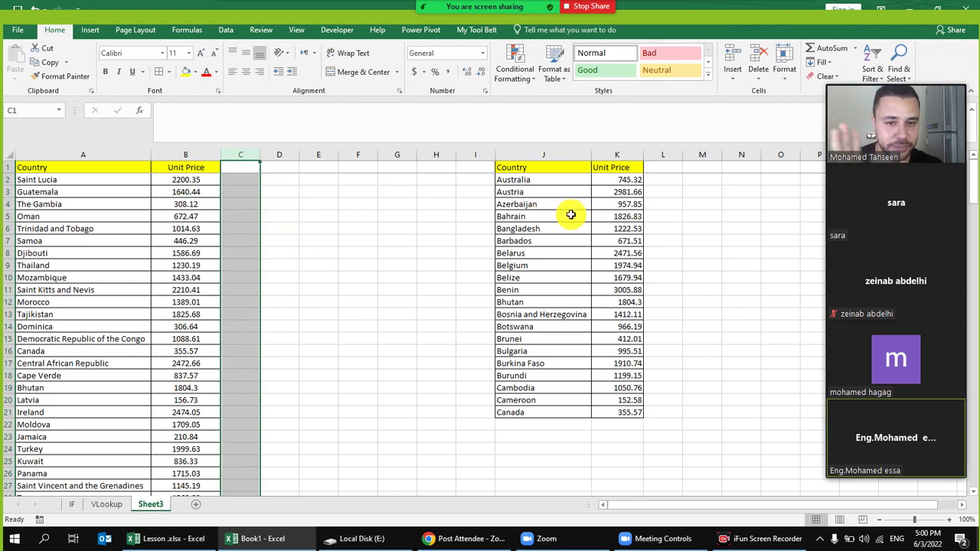
Widen the empty column C beside the first Unit Price column to make room for a longer formula.
click(676, 182)
drag(260, 155, 312, 159)
click(262, 177)
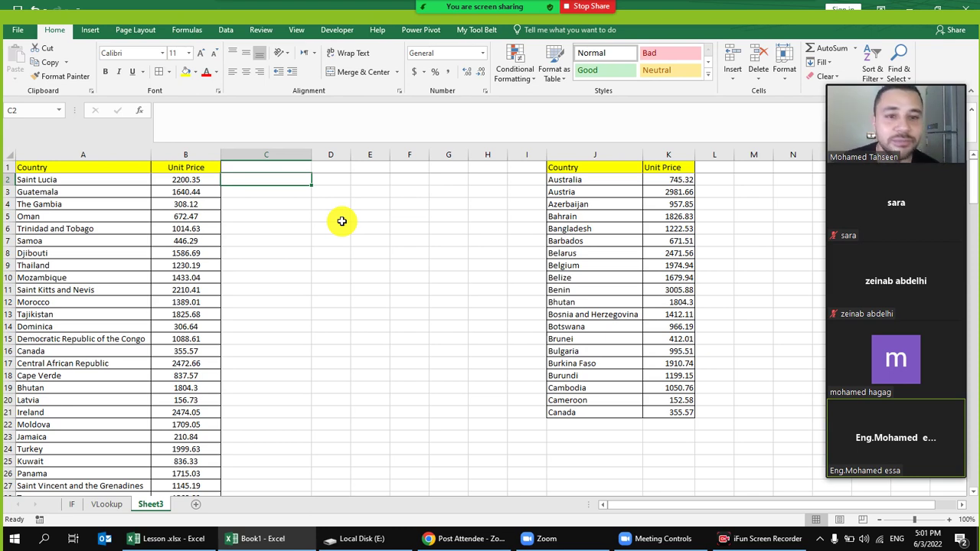
click(406, 17)
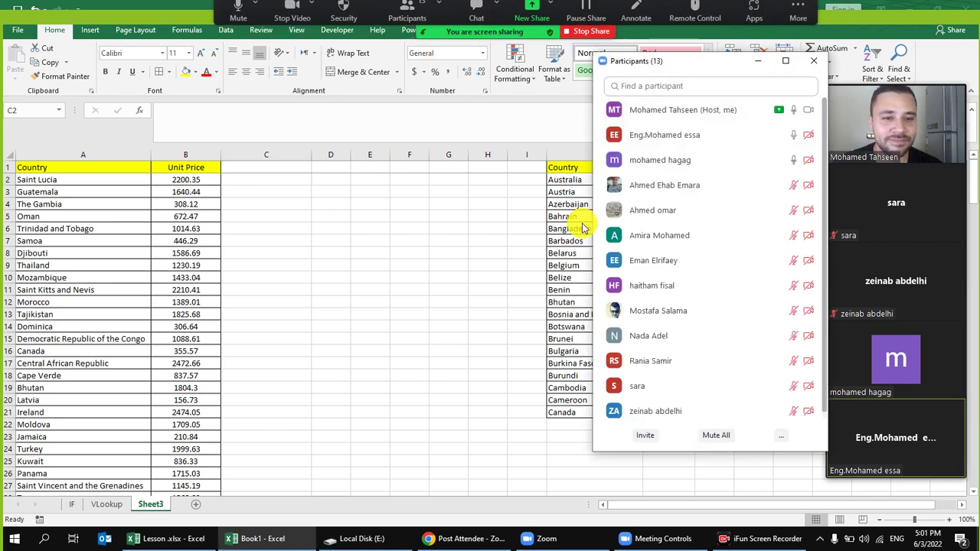
click(813, 61)
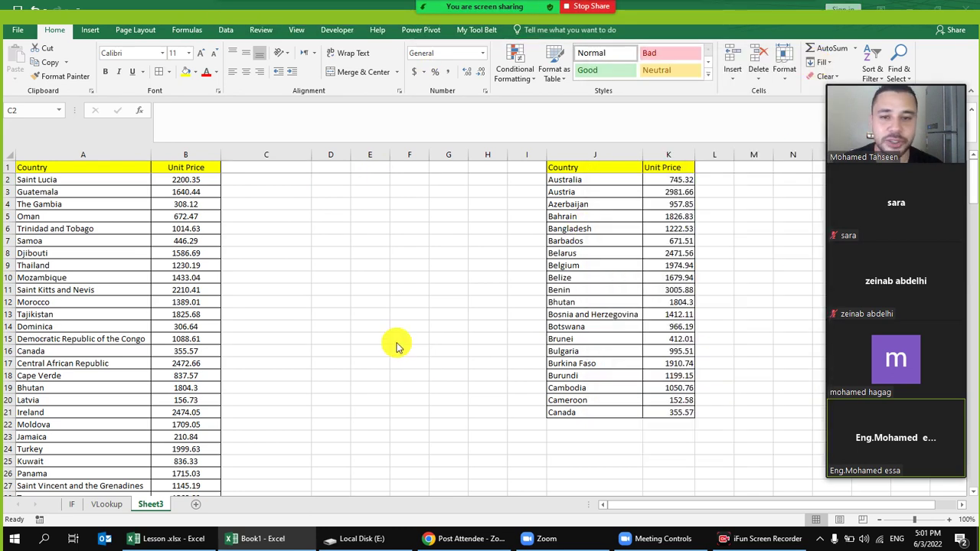
click(285, 314)
key(Up)
key(Up)
key(Up)
key(Up)
key(Up)
key(Up)
key(Up)
key(Up)
key(Up)
key(Up)
key(Up)
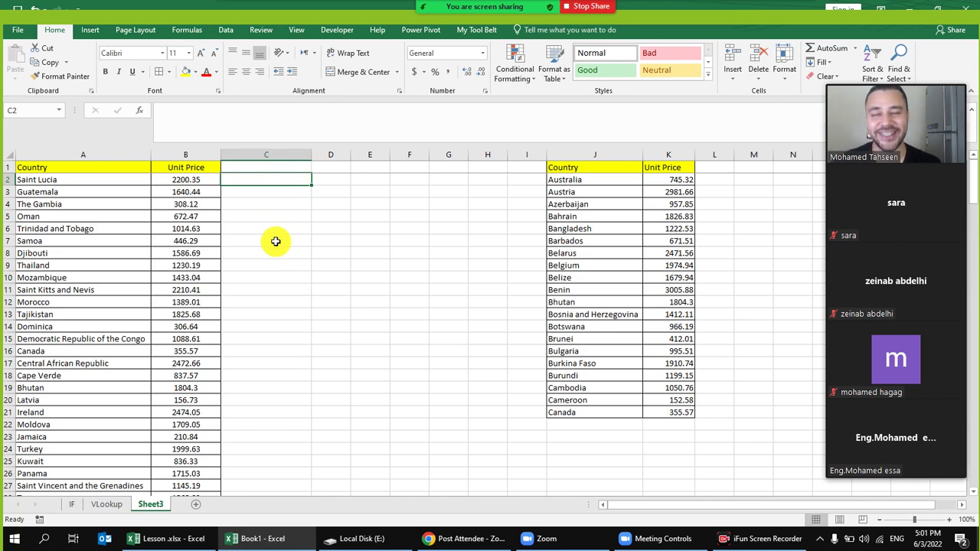
Start an IF formula in C2 that tests whether the unit price in B2 is greater than 1000.
click(285, 207)
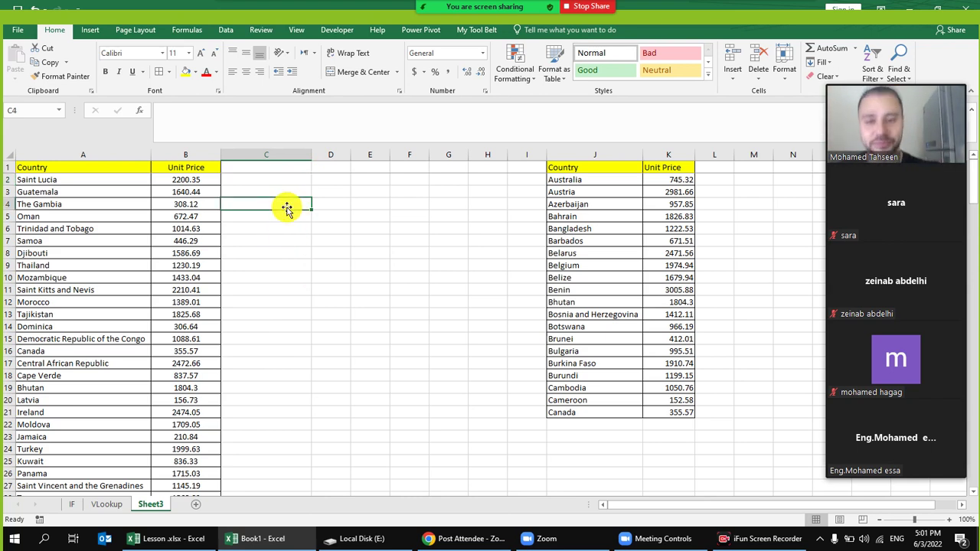
key(Up)
key(Up)
key(Up)
key(Down)
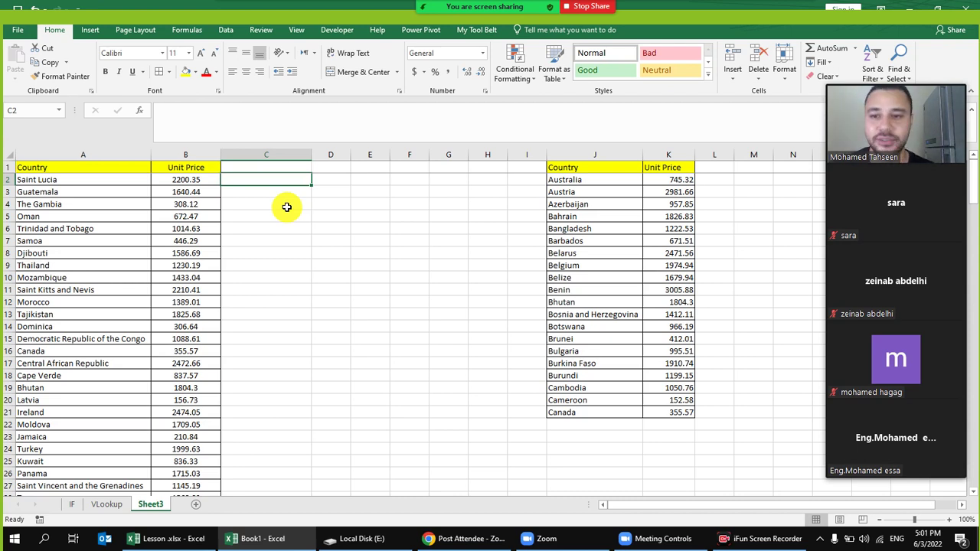
text(=if)
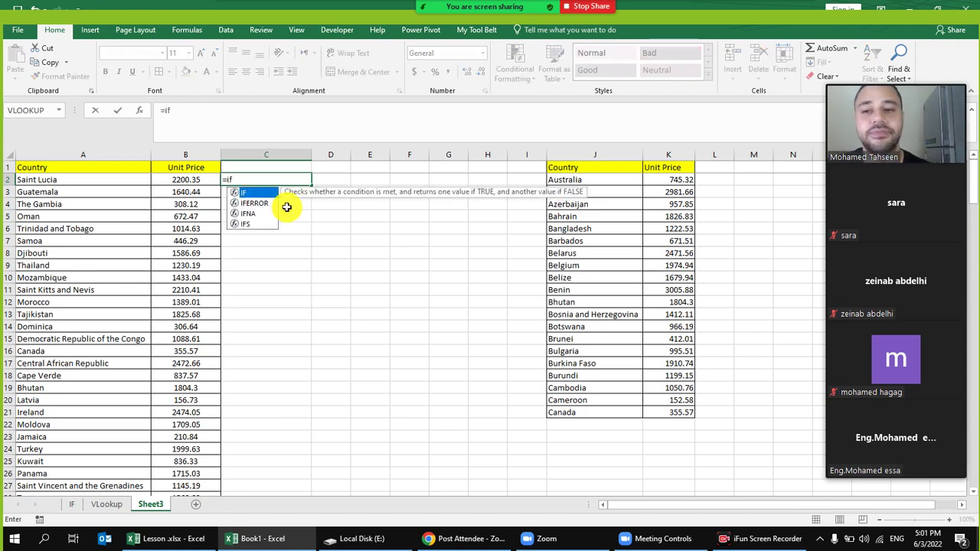
key(Tab)
click(192, 182)
text(>)
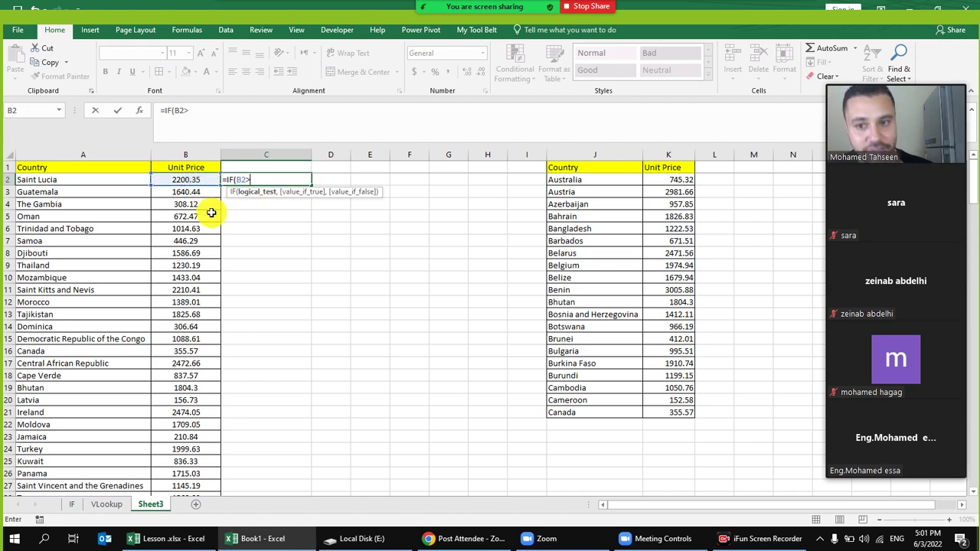
text(1000)
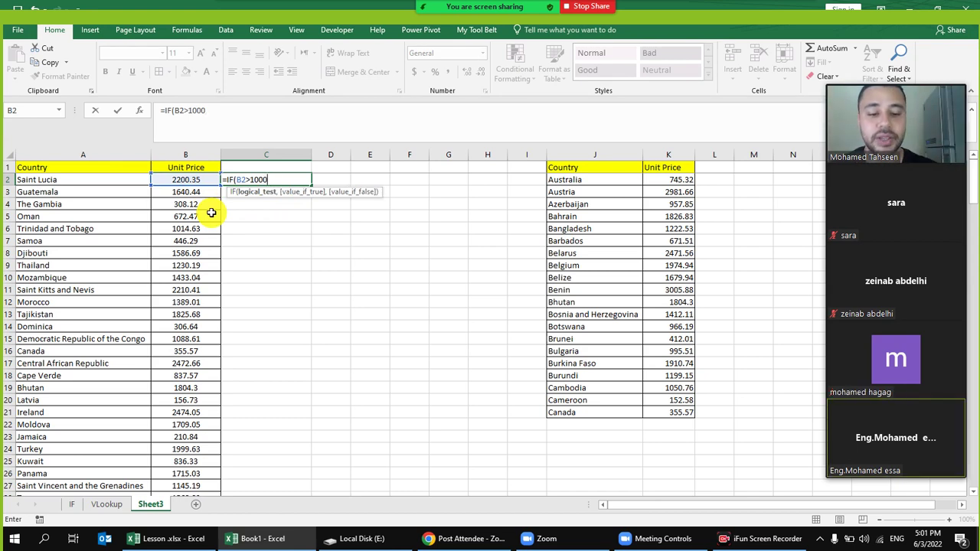
text(,)
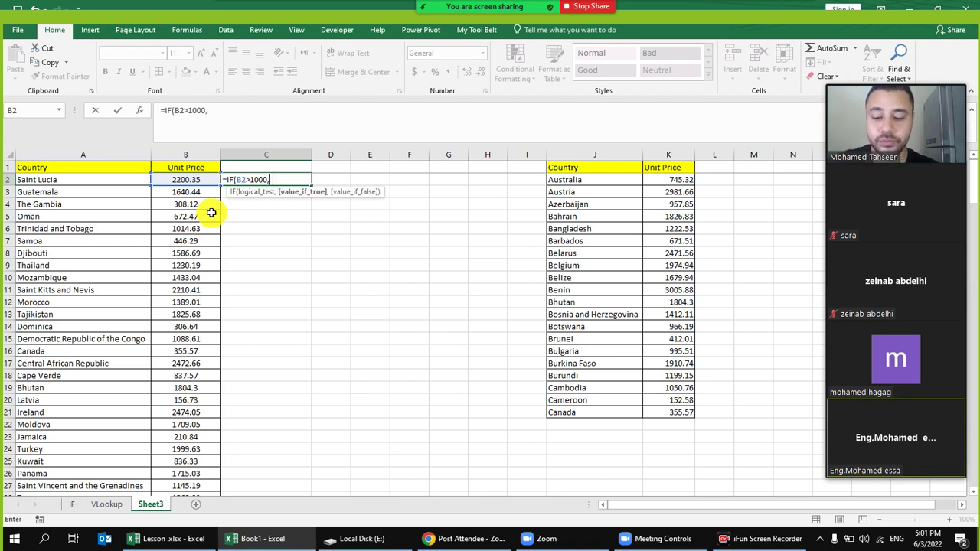
Nest a VLOOKUP as the value if true, looking up A2 in columns J:K, column index 2, with an exact match (FALSE).
text(vlo)
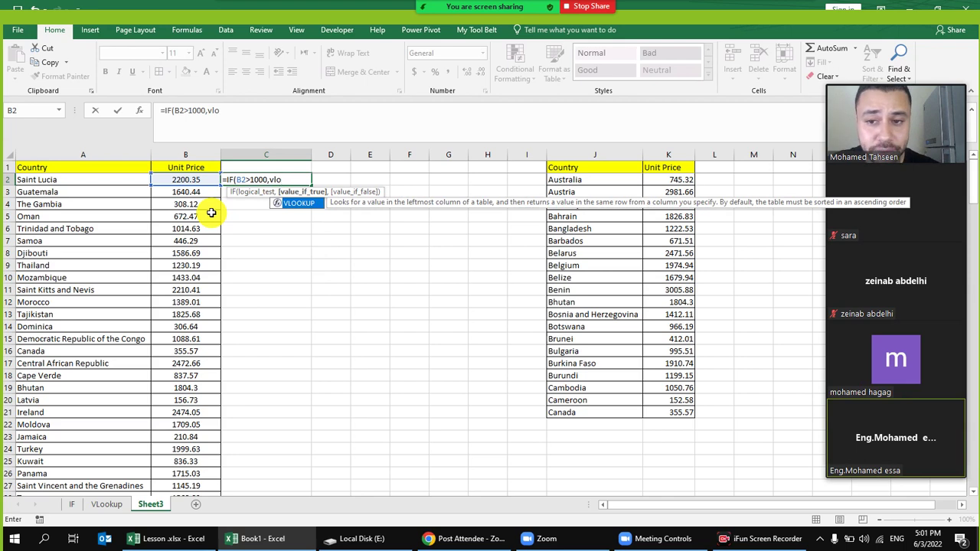
double_click(311, 204)
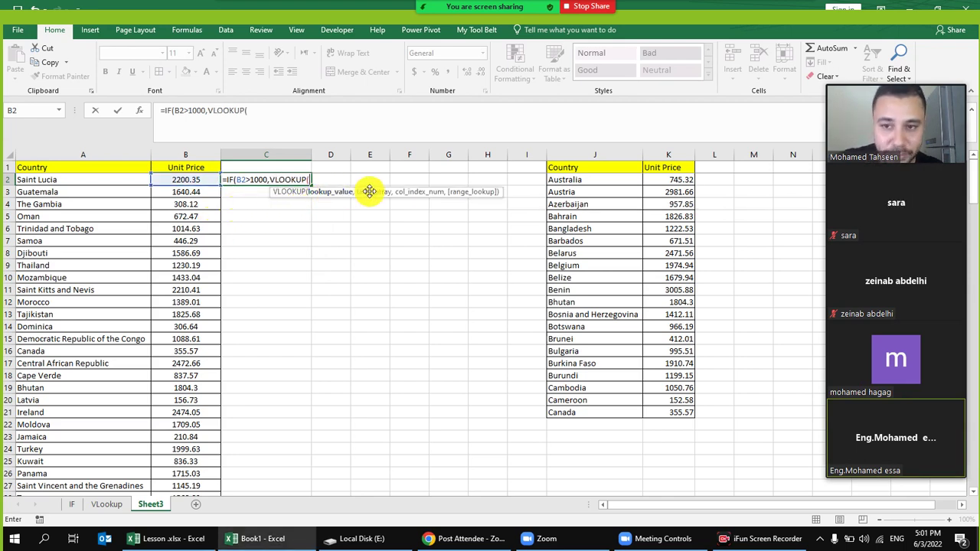
click(65, 181)
text(,)
drag(555, 157, 667, 155)
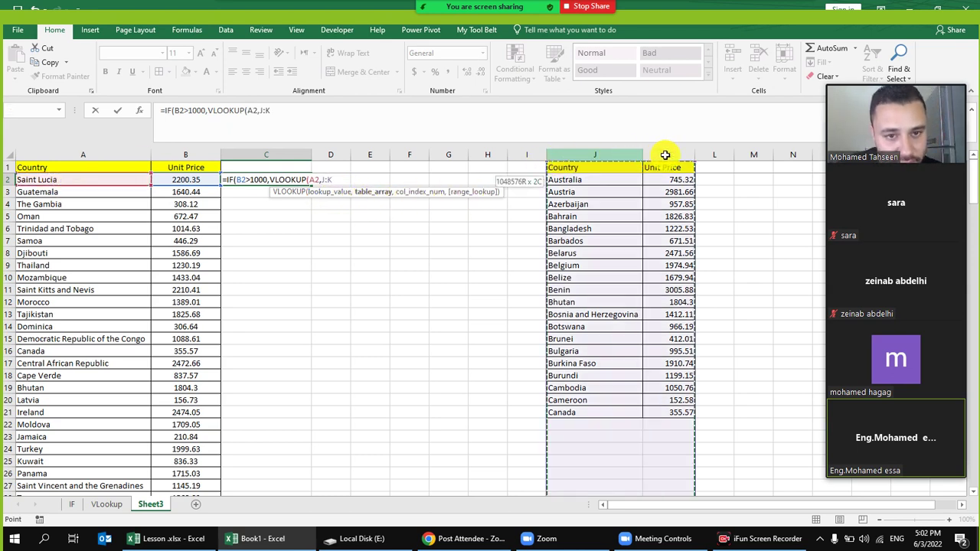
text(,2)
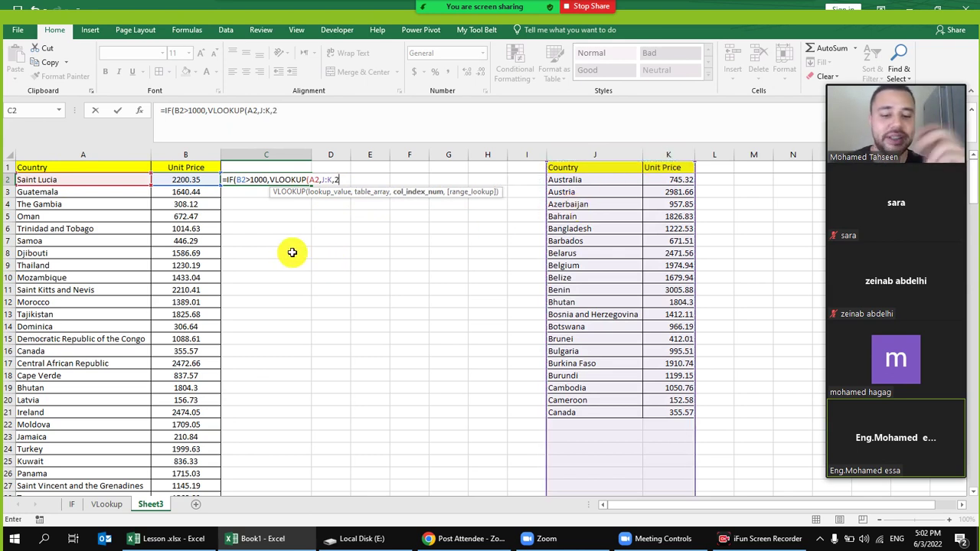
text(,)
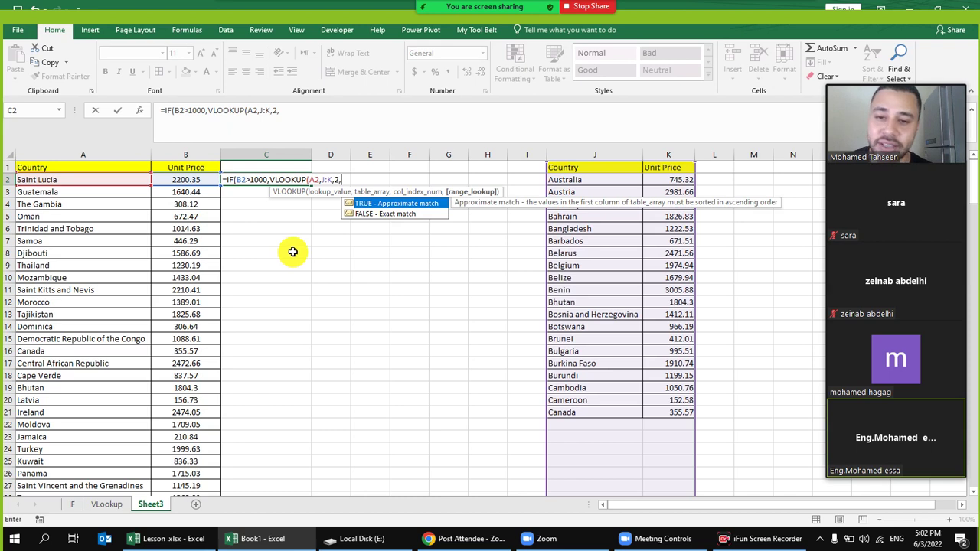
click(385, 218)
double_click(385, 218)
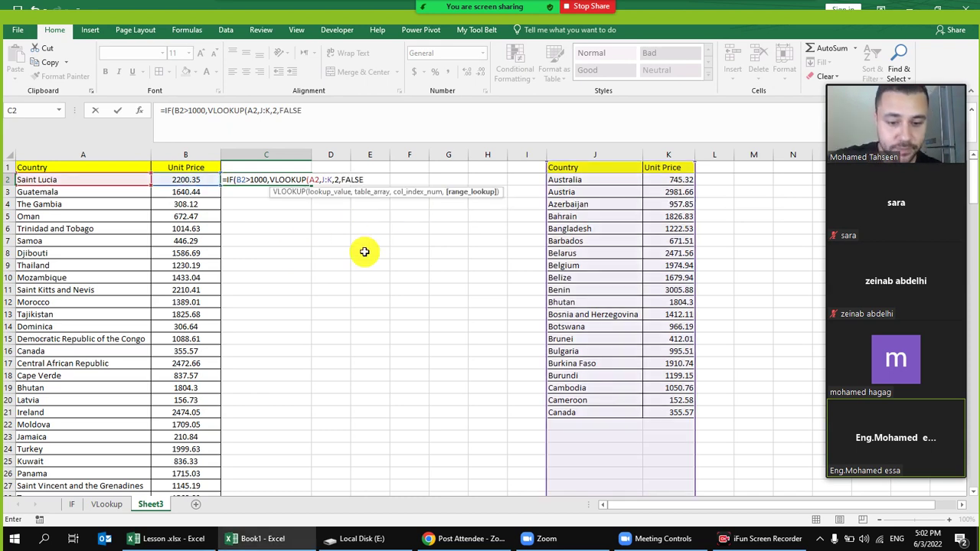
text())
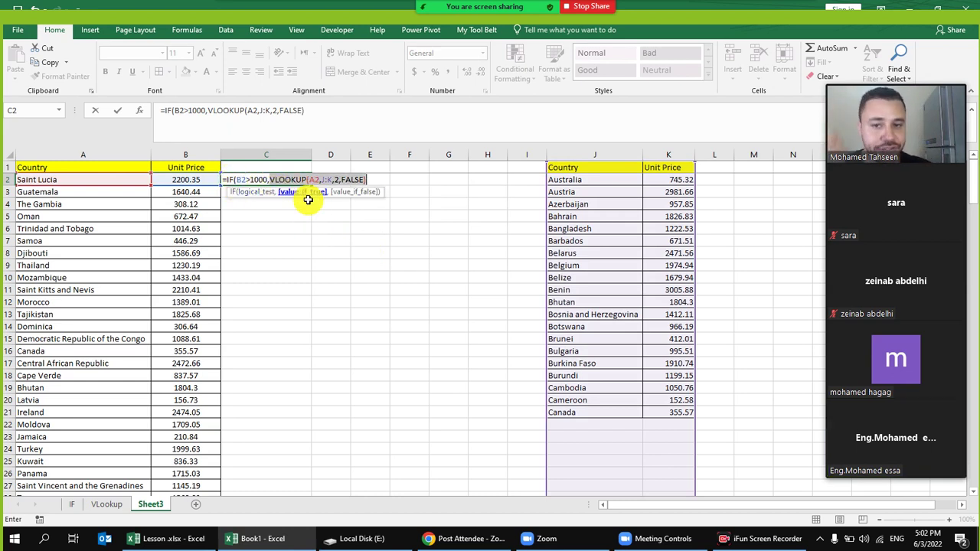
Complete the C2 formula with "No" as the value if false and fill it down for all countries.
click(372, 181)
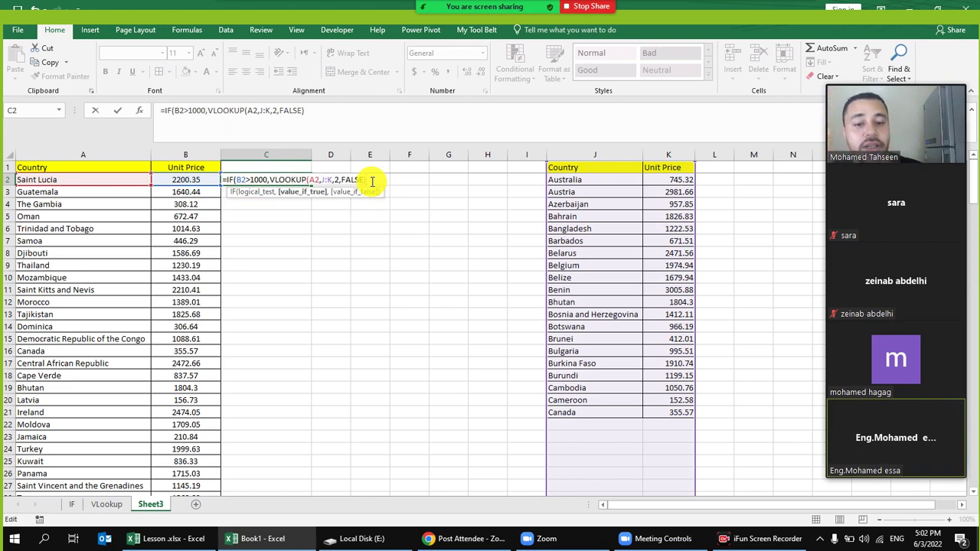
text(,)
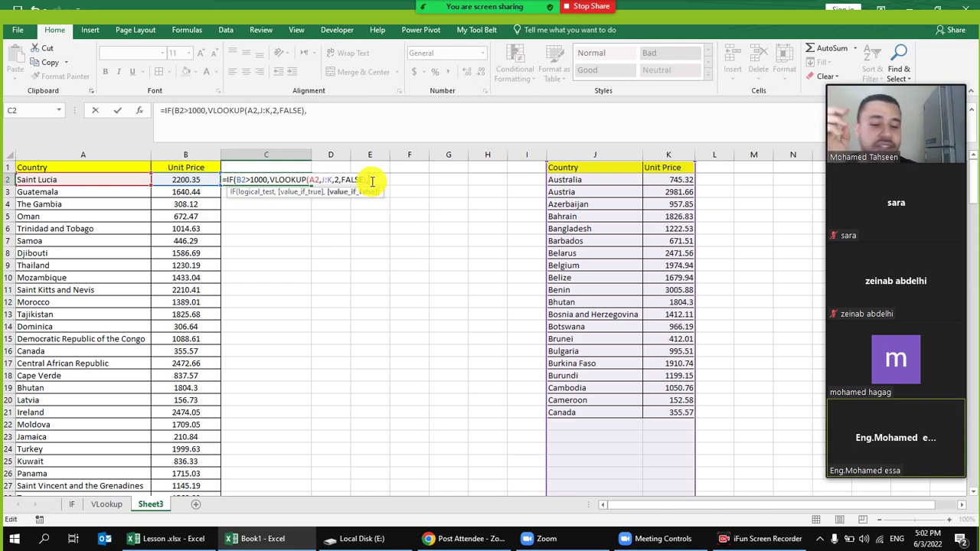
text("No"))
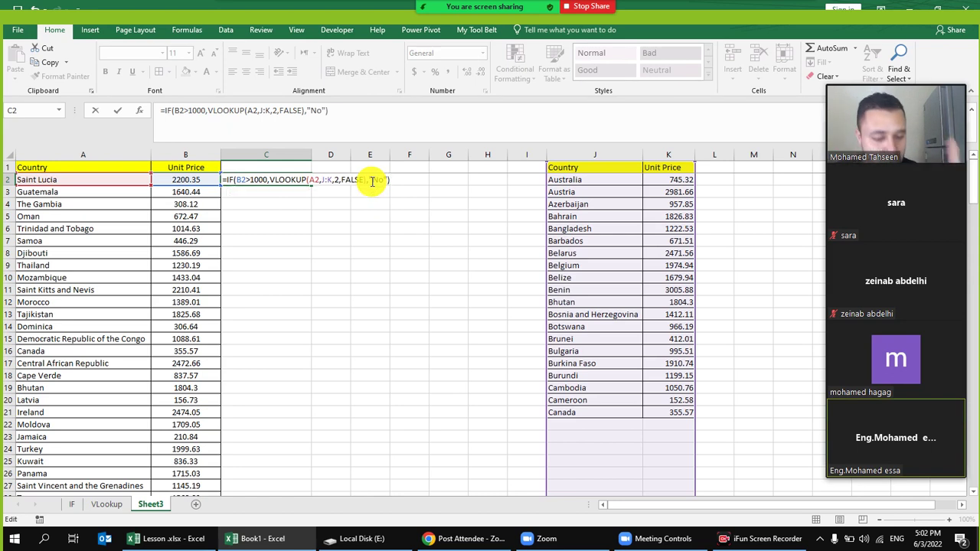
key(Return)
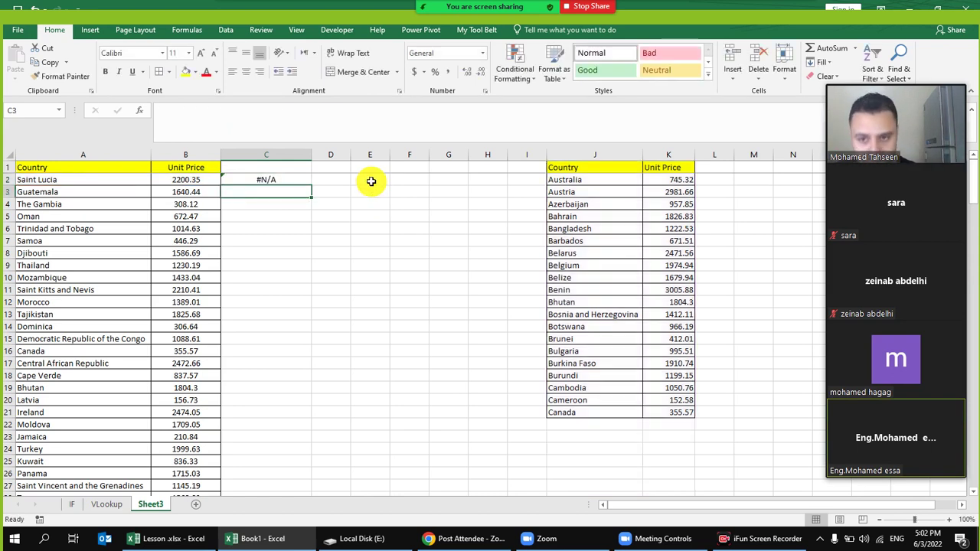
click(288, 180)
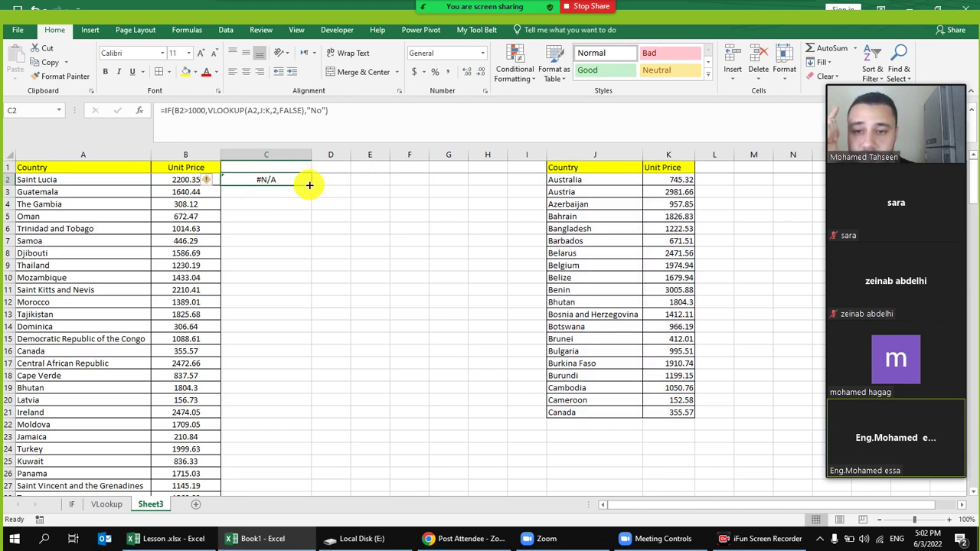
double_click(312, 185)
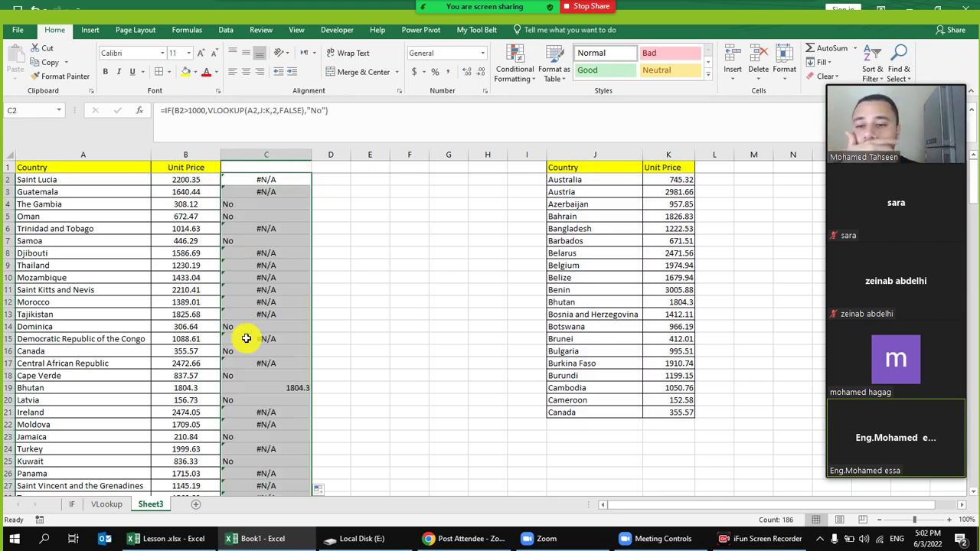
Compare Bhutan's formula result in C19 with Bhutan's unit price in the second table, copying the country name from A19.
click(289, 390)
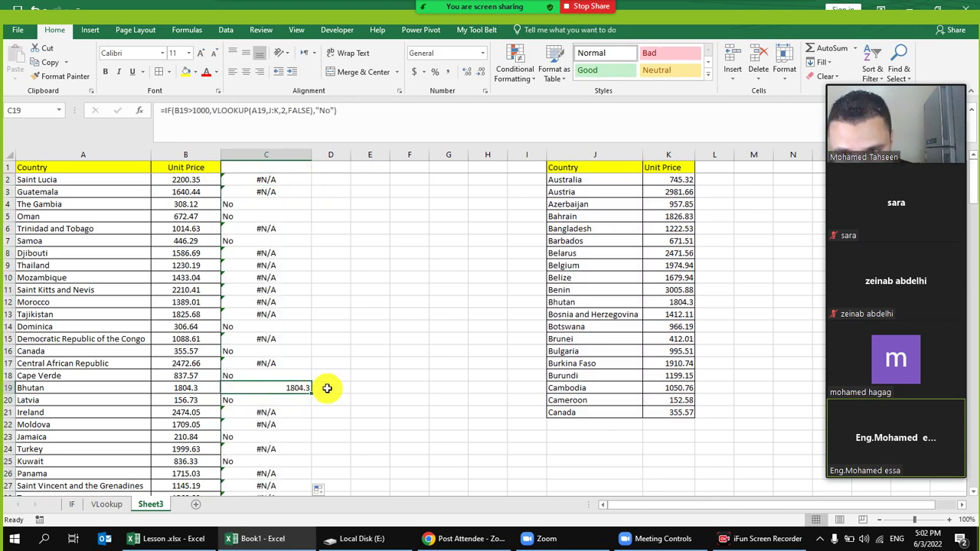
right_click(90, 391)
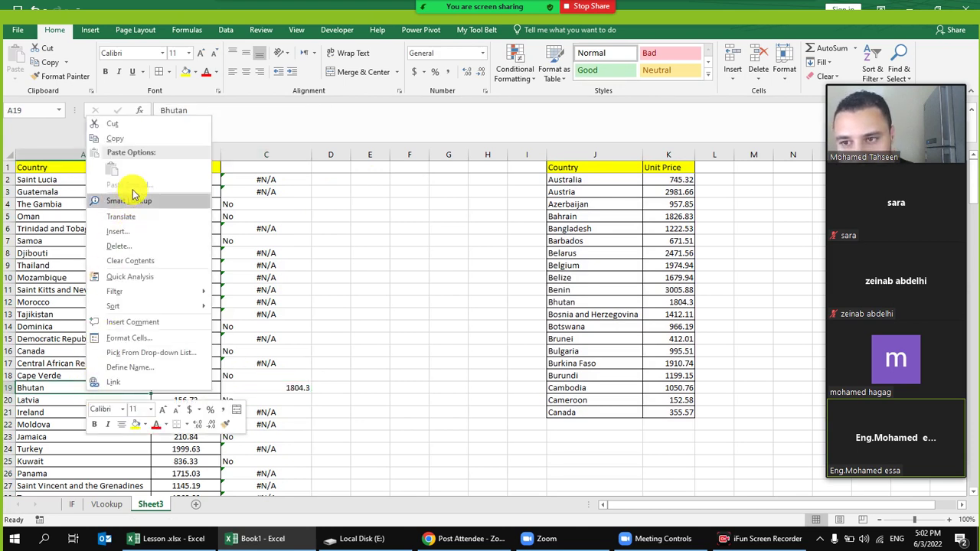
click(115, 138)
drag(580, 304, 680, 303)
click(680, 302)
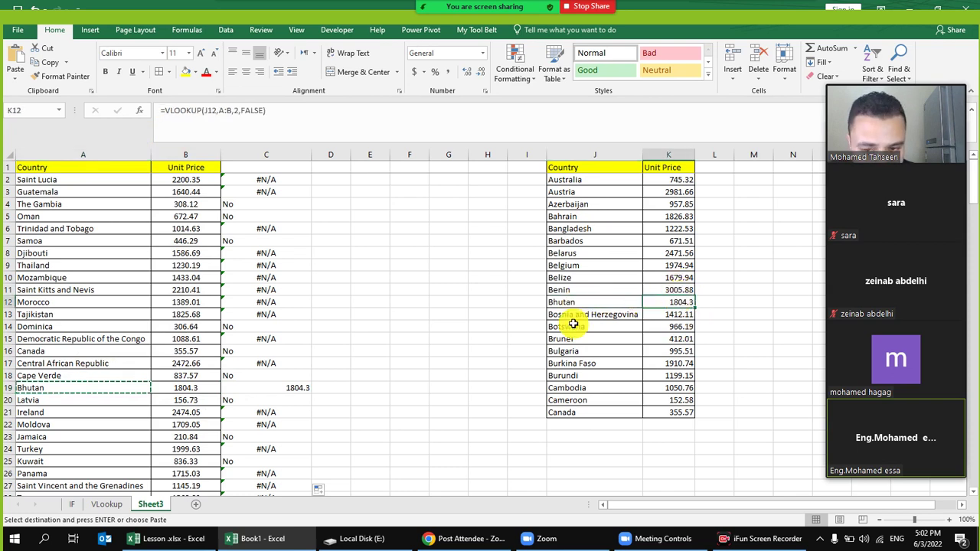
click(301, 389)
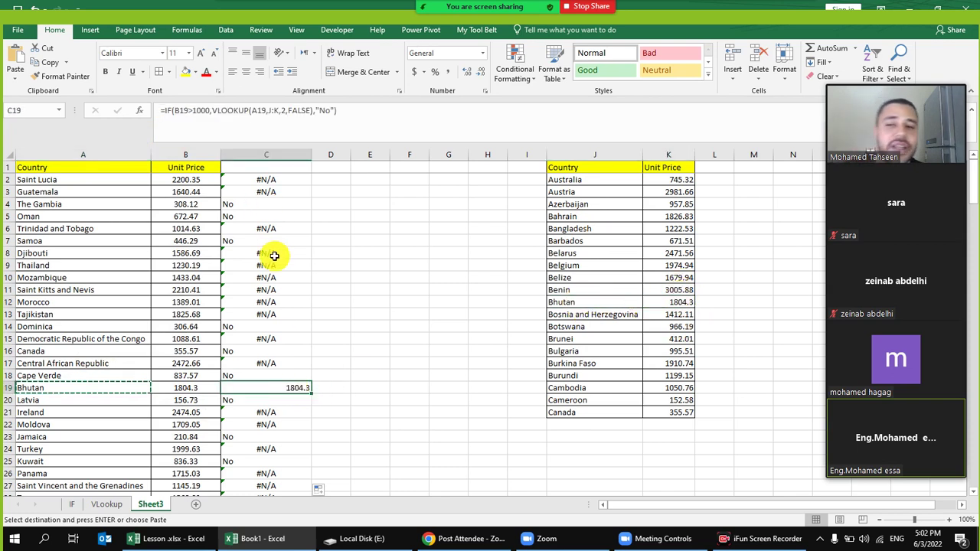
Examine the nested VLOOKUP formulas in C19 and C2 and the country in A2 that is looked up in the second table.
click(219, 116)
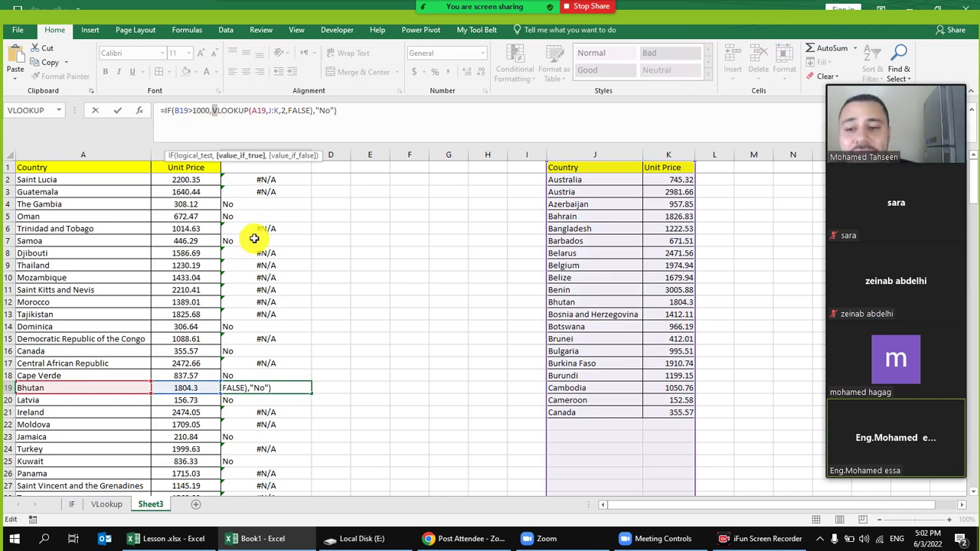
key(Return)
click(259, 180)
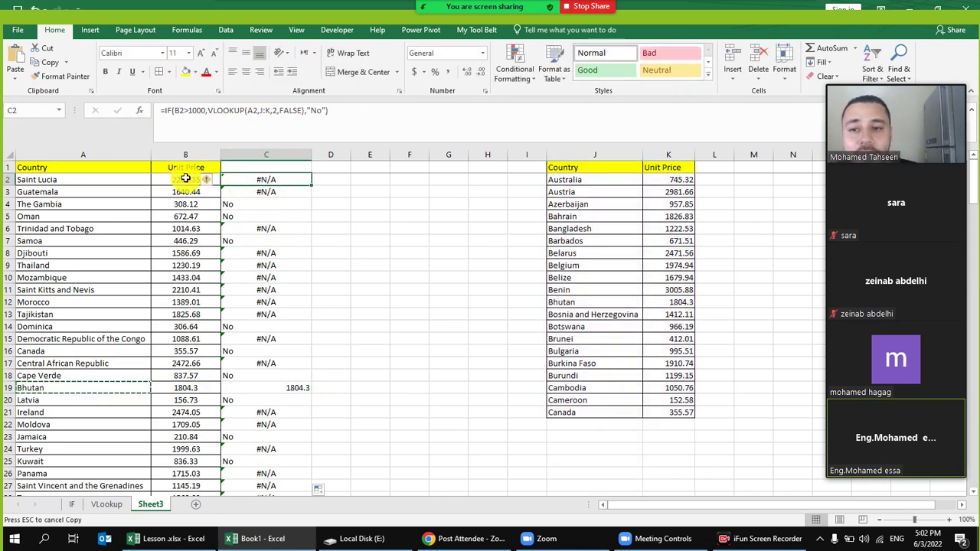
double_click(234, 180)
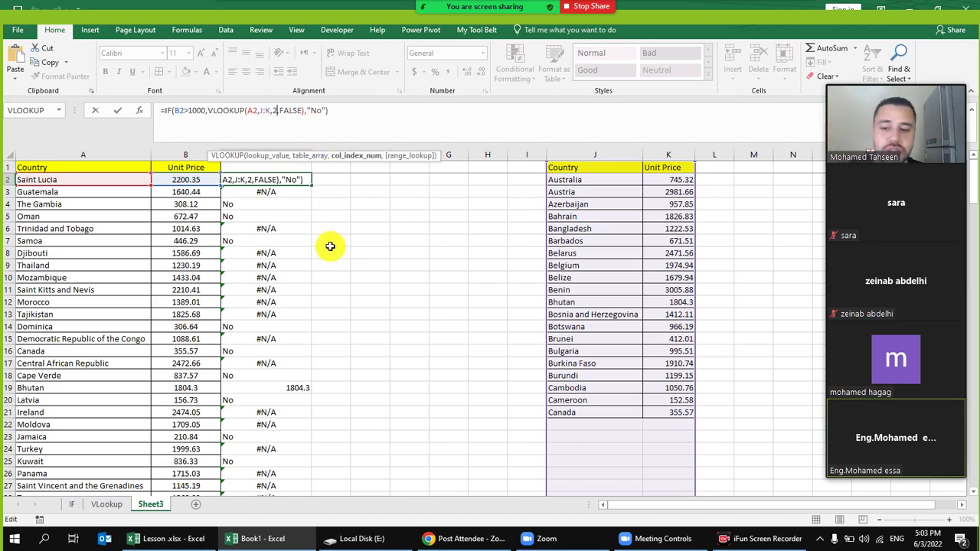
key(Return)
click(258, 182)
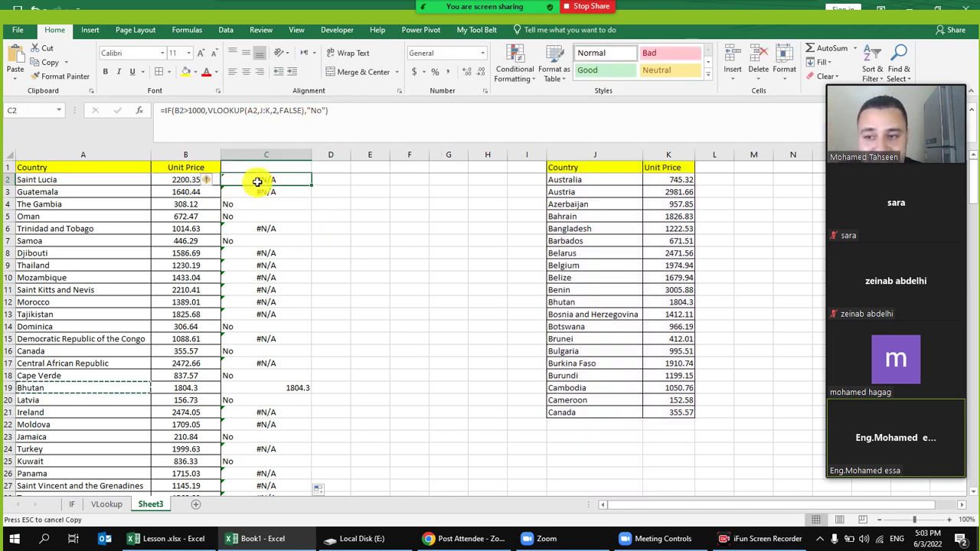
click(60, 182)
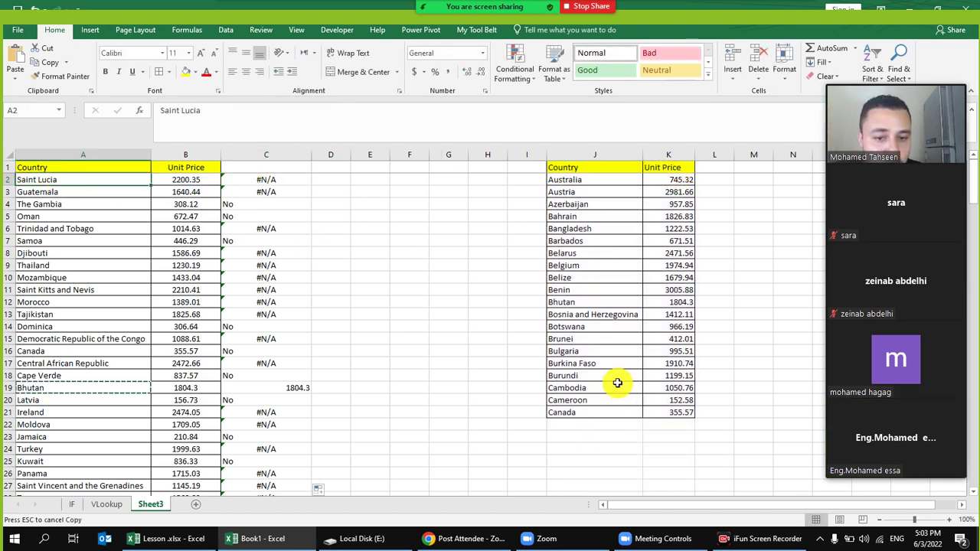
Search column J of the second table for the country copied from A2, Saint Lucia.
right_click(83, 181)
click(129, 189)
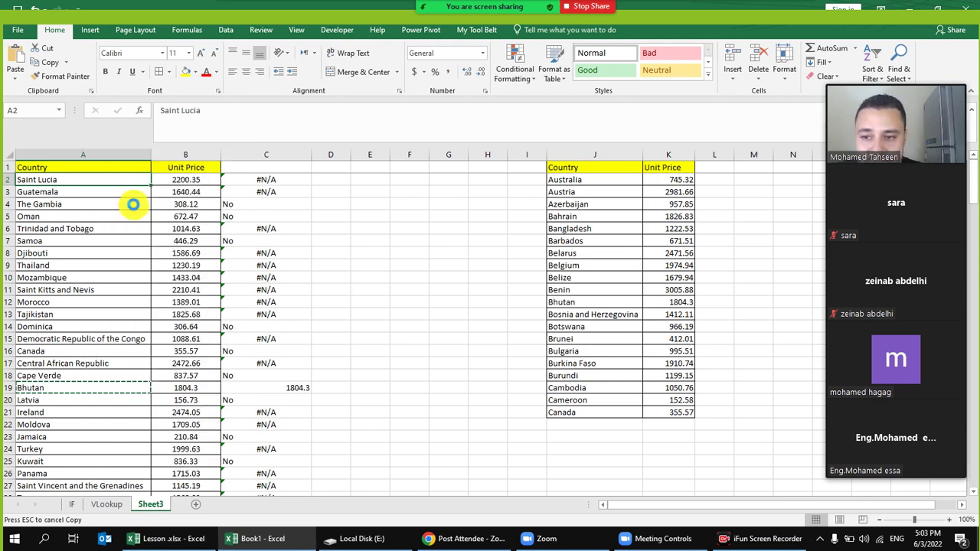
click(602, 153)
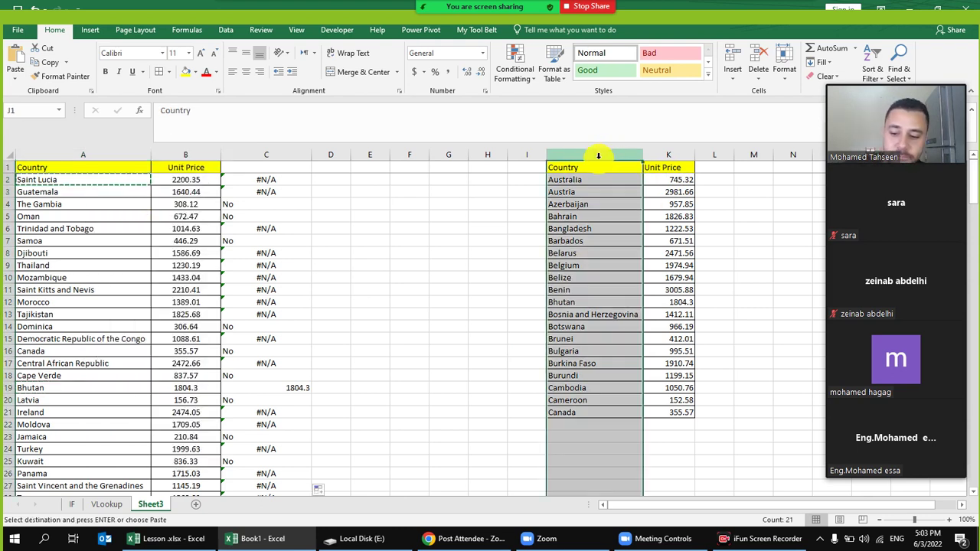
key(ctrl+f)
key(ctrl+v)
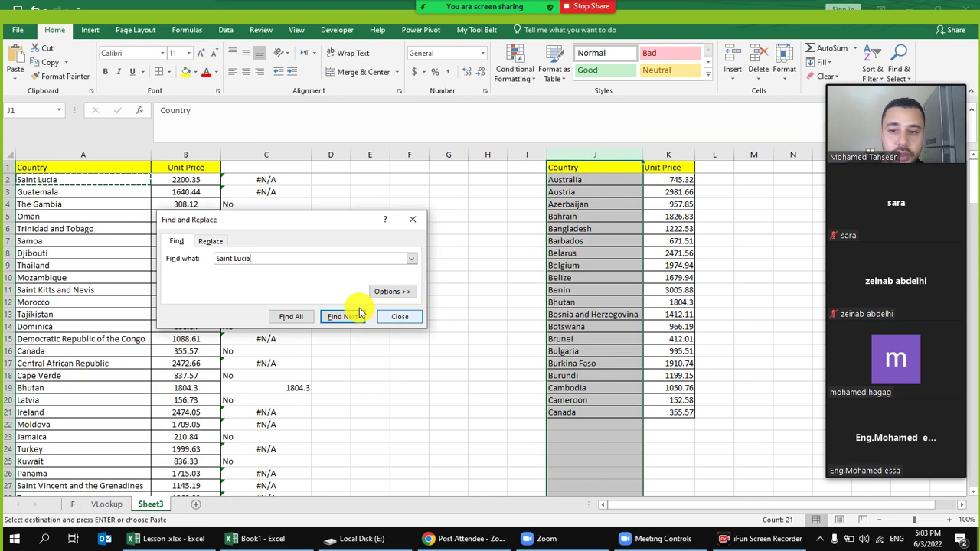
click(342, 317)
click(497, 304)
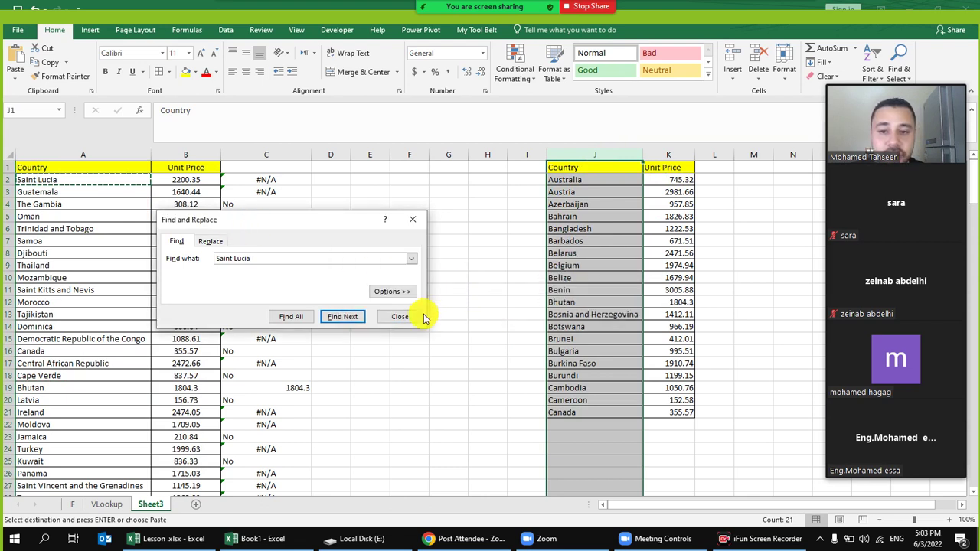
click(400, 315)
Examine the nested formulas in column C, the lookup table in columns J:K, and the VLOOKUP formula in K2.
click(259, 179)
click(260, 193)
click(267, 239)
scroll(288, 400, down, 3)
scroll(286, 403, up, 3)
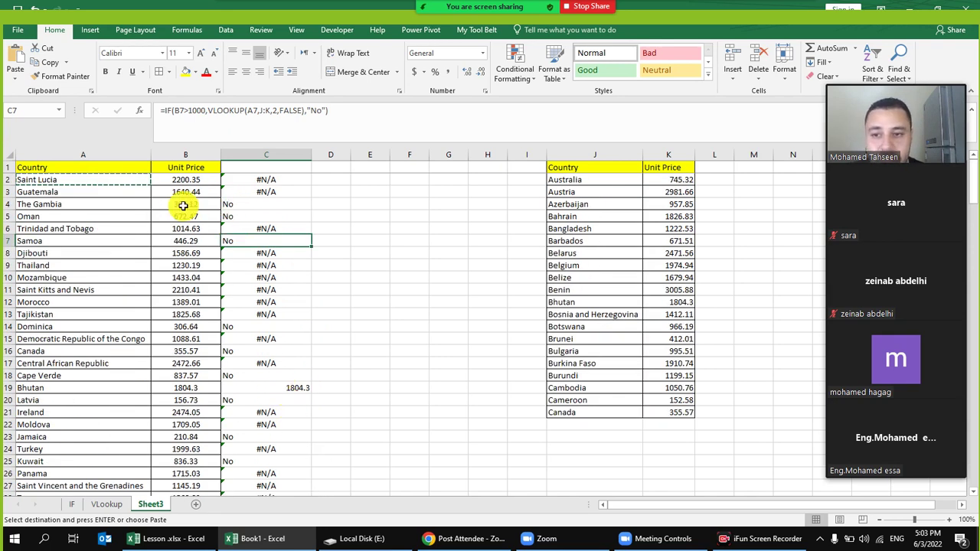
click(323, 317)
click(288, 275)
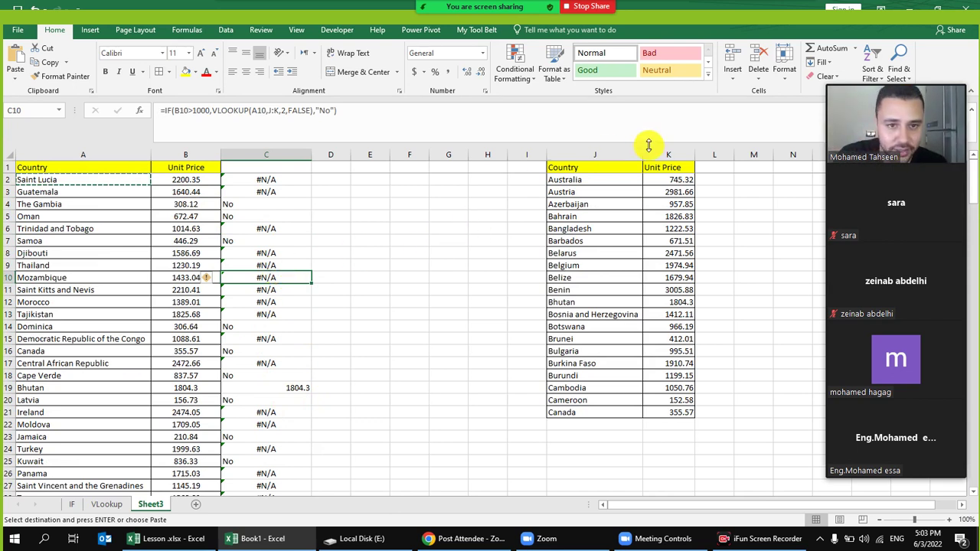
drag(621, 154, 656, 154)
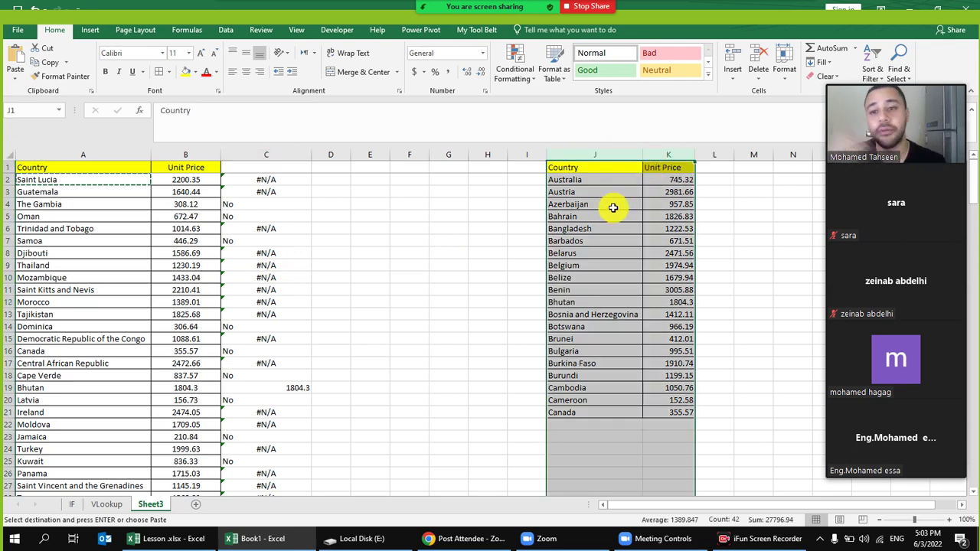
click(292, 203)
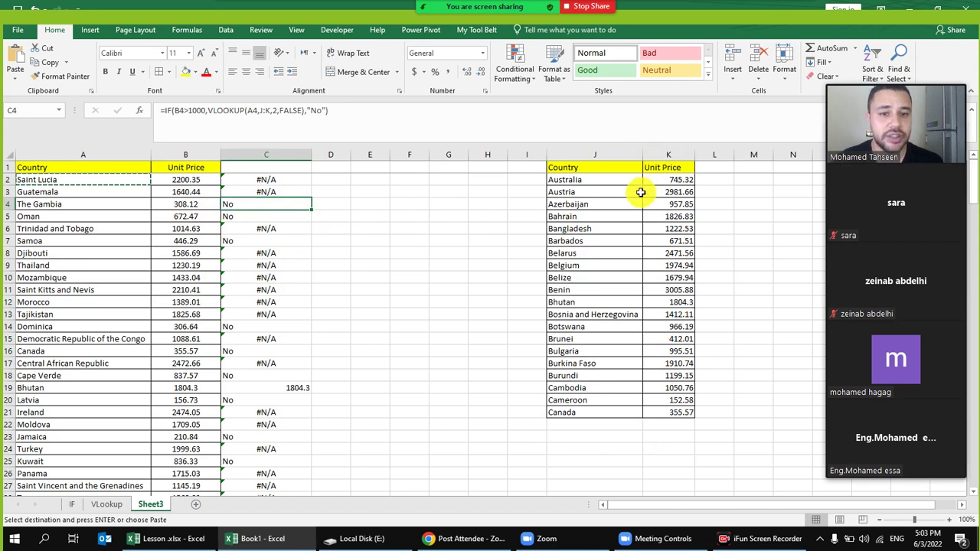
click(673, 180)
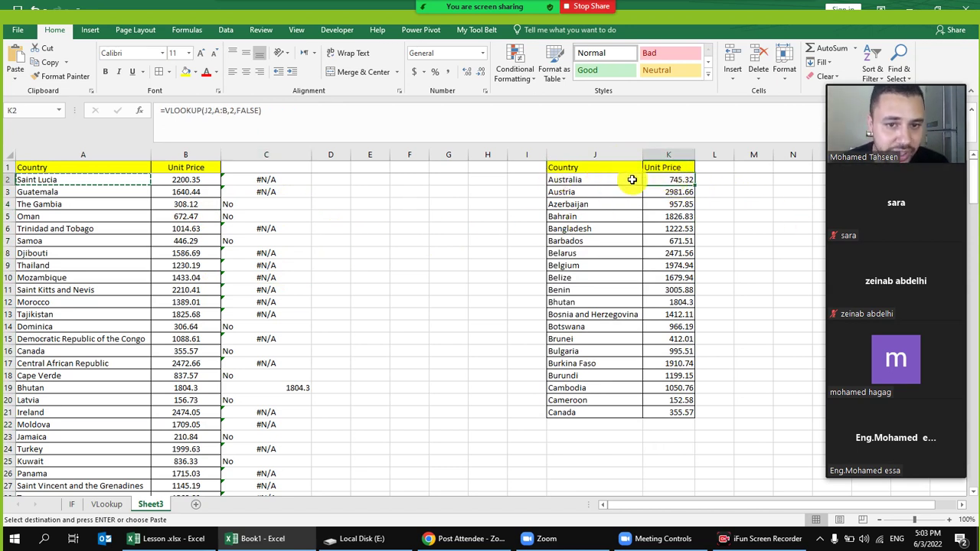
Search column A for Australia, copied from J2, and inspect the matching row's formula in C110.
right_click(634, 180)
click(663, 196)
click(60, 149)
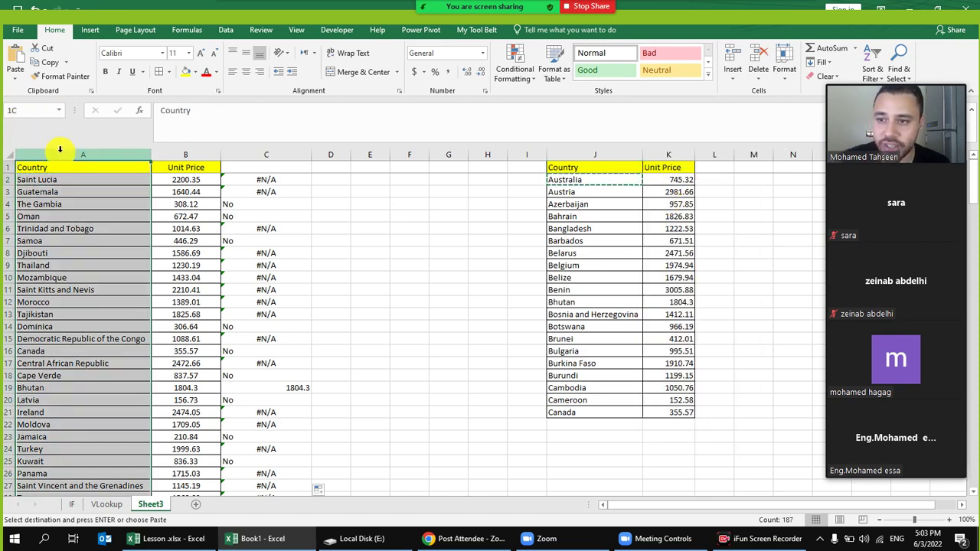
key(ctrl+f)
key(ctrl+v)
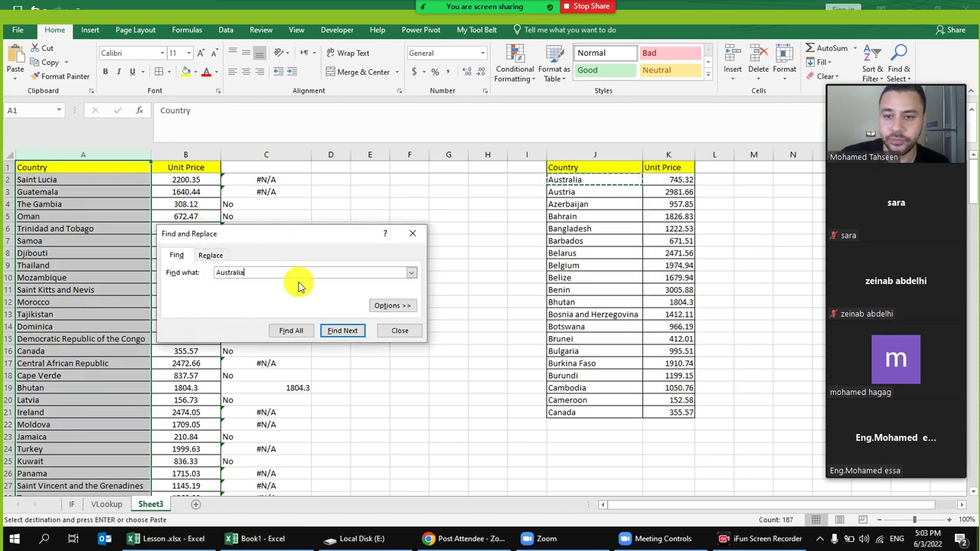
click(333, 338)
drag(22, 338, 290, 339)
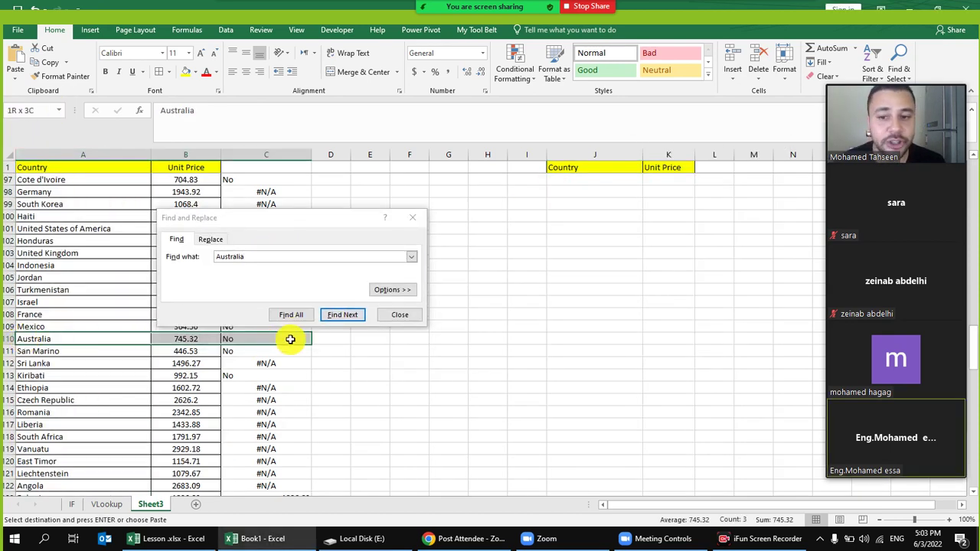
click(290, 339)
click(398, 314)
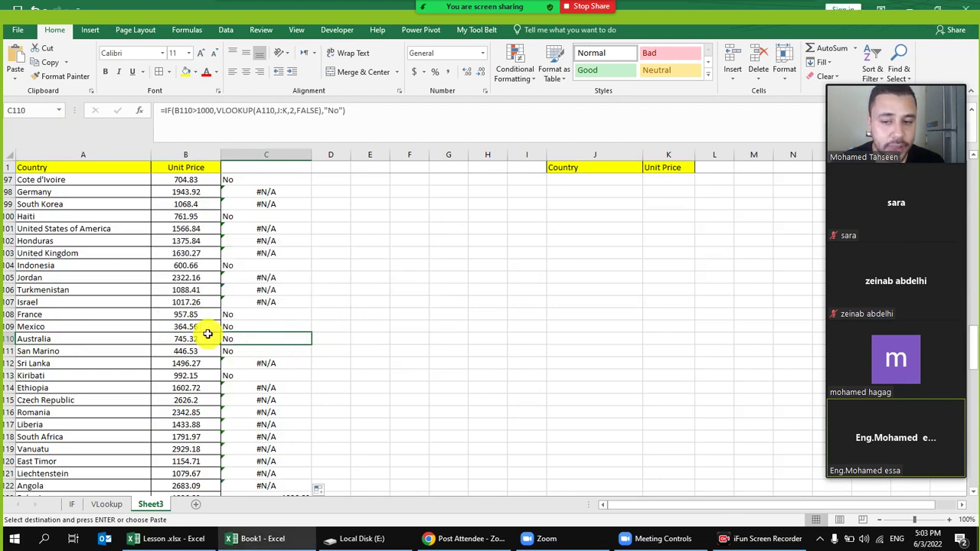
Clear all the nested IF formulas from column C.
scroll(252, 334, up, 14)
drag(969, 283, 969, 158)
click(336, 226)
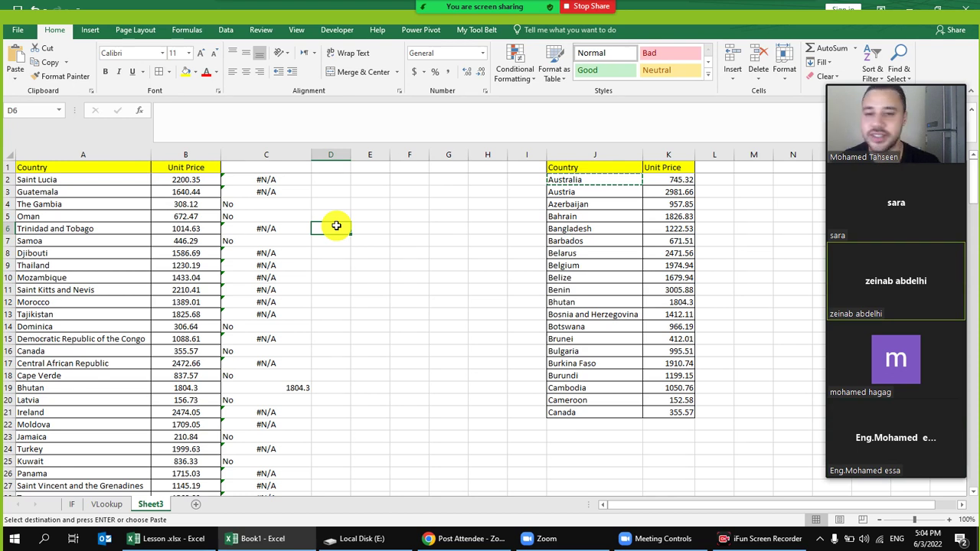
click(268, 156)
key(Delete)
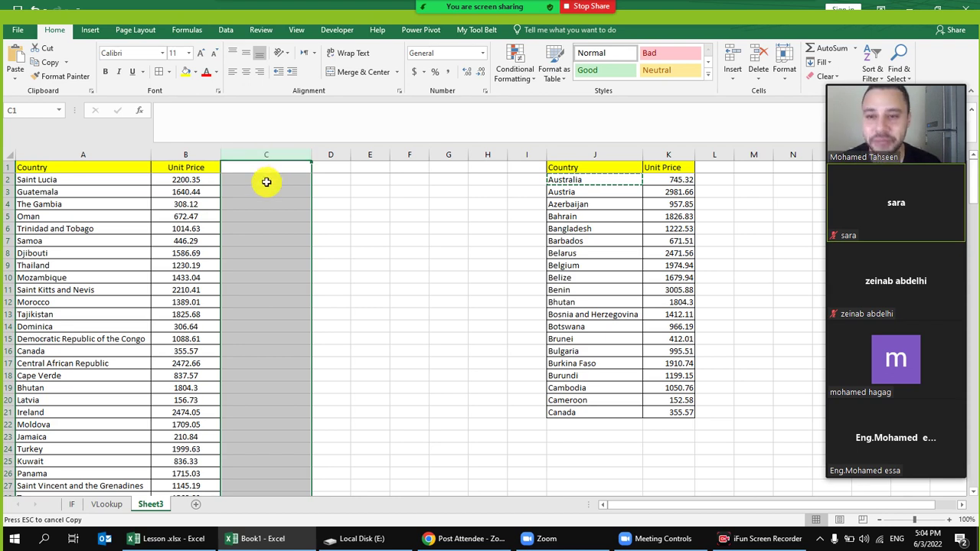
Start an IF formula in C2 with the logical test B2>1000.
click(266, 182)
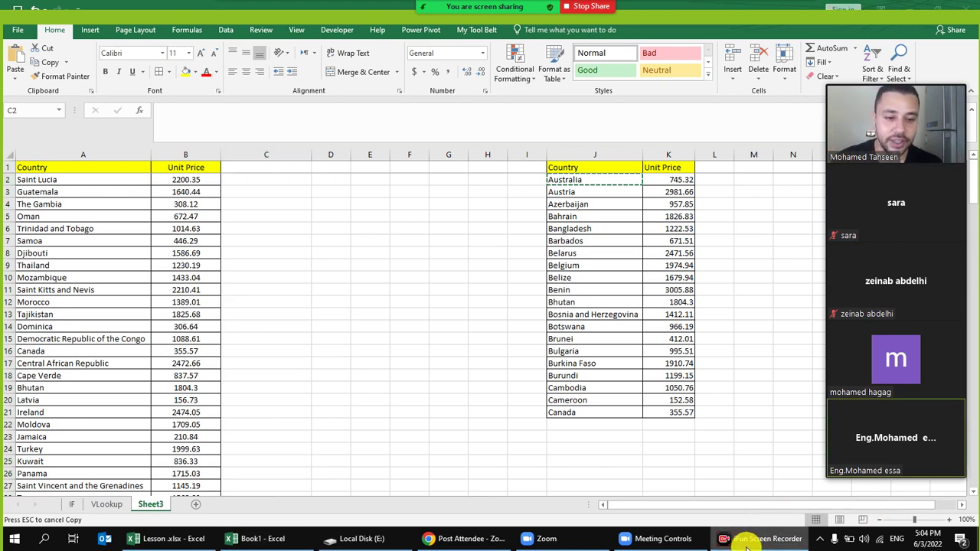
text(=)
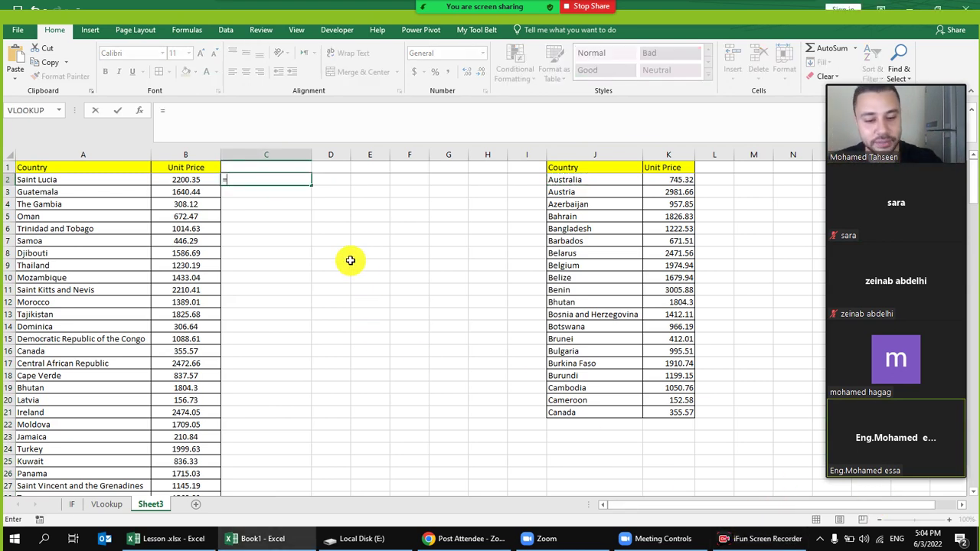
text(if)
key(Tab)
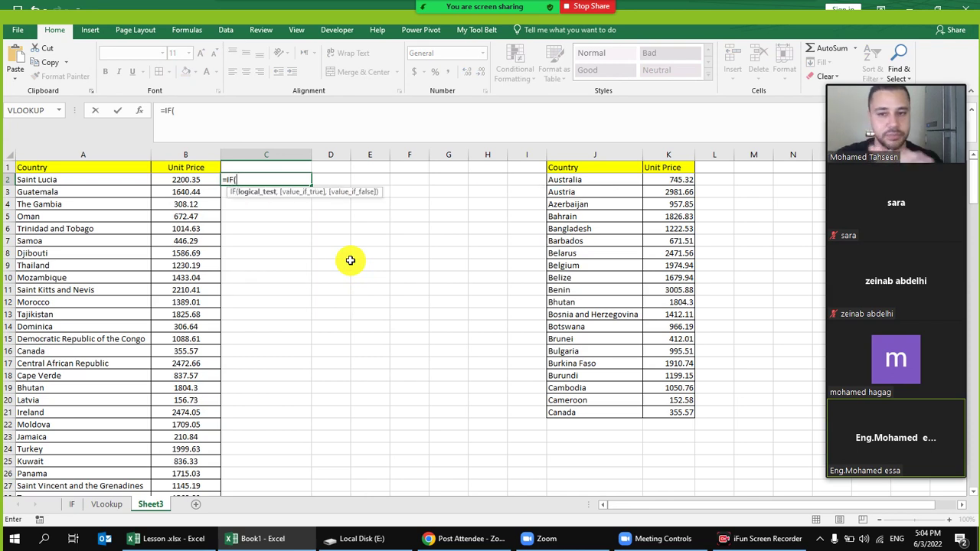
click(199, 179)
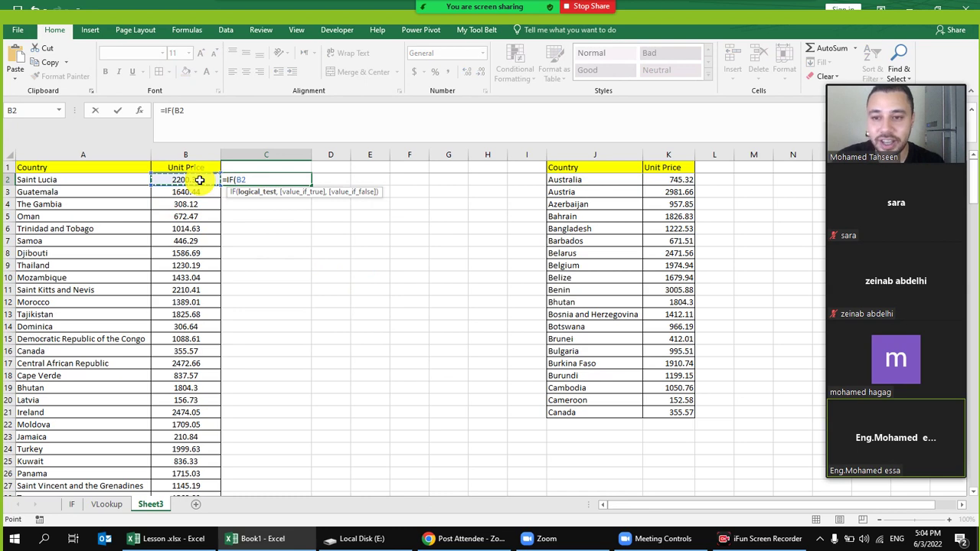
text(>1000)
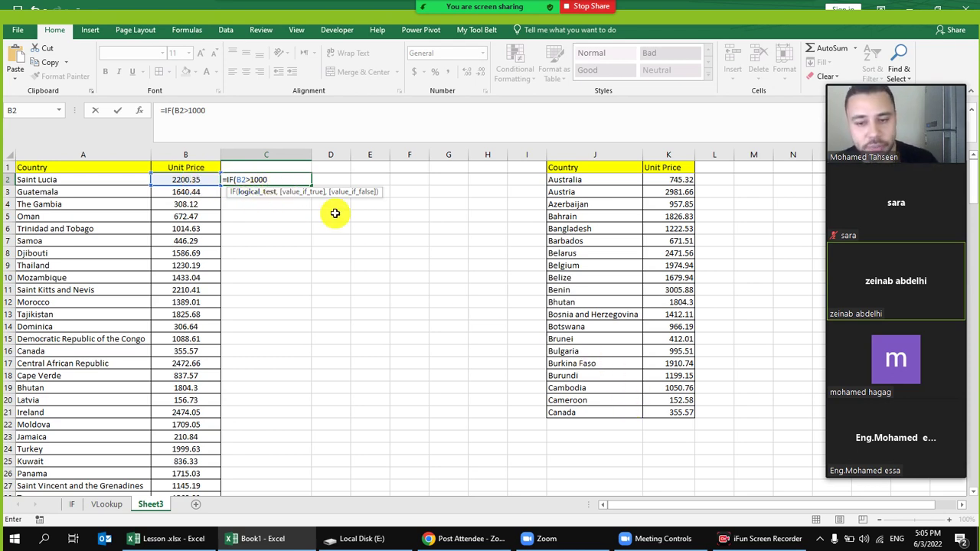
text(,)
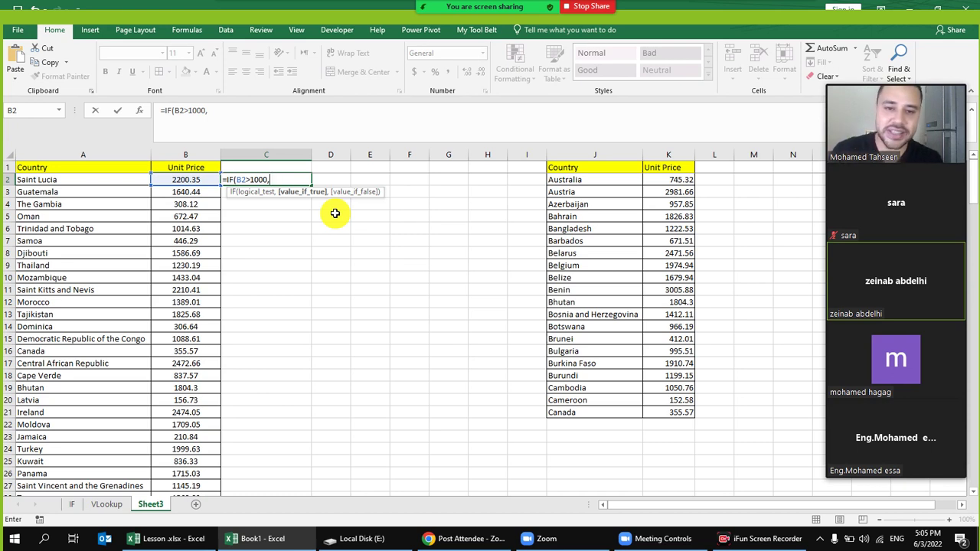
Nest a VLOOKUP as the value if true in C2's IF formula, with A2 as the lookup value.
text(v)
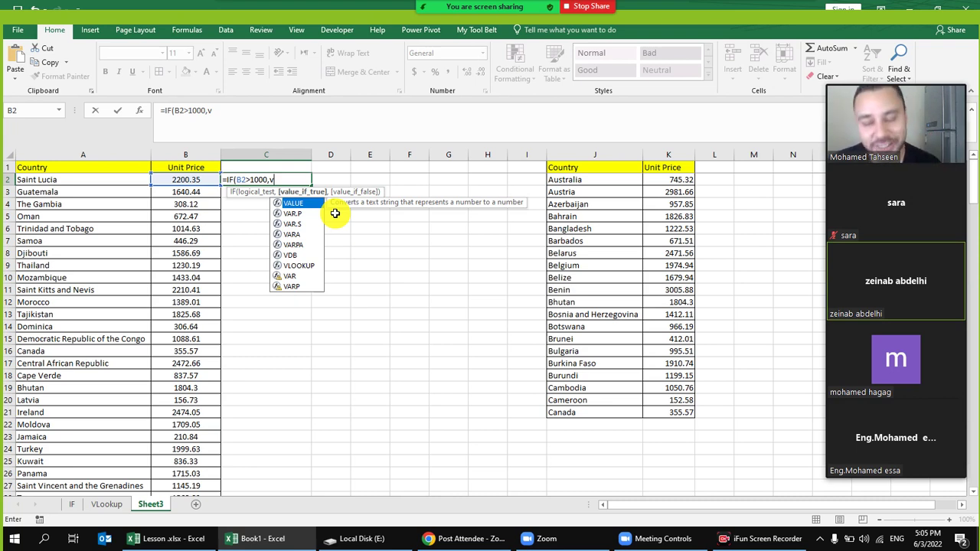
key(Down)
key(Down)
key(Down)
key(Down)
key(Down)
key(Down)
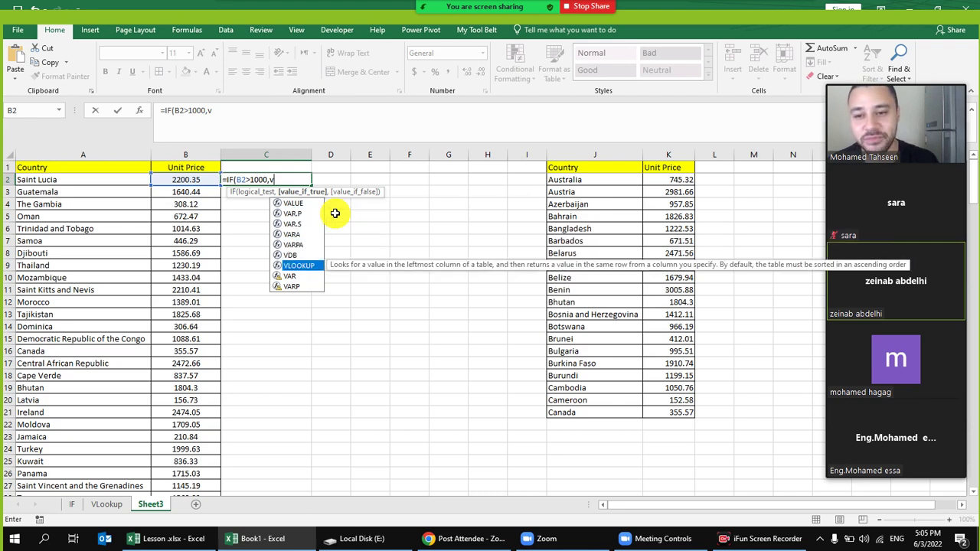
key(Tab)
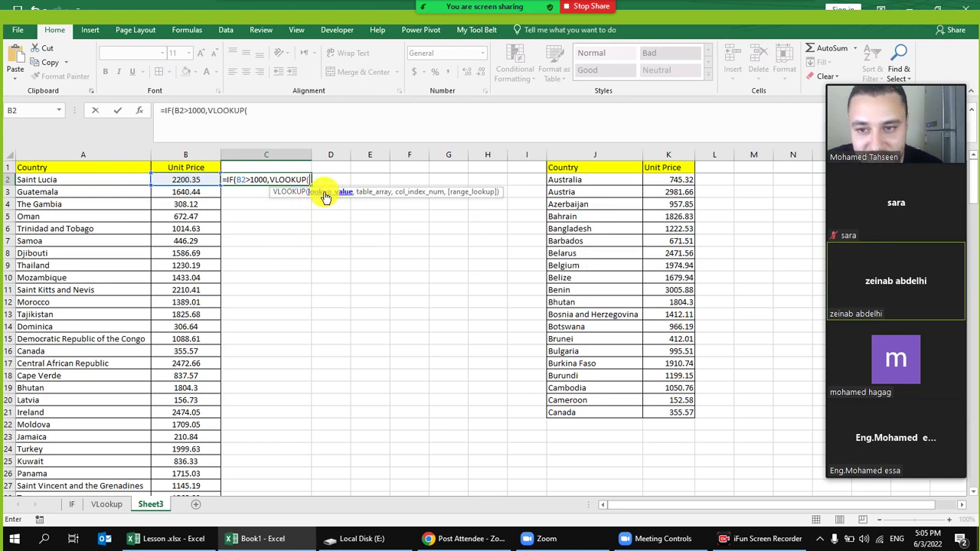
click(119, 184)
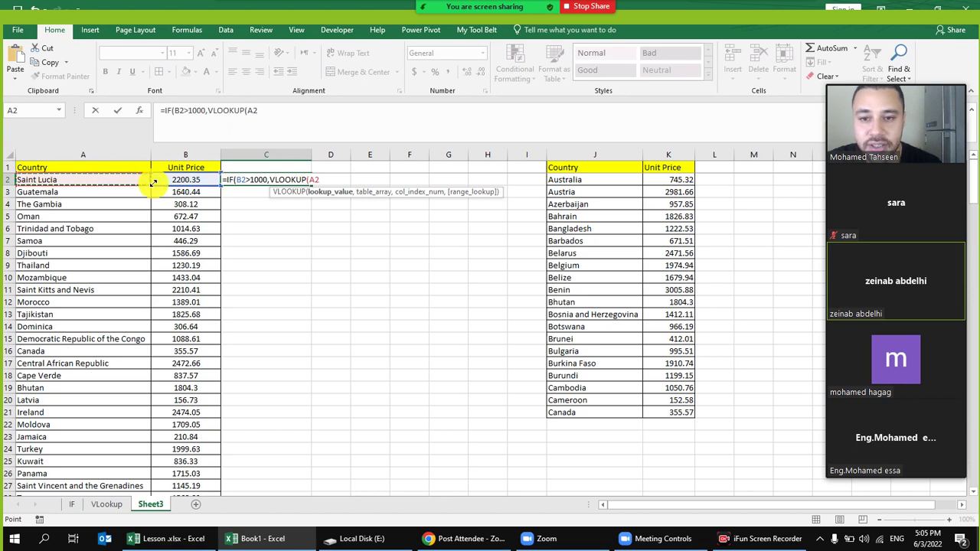
text(,)
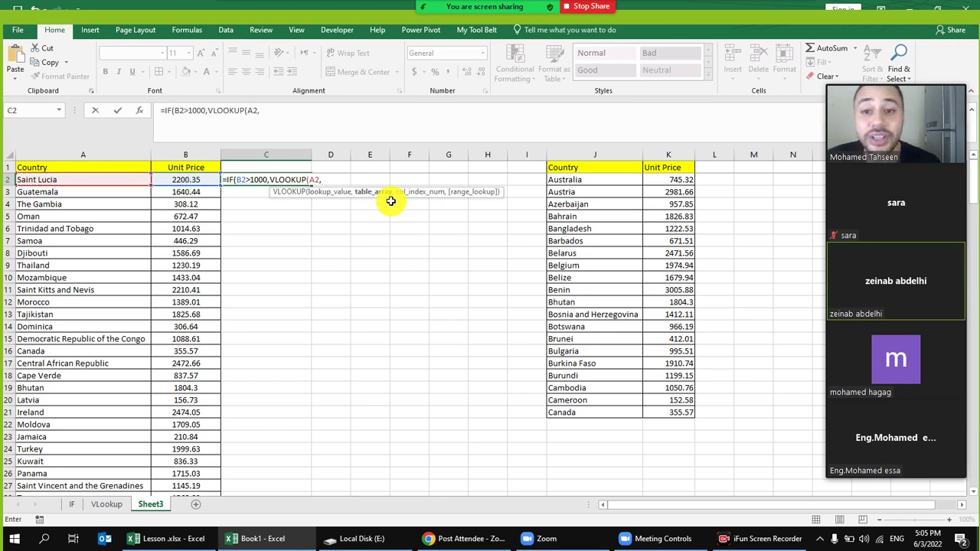
Complete the nested VLOOKUP with columns J:K as the table array, column index 2, and an exact match (FALSE).
drag(584, 151, 661, 147)
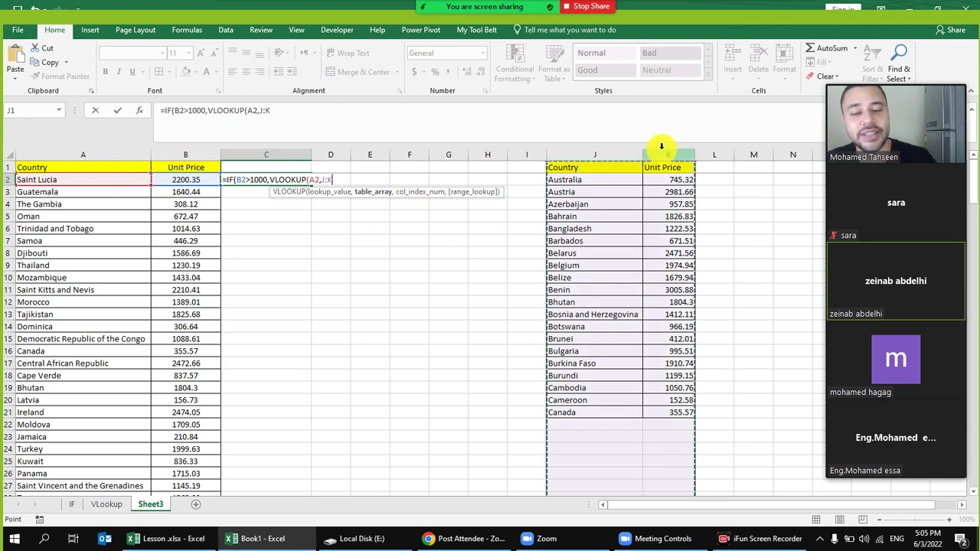
text(,)
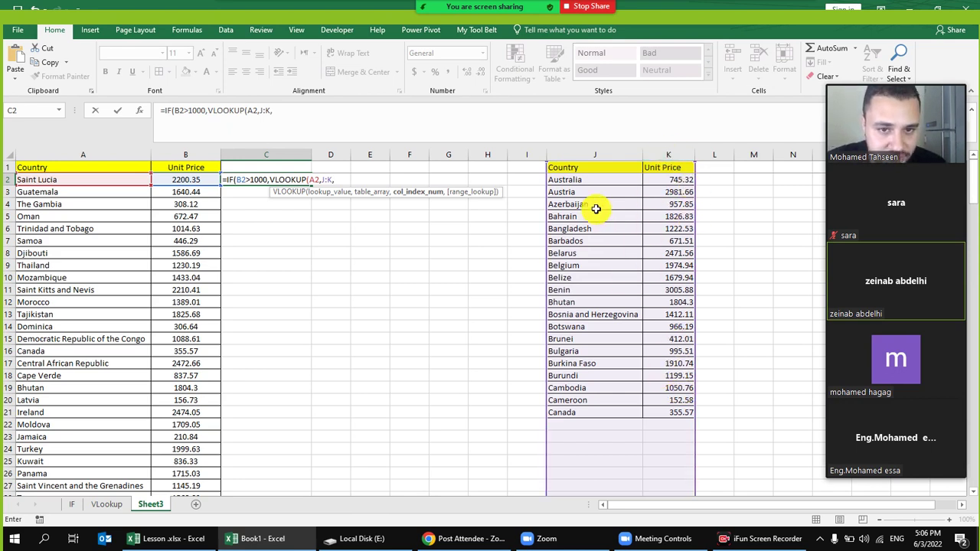
text(2)
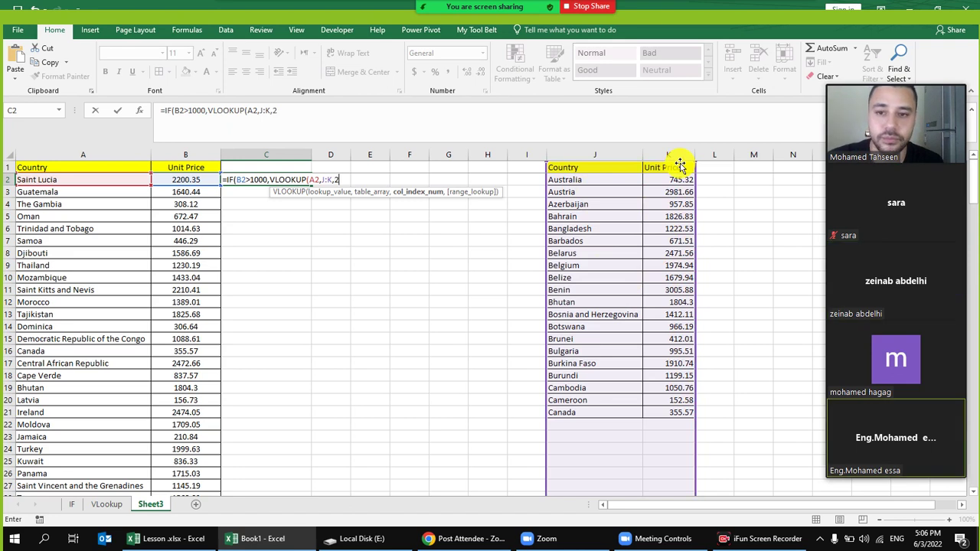
text(,)
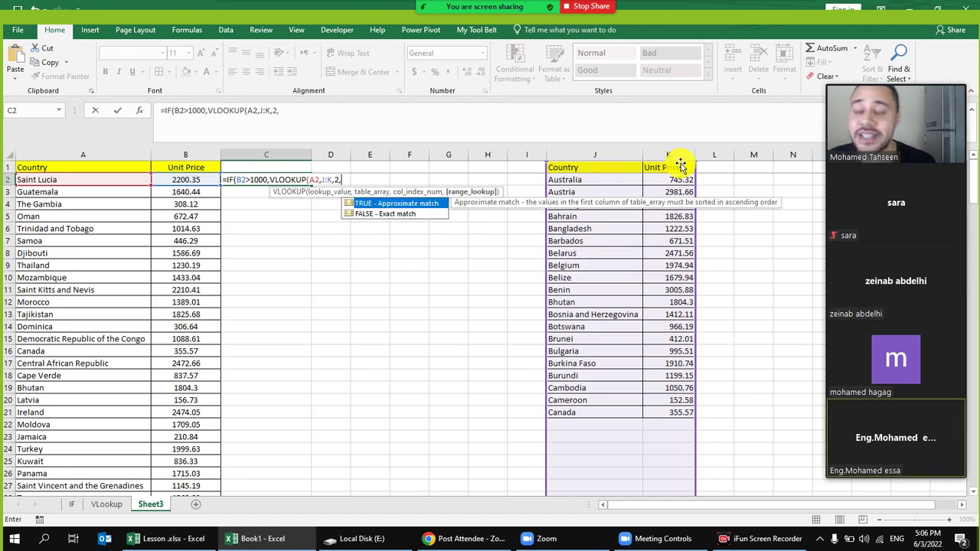
double_click(424, 214)
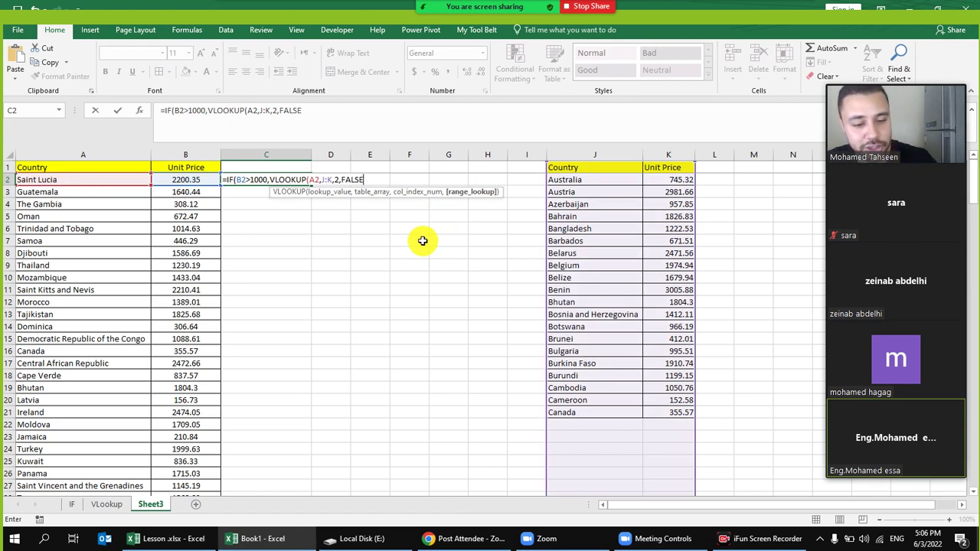
text())
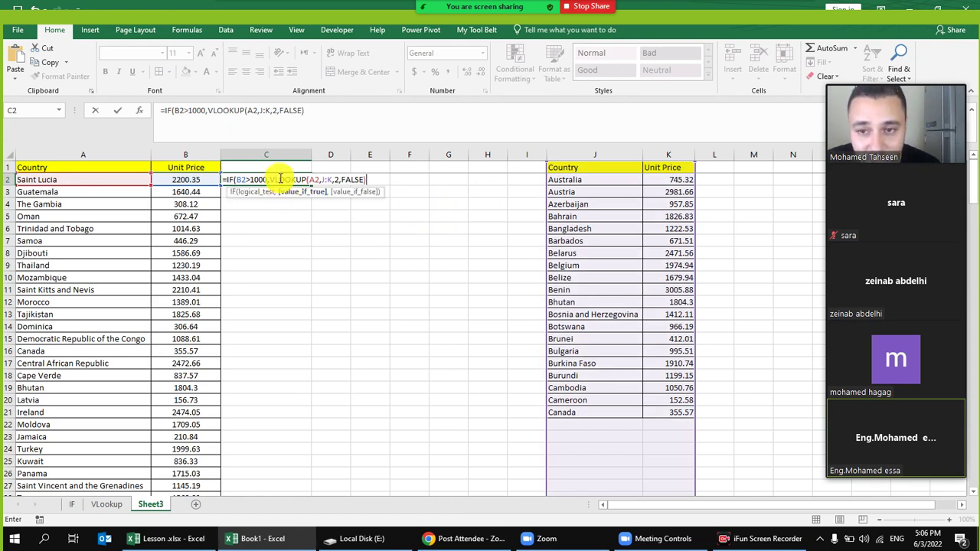
Finish C2's IF formula with "No" as the value if false, and fill it down column C.
click(306, 193)
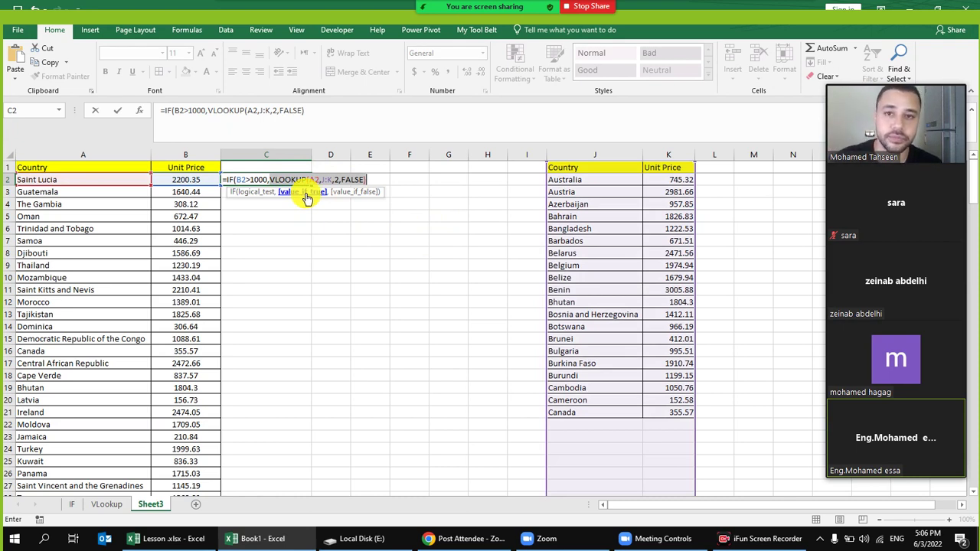
click(372, 181)
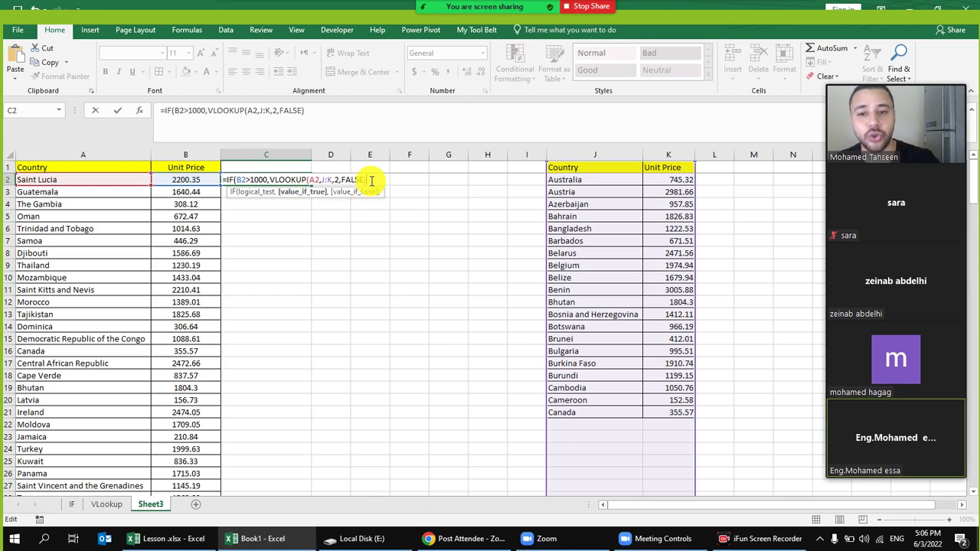
text(,)
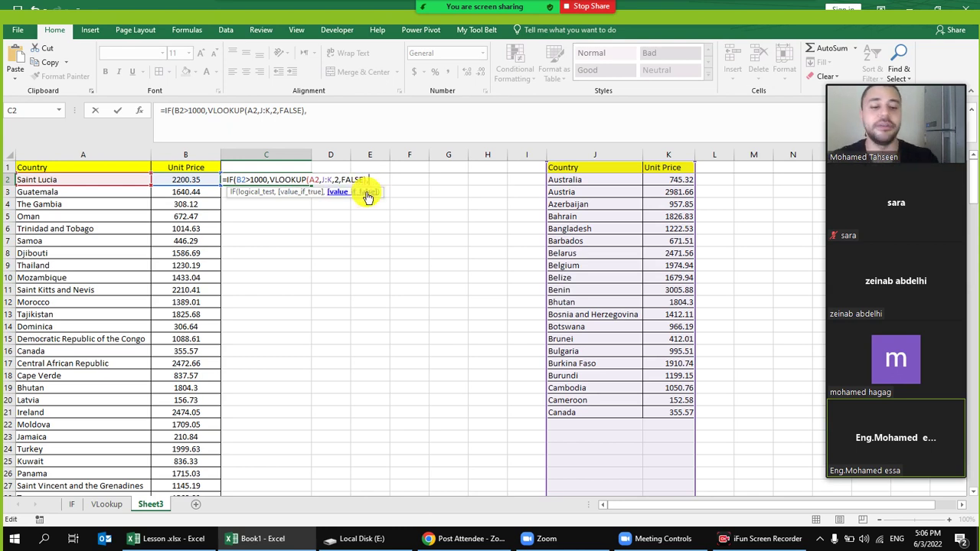
text("No)
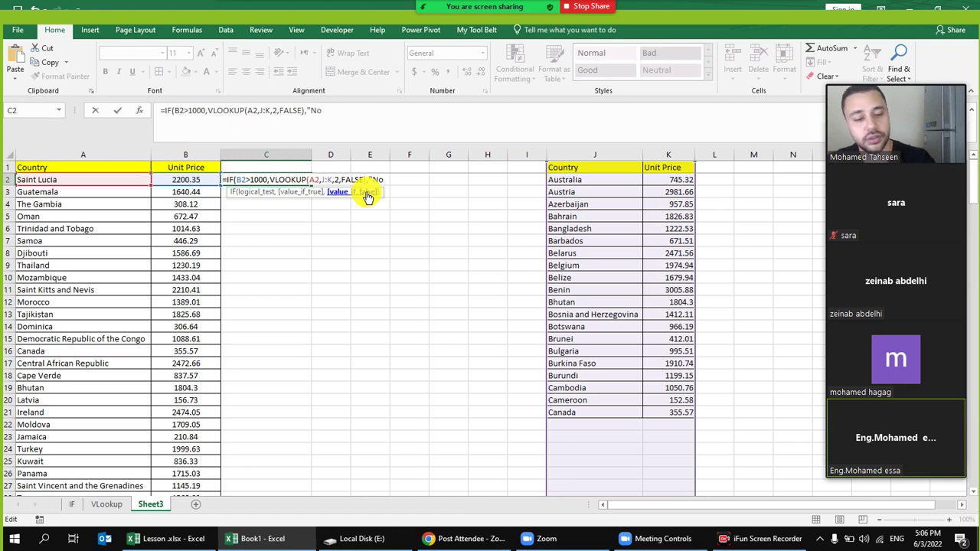
text("))
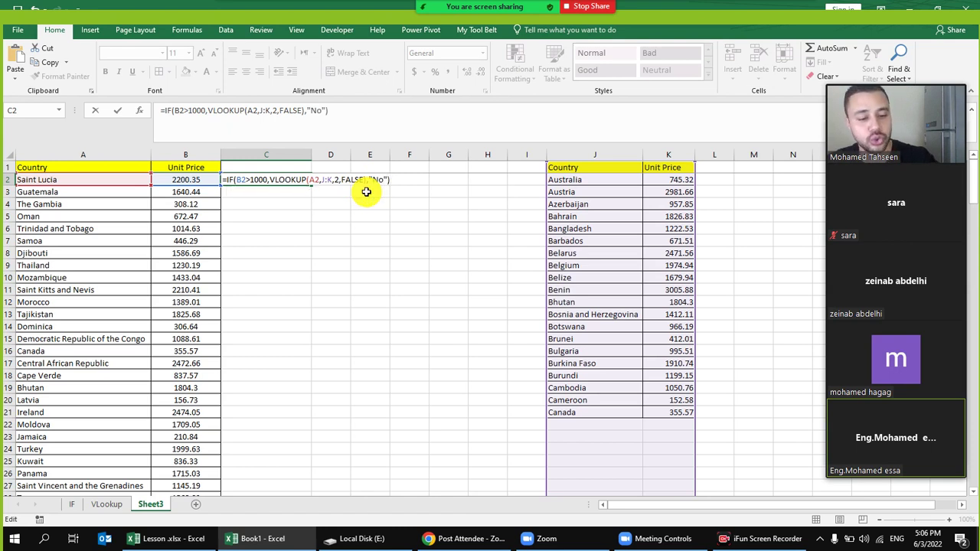
key(Return)
click(296, 185)
double_click(310, 185)
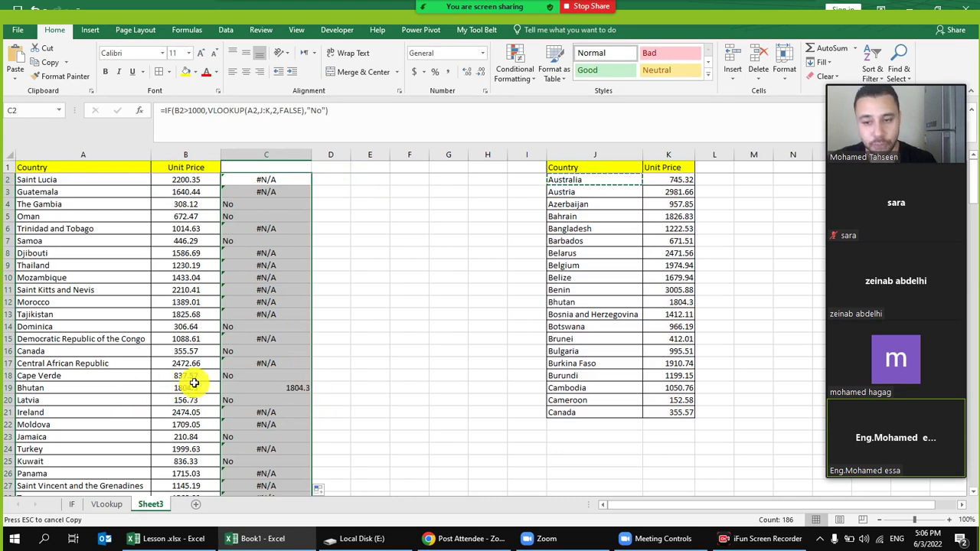
Compare Bhutan's country, unit price and formula result in row 19 with its entry in the J:K table.
drag(267, 387, 48, 392)
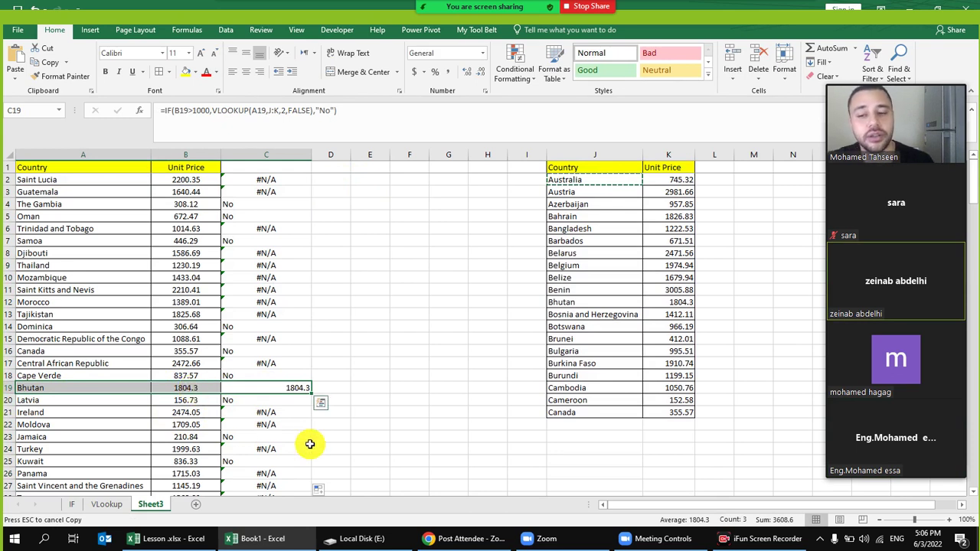
click(208, 389)
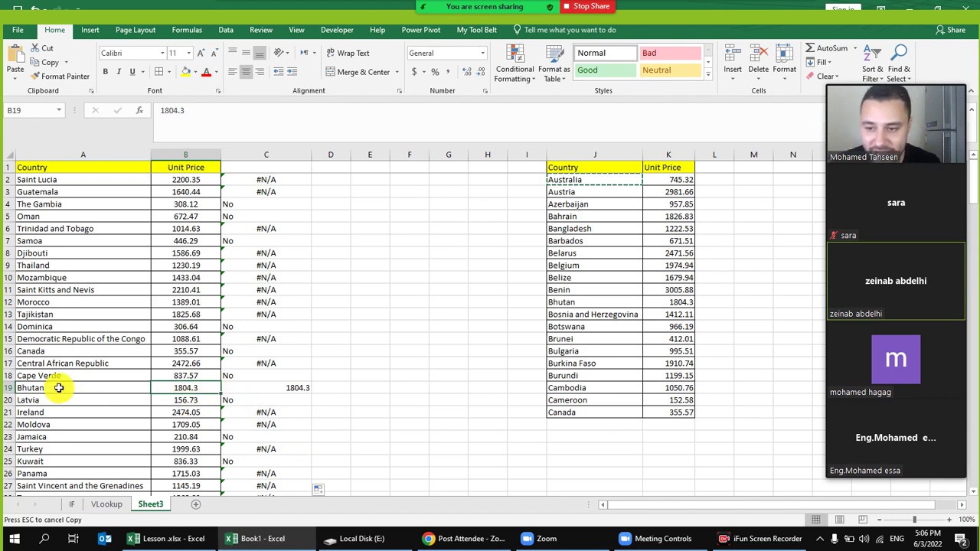
drag(61, 388, 241, 389)
drag(554, 303, 660, 305)
drag(613, 166, 656, 387)
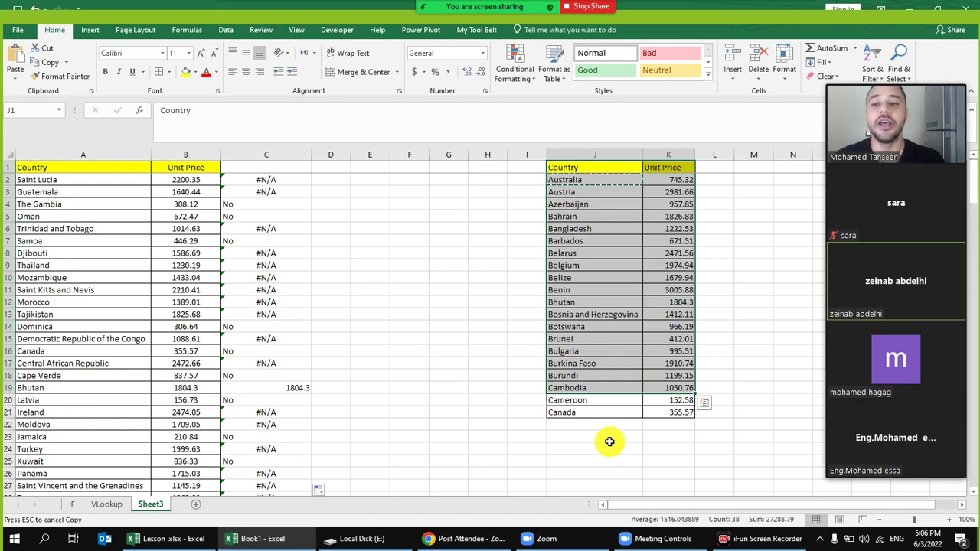
Check the formula results in C2 and C3 against the countries and unit prices in the J:K table.
click(260, 181)
click(270, 192)
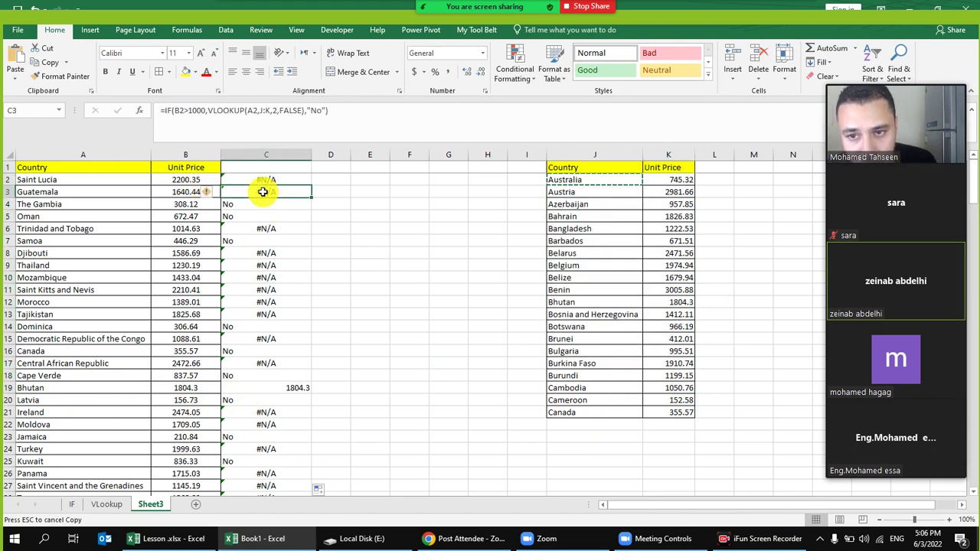
click(187, 192)
click(259, 181)
drag(647, 181, 668, 377)
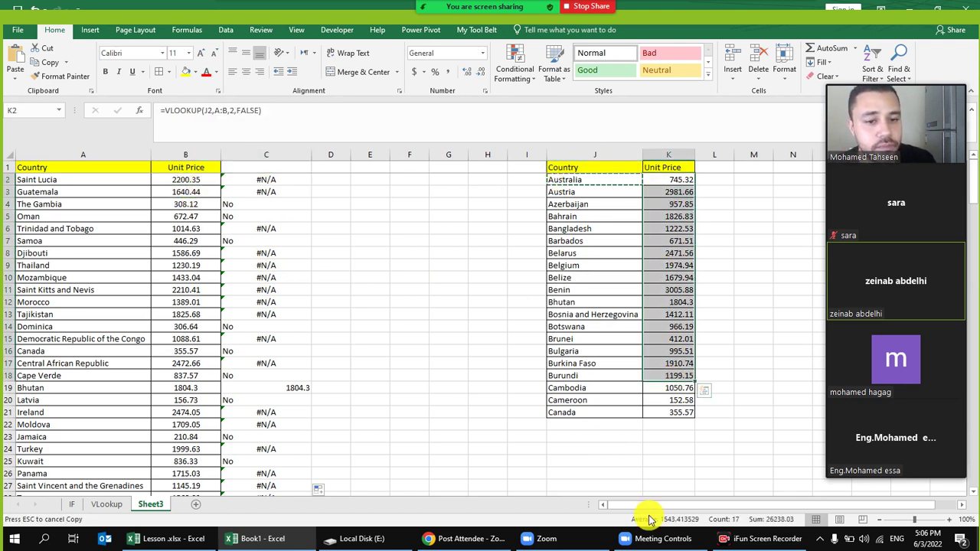
click(60, 180)
click(666, 228)
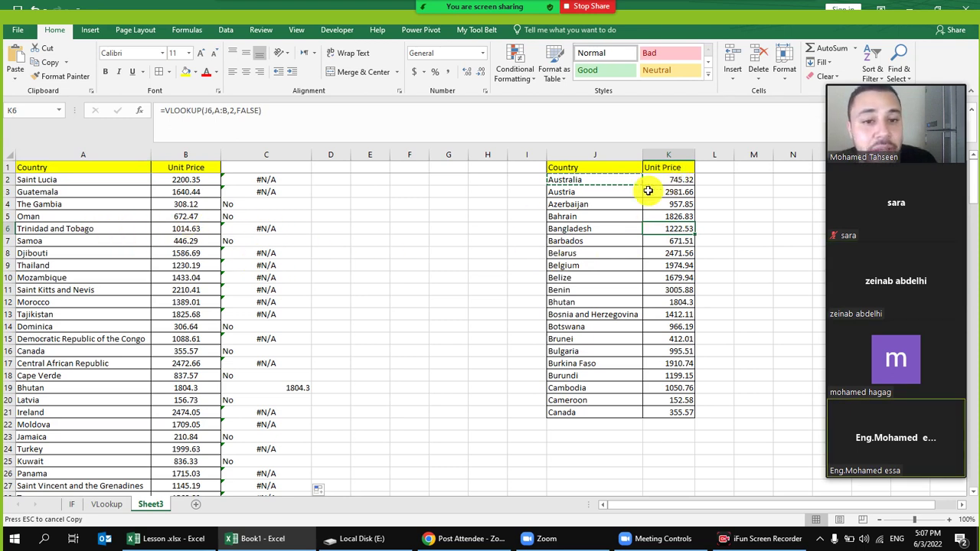
Copy Saint Lucia's country and unit price from A2:B2 to J22:K22 below Canada, and check C2's result.
drag(65, 181, 211, 188)
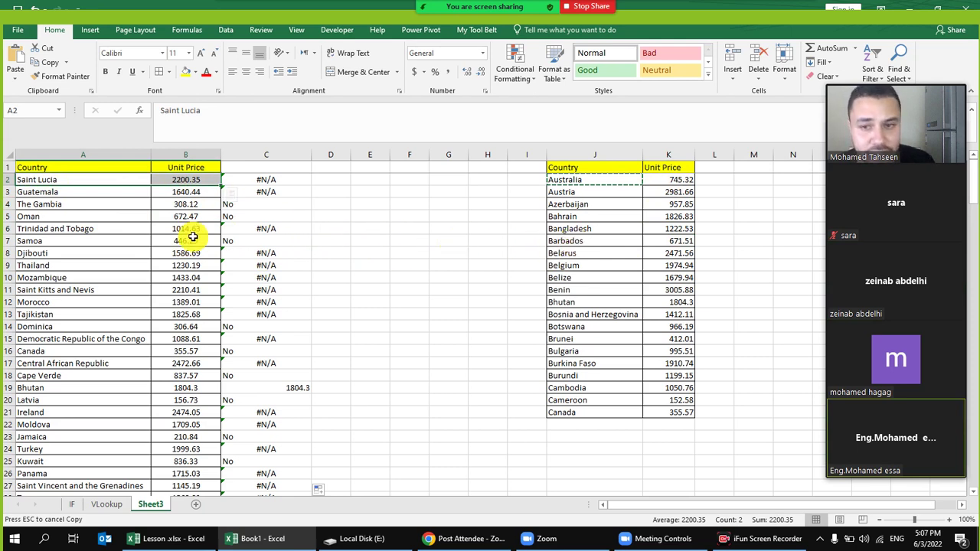
drag(92, 186, 219, 201)
click(186, 184)
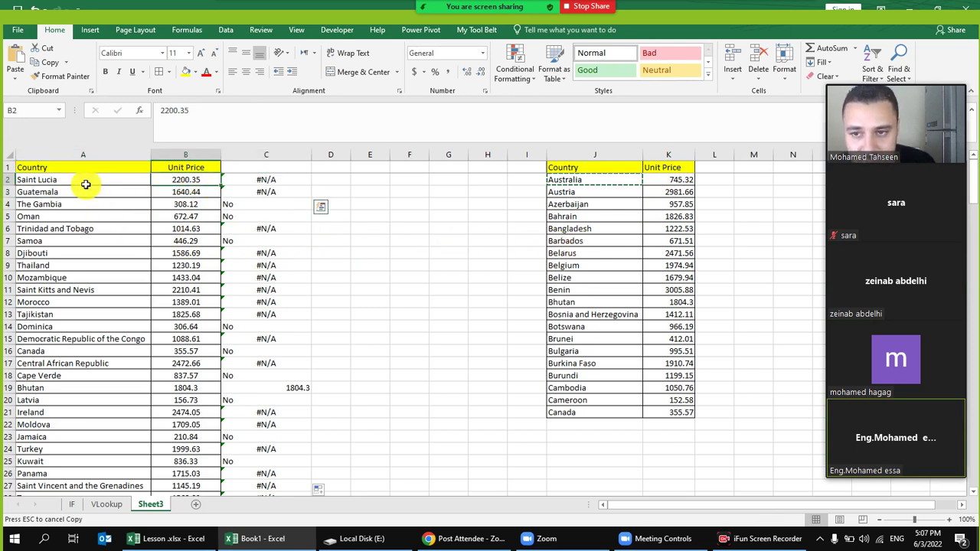
shift+click(86, 184)
right_click(79, 188)
click(107, 196)
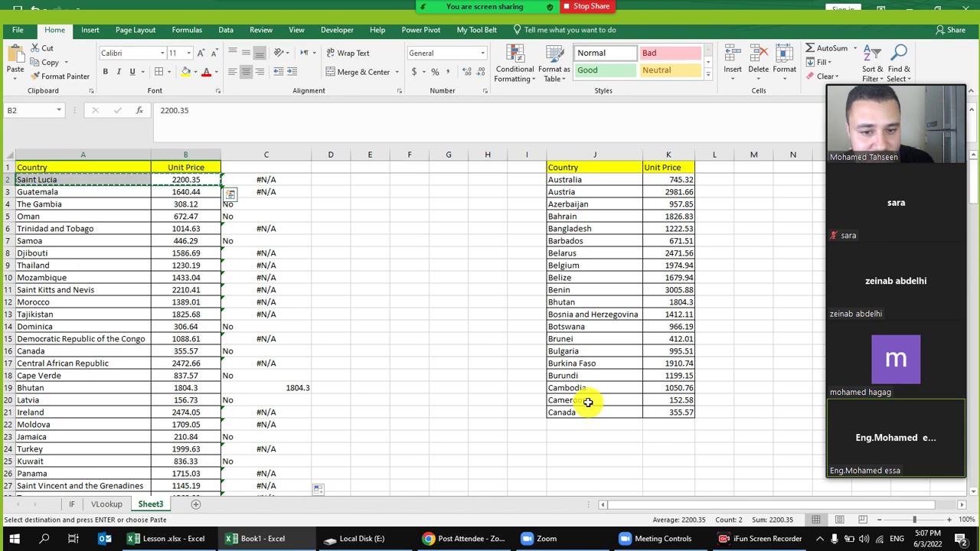
right_click(590, 426)
click(628, 208)
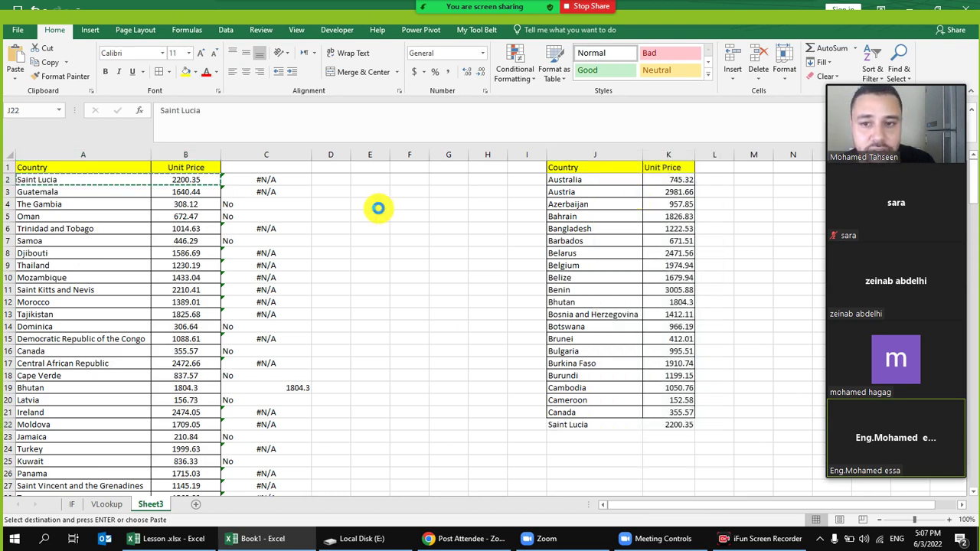
click(267, 182)
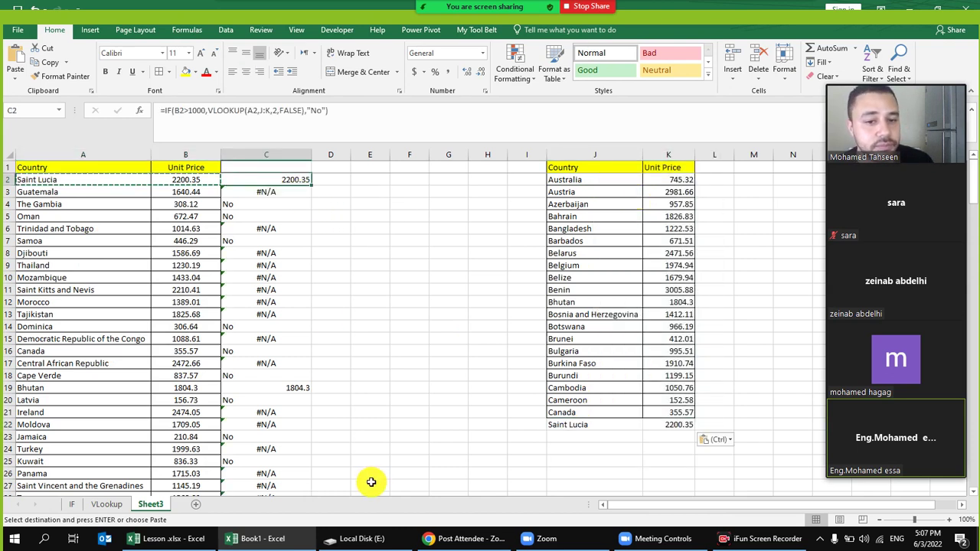
Leave copy mode and dismiss the Zoom notice about the remaining meeting time.
click(458, 446)
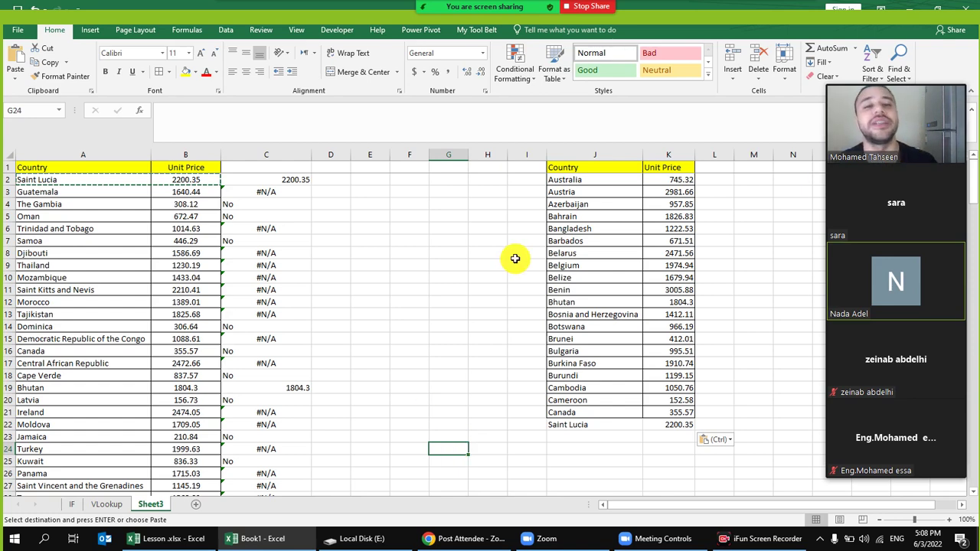
click(366, 204)
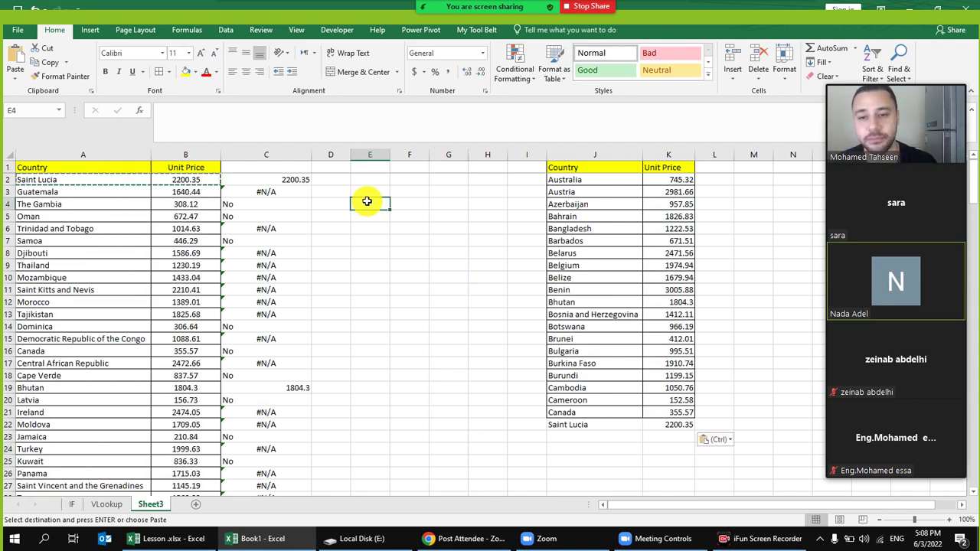
key(Escape)
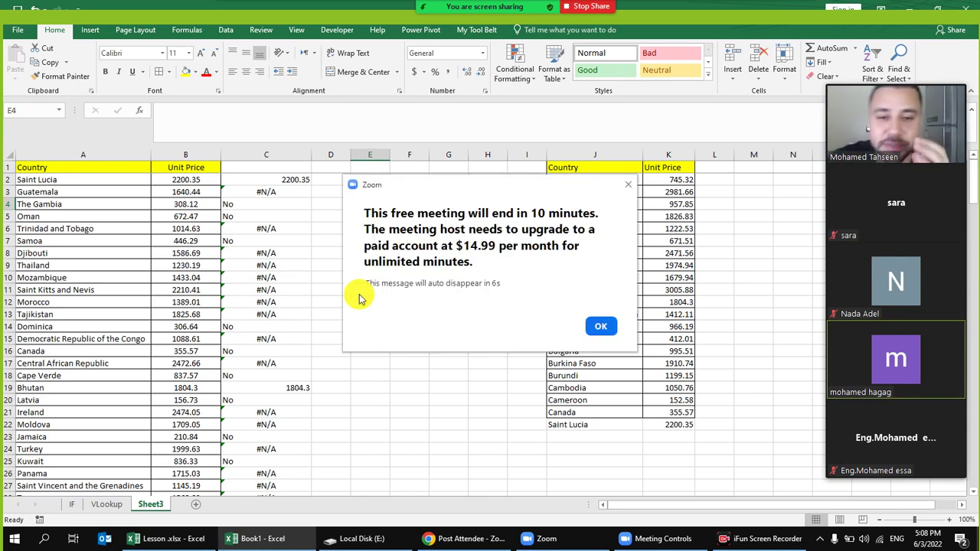
click(627, 185)
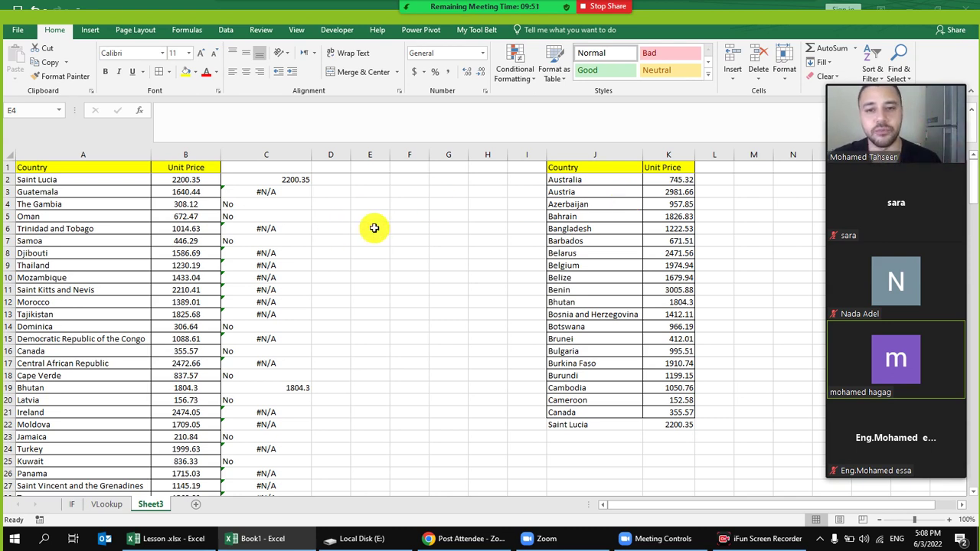
Clear all the unit prices from K2:K22 in the second table.
click(417, 262)
drag(707, 289, 805, 298)
click(583, 265)
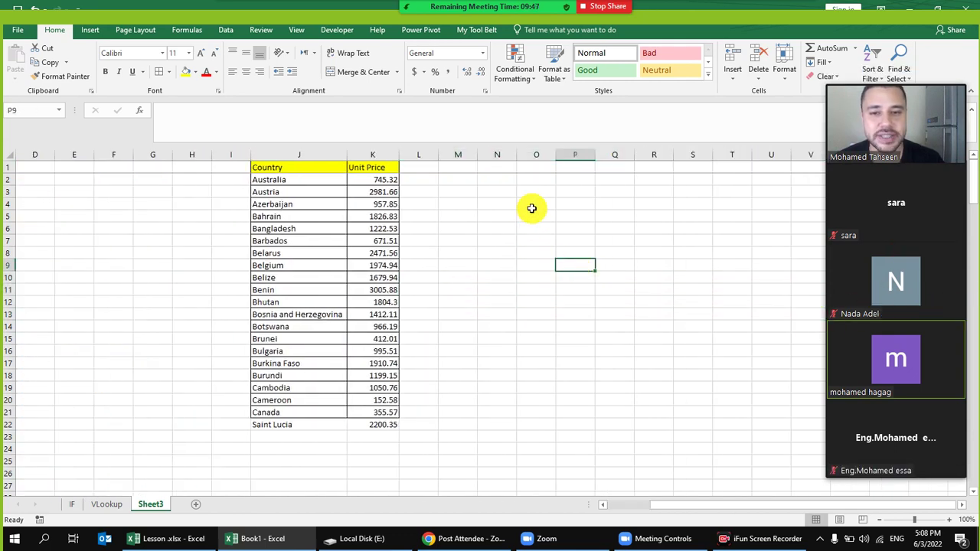
drag(373, 179, 384, 426)
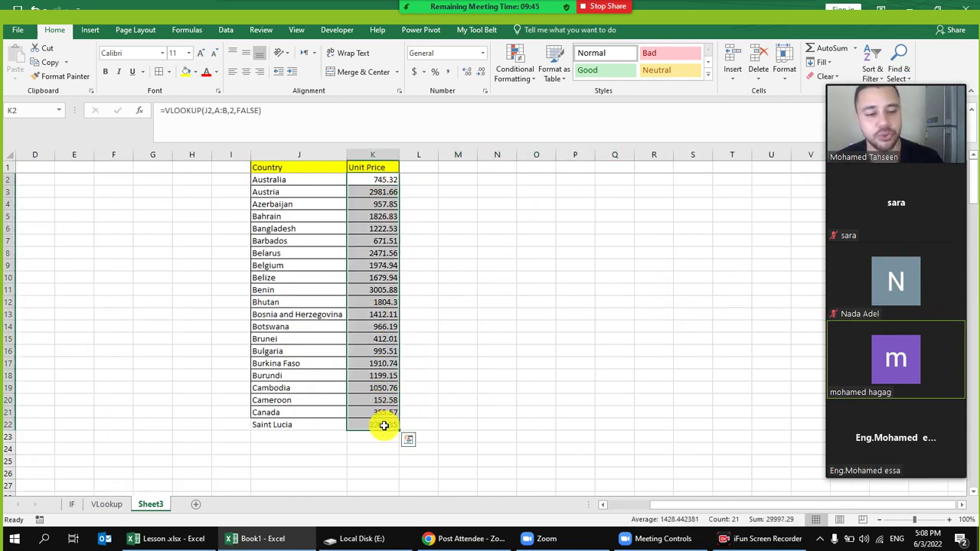
key(Delete)
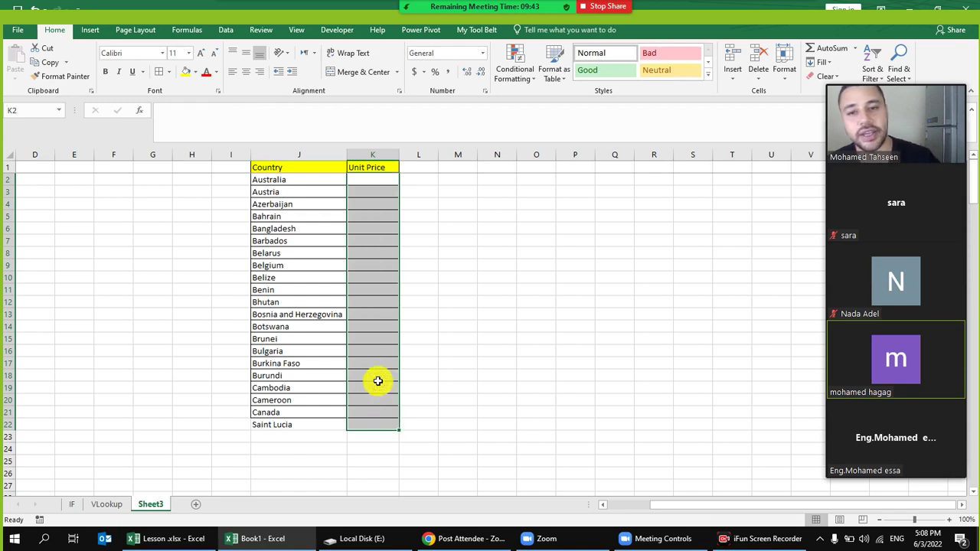
Fill K2:K21 with a number series running from 1 to 20.
click(383, 181)
text(1)
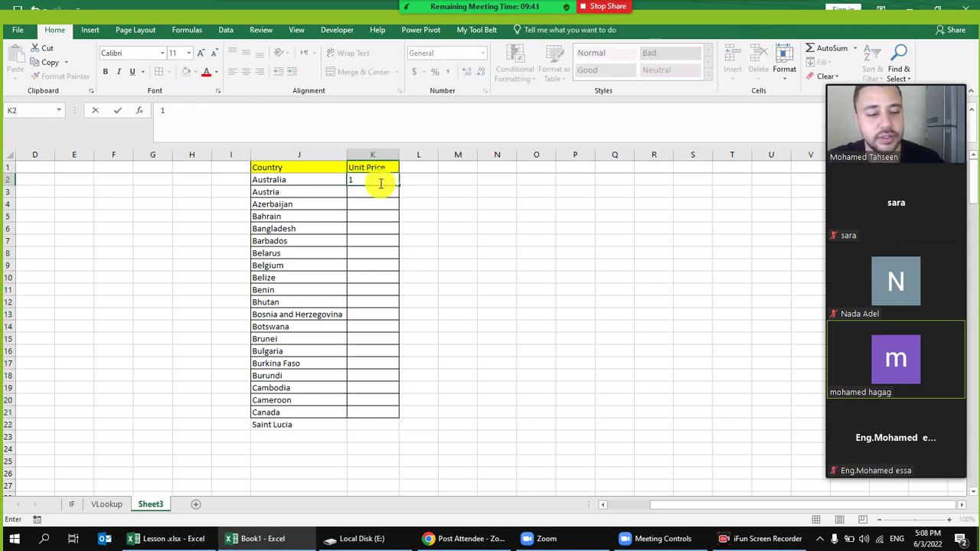
key(Return)
drag(382, 183, 367, 415)
click(459, 242)
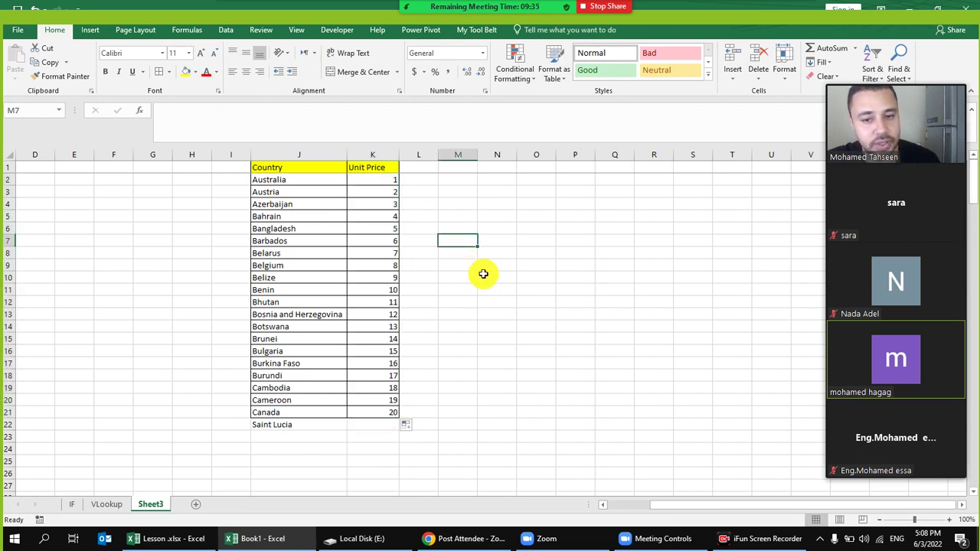
Enter 1 in N1, enlarge its font size to 14 and centre it.
click(492, 167)
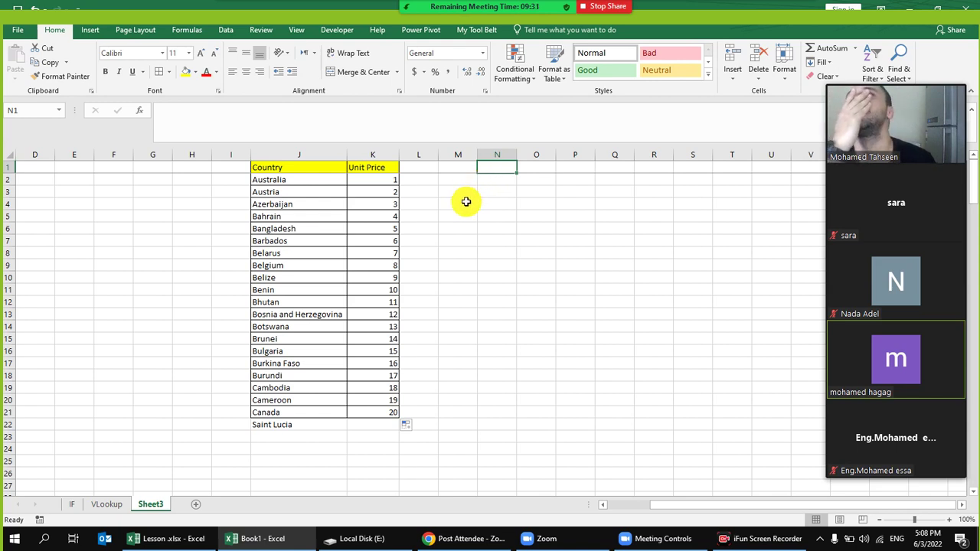
text(1)
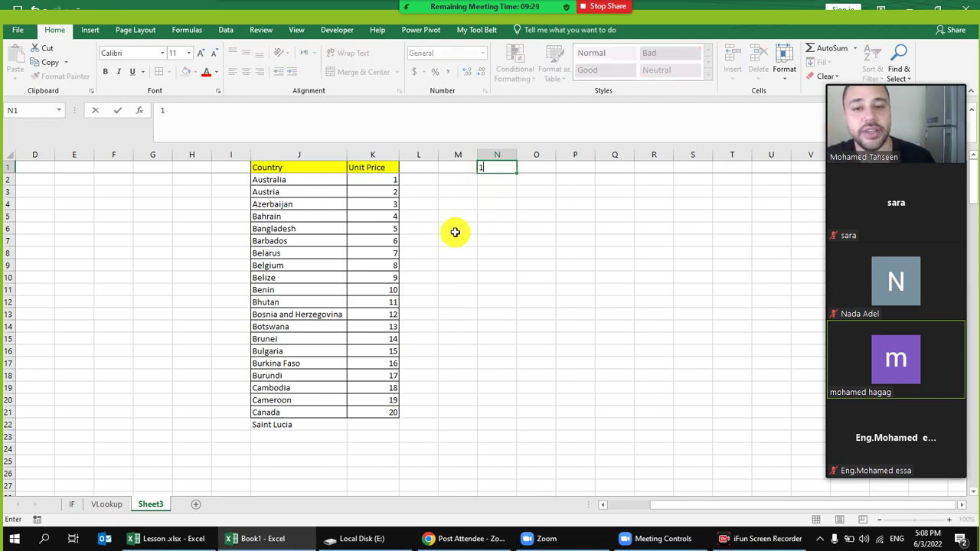
click(452, 230)
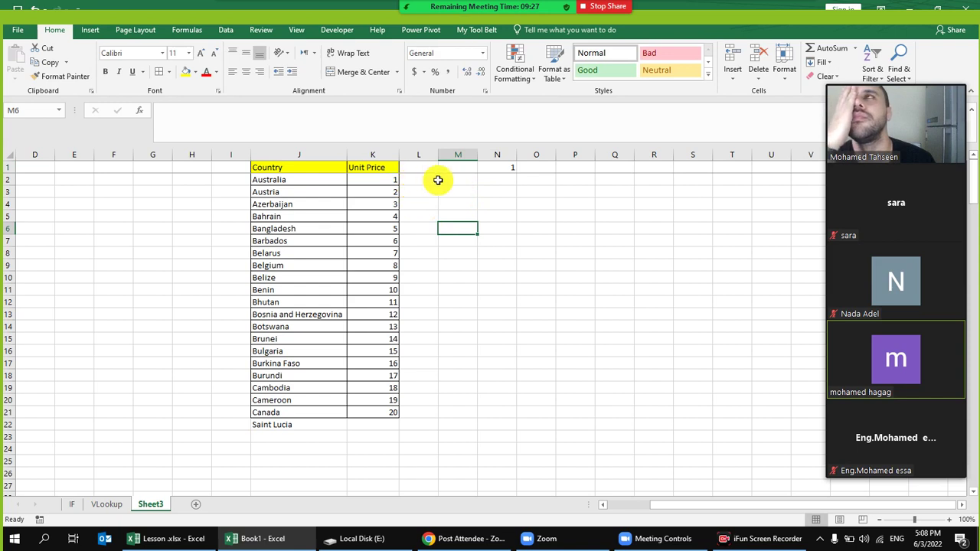
click(507, 166)
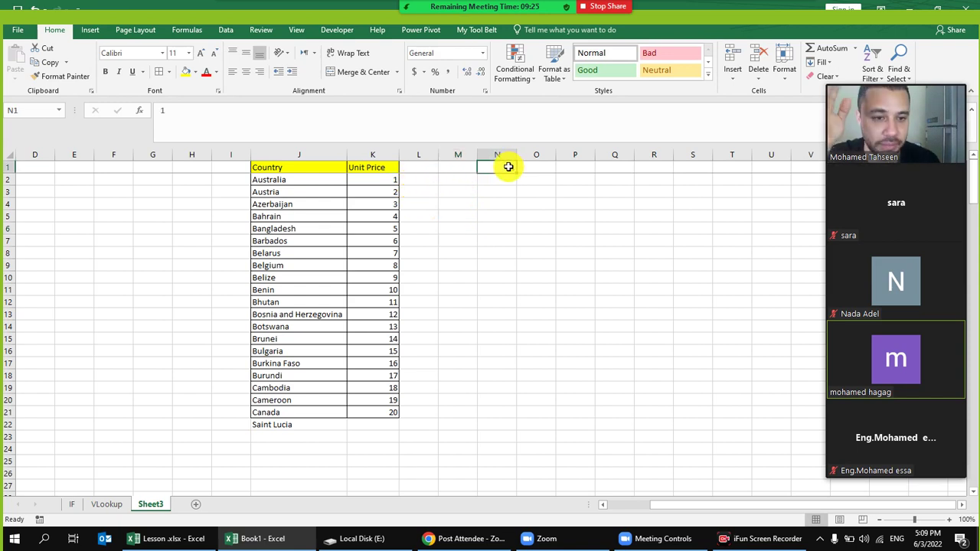
click(202, 54)
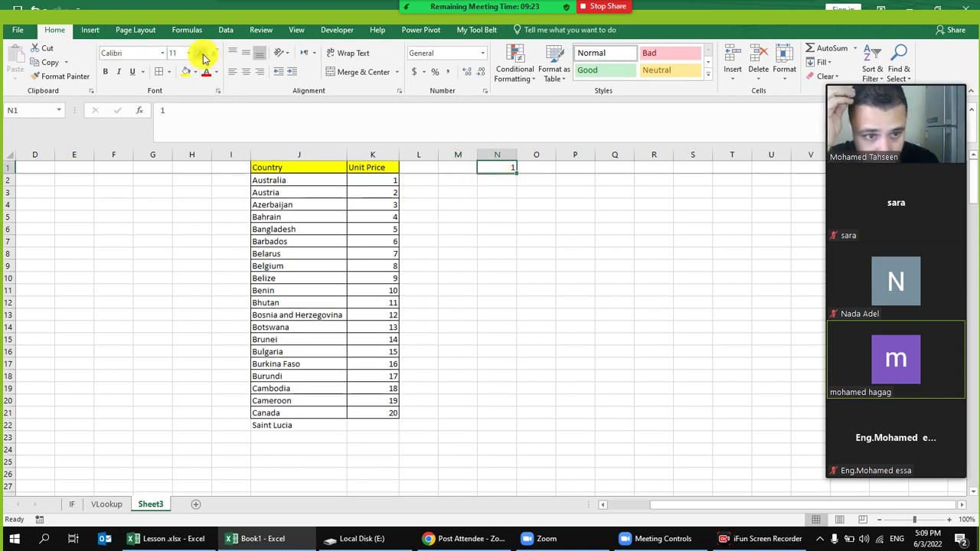
click(202, 55)
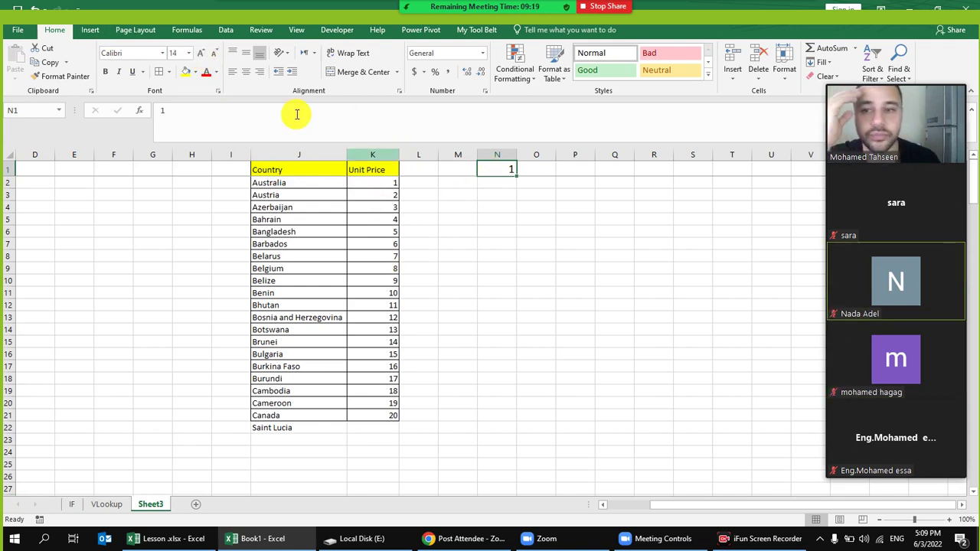
Enter the formula =K2+N1 in L2, adding the value in N1 to the first unit price.
click(422, 198)
click(427, 184)
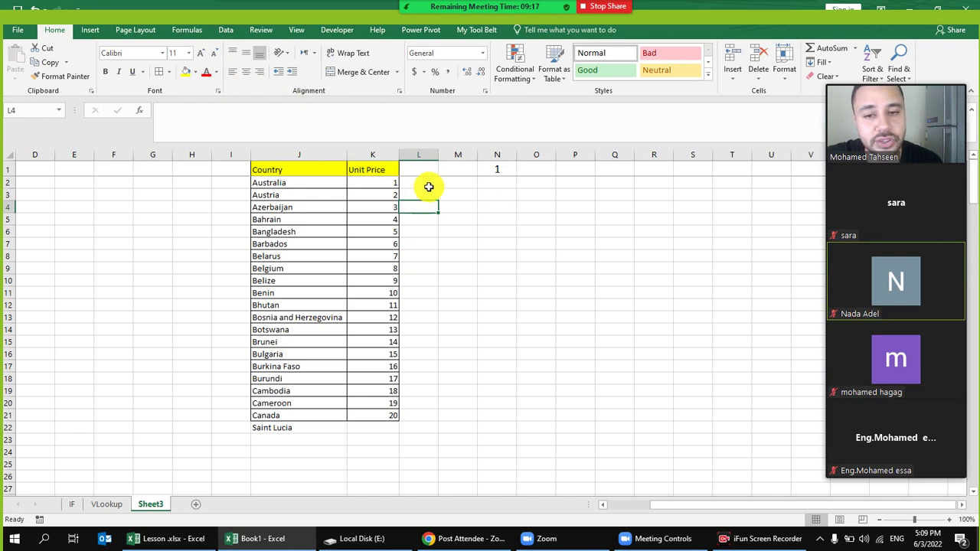
click(507, 172)
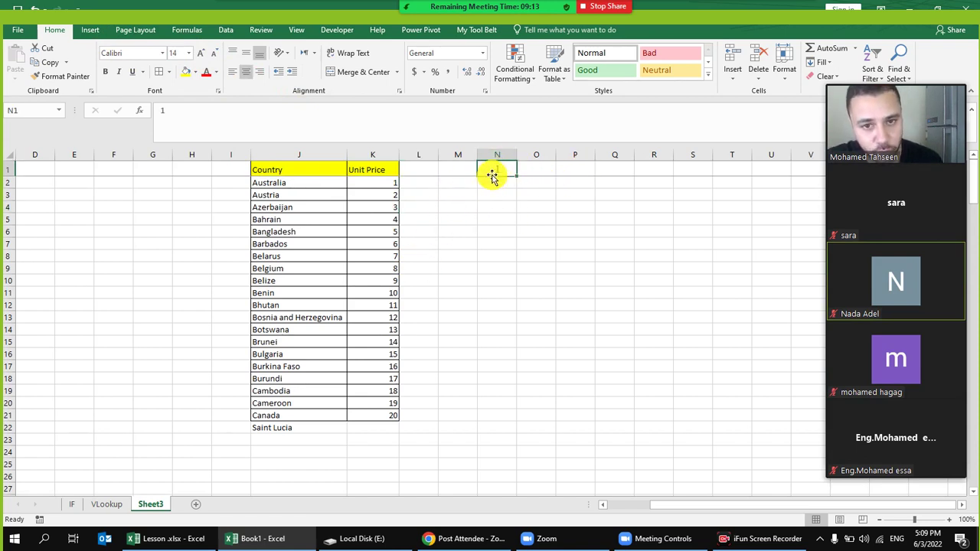
drag(392, 184, 399, 421)
click(430, 186)
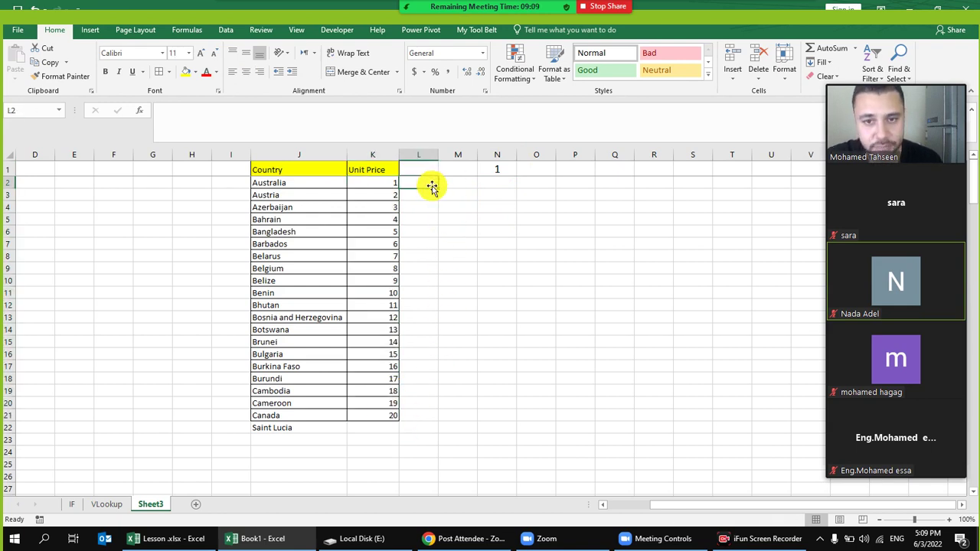
text(=)
click(383, 181)
text(+)
click(502, 170)
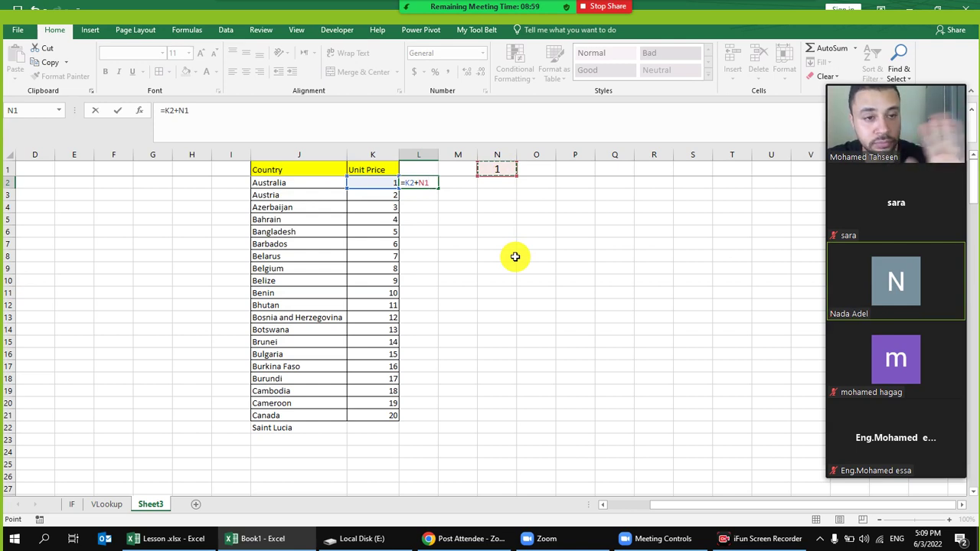
key(Return)
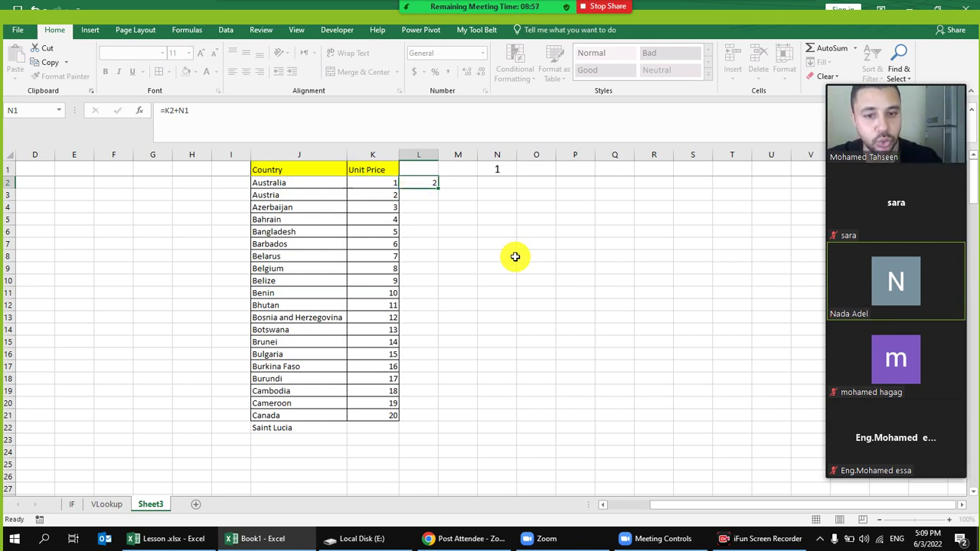
Fill the L2 formula down to L21 and check which cells the copied formulas in L6:L8 refer to.
click(419, 182)
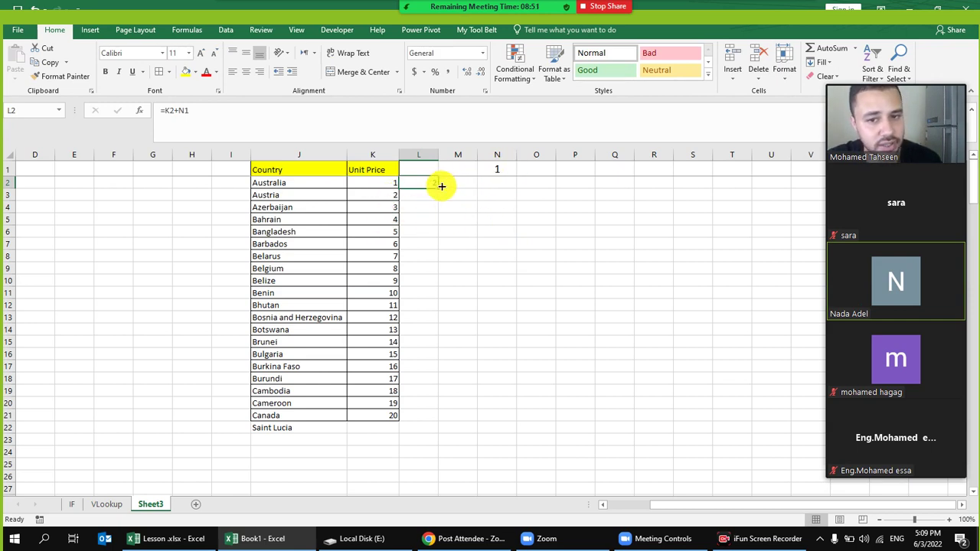
drag(440, 188, 419, 414)
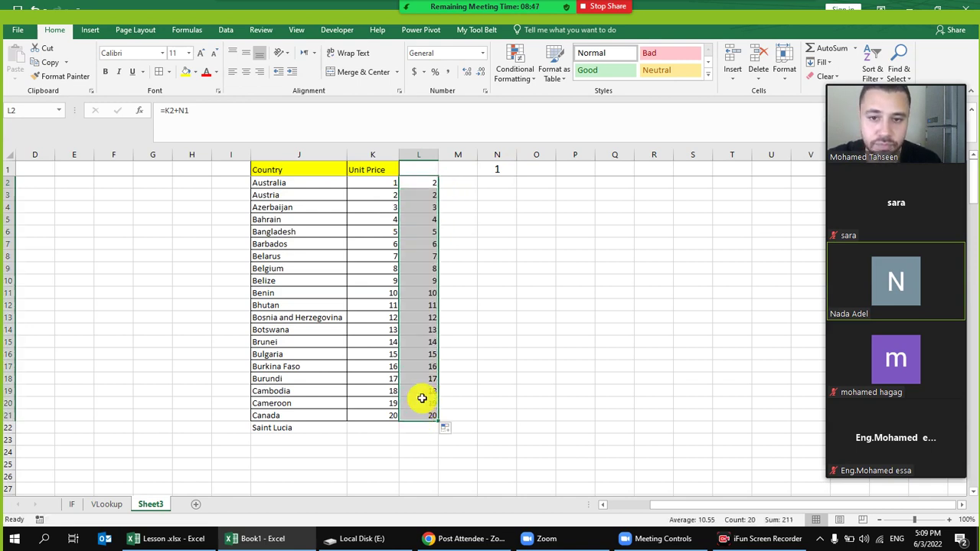
click(427, 230)
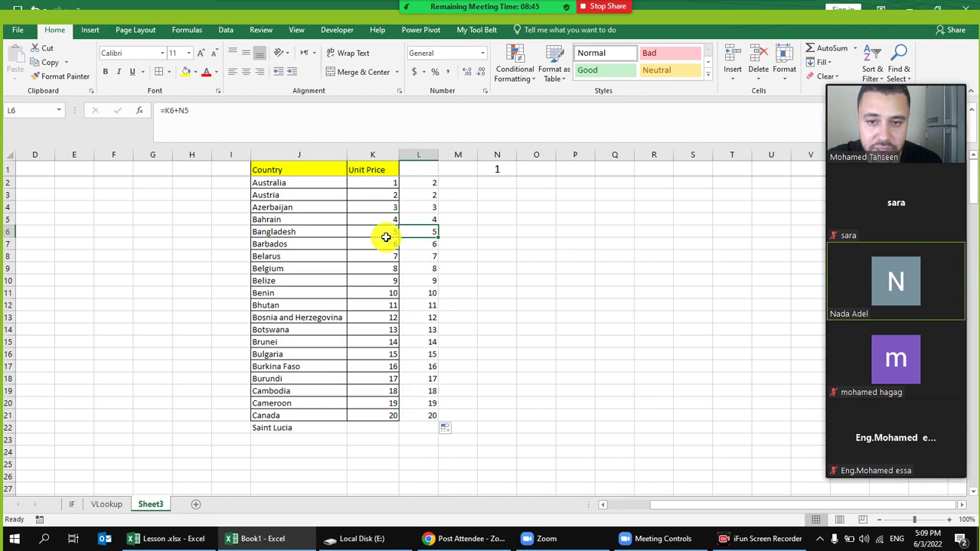
click(437, 248)
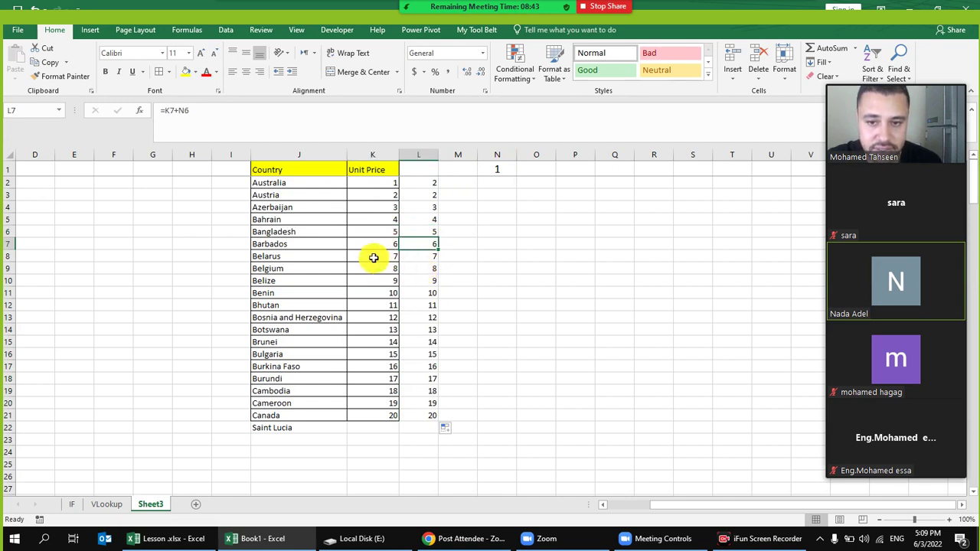
click(429, 259)
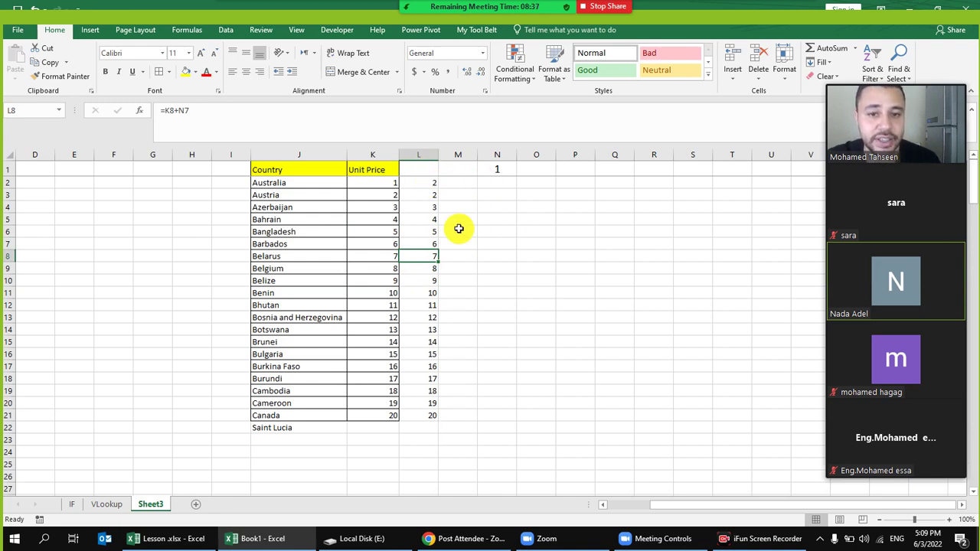
click(332, 127)
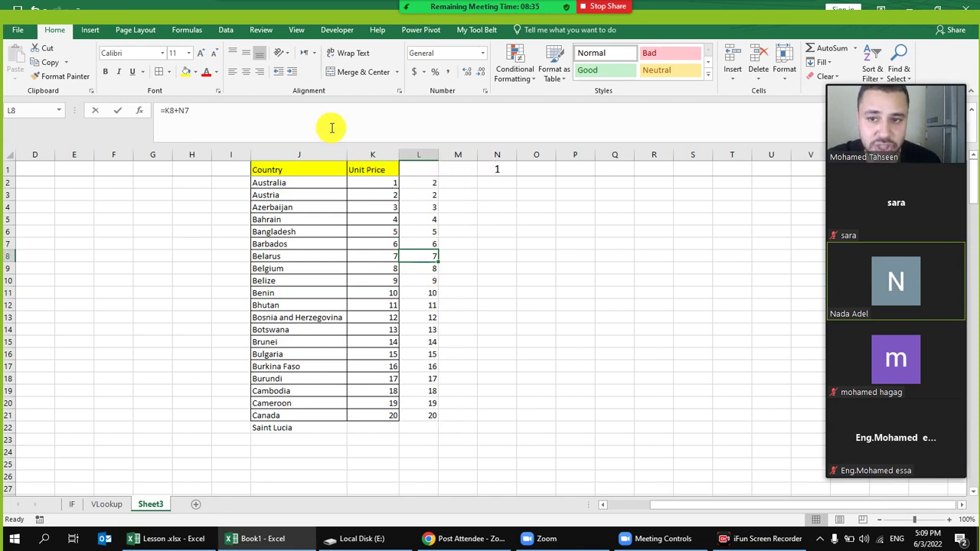
click(498, 243)
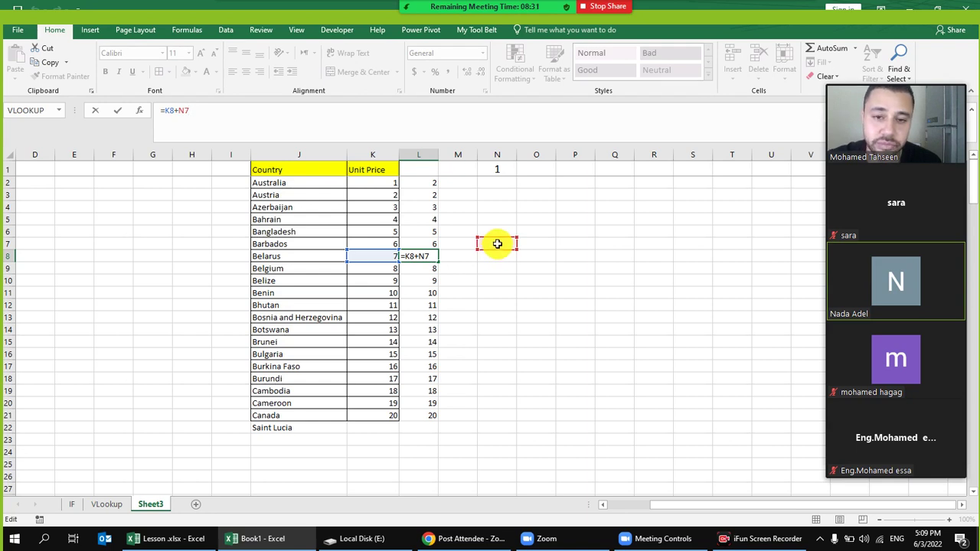
key(Escape)
click(498, 168)
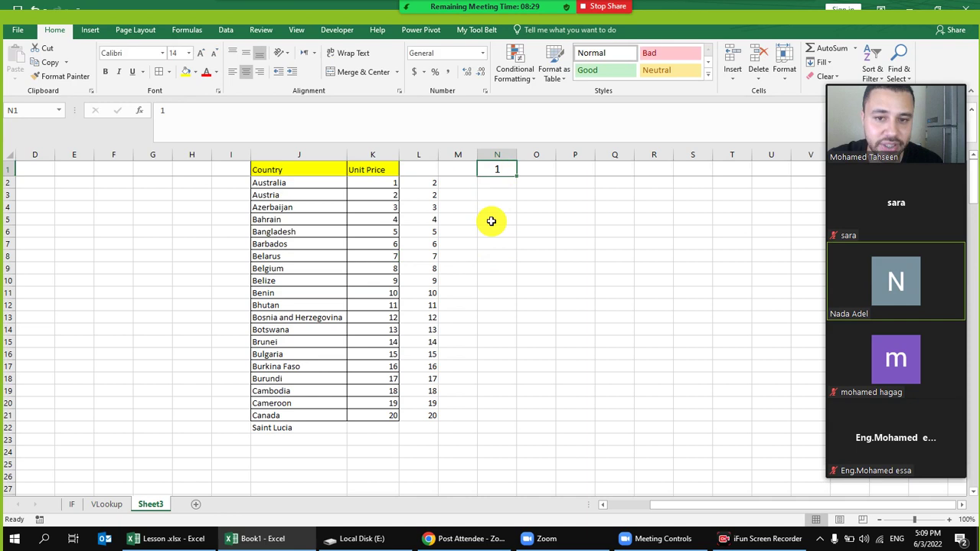
Clear the formulas from column L and enter =K2+$N$1 in L2 with an absolute reference to N1.
drag(431, 183, 431, 436)
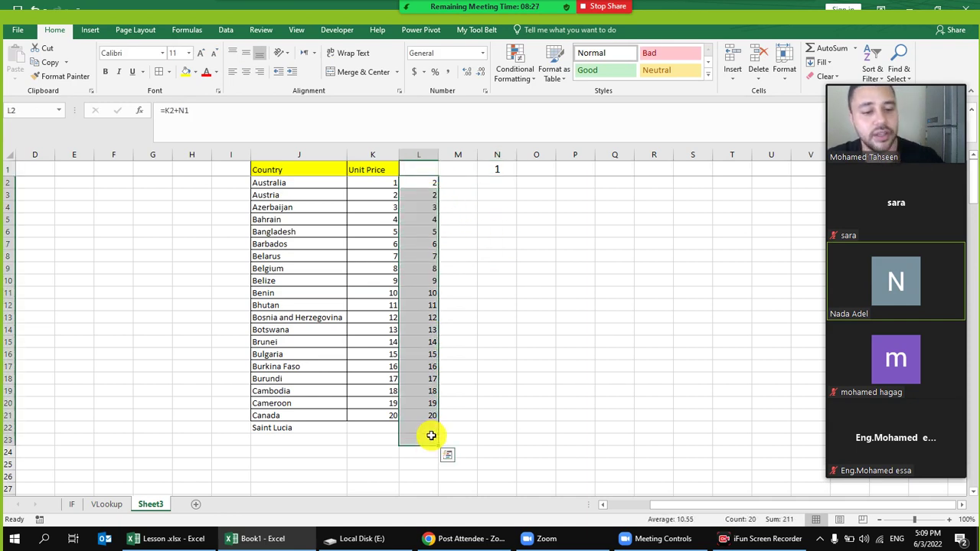
key(Delete)
click(423, 186)
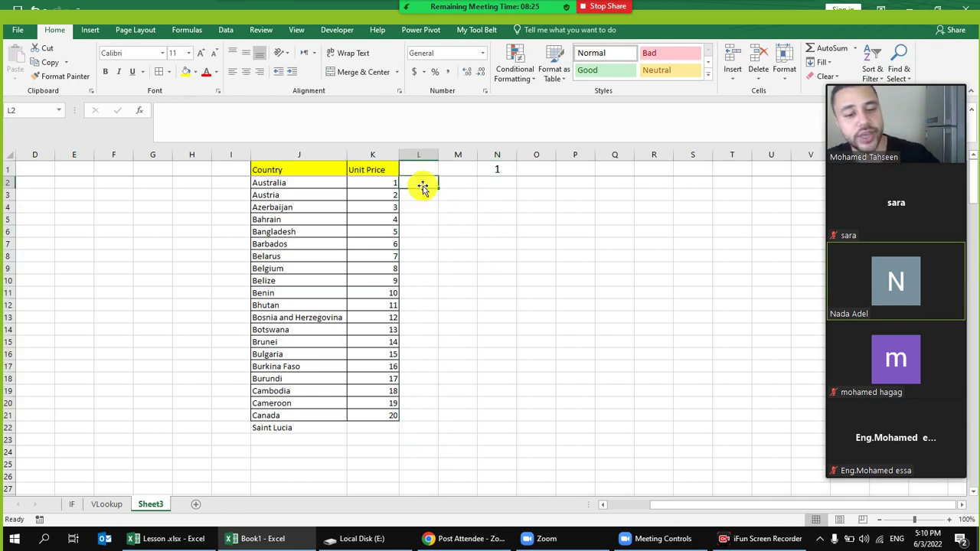
text(=)
key(Left)
text(+)
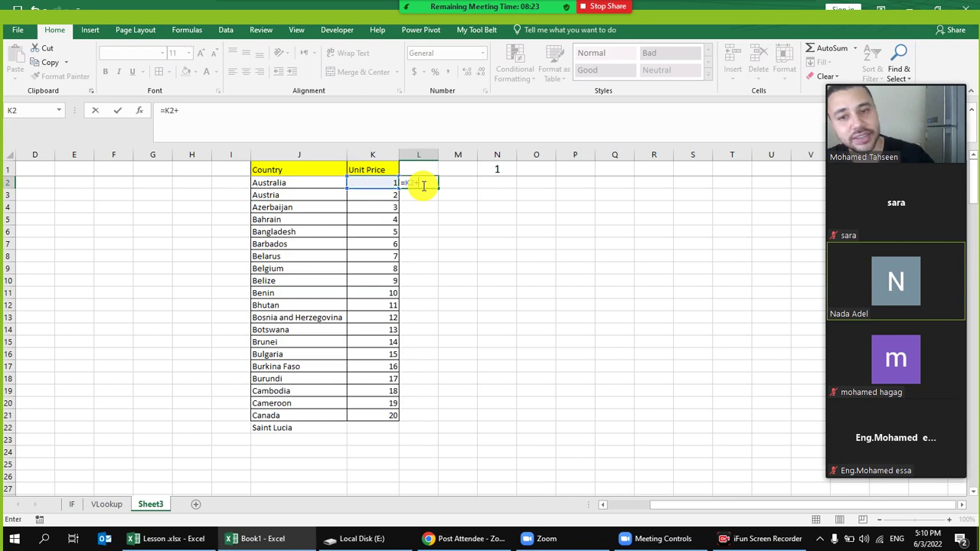
click(497, 170)
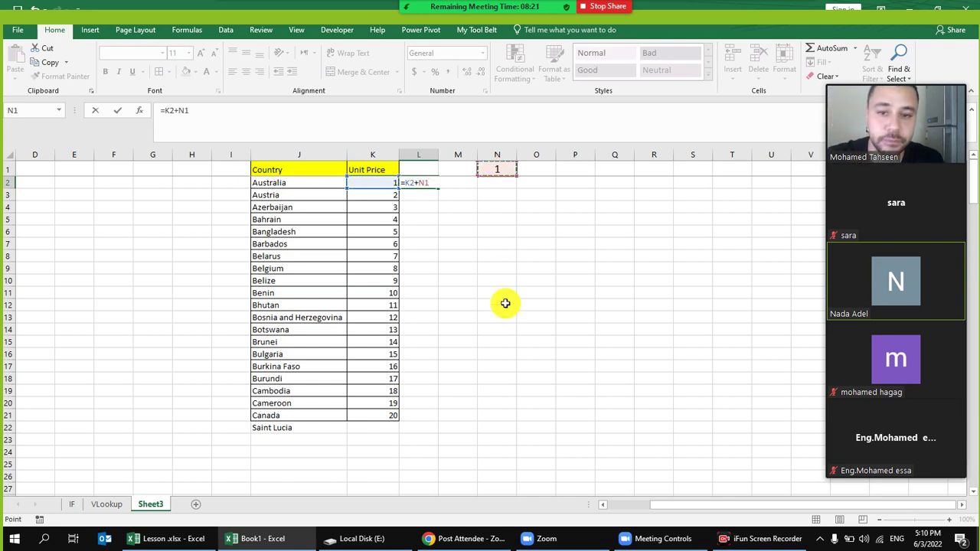
key(F4)
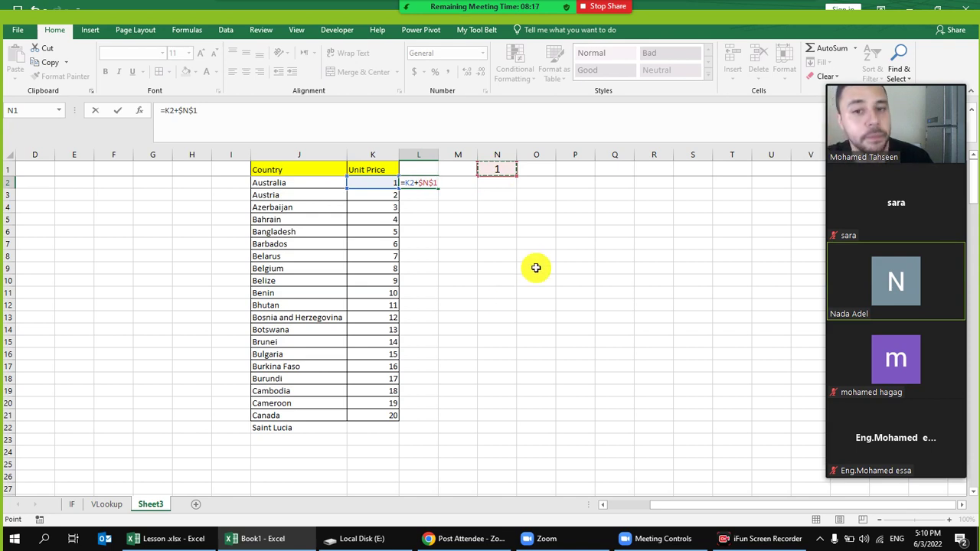
key(Return)
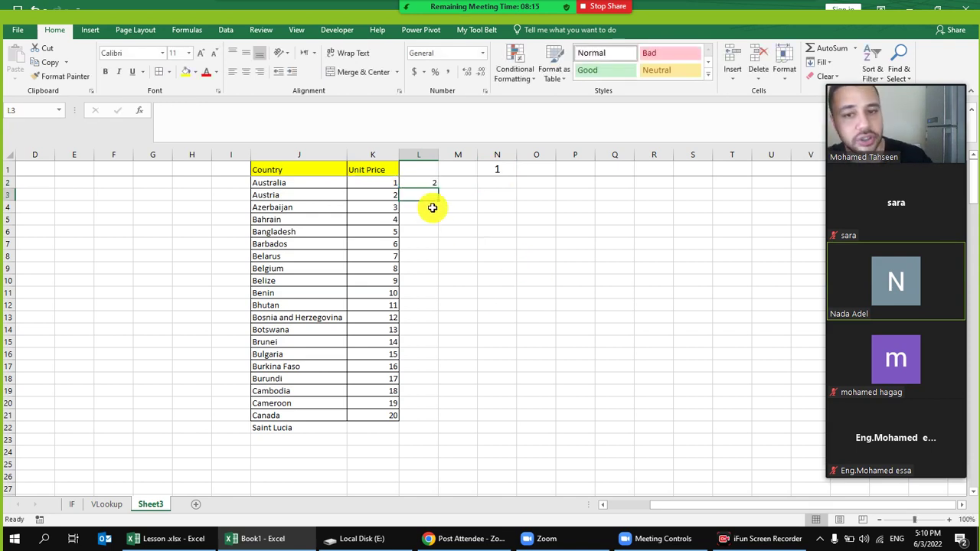
Fill the absolute-reference formula from L2 down to L21 and check the copied formulas near the end of the column.
click(436, 182)
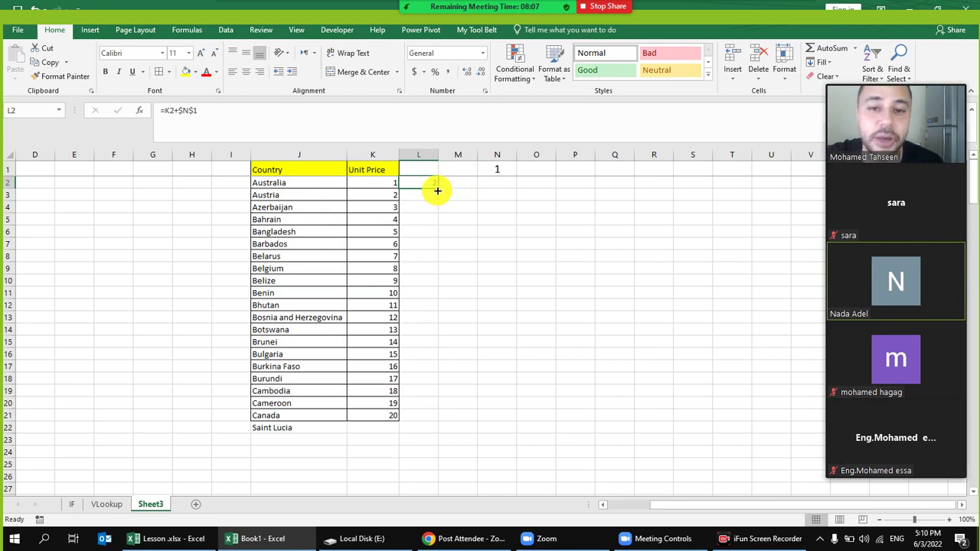
drag(438, 191, 426, 419)
click(448, 463)
click(432, 414)
click(423, 404)
click(404, 392)
click(428, 392)
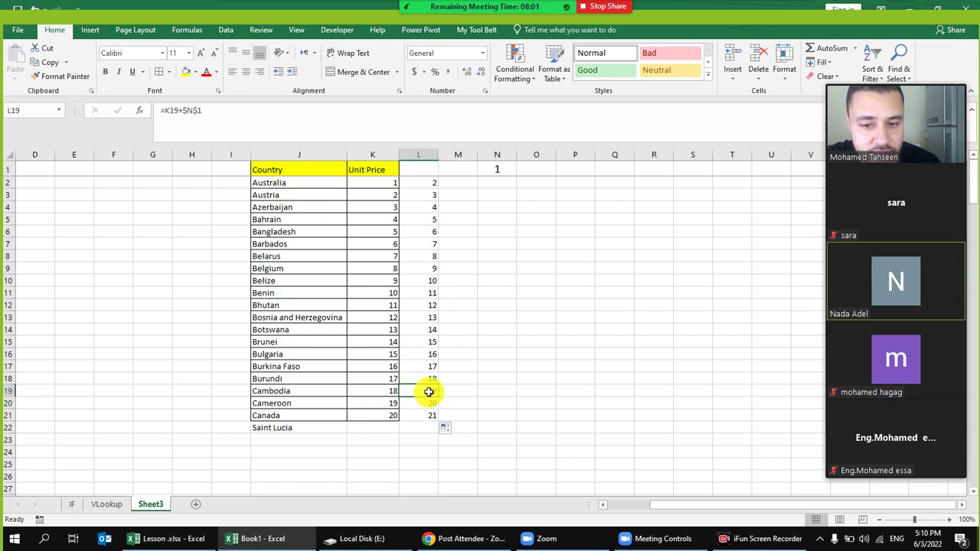
Clear all the formulas from L2:L22 beside the unit prices.
click(486, 169)
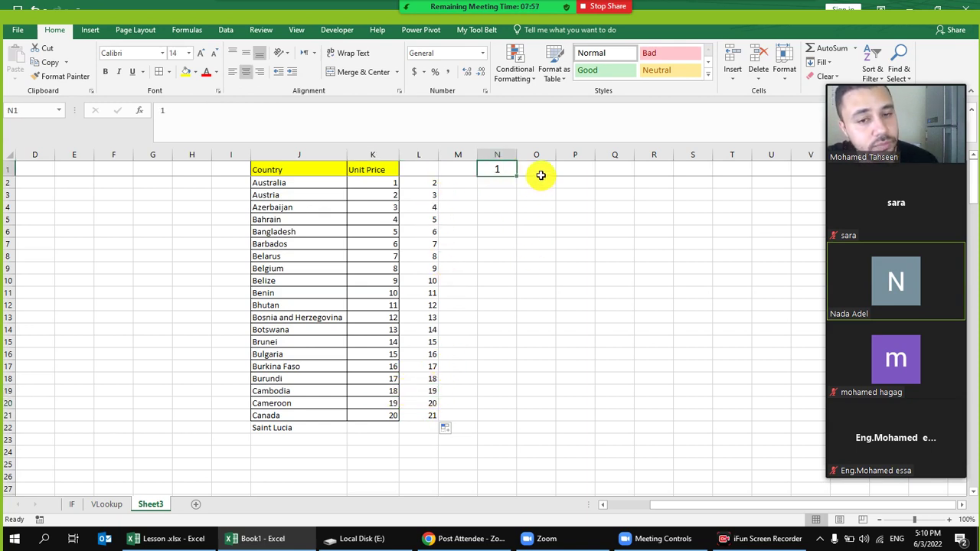
drag(418, 182, 408, 434)
key(Delete)
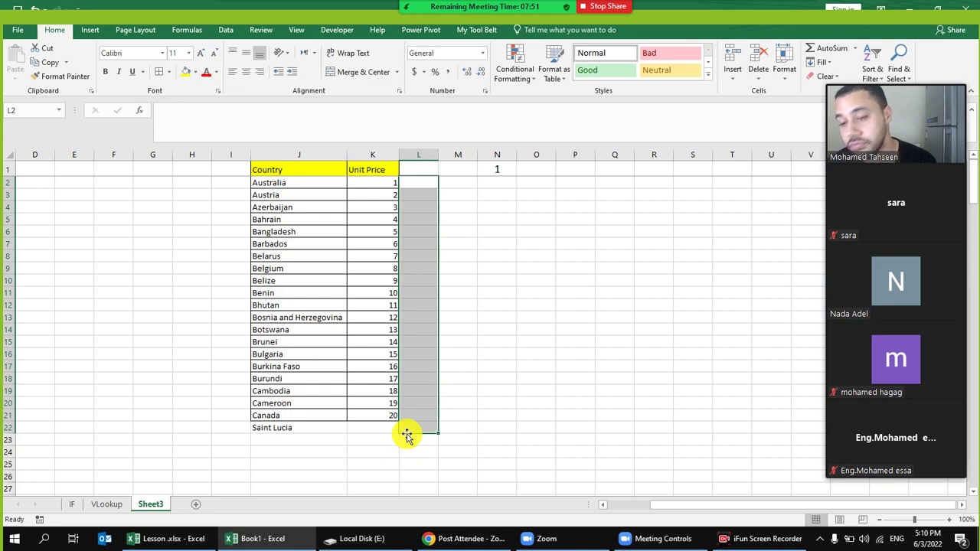
key(Down)
Build =K2+N1 in L2, switch the N1 reference through $N$1, N$1 and $N1, and cancel the entry.
click(418, 184)
text(=)
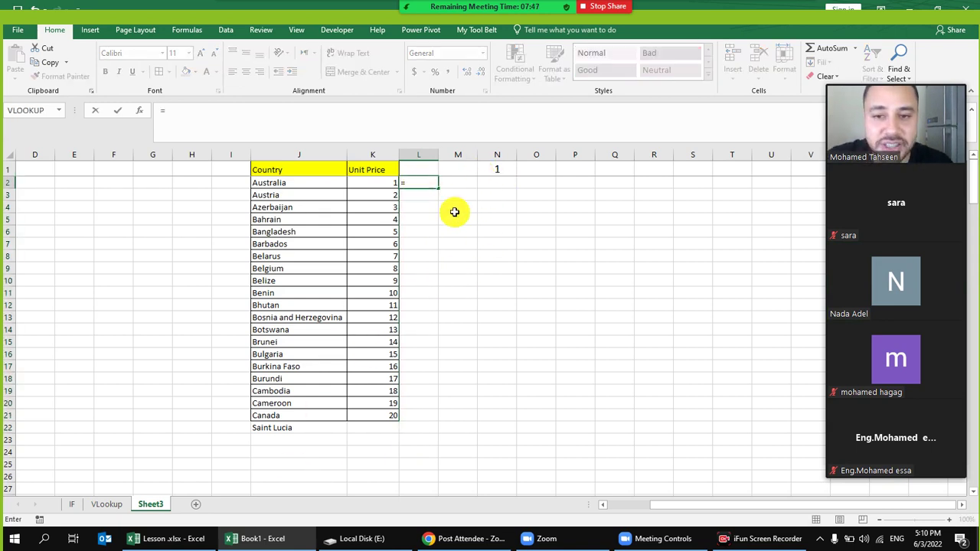
key(Left)
text(+)
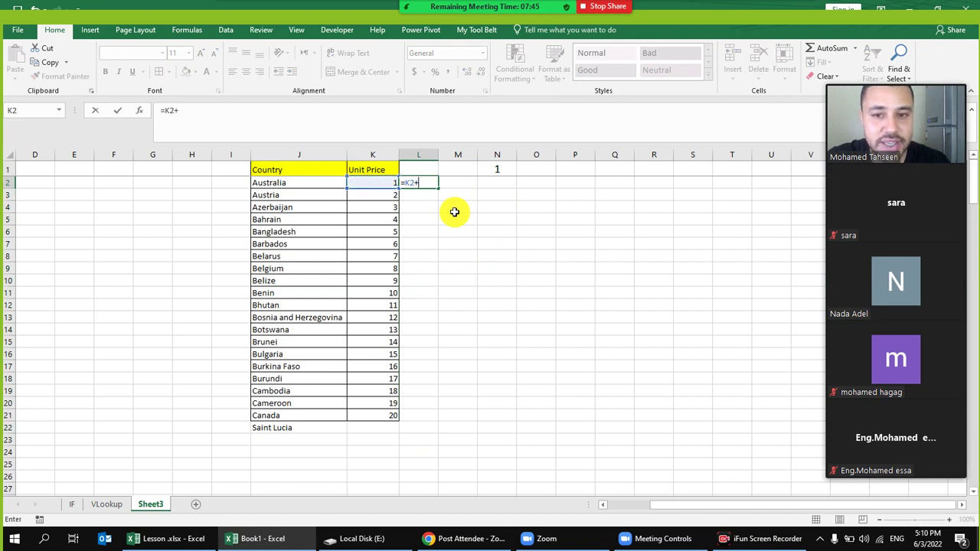
key(Up)
key(Right)
key(Right)
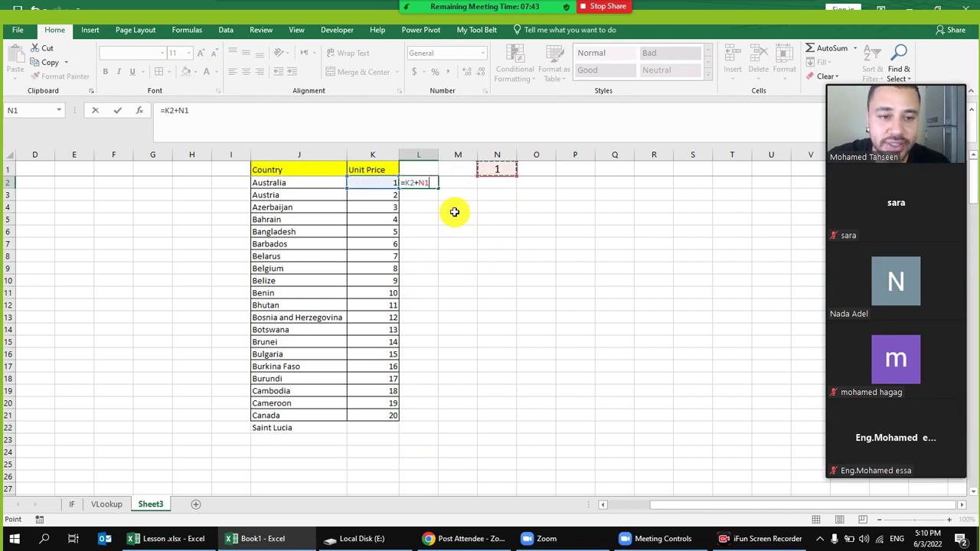
key(F4)
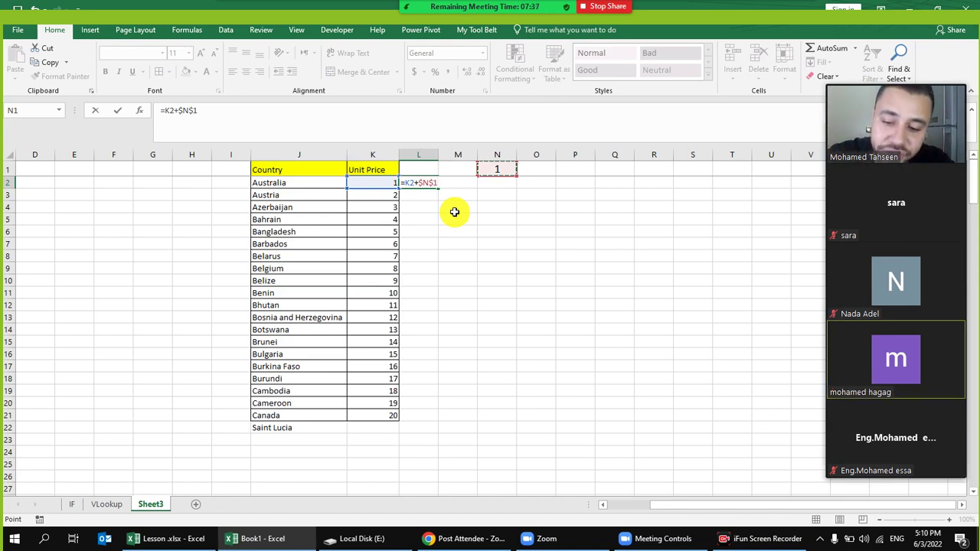
key(F4)
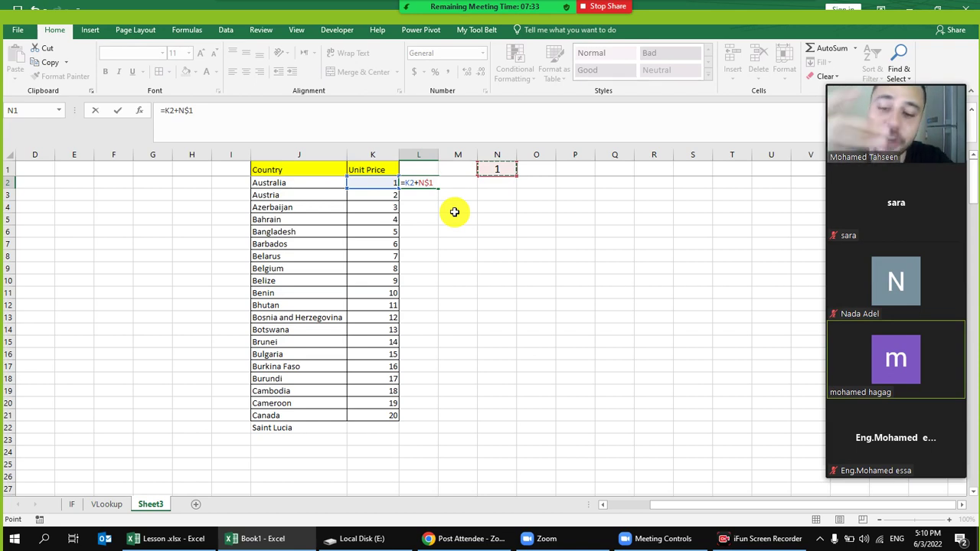
key(F4)
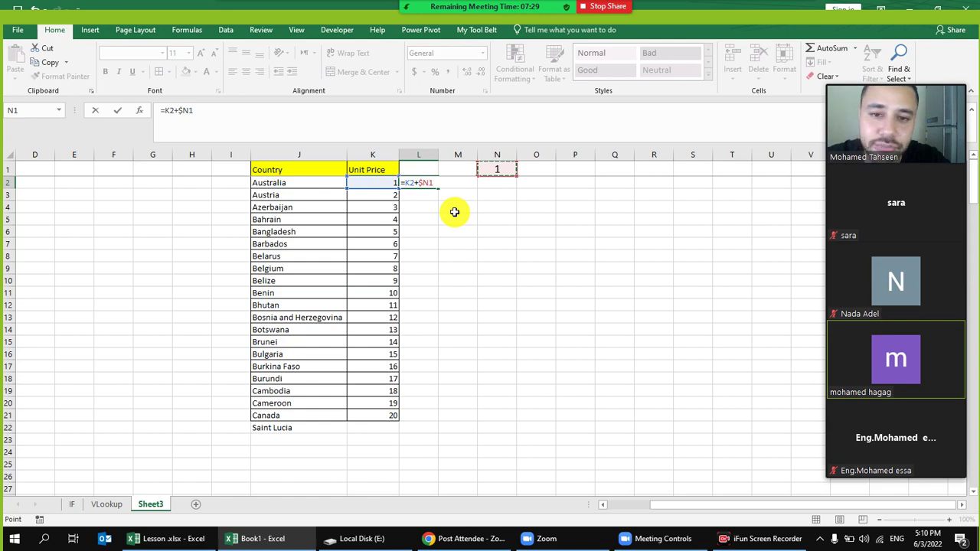
key(Escape)
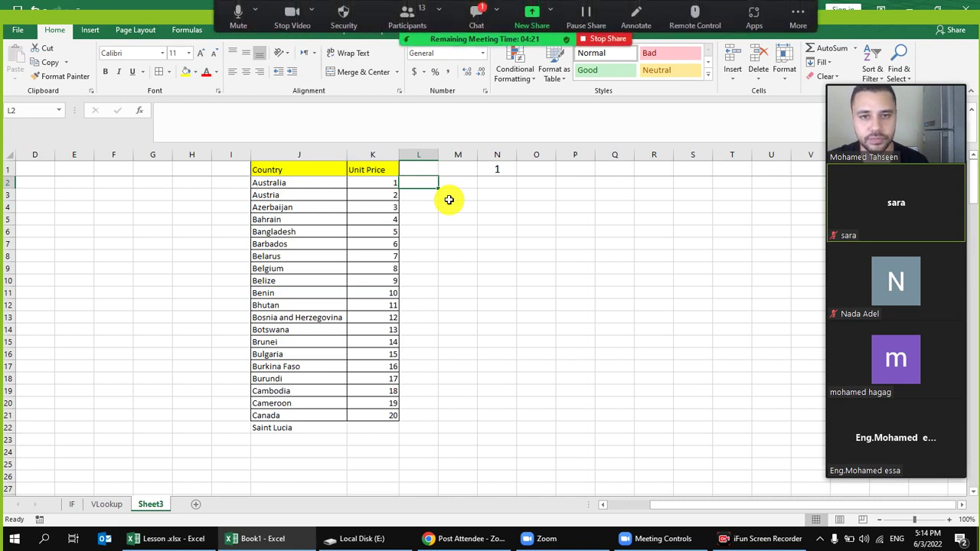
Open the Zoom meeting chat to read the messages and switch to iFun Screen Recorder.
click(472, 12)
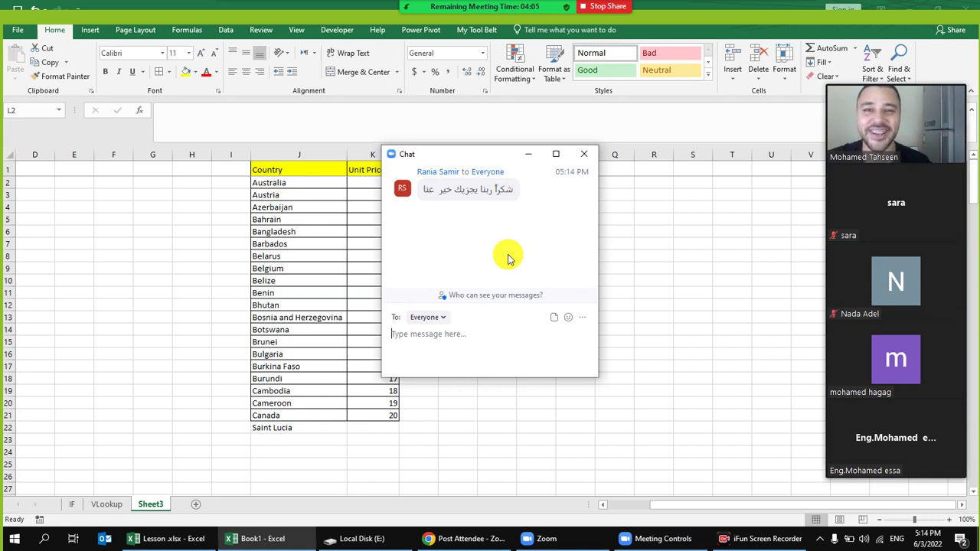
click(747, 540)
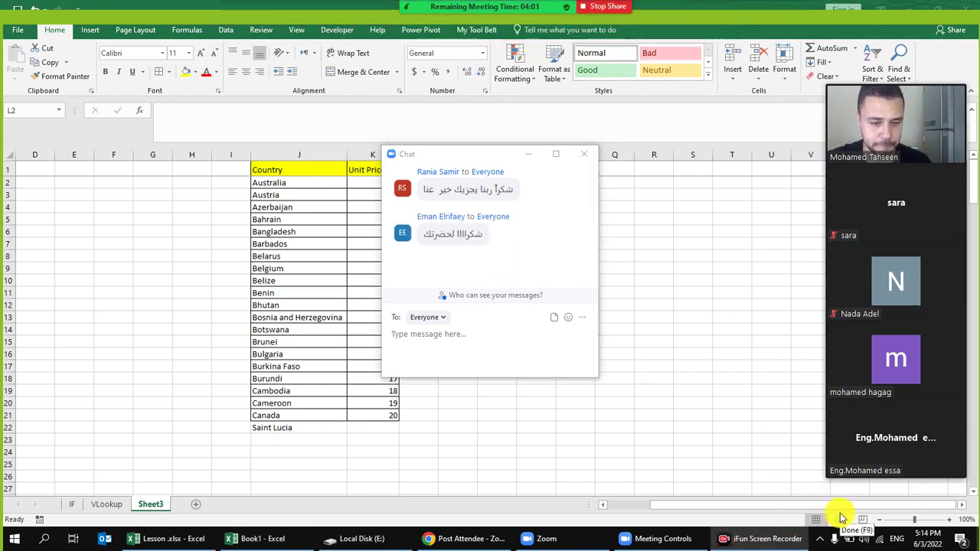